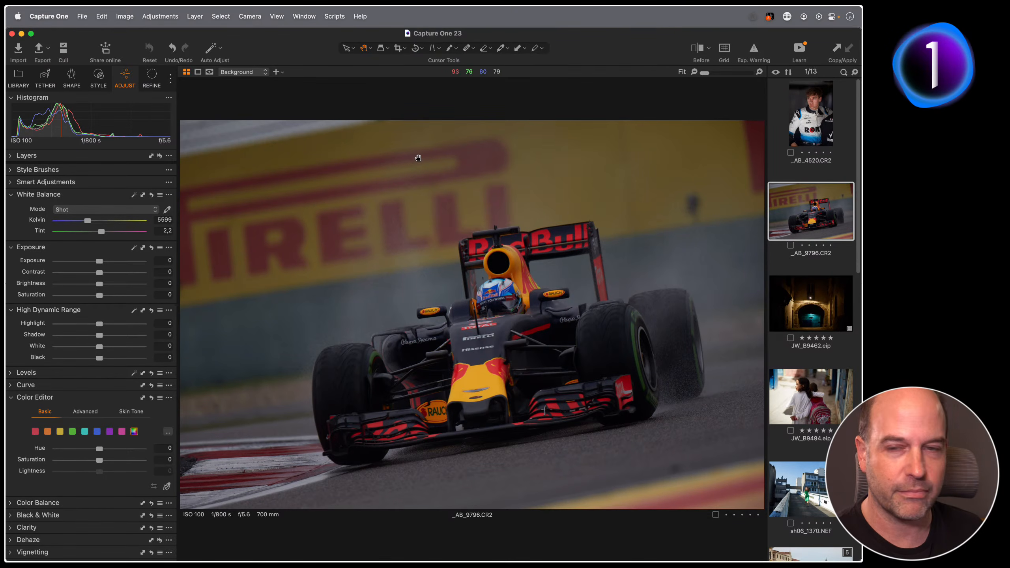
# - Close the current catalog without backing it up and create a new blank catalog named Livestream PM in the Pictures folder
pyautogui.click(12, 34)
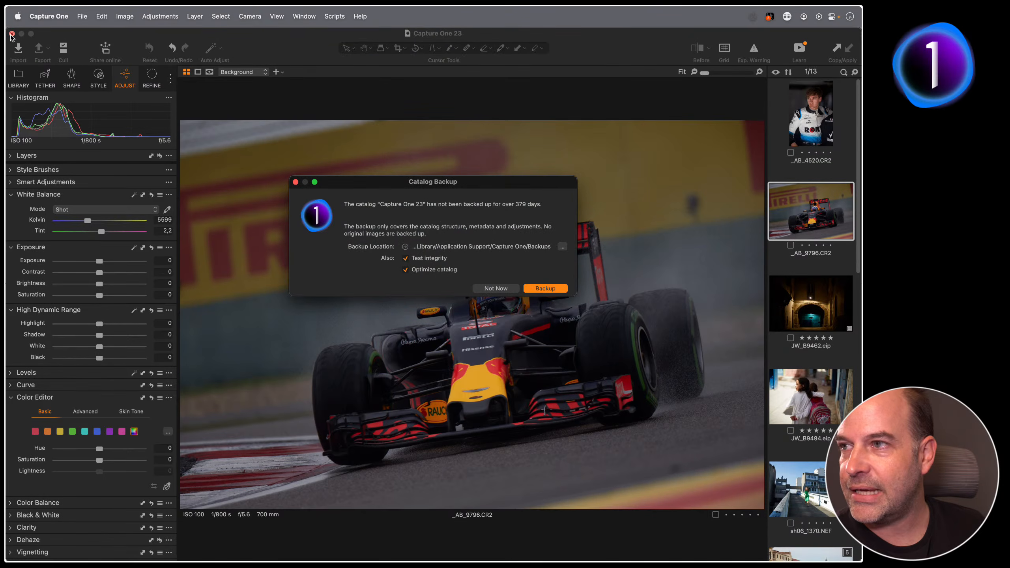
pyautogui.click(487, 286)
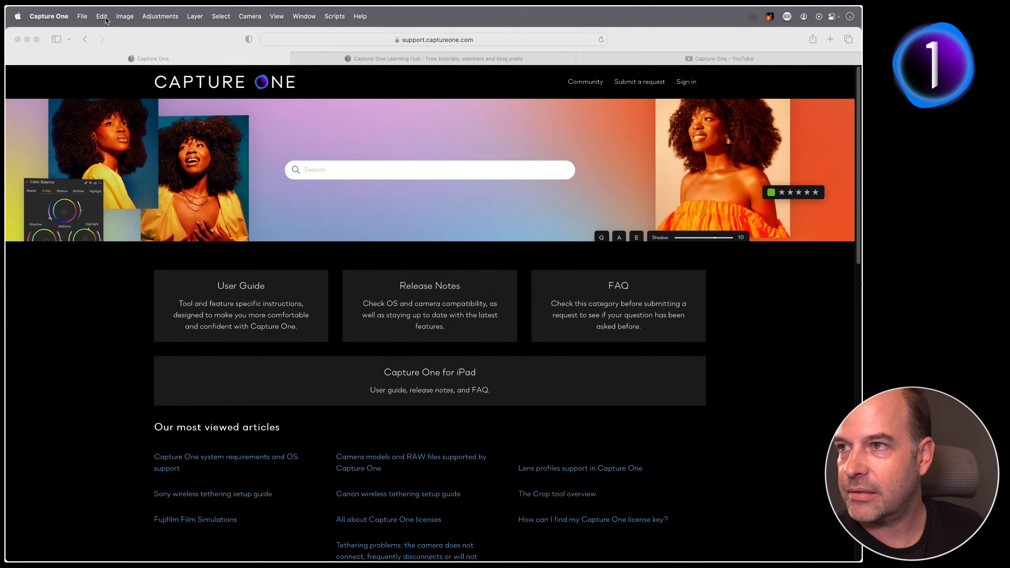
pyautogui.click(82, 17)
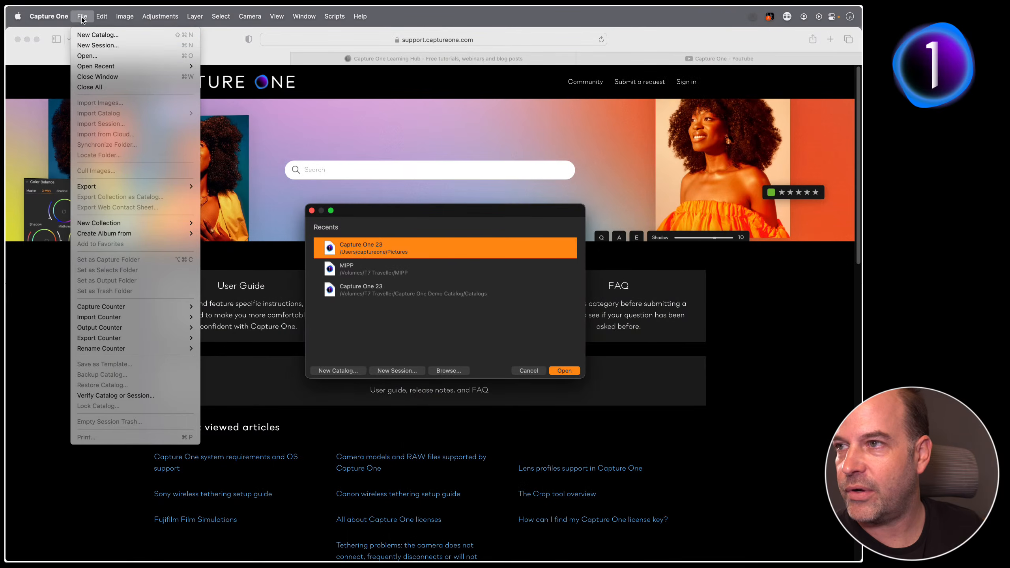
pyautogui.click(113, 34)
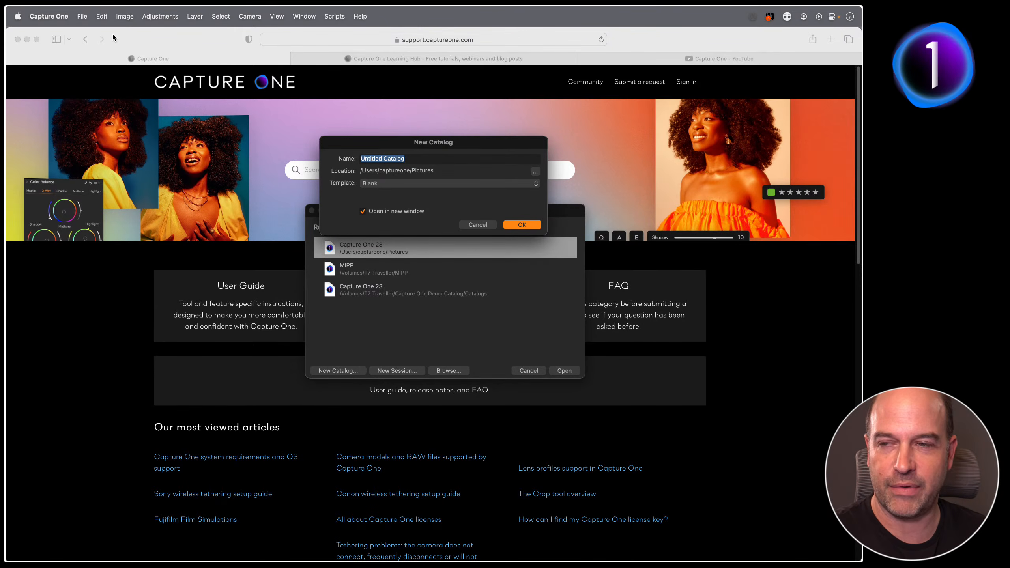
pyautogui.write('L')
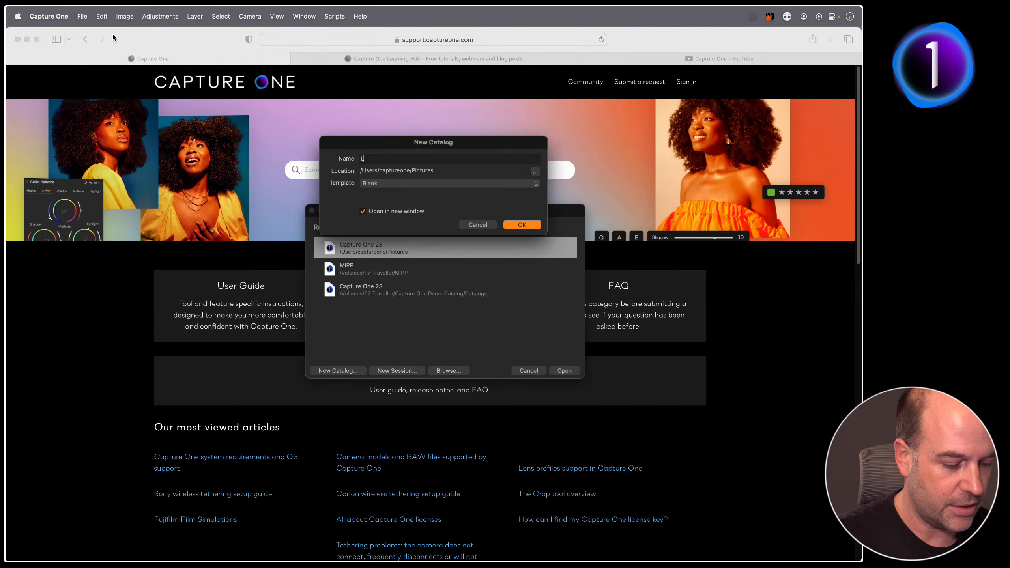
pyautogui.write('ivestream ')
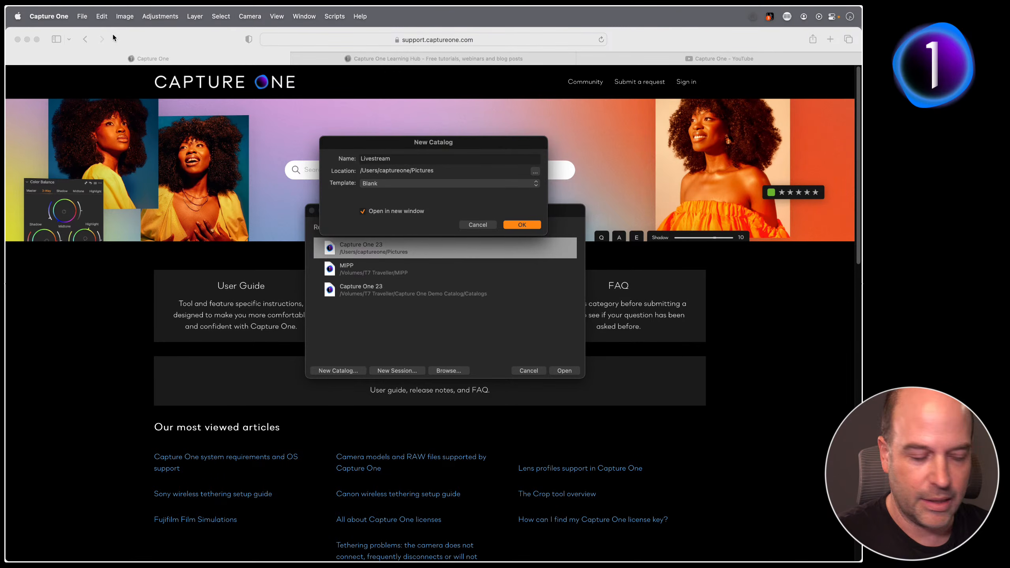
pyautogui.write('PM')
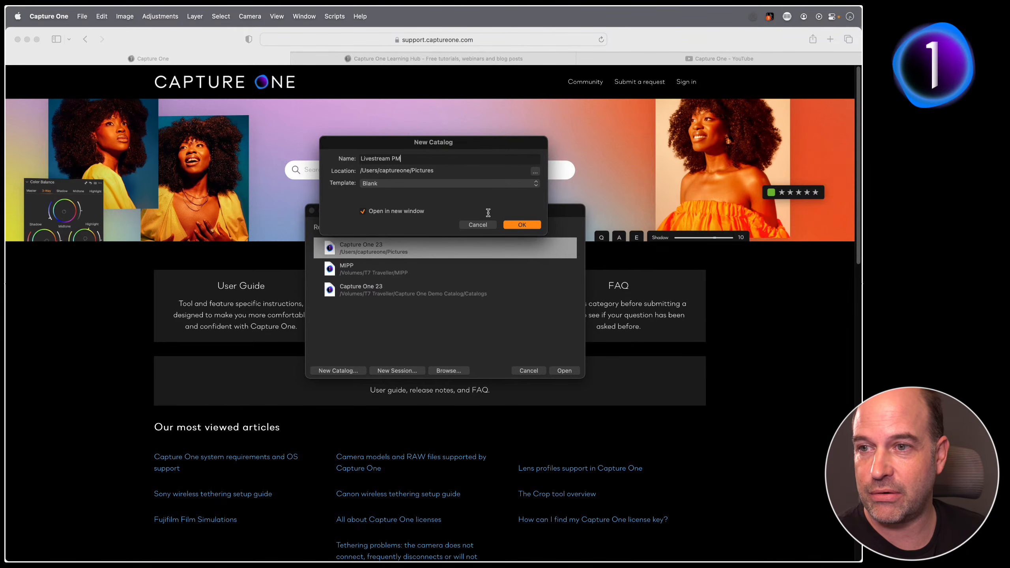
pyautogui.click(528, 226)
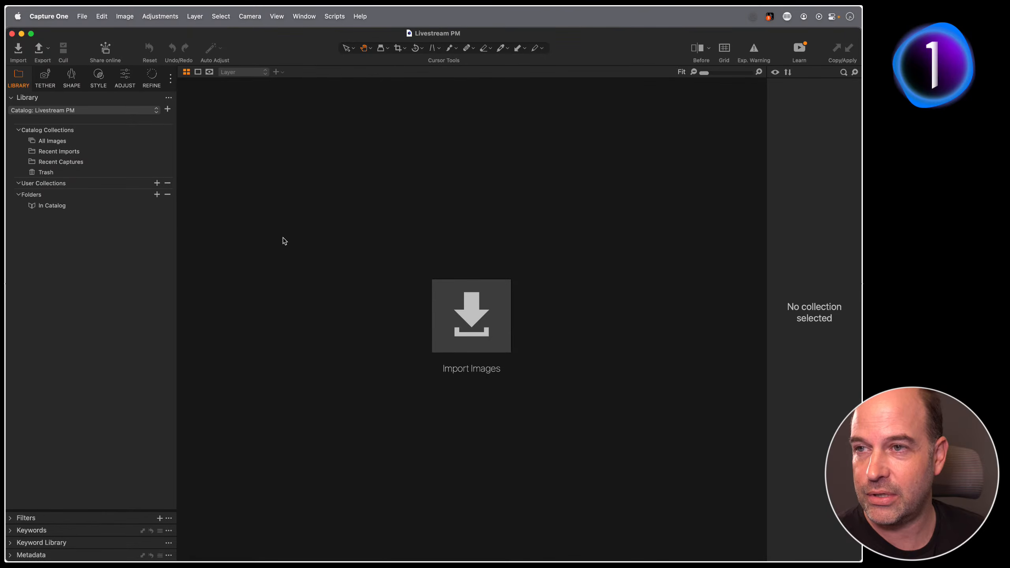
# - Switch to Finder and examine the Livestream PM catalog file in the Pictures folder
pyautogui.moveTo(381, 557)
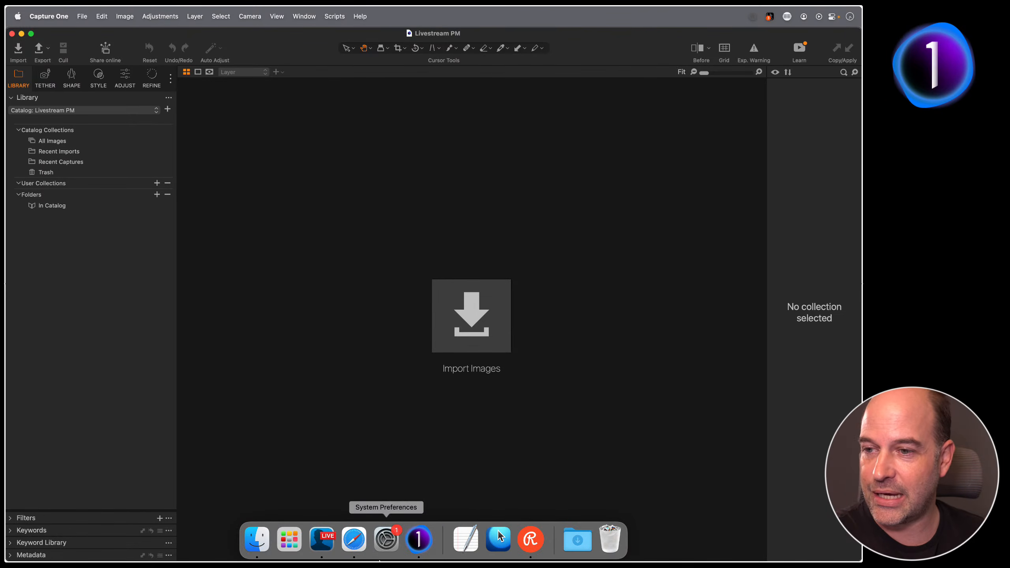
pyautogui.click(255, 539)
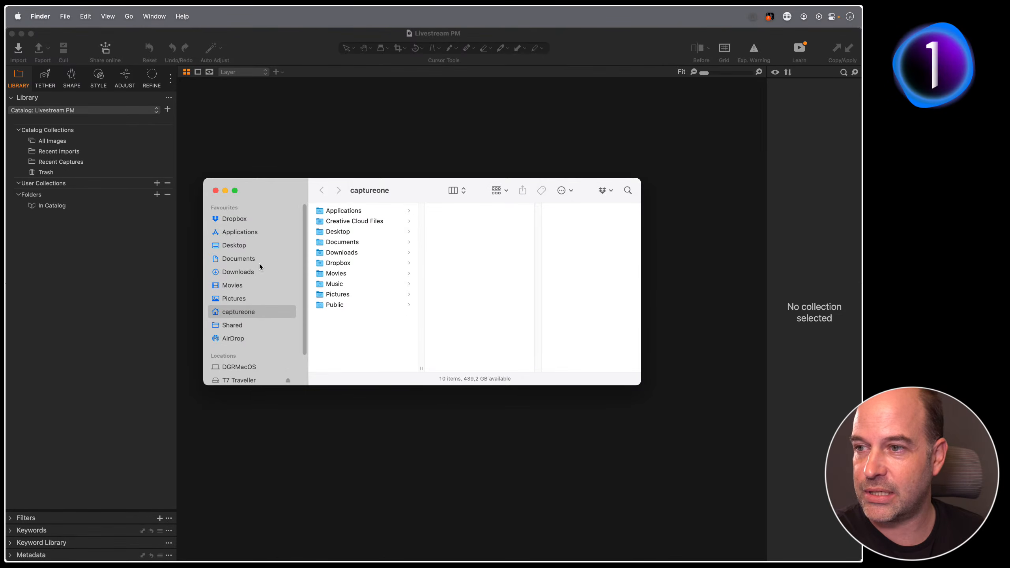
pyautogui.click(237, 298)
pyautogui.click(364, 221)
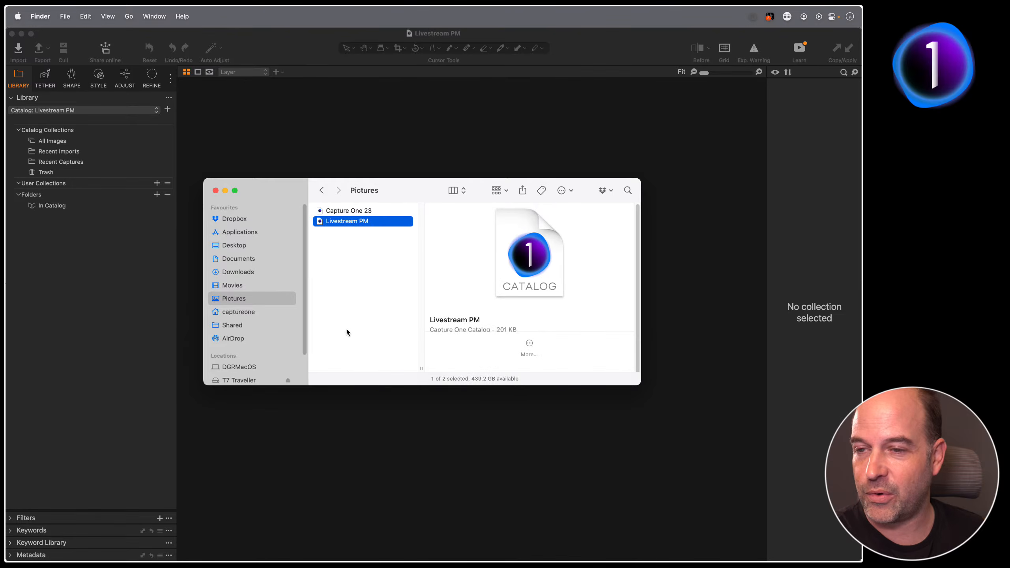
pyautogui.scroll(-1, 574, 283)
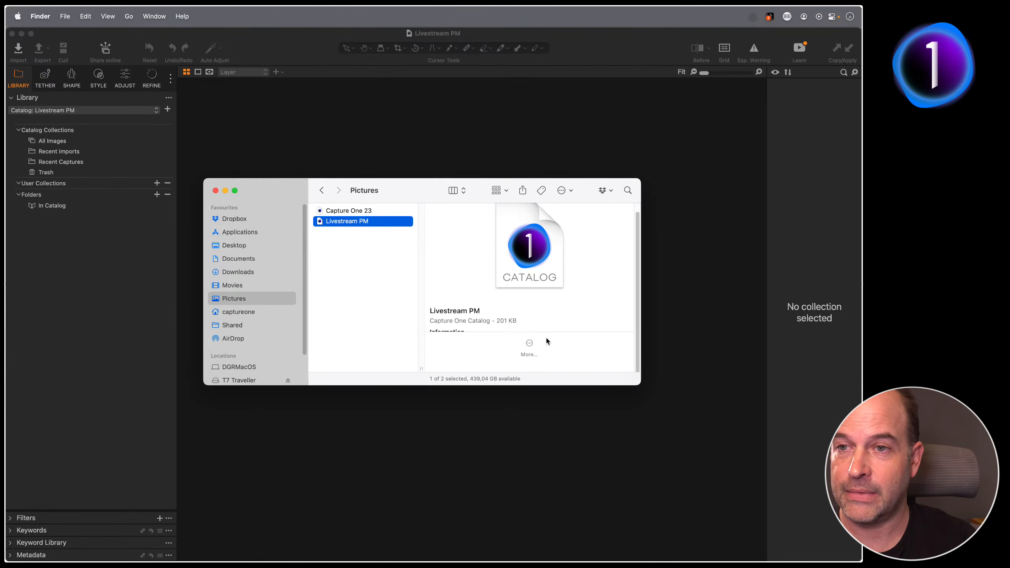
# - Return to Capture One and load the Iceland Import Demo folder from the T7 Traveller drive into the image importer for review
pyautogui.click(304, 150)
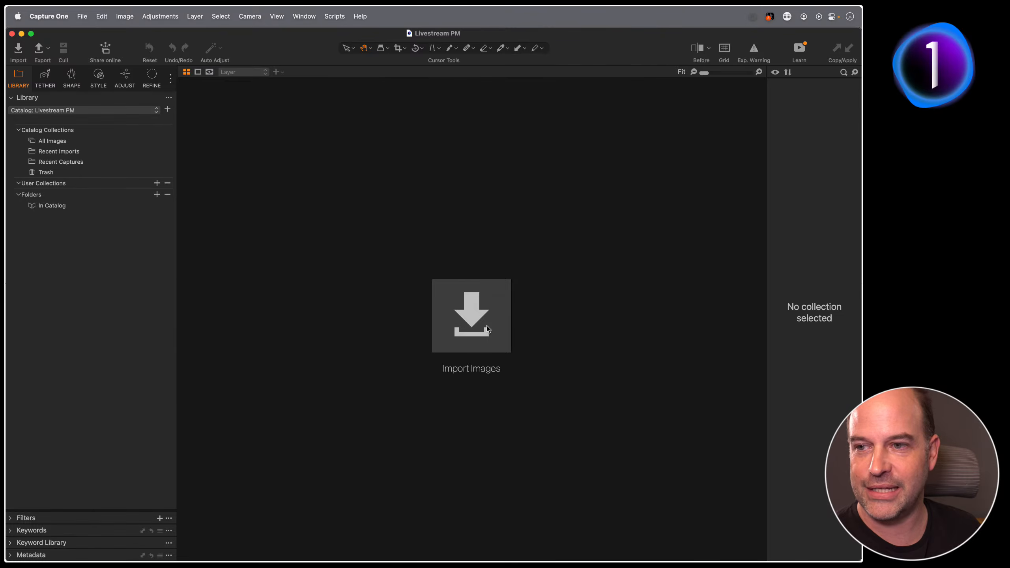
pyautogui.click(473, 324)
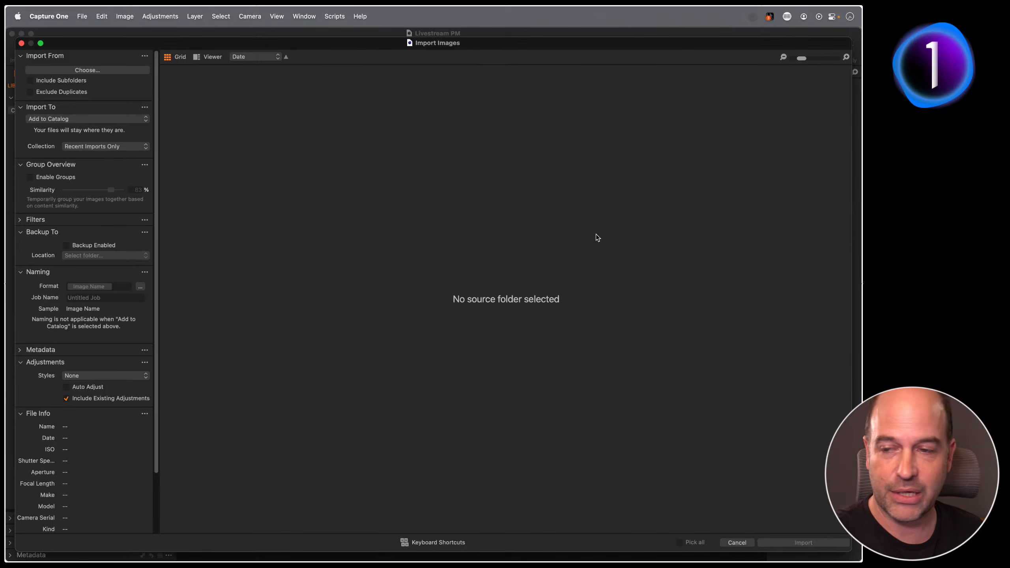
pyautogui.press('F1')
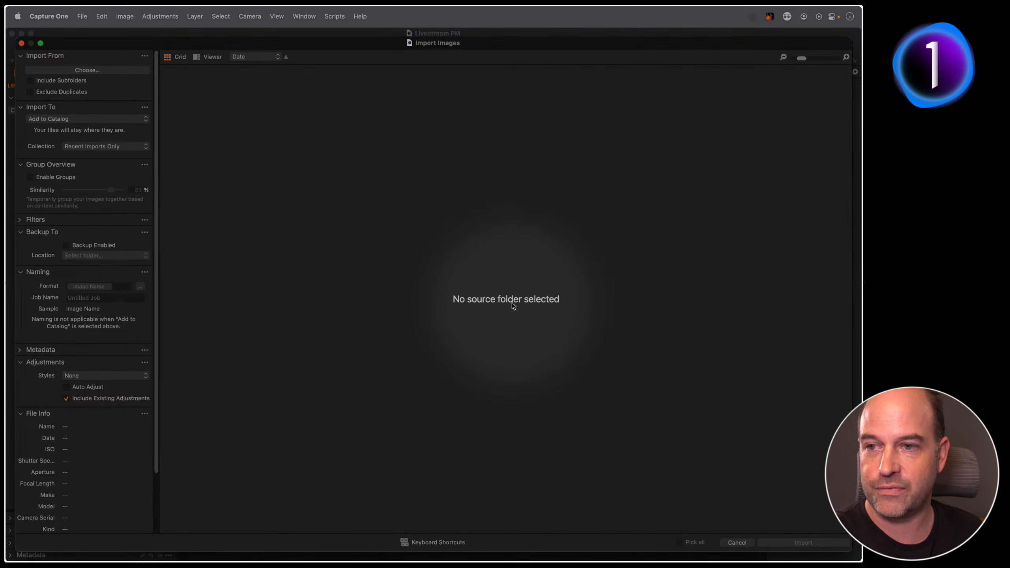
pyautogui.press('F1')
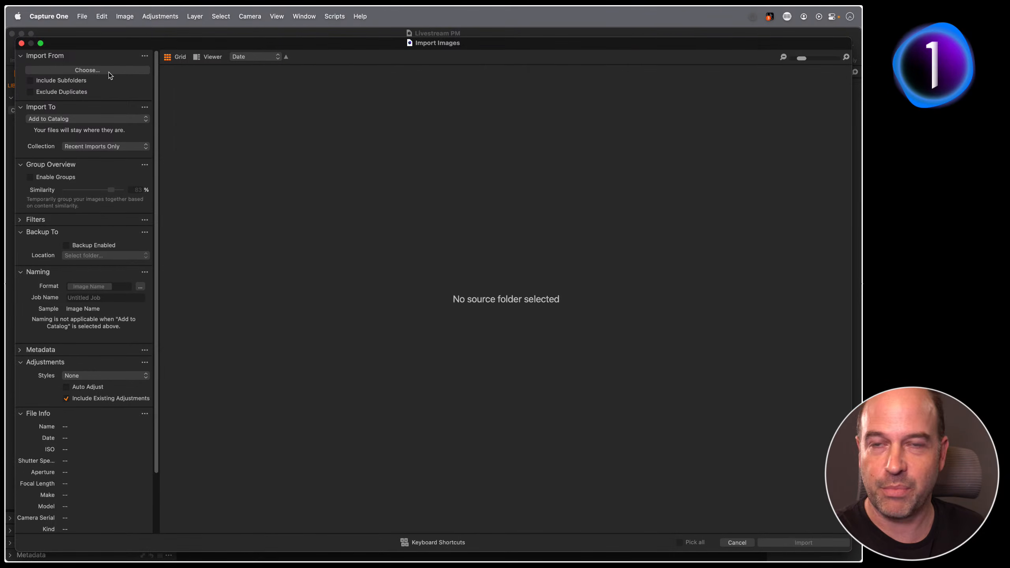
pyautogui.click(104, 71)
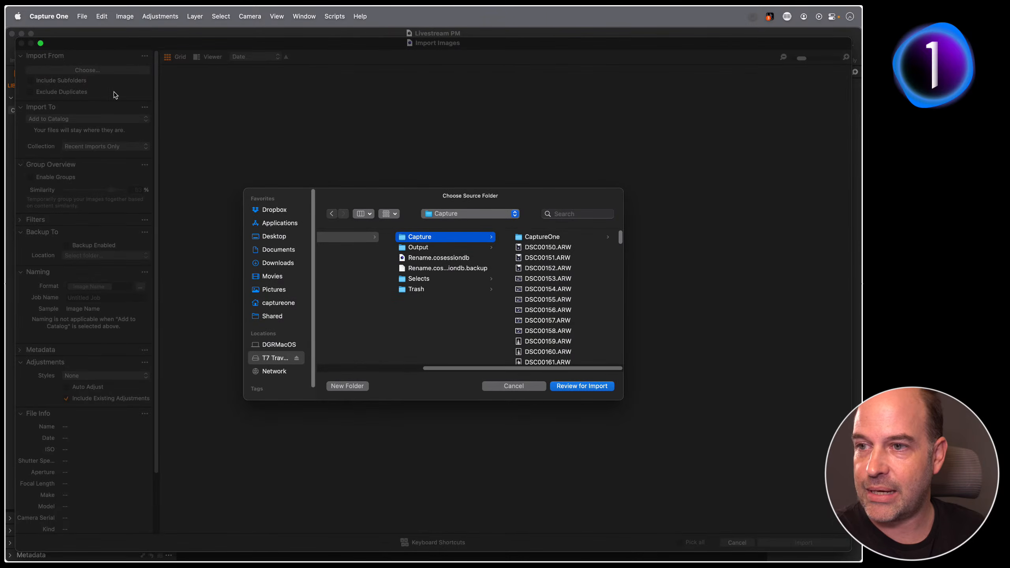
pyautogui.click(274, 359)
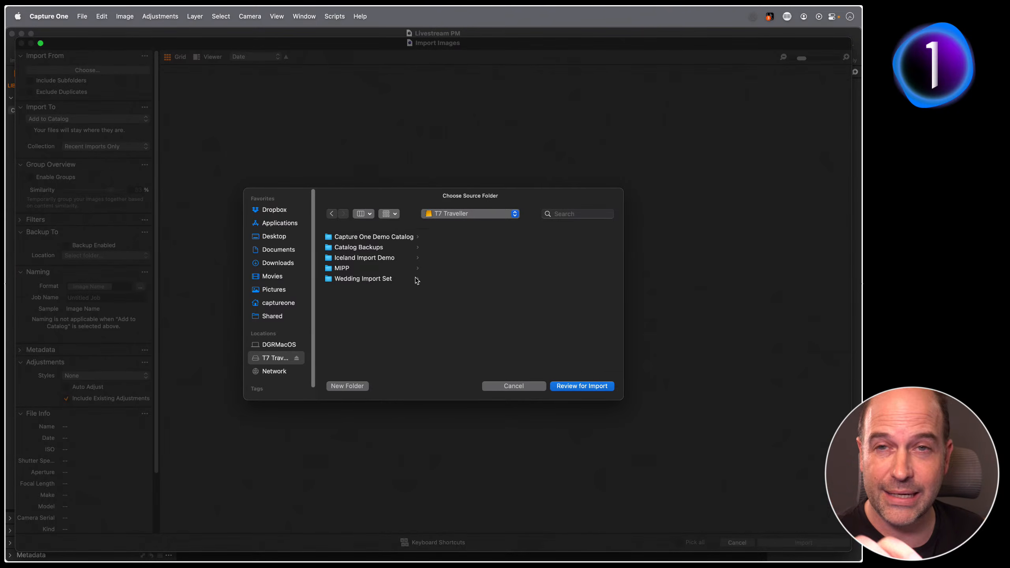
pyautogui.click(363, 259)
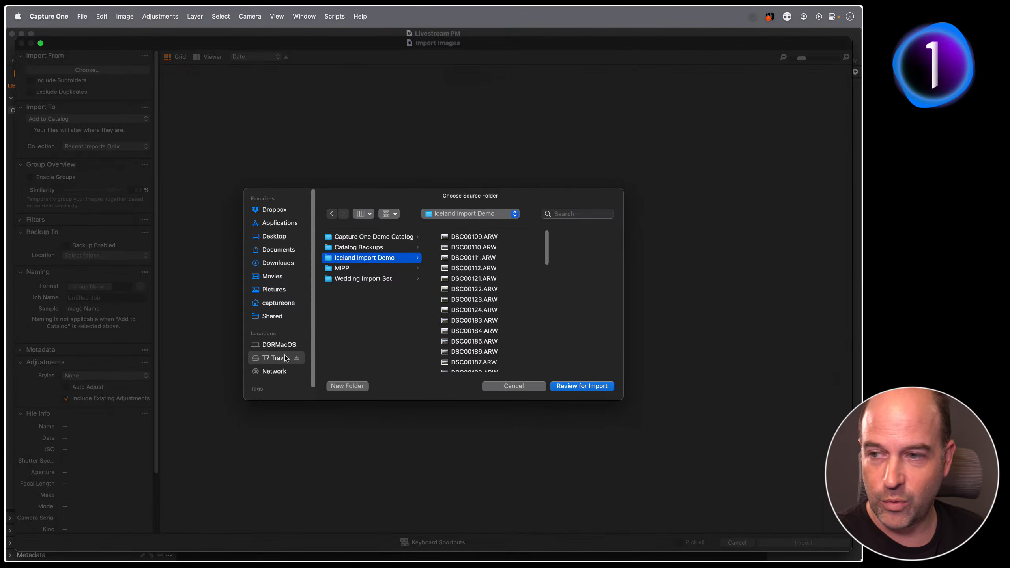
pyautogui.moveTo(315, 339); pyautogui.dragTo(345, 342)
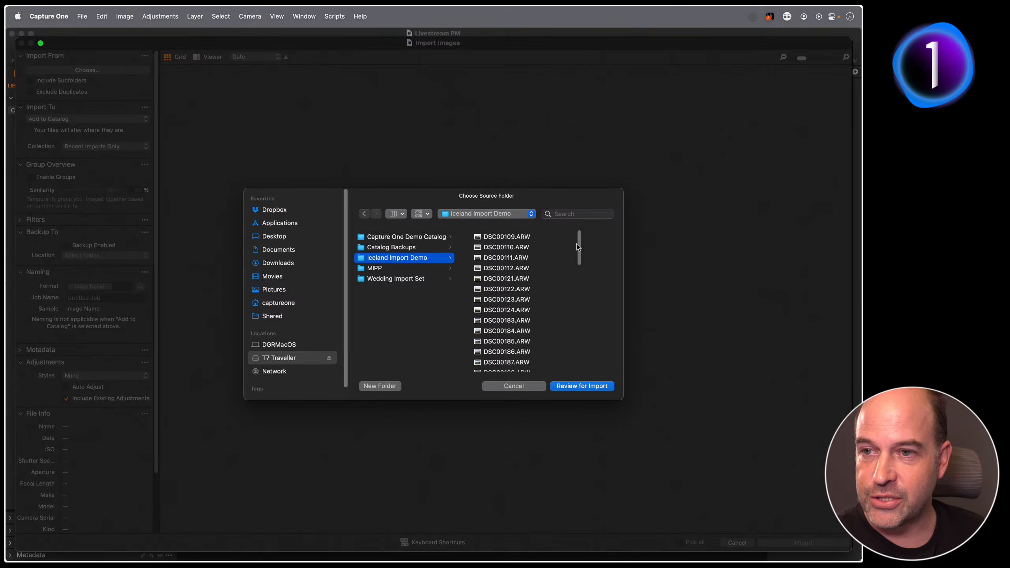
pyautogui.moveTo(578, 246); pyautogui.dragTo(586, 292)
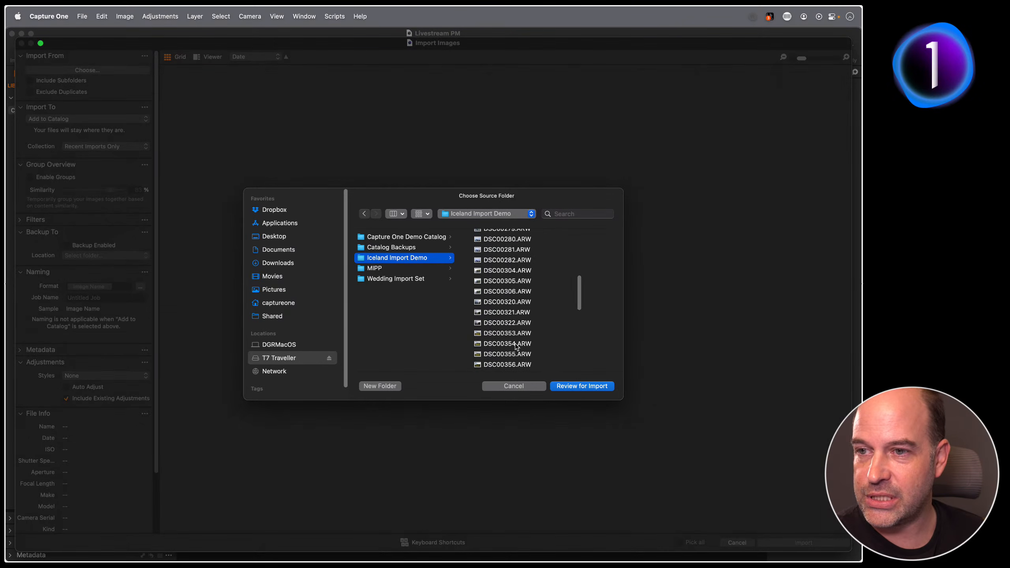
pyautogui.click(578, 386)
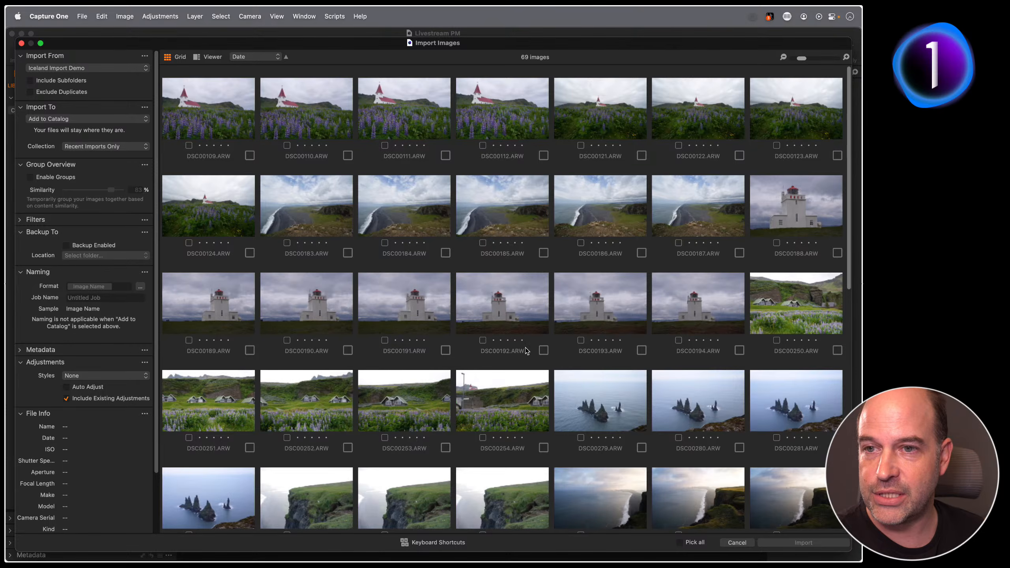
# - Look through the thumbnails of the Iceland images offered for import
pyautogui.scroll(-8, 526, 347)
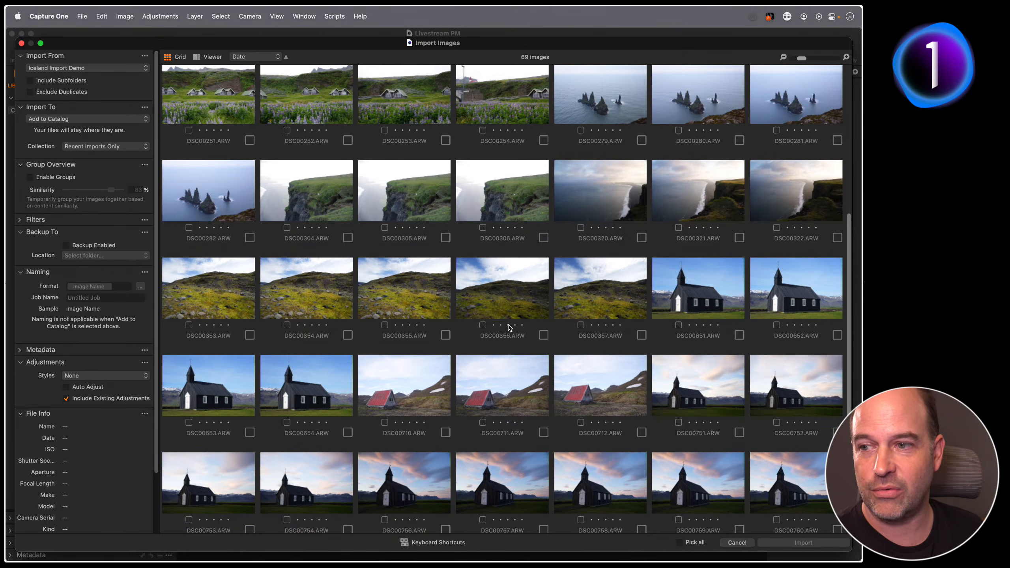
pyautogui.scroll(8, 500, 314)
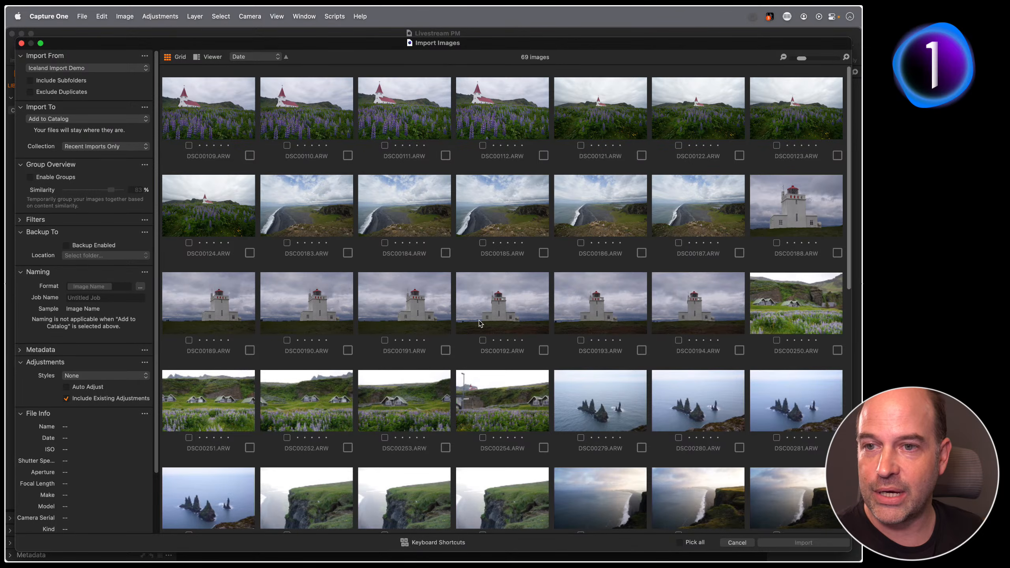
pyautogui.scroll(-3, 415, 256)
pyautogui.scroll(3, 415, 257)
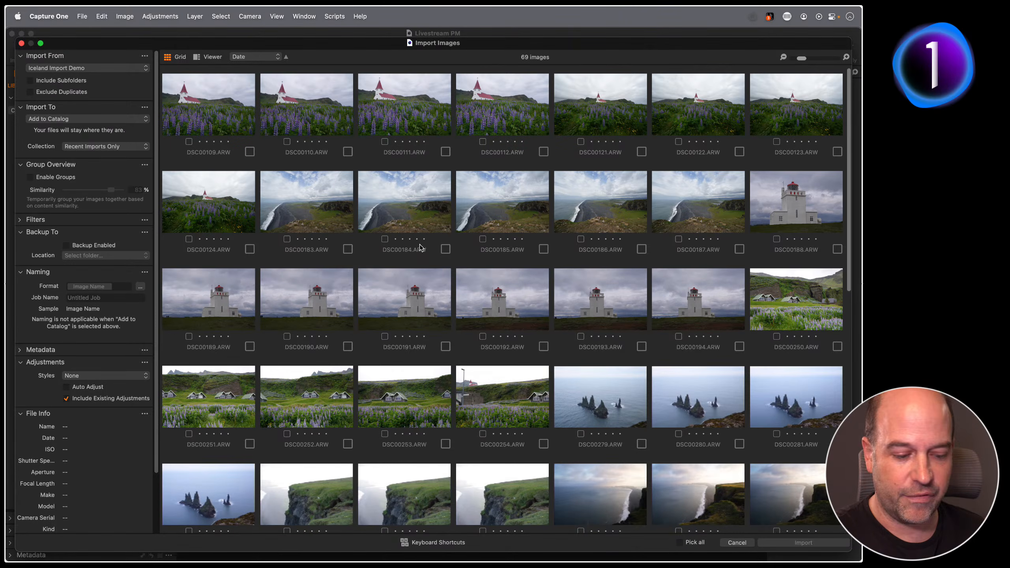
# - Switch to Finder and browse the Demonstration Images folder inside Capture One Demo Catalog on the T7 Traveller drive
pyautogui.press('super+Tab')
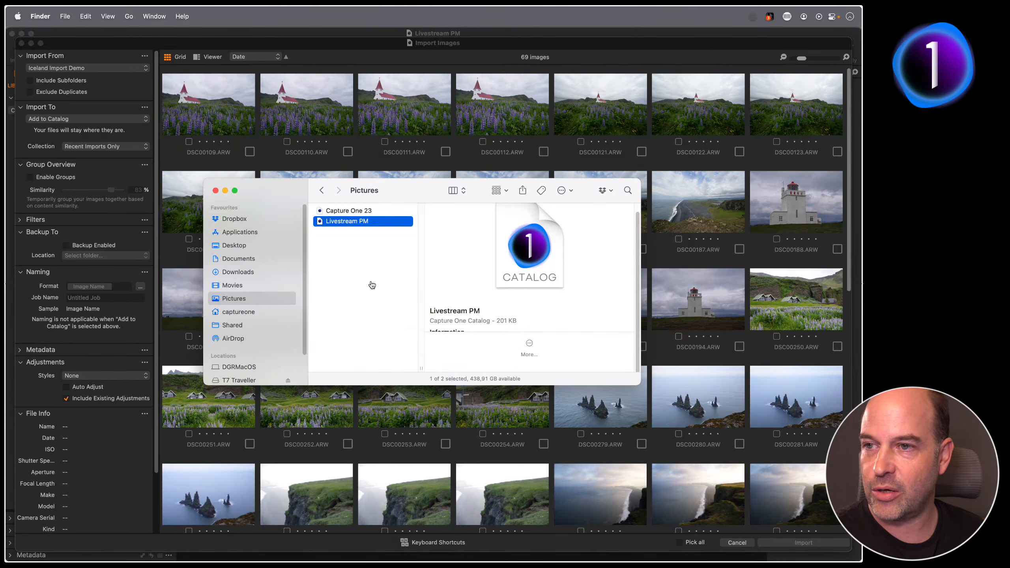
pyautogui.click(244, 380)
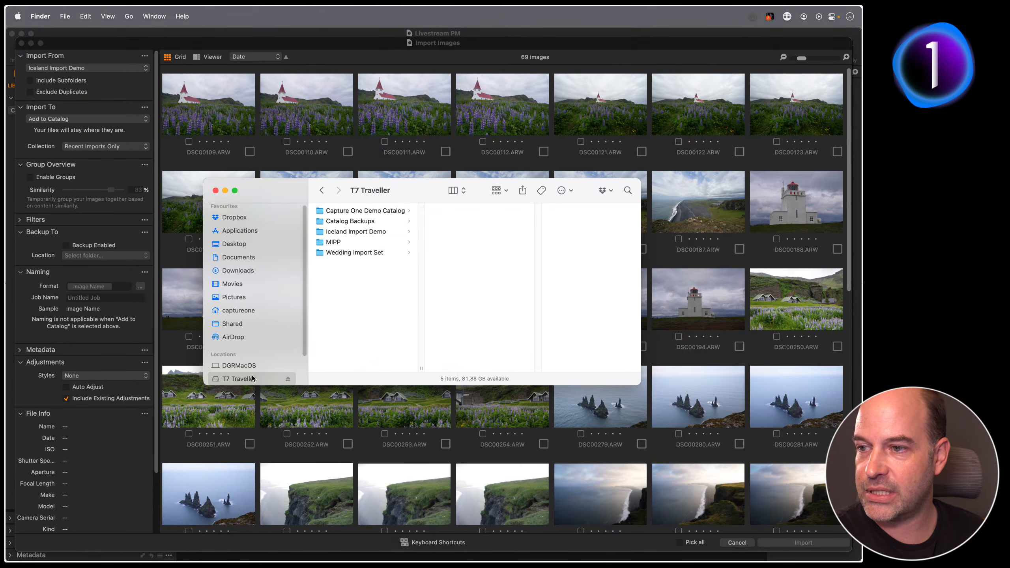
pyautogui.click(393, 211)
pyautogui.click(464, 222)
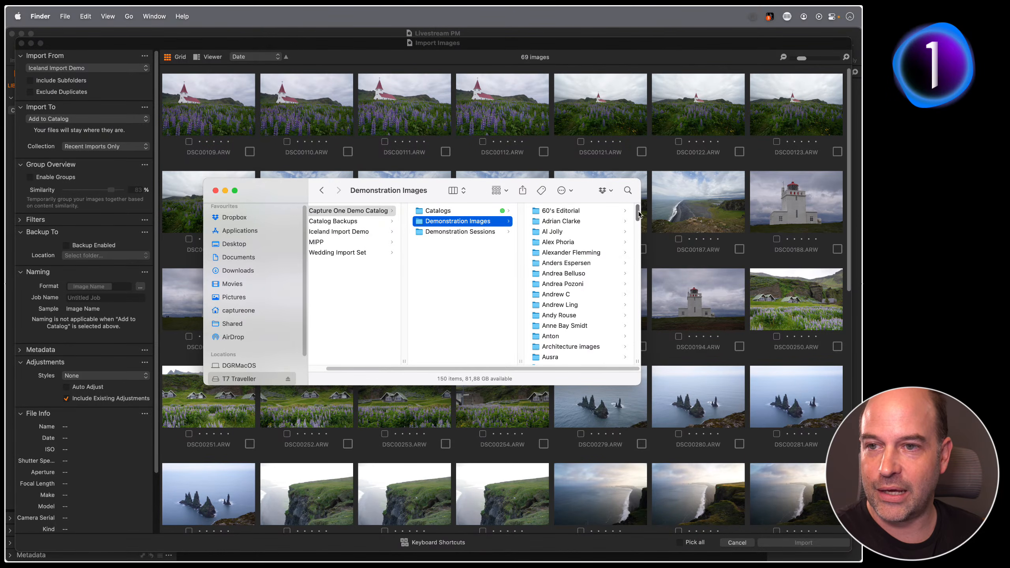
pyautogui.moveTo(638, 210); pyautogui.dragTo(643, 359)
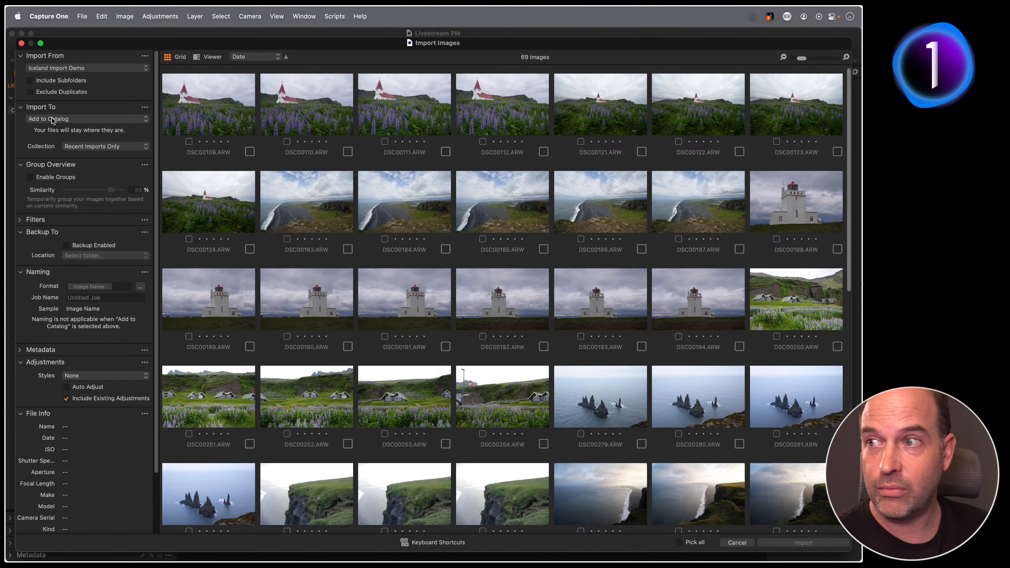
# - Review the import destination options in Capture One, keep Add to Catalog, and expand the Metadata settings
pyautogui.click(135, 120)
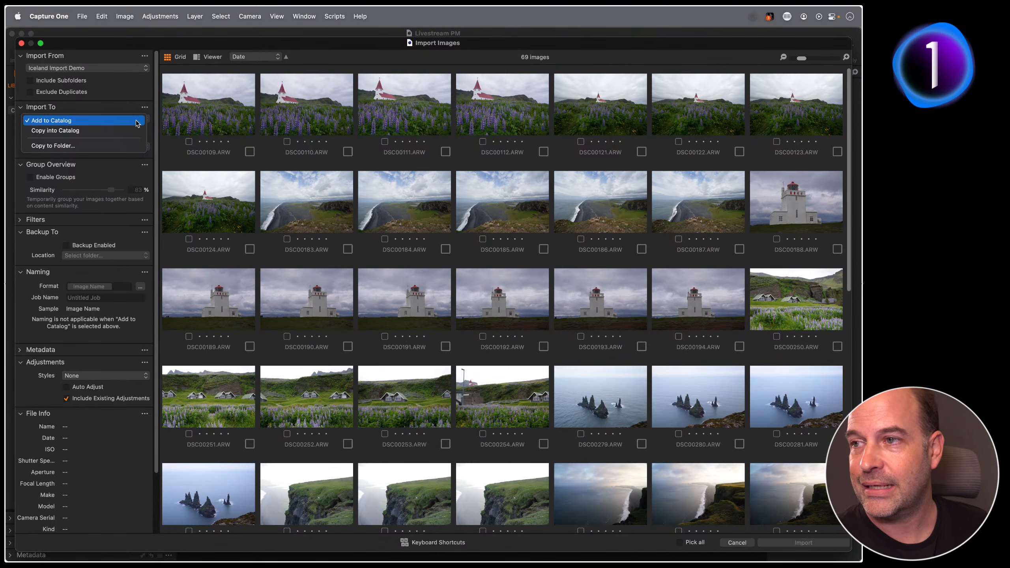
pyautogui.click(133, 121)
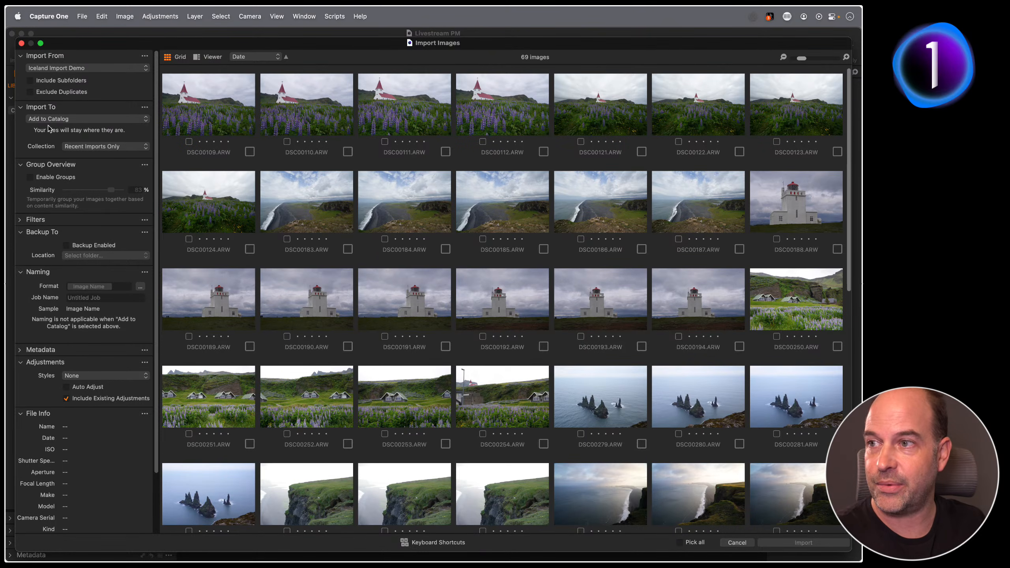
pyautogui.click(102, 119)
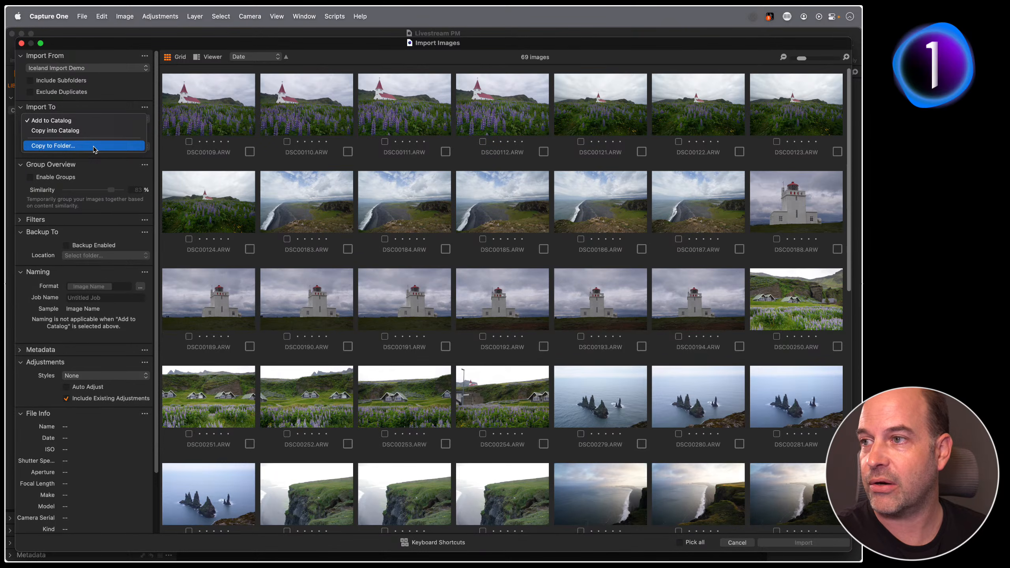
pyautogui.click(76, 121)
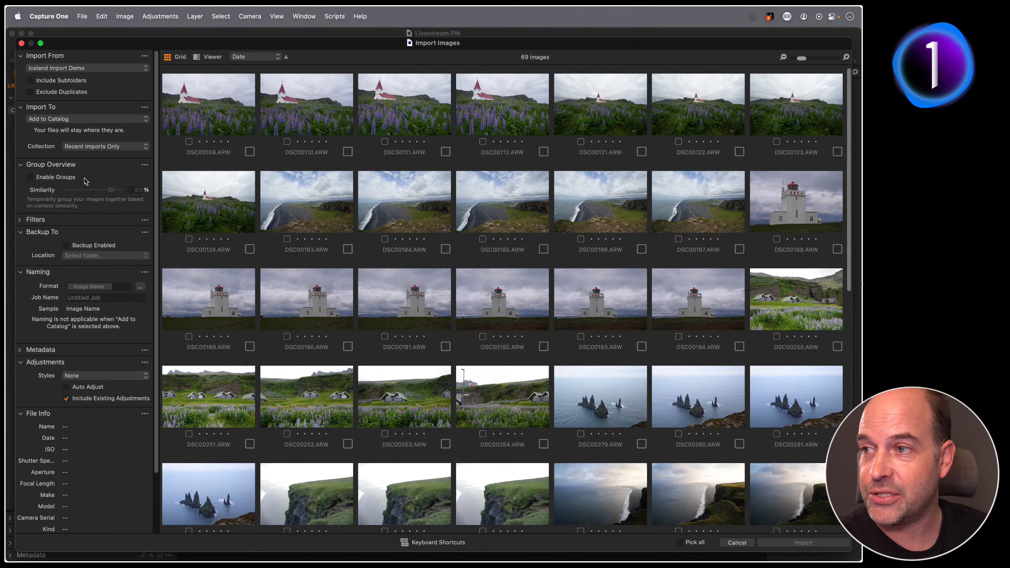
pyautogui.moveTo(154, 428); pyautogui.dragTo(150, 359)
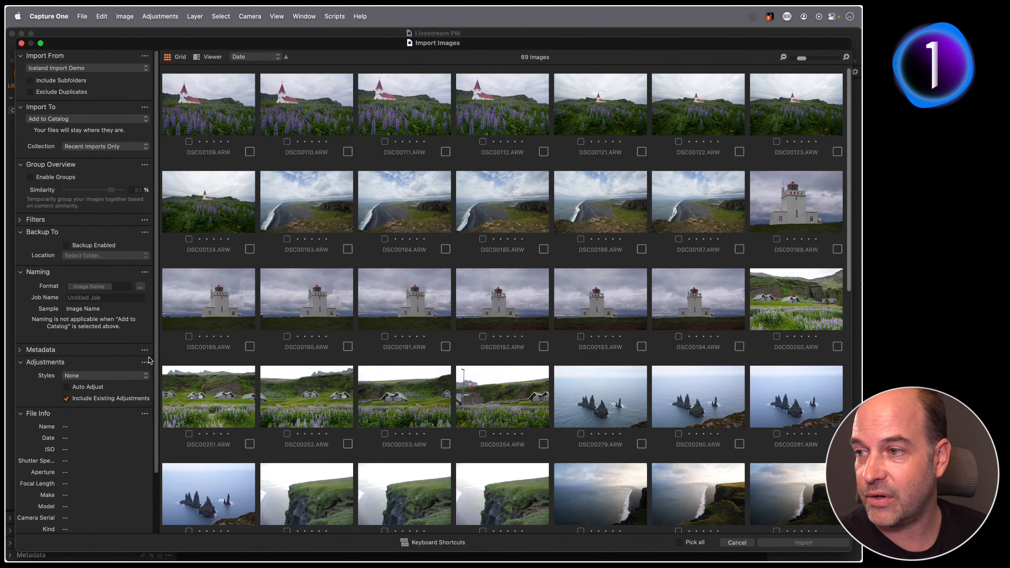
pyautogui.click(19, 350)
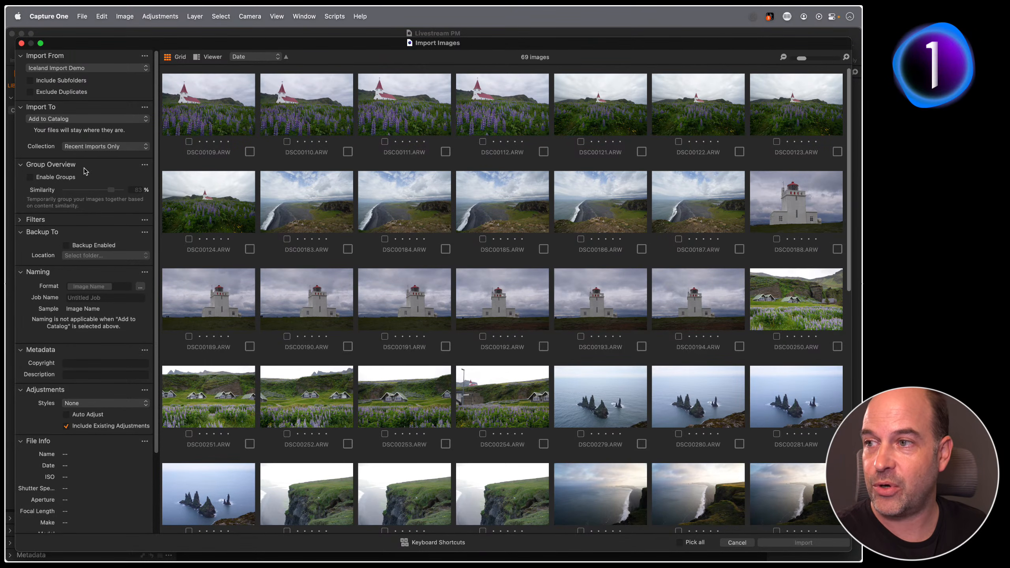
# - Enable similarity grouping for the images offered for import and turn it off again
pyautogui.click(29, 178)
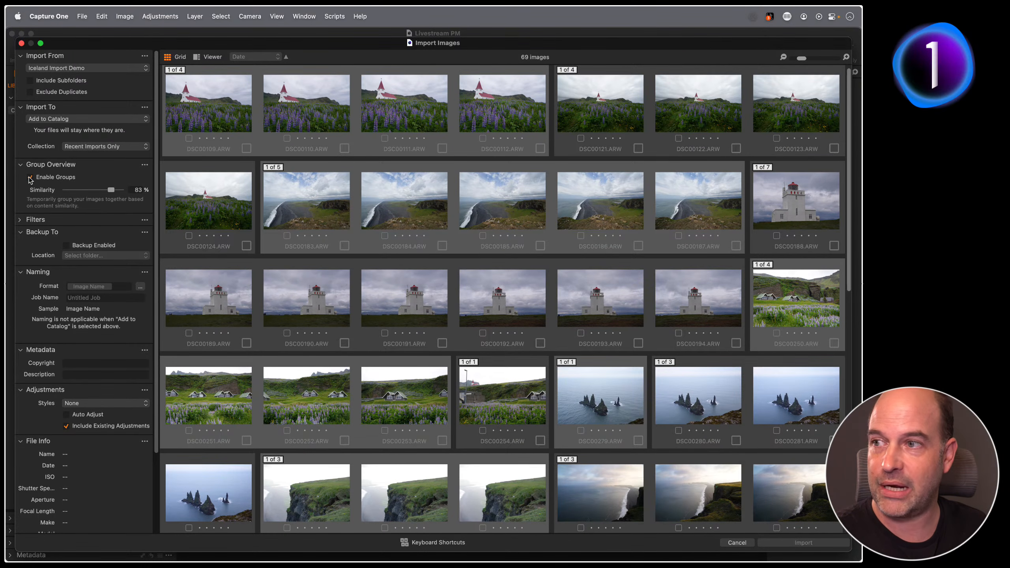
pyautogui.click(30, 178)
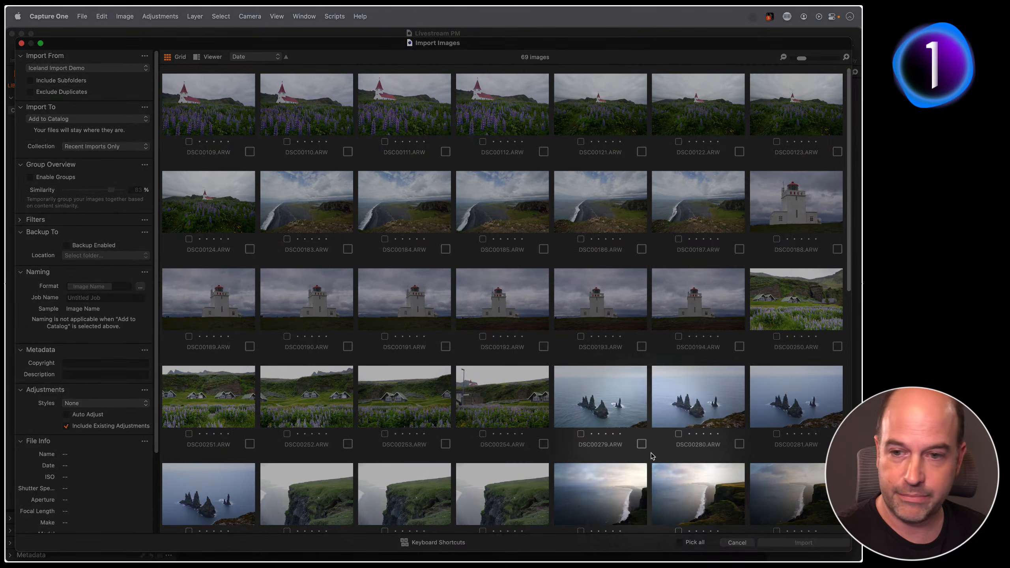
# - Pick all images in the Iceland Import Demo folder and import them into the catalog
pyautogui.click(680, 542)
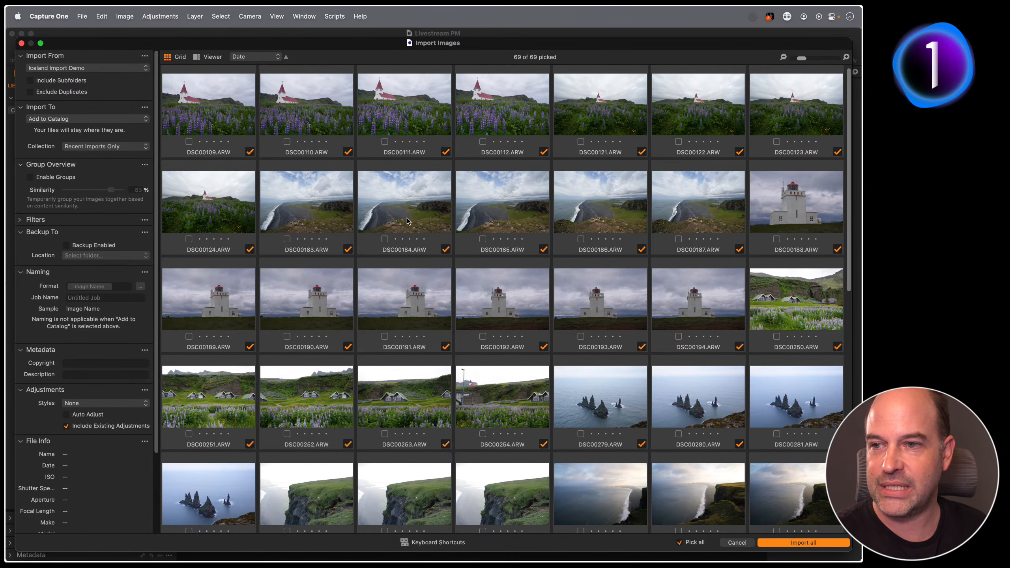
pyautogui.click(312, 307)
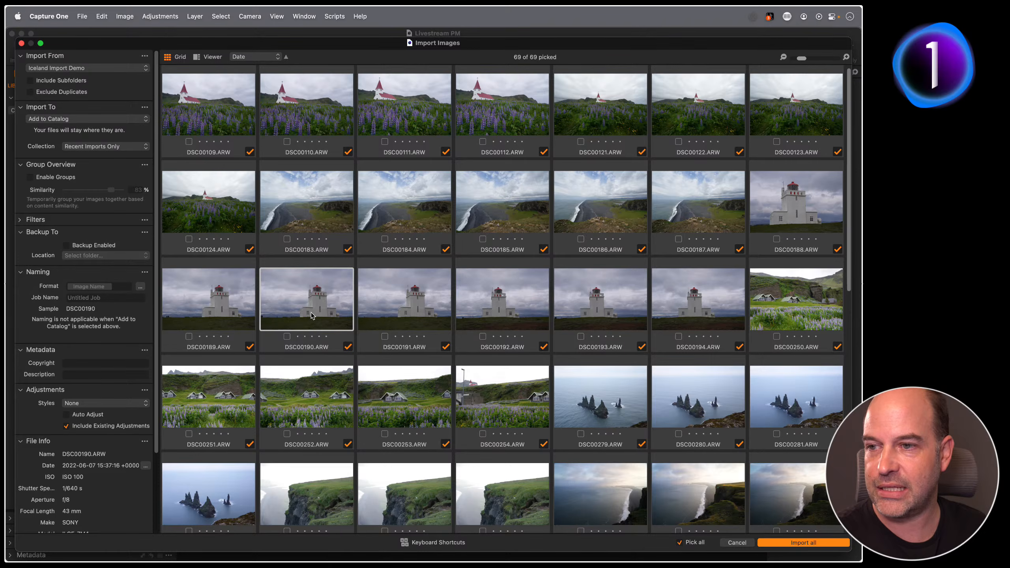
pyautogui.press('space')
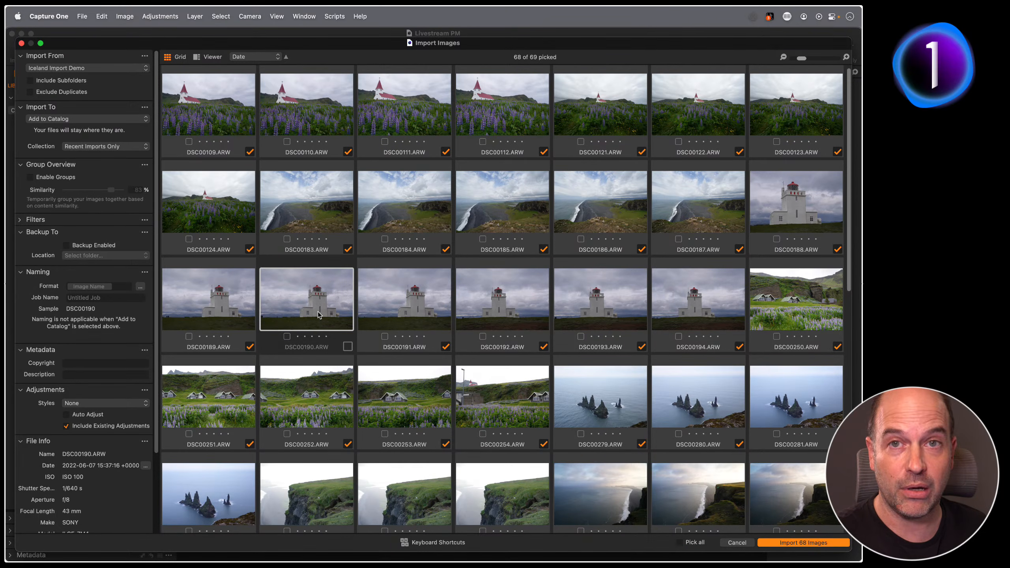
pyautogui.press('space')
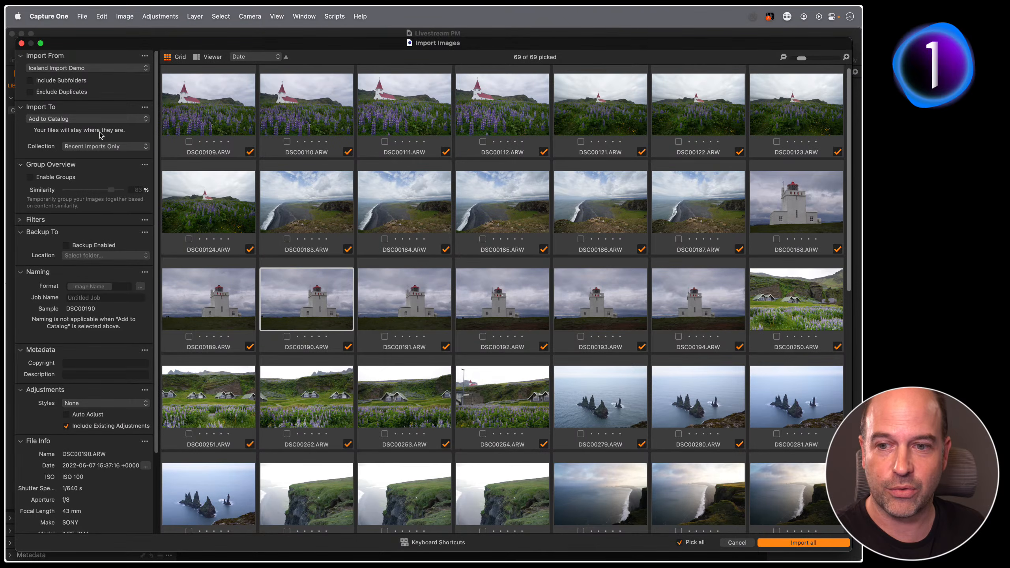
pyautogui.click(793, 543)
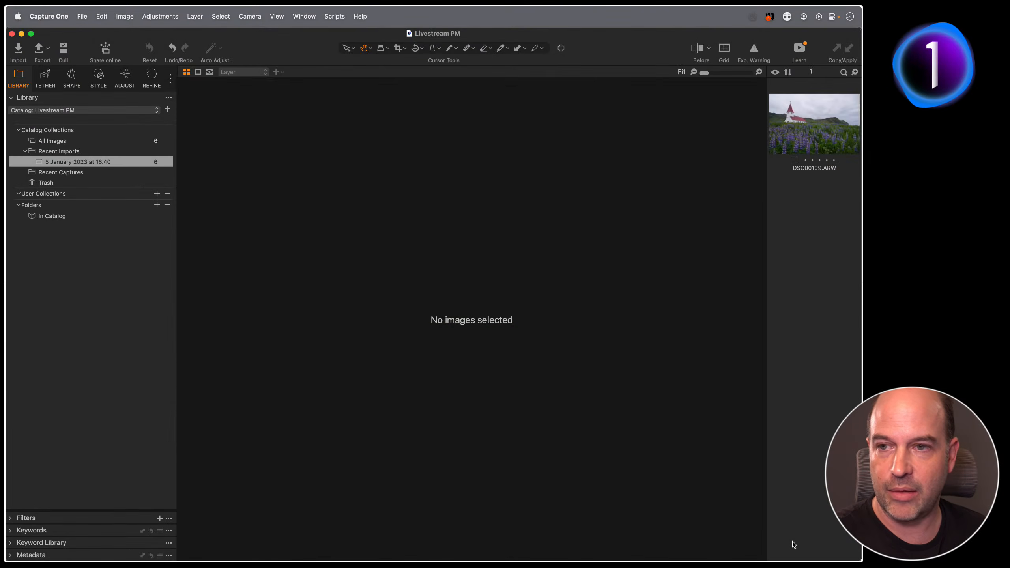
# - View the imported photos DSC00110 and DSC00111 while checking the progress of preview generation
pyautogui.click(795, 215)
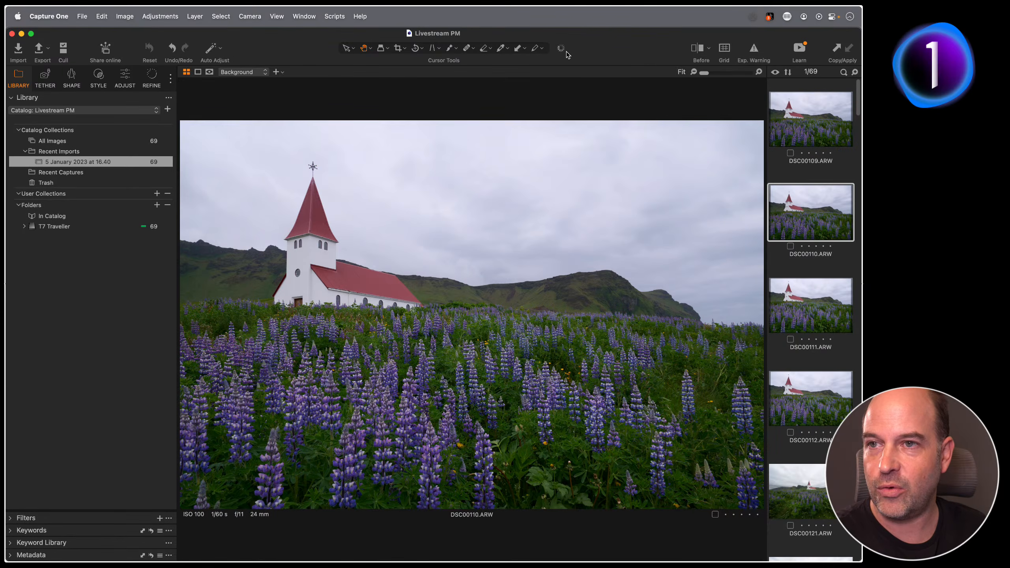
pyautogui.click(561, 49)
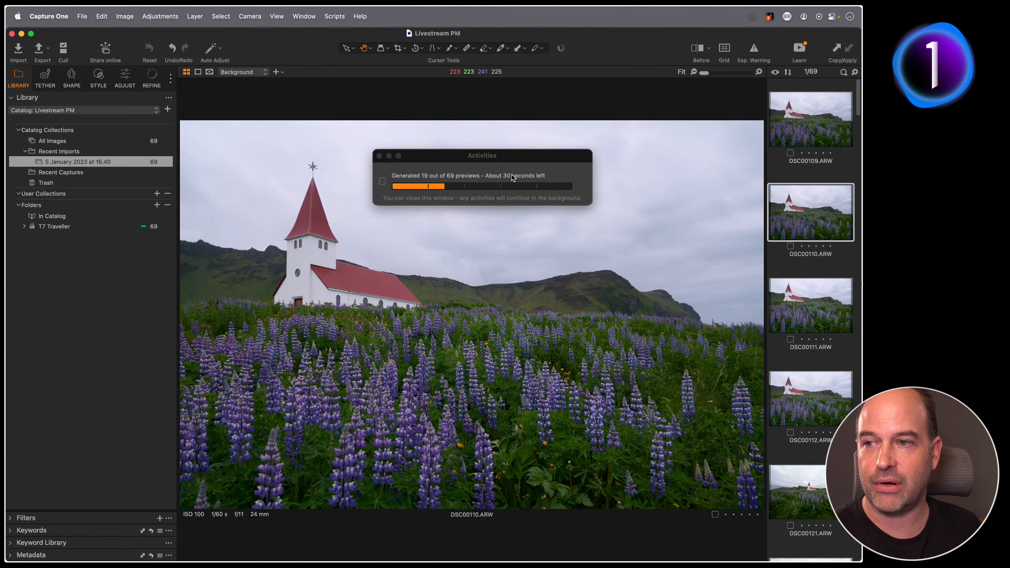
pyautogui.press('Right')
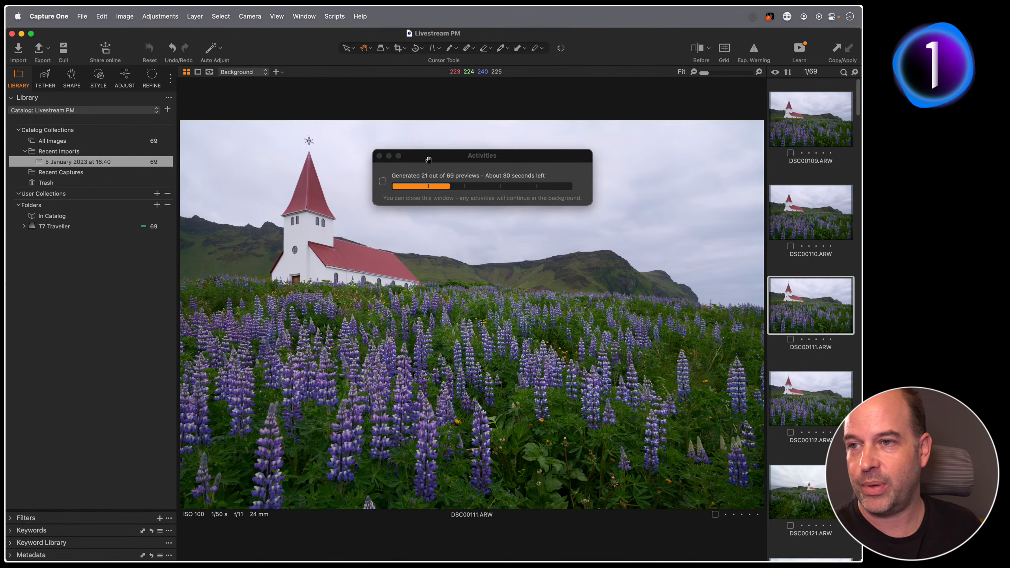
pyautogui.click(379, 155)
# - Lower the exposure of DSC00111 to -0.28 and check the preview generation progress again
pyautogui.click(124, 76)
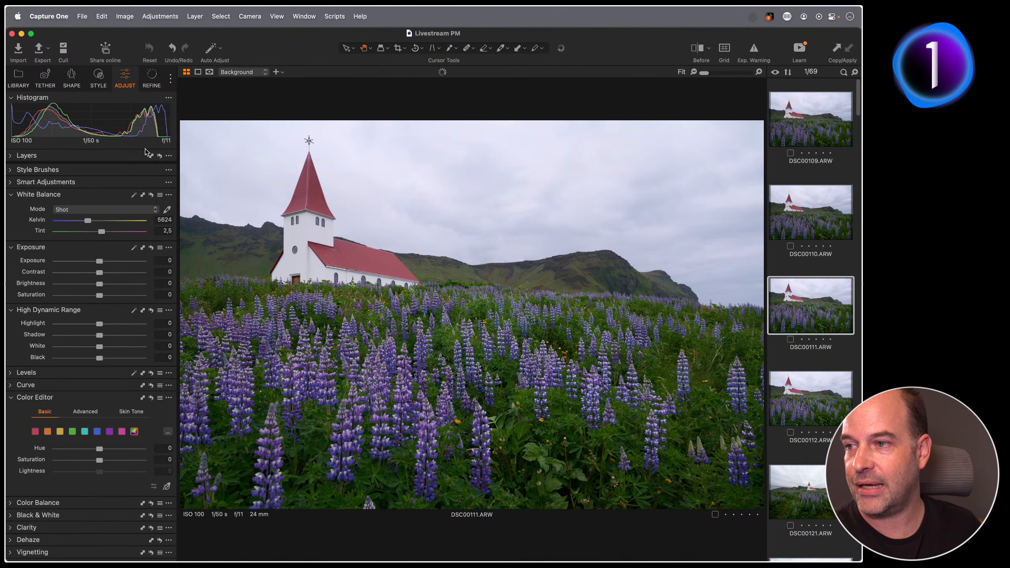
pyautogui.moveTo(101, 261); pyautogui.dragTo(99, 261)
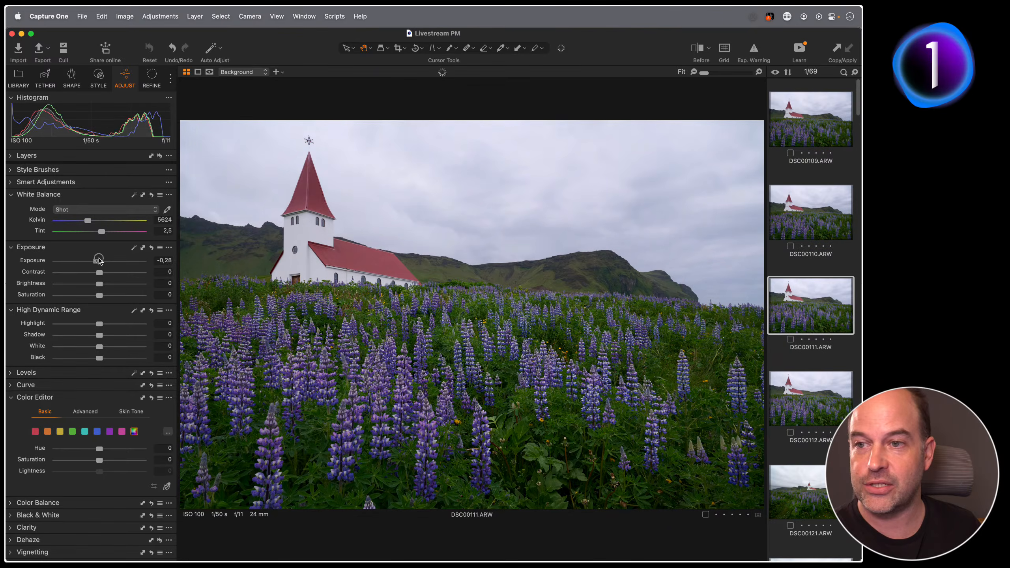
pyautogui.click(560, 49)
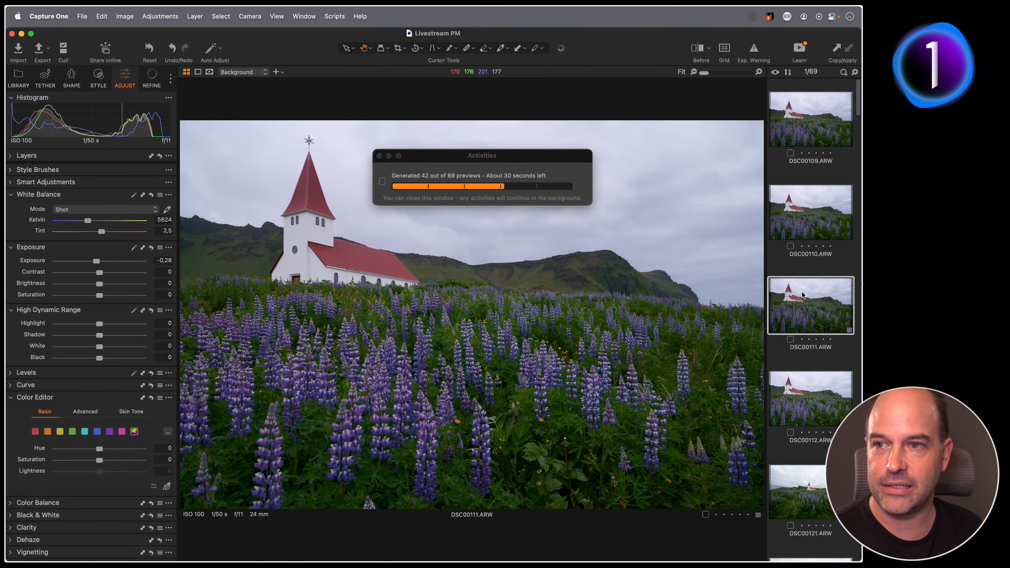
pyautogui.click(380, 155)
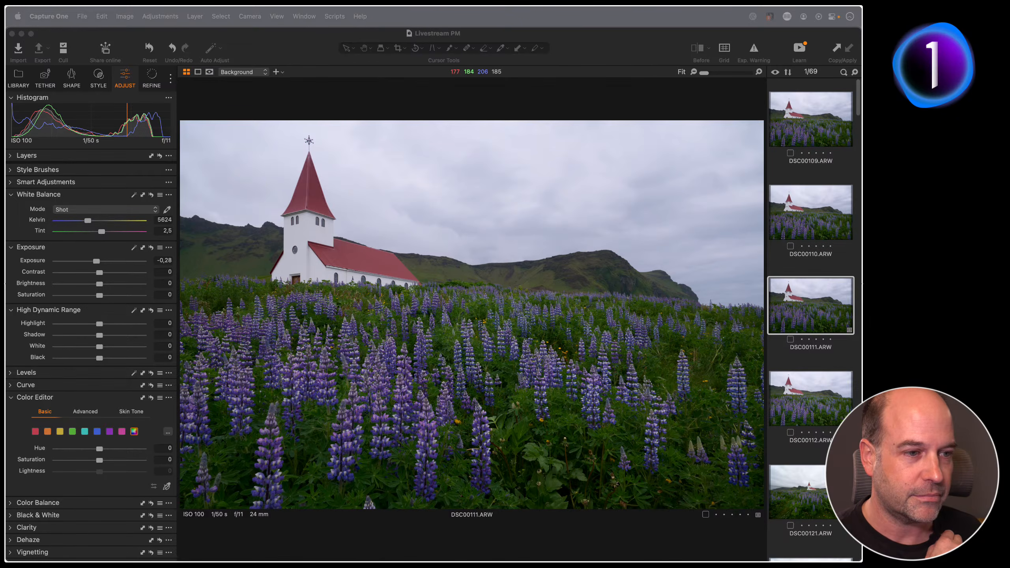
# - Look through the Style, Shape, Tether and Adjust tool sets to see which tools each one contains
pyautogui.click(455, 162)
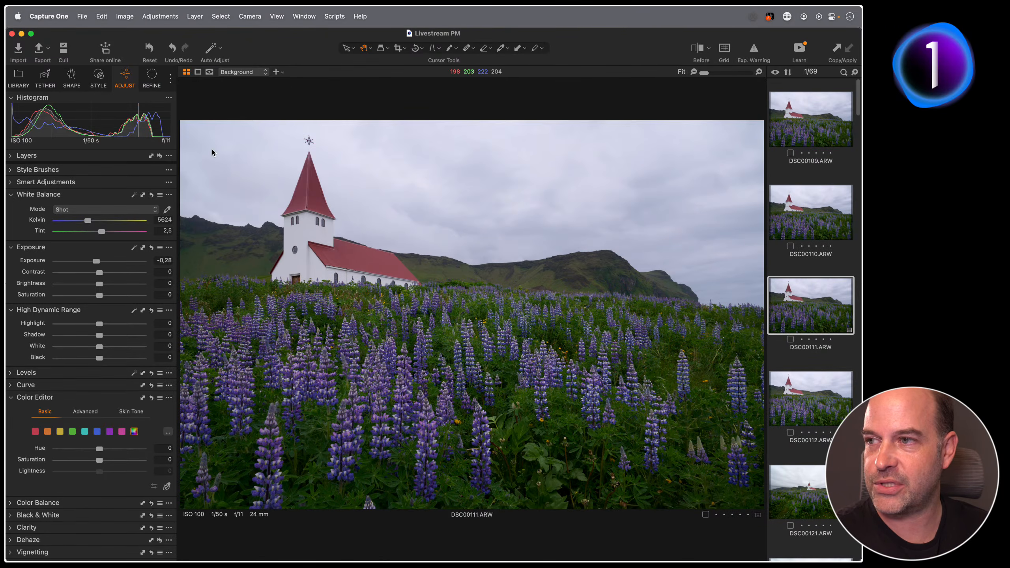
pyautogui.press('F1')
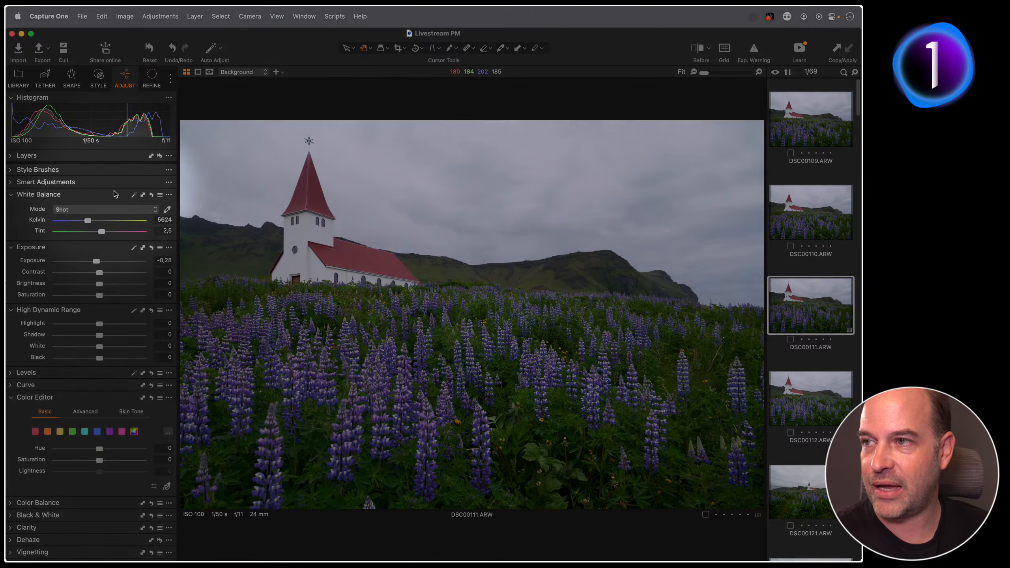
pyautogui.press('F1')
pyautogui.click(96, 81)
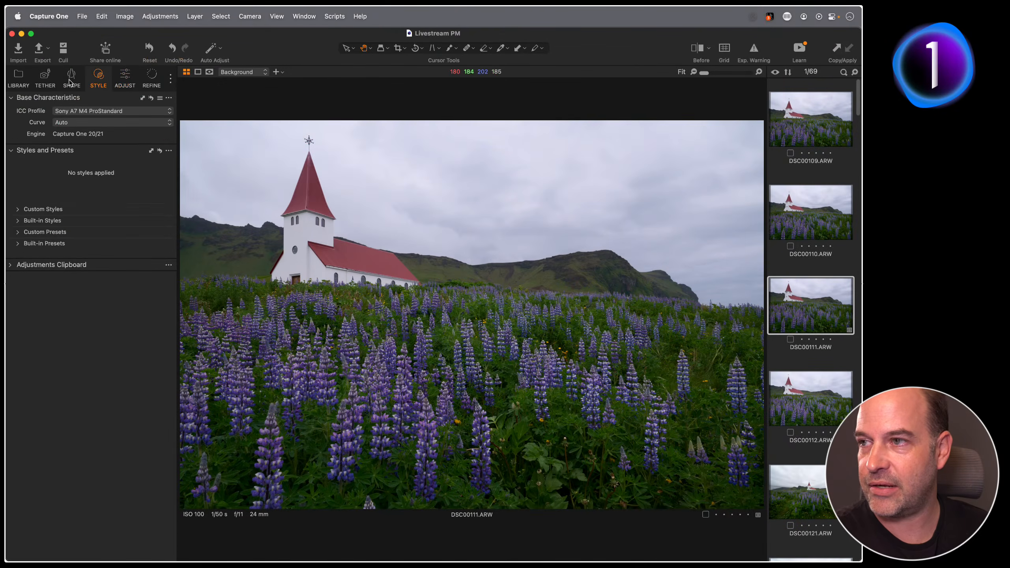
pyautogui.click(71, 82)
pyautogui.click(38, 87)
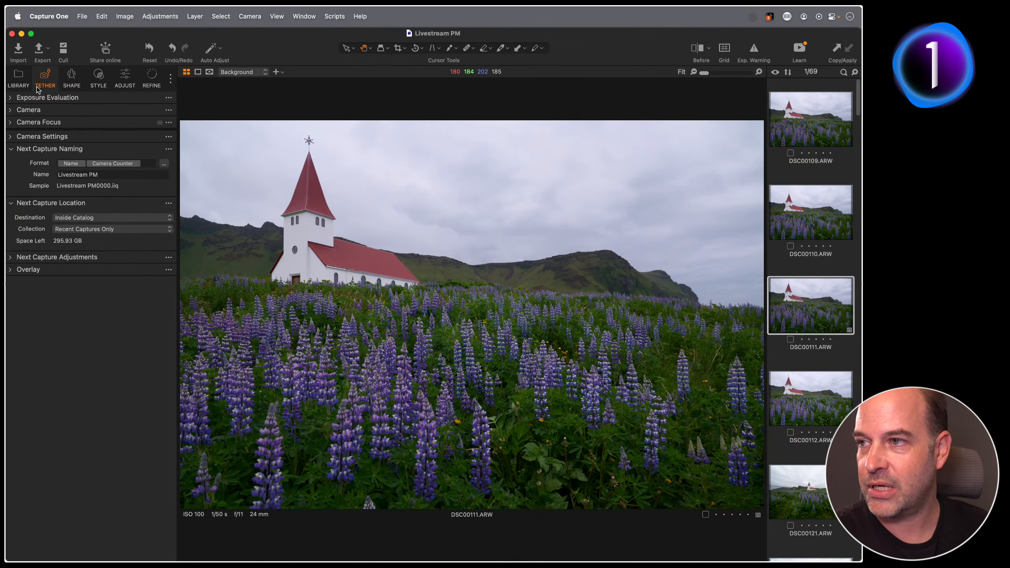
pyautogui.click(99, 83)
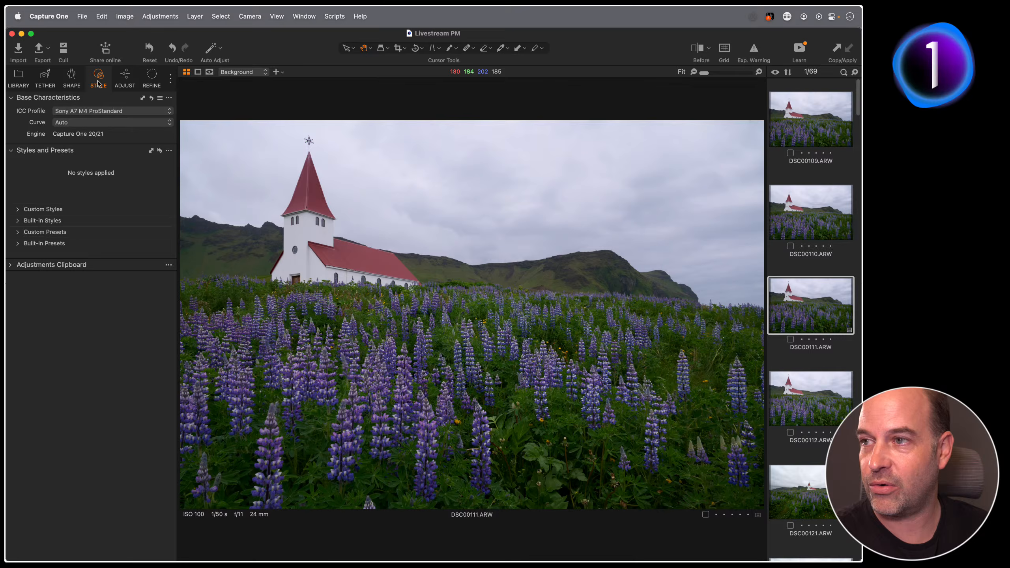
pyautogui.click(125, 79)
pyautogui.click(98, 78)
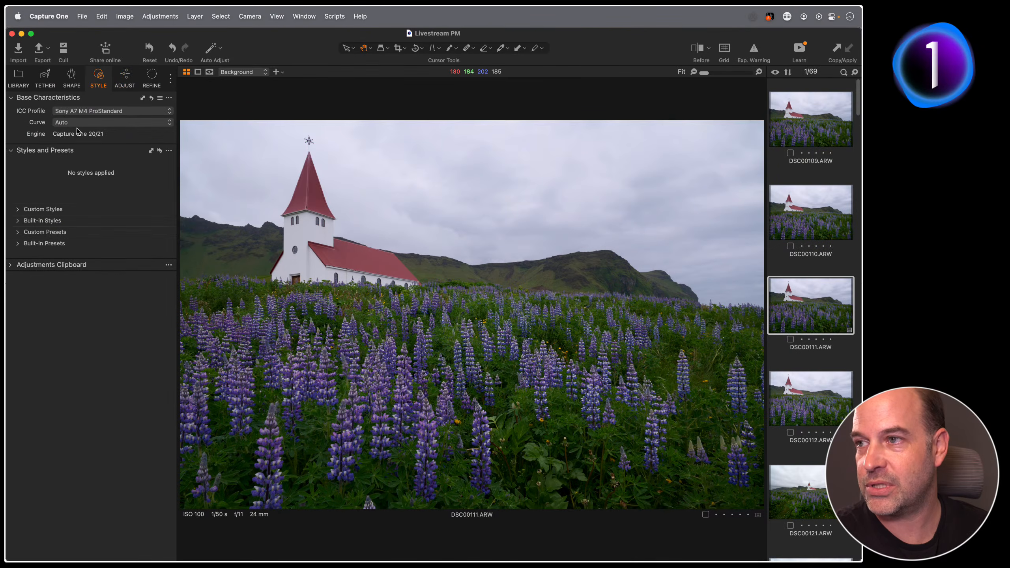
pyautogui.click(45, 79)
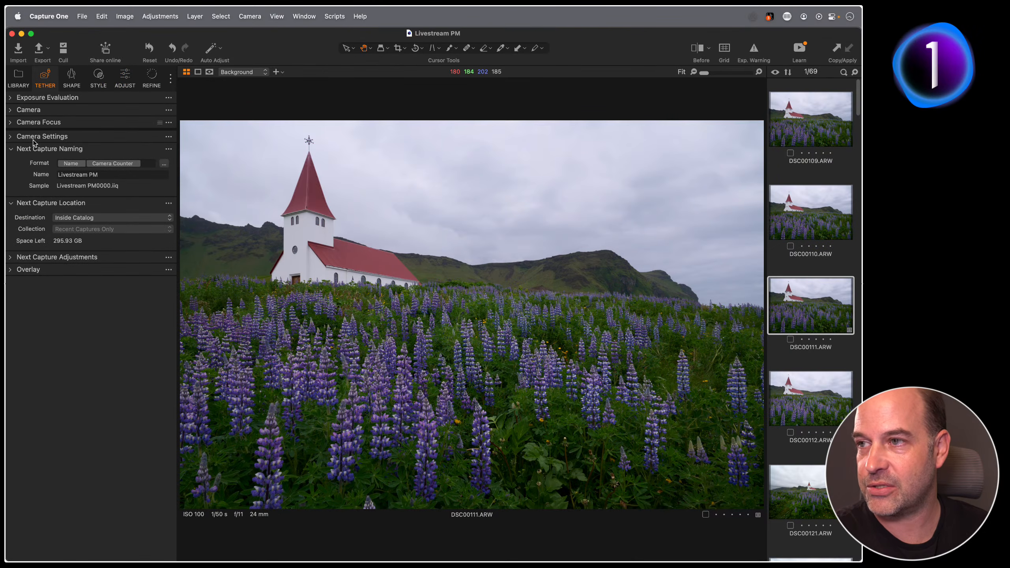
pyautogui.click(125, 80)
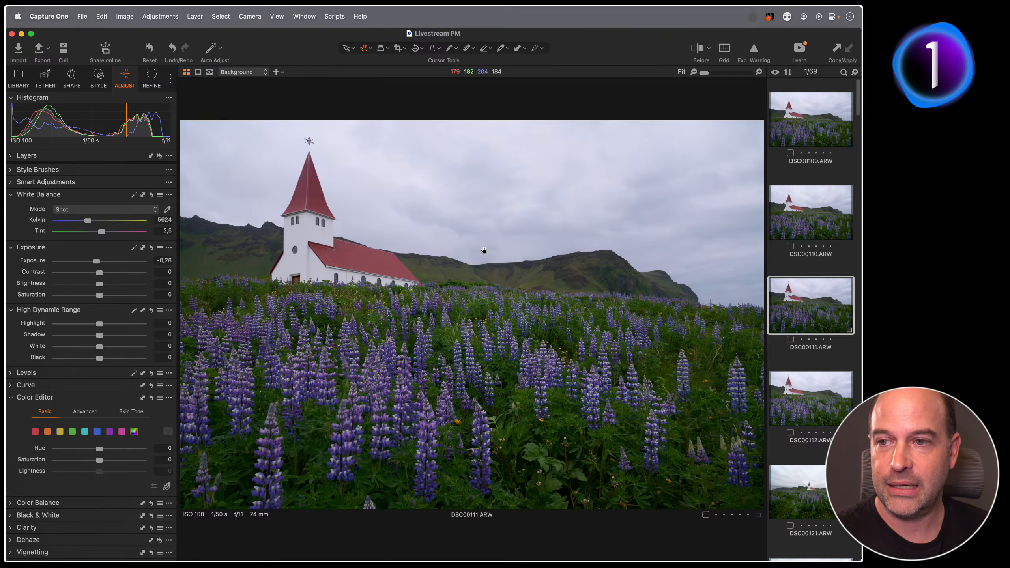
pyautogui.press('F1')
pyautogui.press('F1')
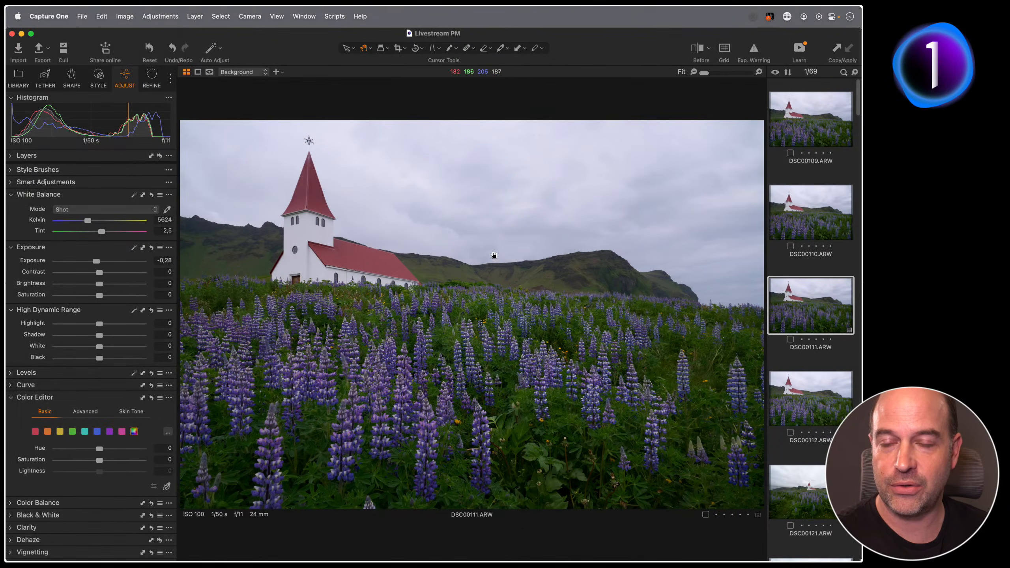
# - Display DSC00110 in the viewer and browse through the thumbnails of the imported images
pyautogui.click(813, 211)
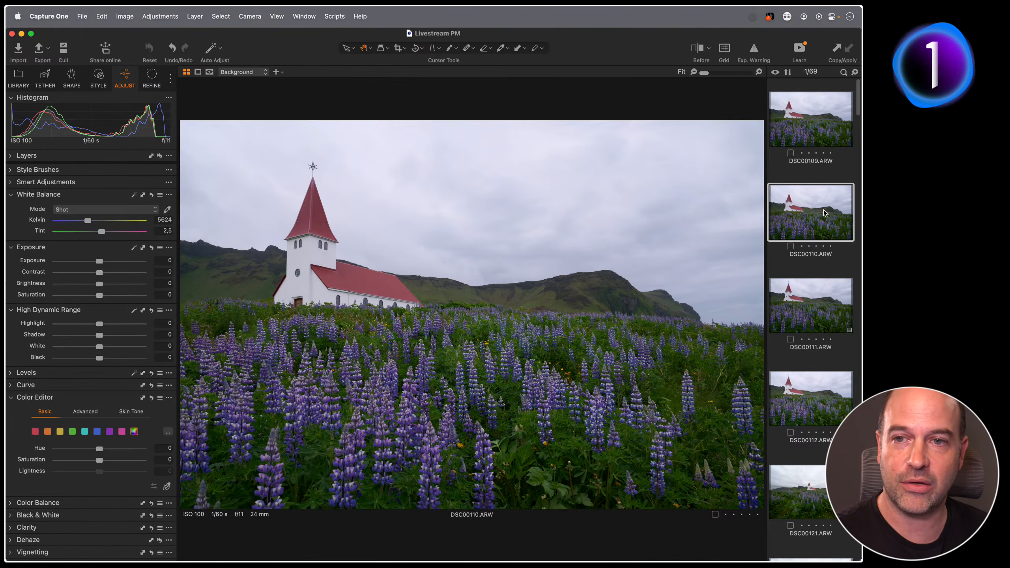
pyautogui.scroll(-5, 796, 290)
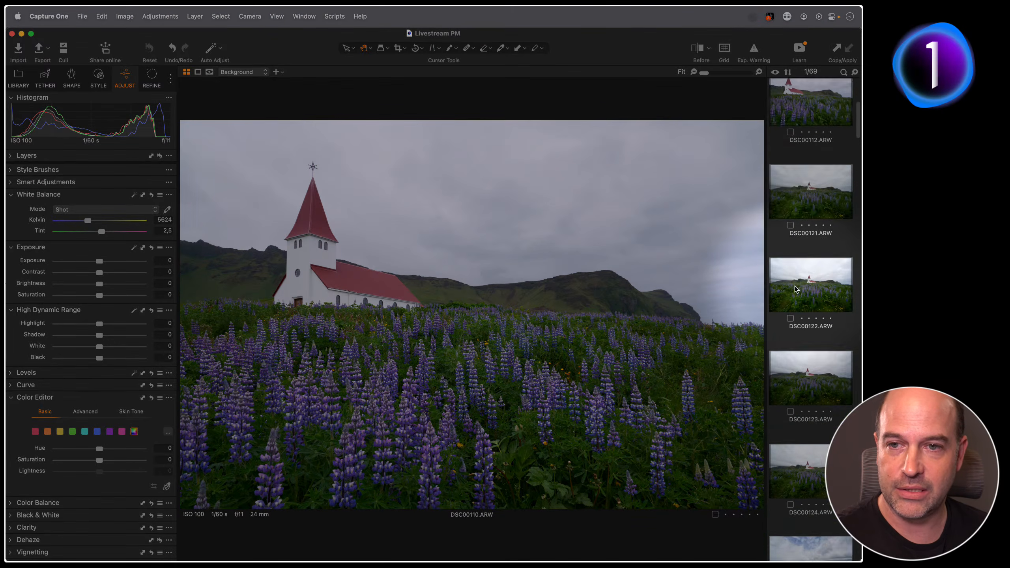
pyautogui.scroll(-4, 796, 289)
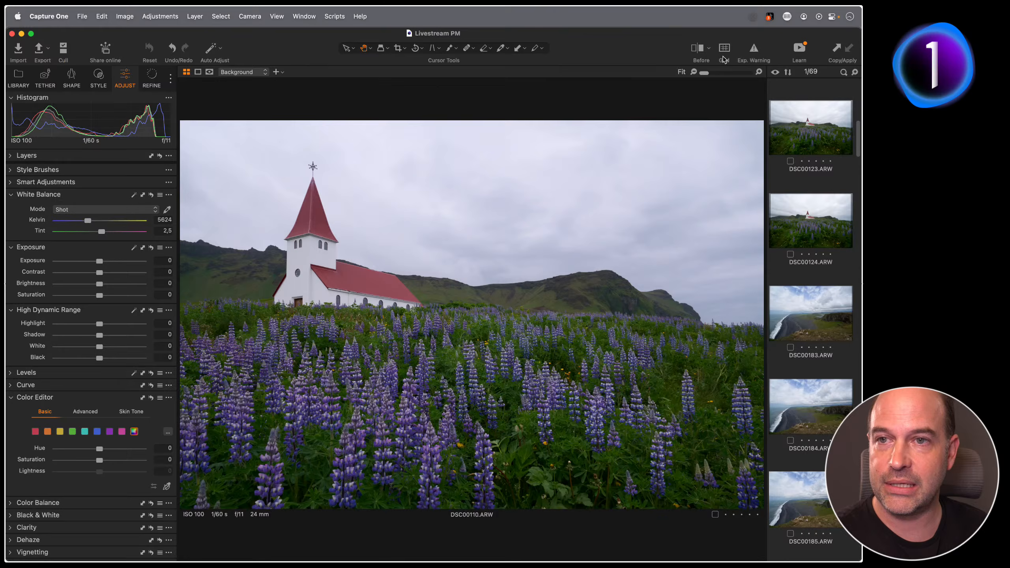
# - Show the grid overlay and the exposure warning on DSC00110, and turn both off again
pyautogui.click(724, 50)
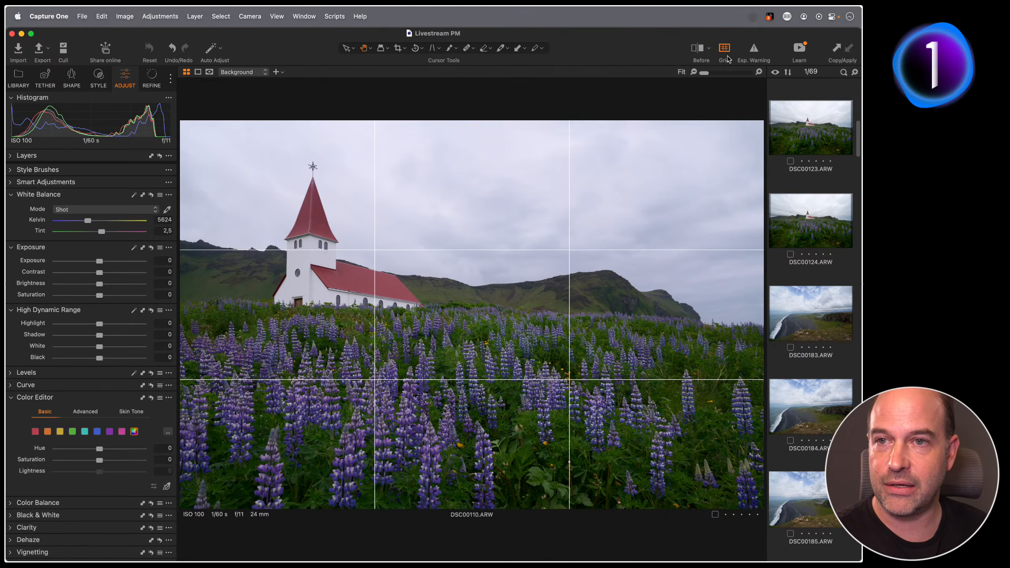
pyautogui.click(725, 52)
pyautogui.click(724, 53)
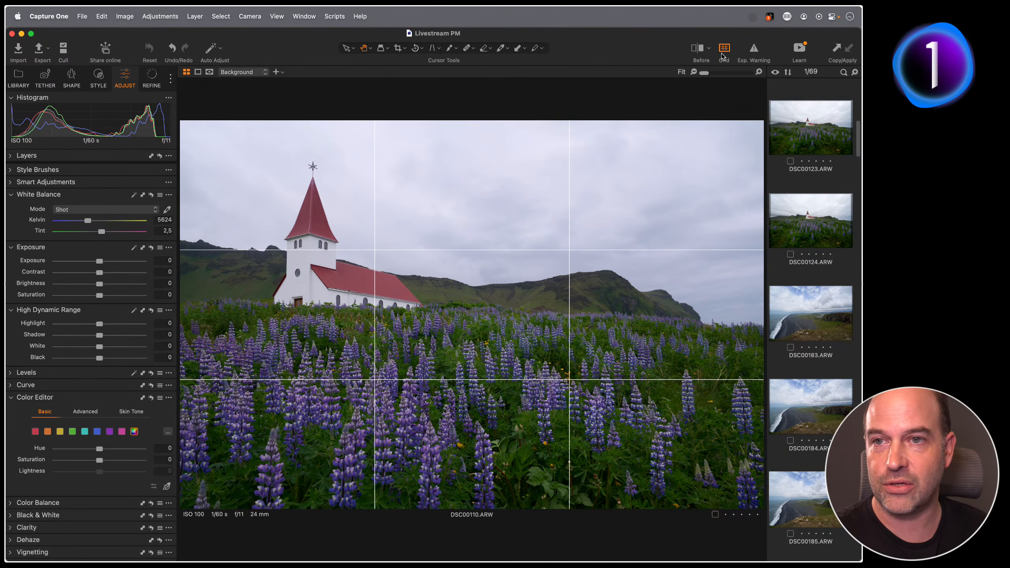
pyautogui.click(724, 50)
pyautogui.click(755, 51)
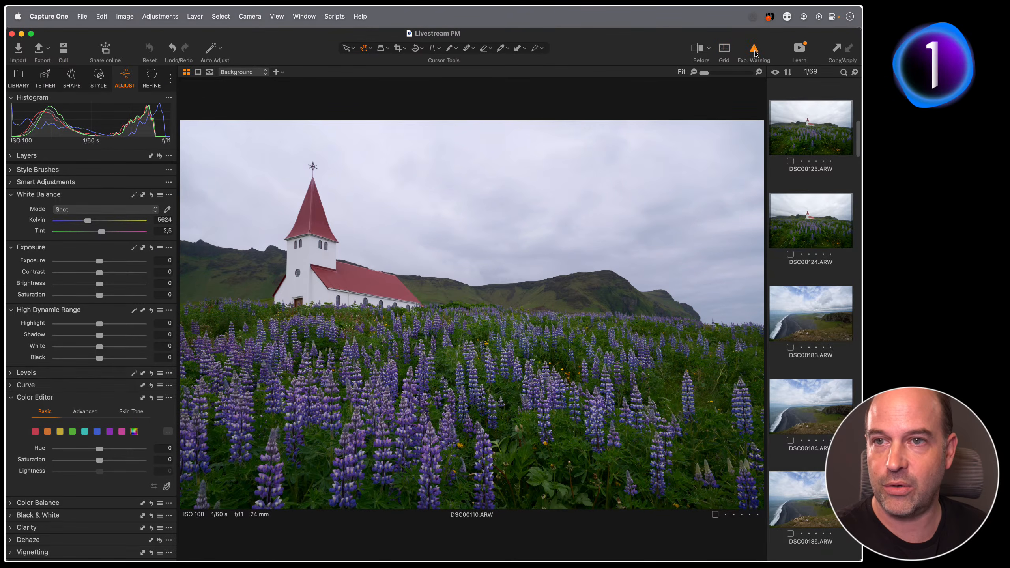
pyautogui.click(757, 52)
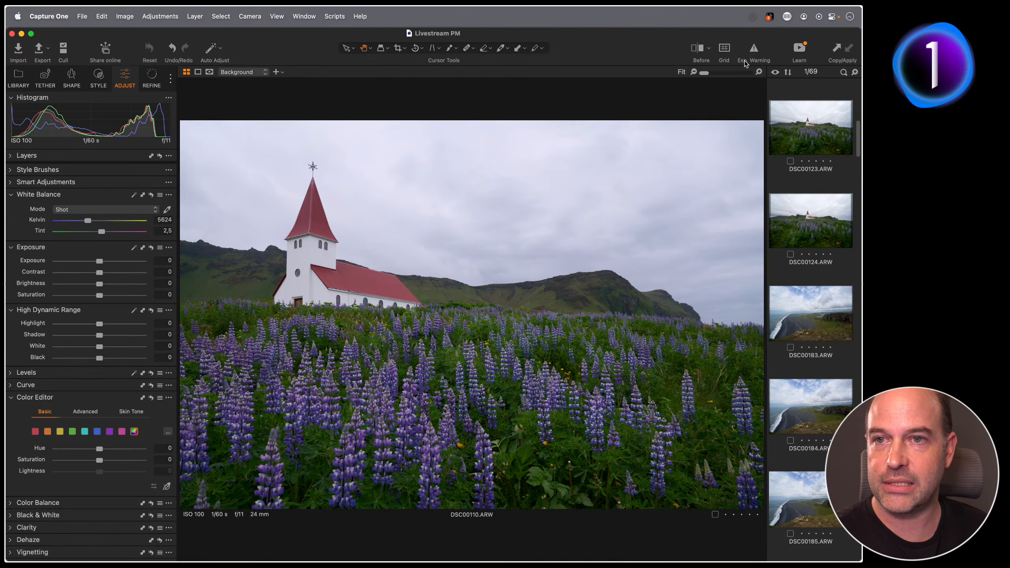
pyautogui.press('F1')
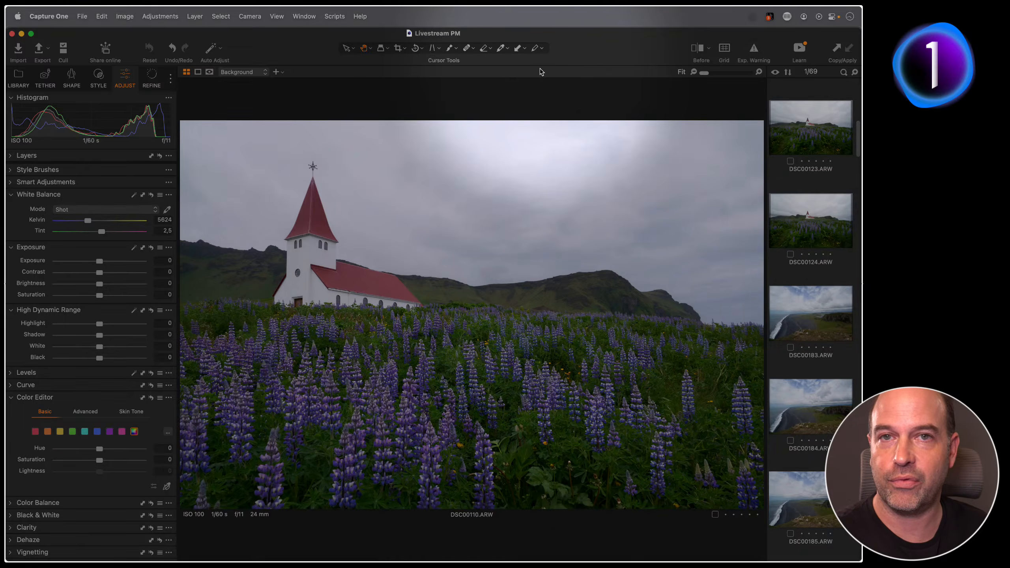
pyautogui.press('F1')
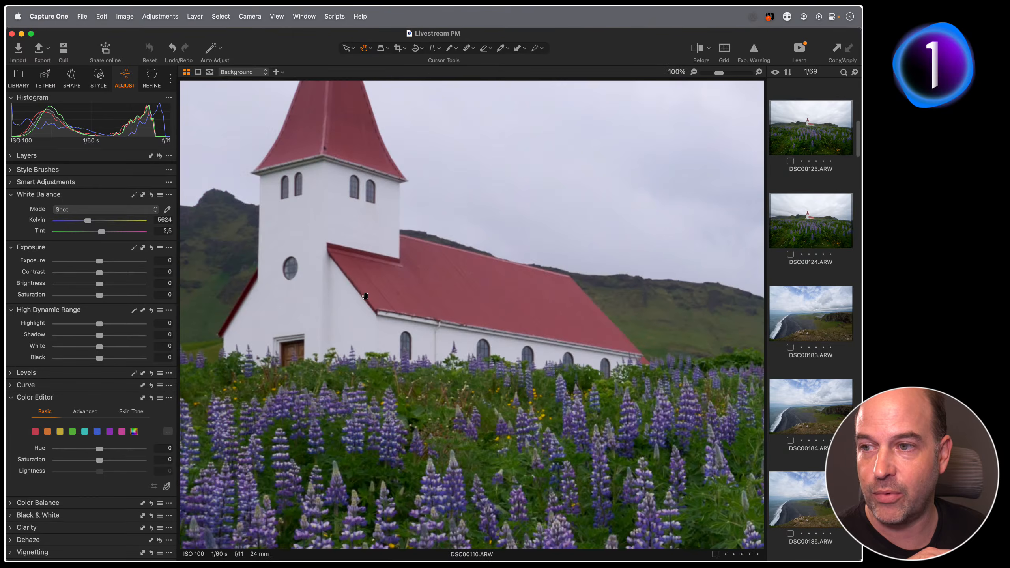
# - Inspect the church and the lupine flowers in DSC00110 at 100% and return to the fitted view
pyautogui.click(360, 288)
pyautogui.scroll(-10, 352, 334)
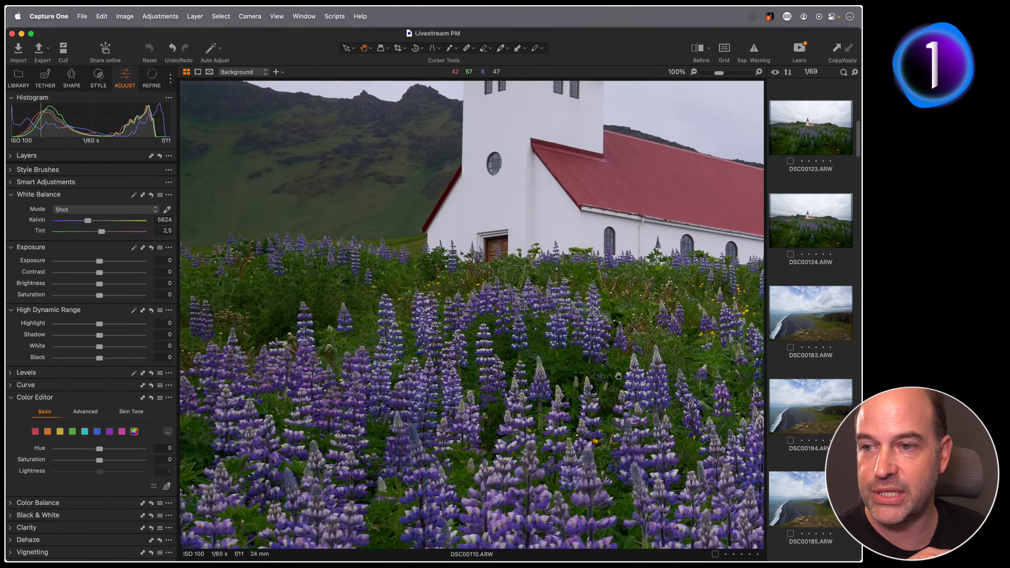
pyautogui.scroll(-3, 398, 314)
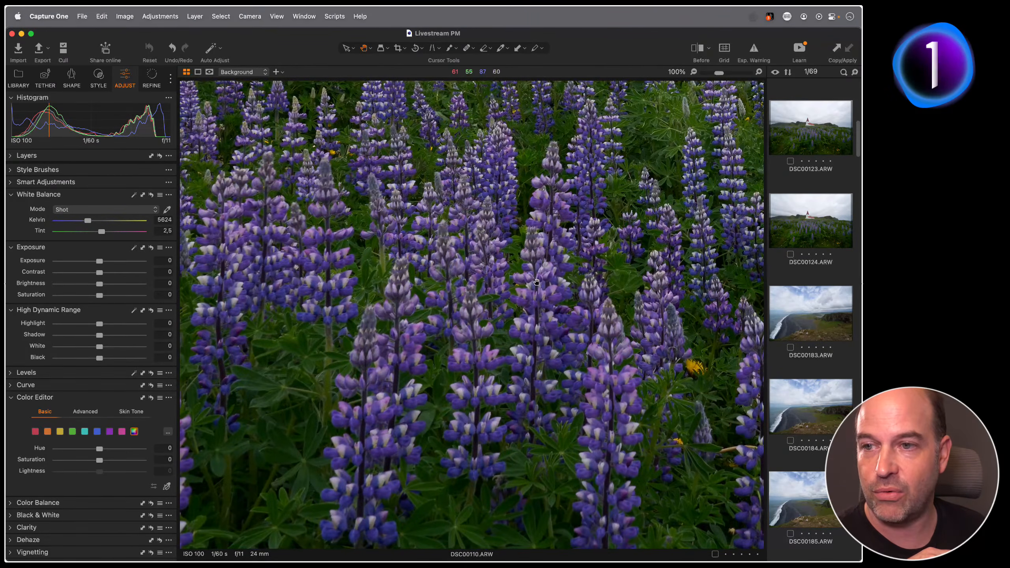
pyautogui.click(513, 291)
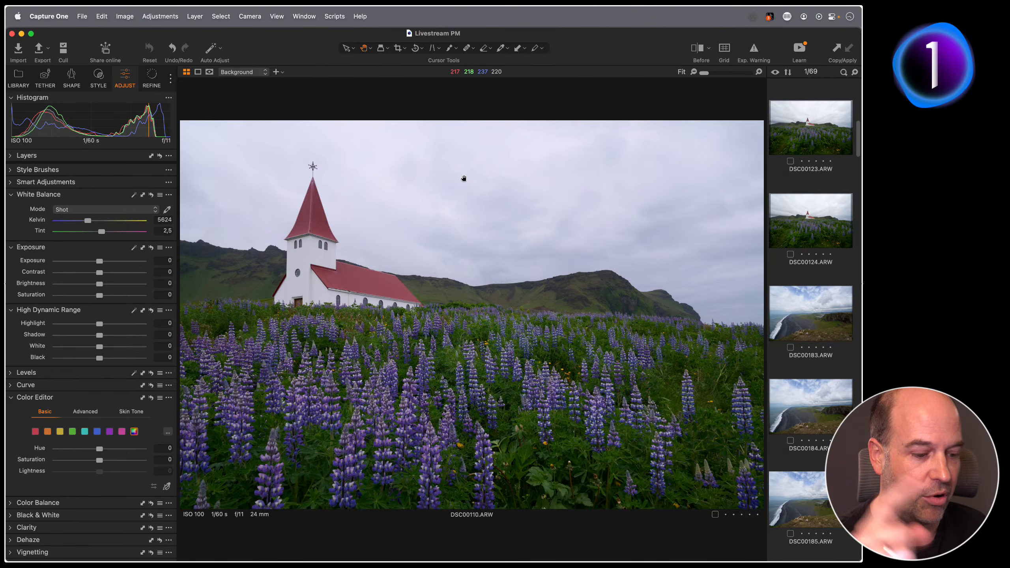
# - Crop DSC00110 to about 22 × 14.4 in, reposition the crop over the church, and return to the Pan tool
pyautogui.press('c')
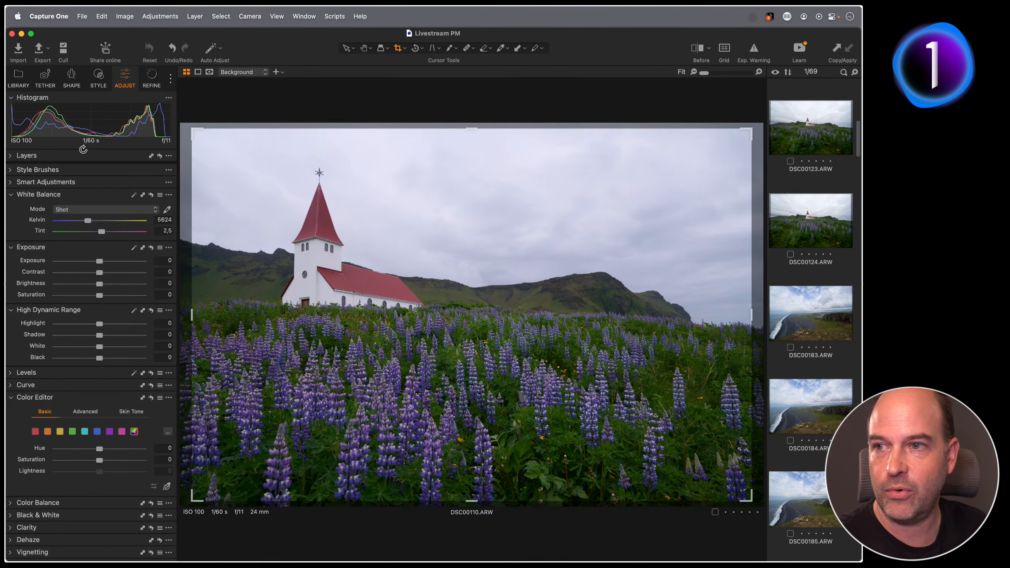
pyautogui.moveTo(193, 131); pyautogui.dragTo(228, 157)
pyautogui.moveTo(431, 238); pyautogui.dragTo(410, 219)
pyautogui.press('h')
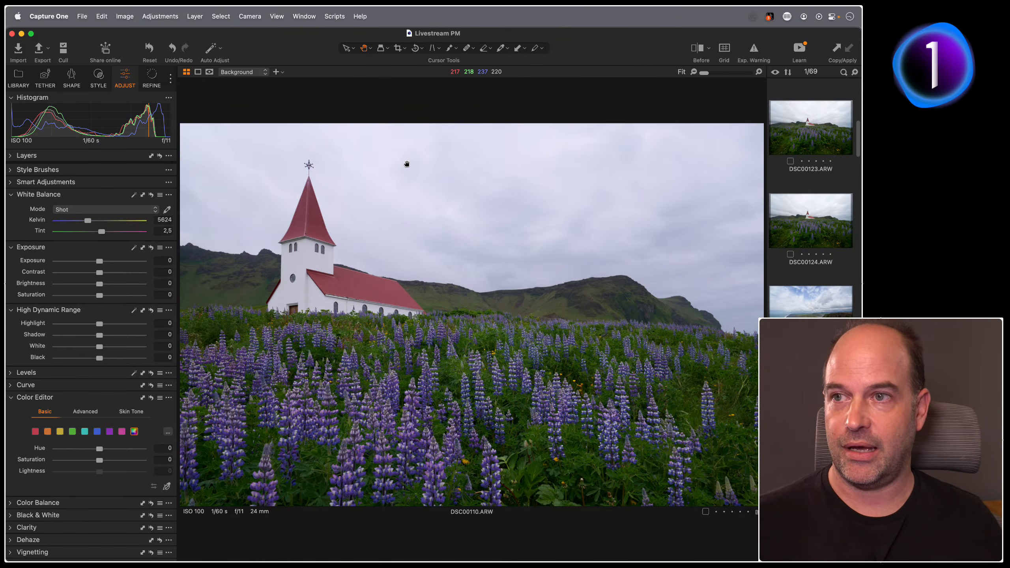
# - Choose the Default workspace and move the Exposure tool above White Balance in the Adjust tool set
pyautogui.click(304, 15)
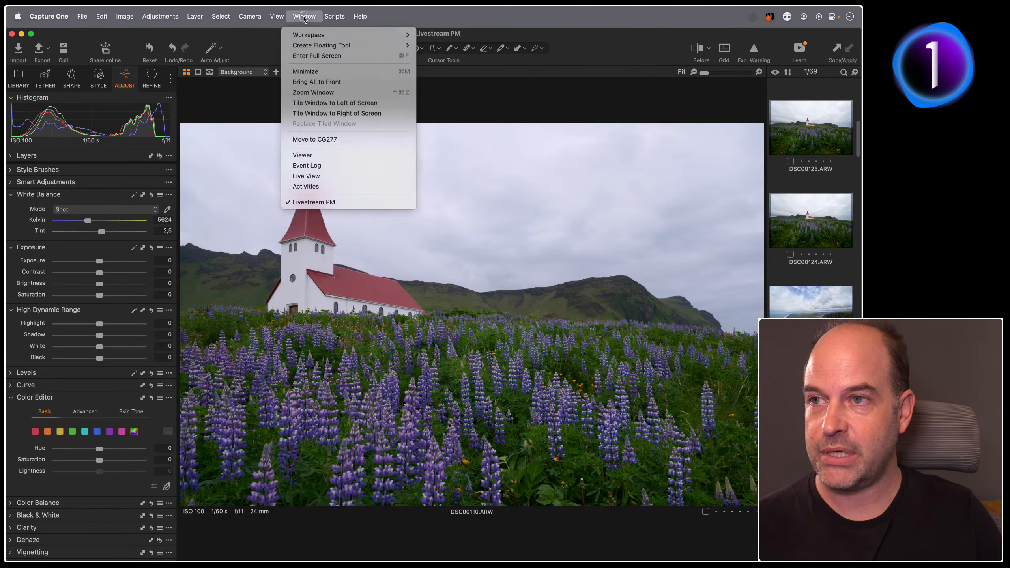
pyautogui.moveTo(319, 35)
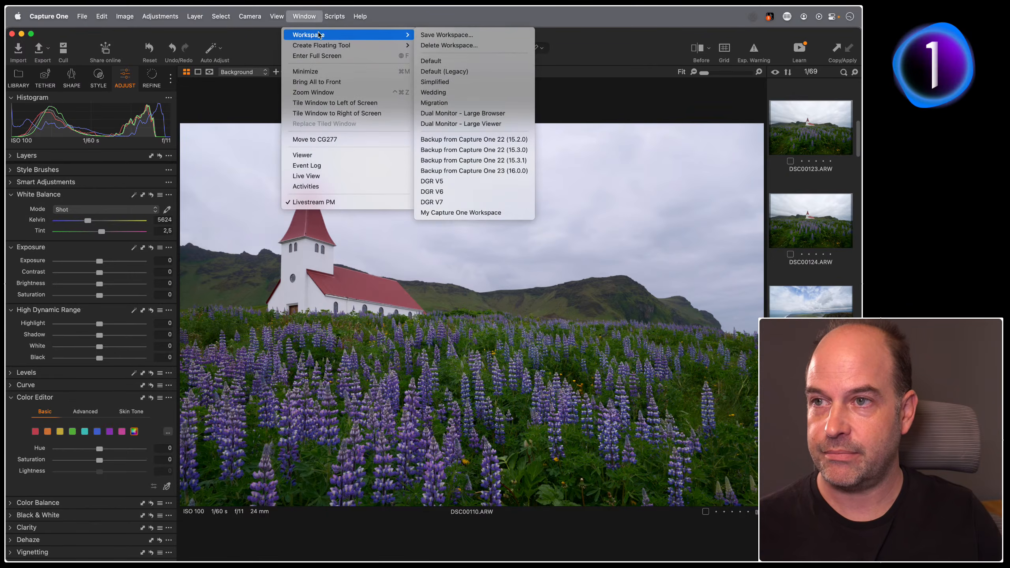
pyautogui.click(458, 61)
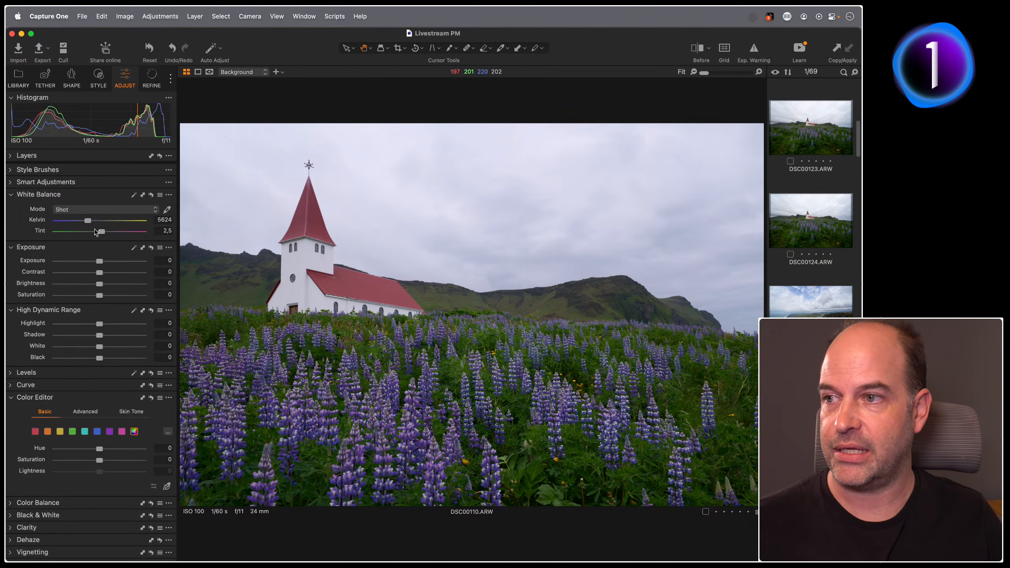
pyautogui.moveTo(62, 247); pyautogui.dragTo(91, 197)
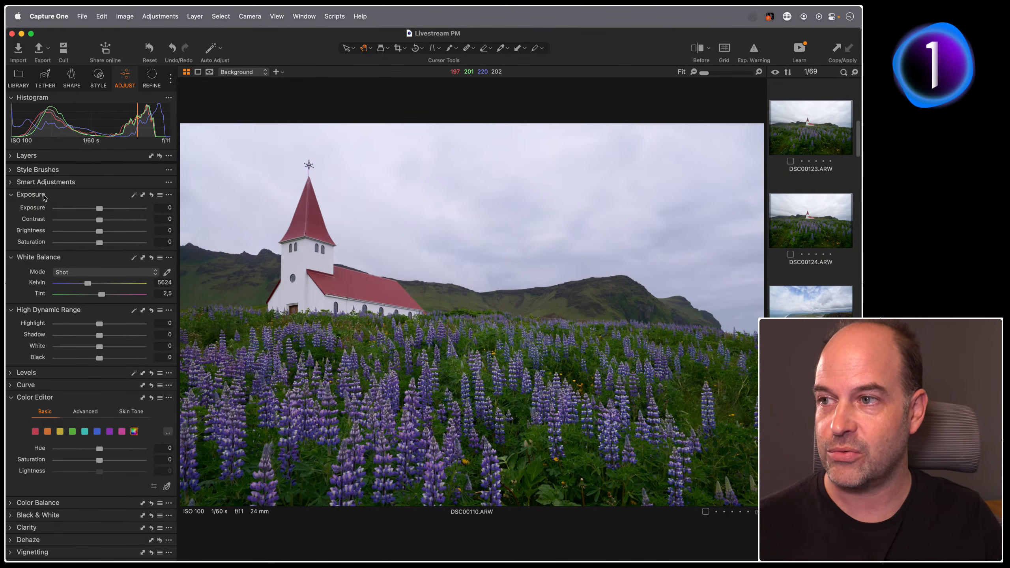
pyautogui.moveTo(50, 195); pyautogui.dragTo(79, 195)
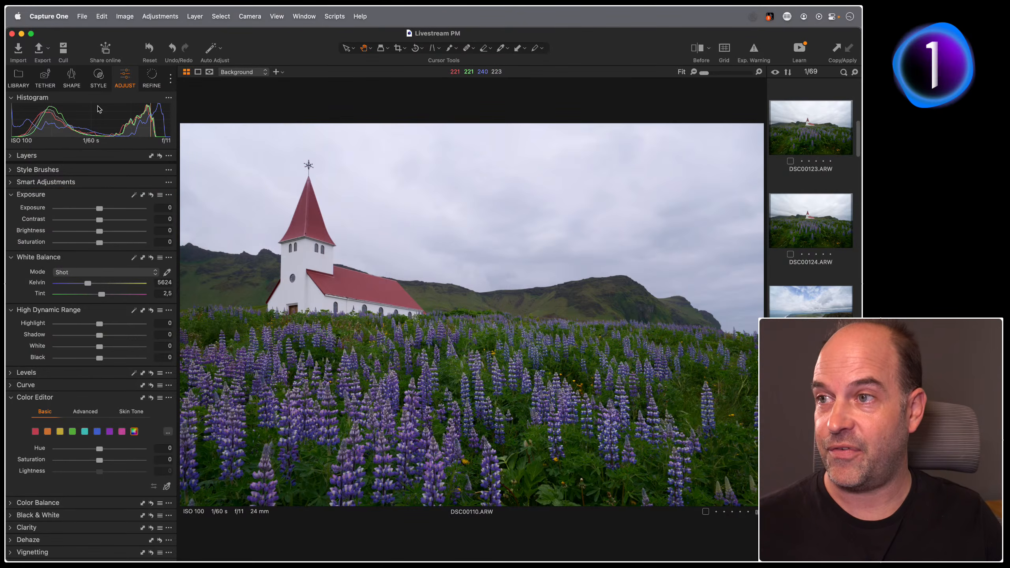
# - Display the Tether tool set and remove its tool tab from the workspace
pyautogui.click(45, 83)
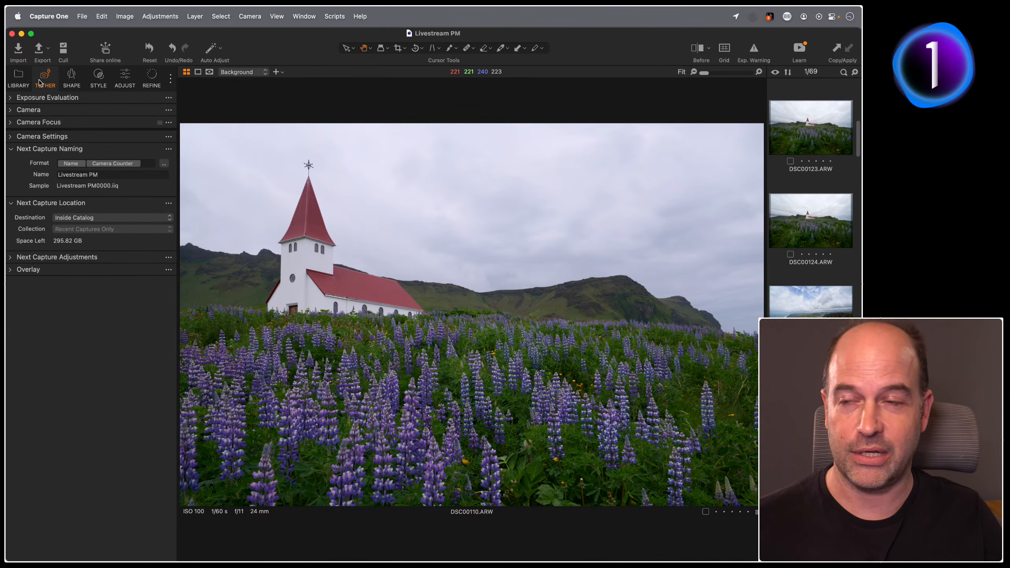
pyautogui.rightClick(45, 79)
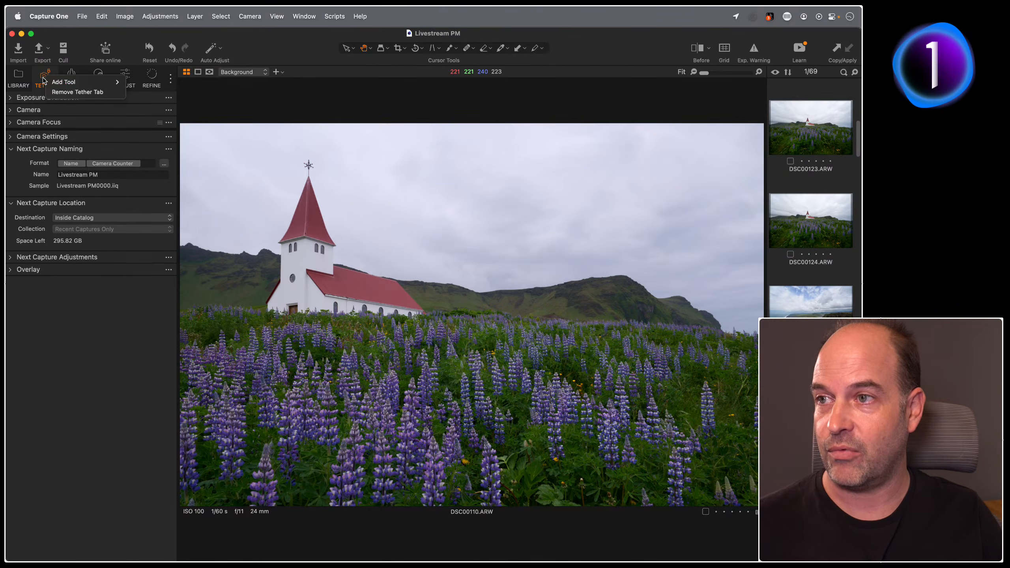
pyautogui.click(62, 92)
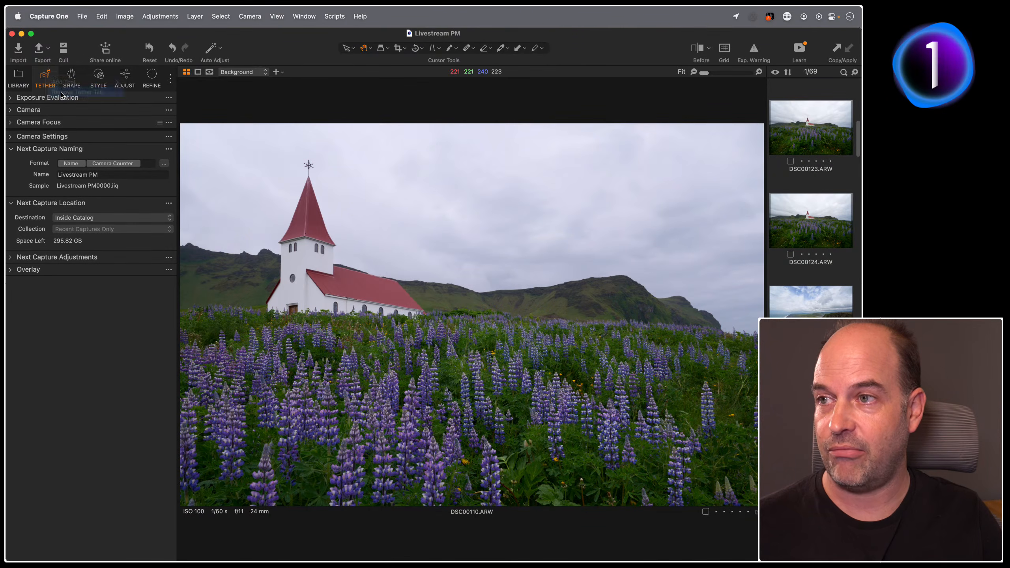
pyautogui.click(471, 226)
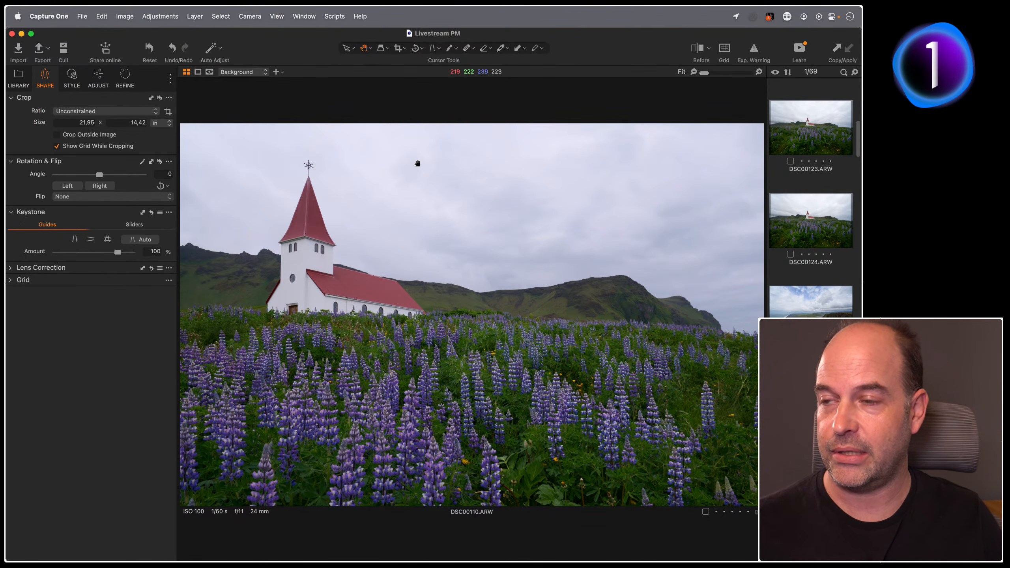
# - Add the Color tool tab to the workspace
pyautogui.rightClick(155, 86)
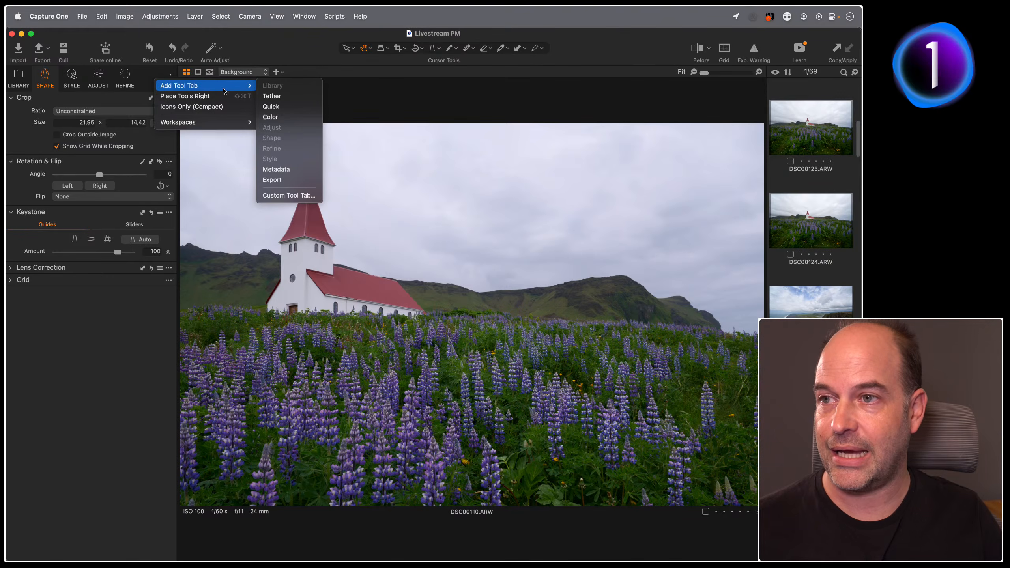
pyautogui.moveTo(200, 86)
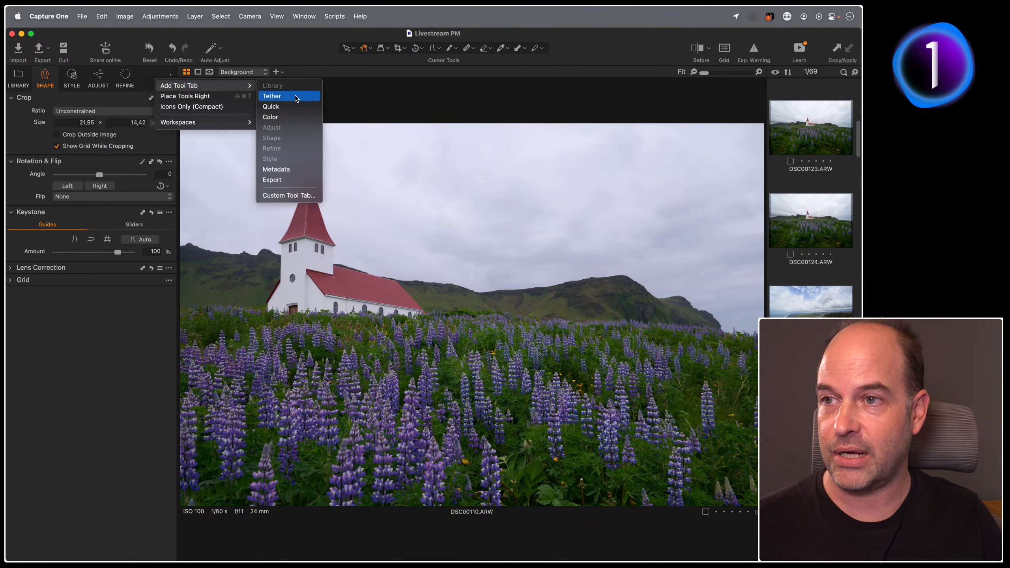
pyautogui.click(276, 116)
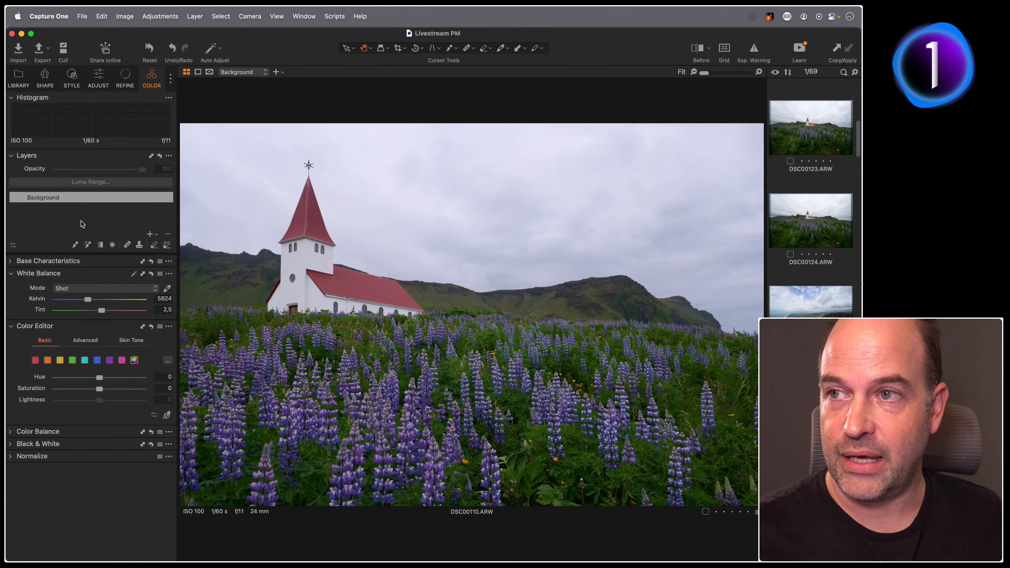
# - Hide the thumbnail browser, show it again, and look over the view options for the workspace parts
pyautogui.click(310, 16)
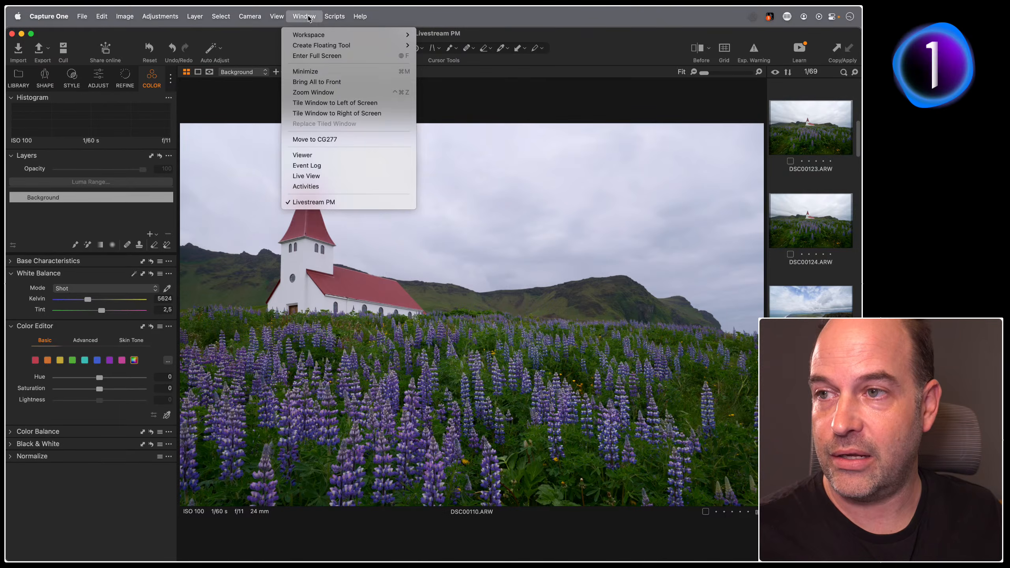
pyautogui.moveTo(273, 16)
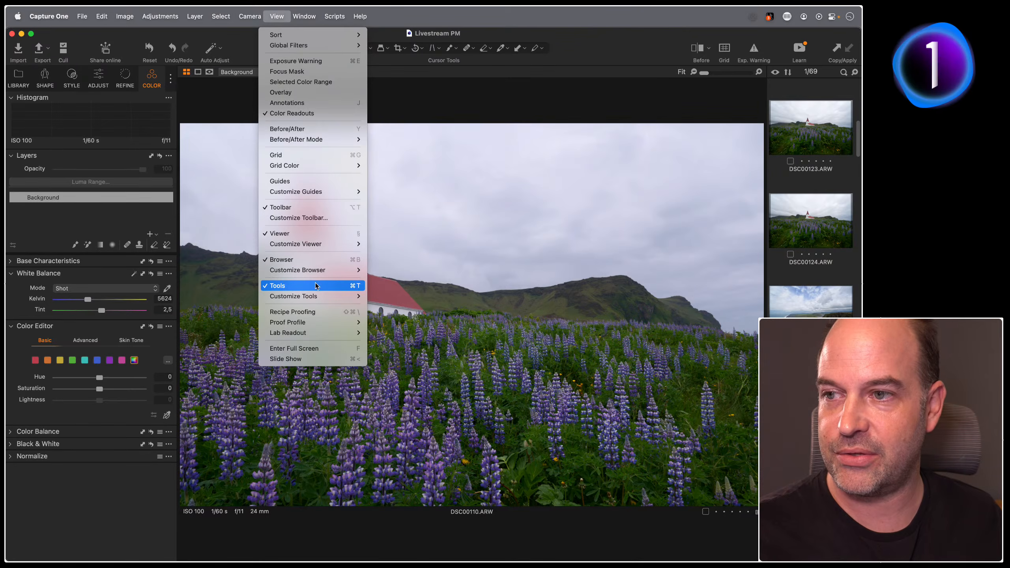
pyautogui.click(344, 261)
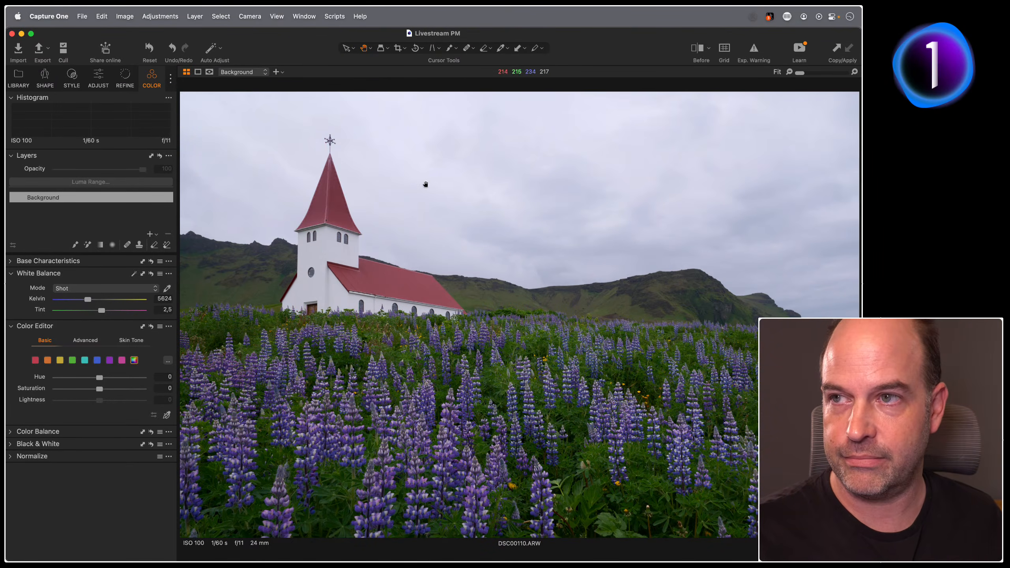
pyautogui.press('super+b')
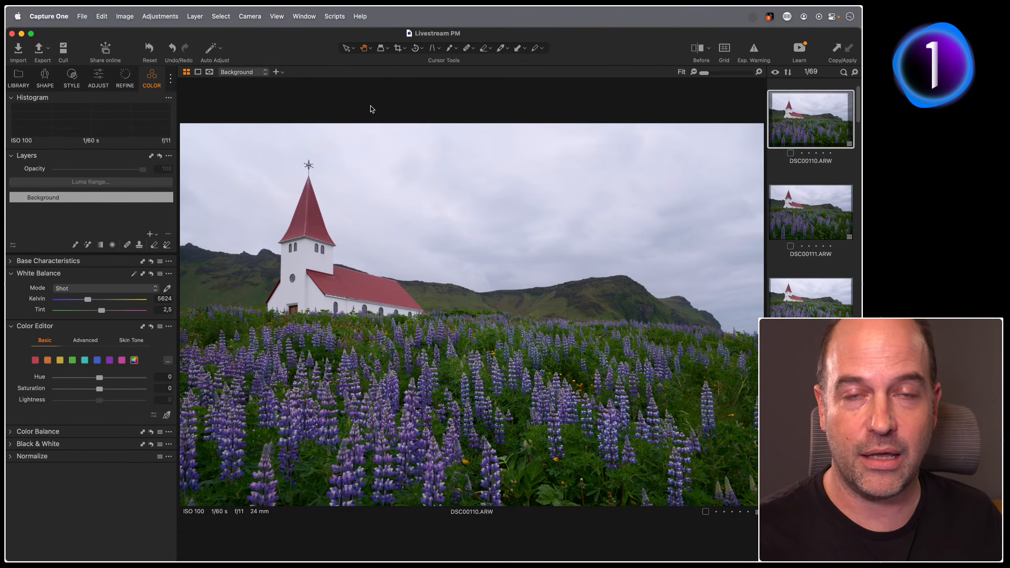
pyautogui.click(277, 16)
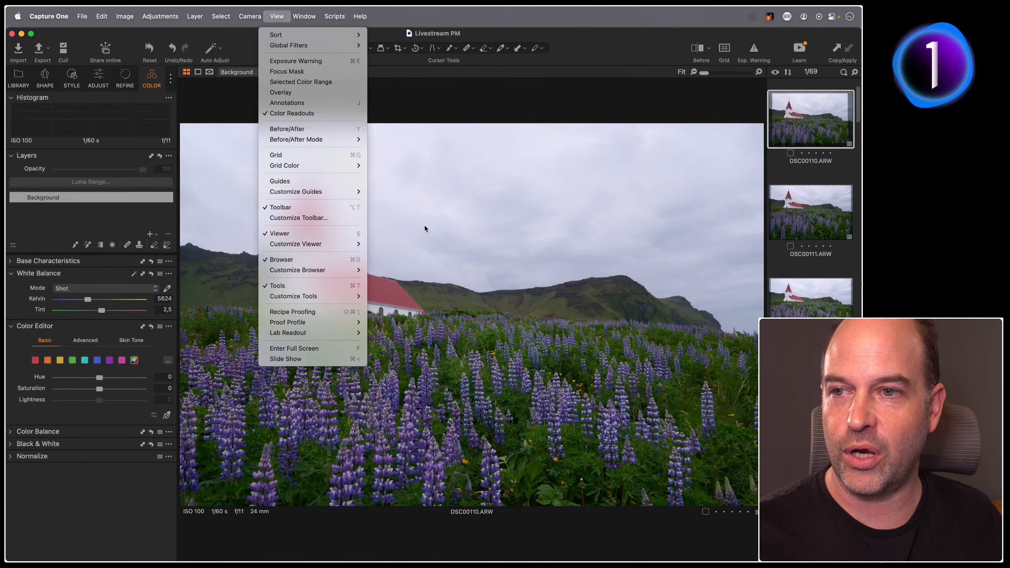
pyautogui.click(426, 235)
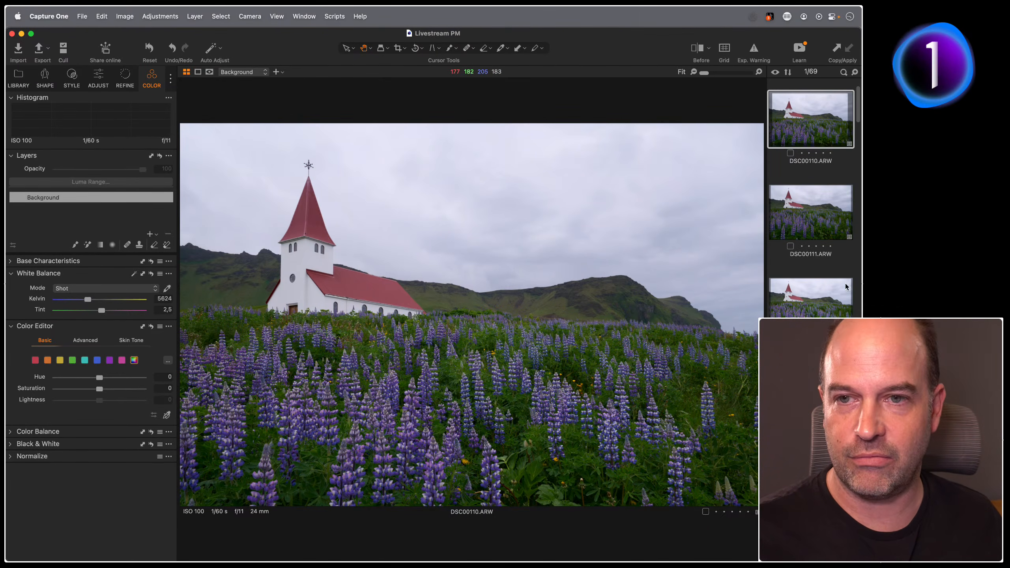
# - Hide the viewer to browse the imported images as a full thumbnail grid, and open DSC00320 in the viewer
pyautogui.scroll(-4, 835, 286)
pyautogui.scroll(-2, 830, 290)
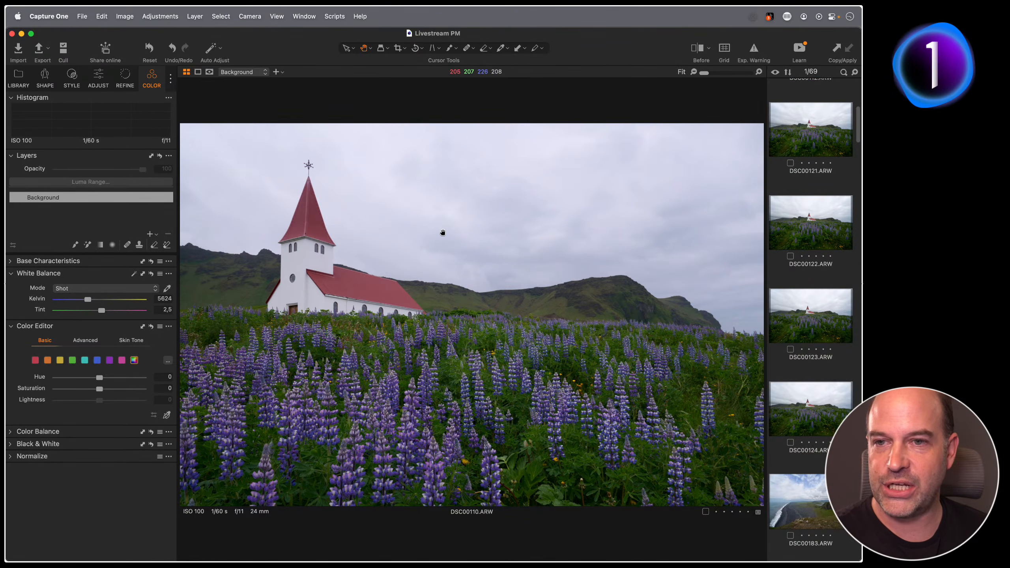
pyautogui.press('alt+super+n')
pyautogui.scroll(-15, 426, 227)
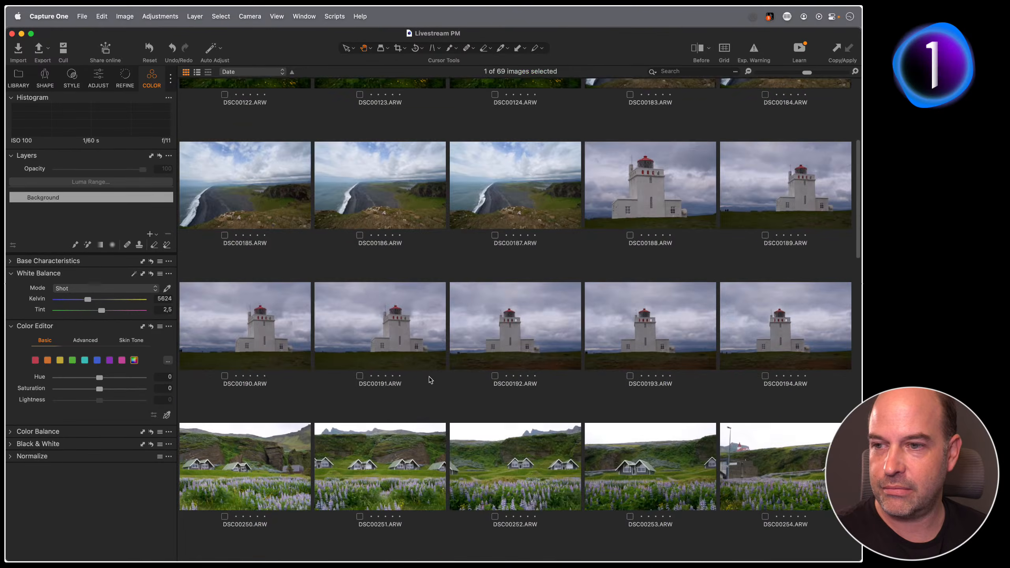
pyautogui.doubleClick(469, 359)
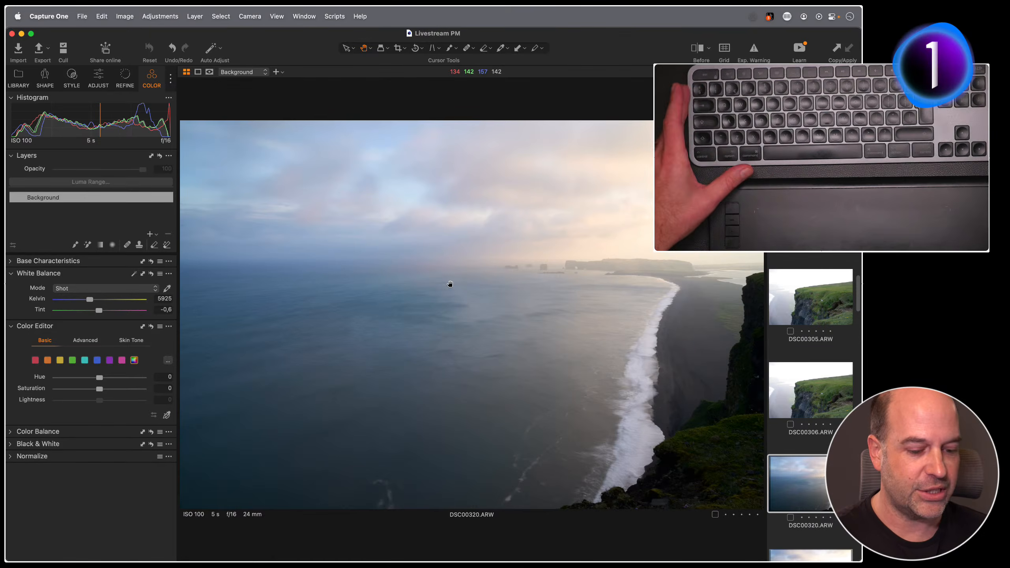
# - Switch repeatedly between the full thumbnail grid and the viewer, ending with DSC00320 in the viewer
pyautogui.press('`')
pyautogui.press('`')
pyautogui.press('`')
pyautogui.press('`')
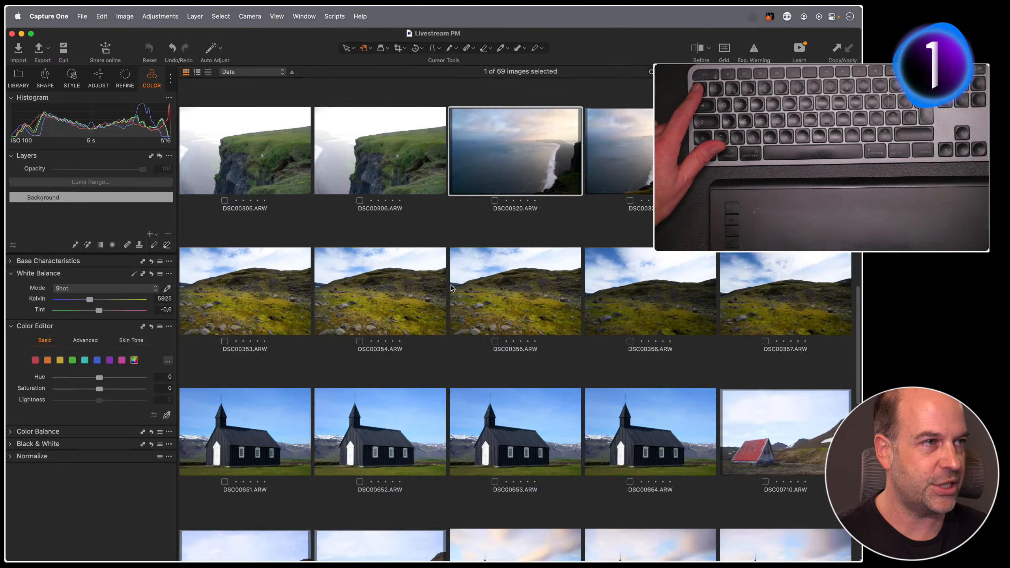
pyautogui.press('`')
pyautogui.press('`')
pyautogui.press('`')
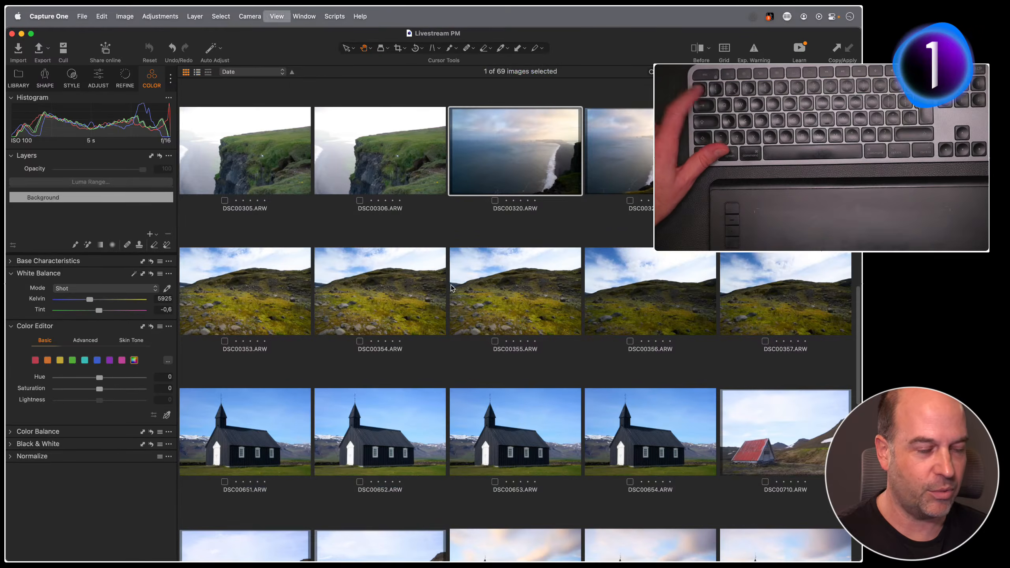
pyautogui.press('`')
pyautogui.press('`')
pyautogui.press('`')
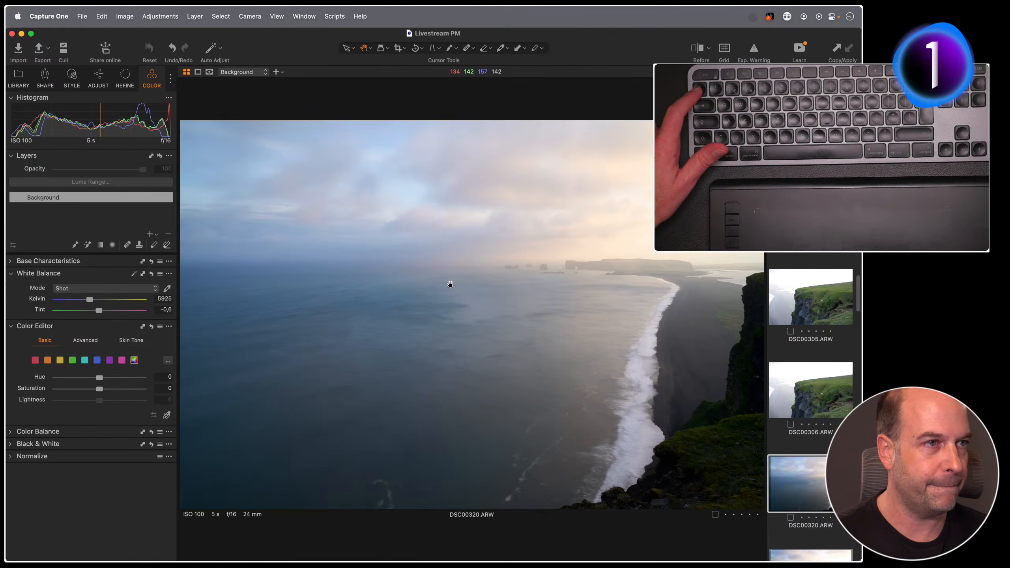
pyautogui.press('`')
pyautogui.press('`')
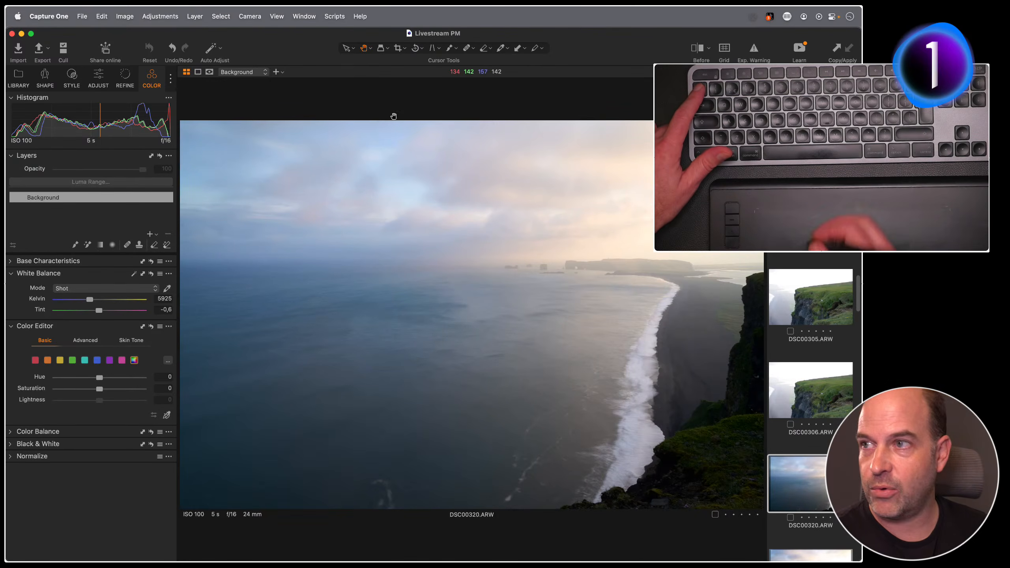
# - Search the keyboard shortcut settings for "viewer" to check the Show/Hide Viewer shortcut, and close the settings
pyautogui.click(102, 16)
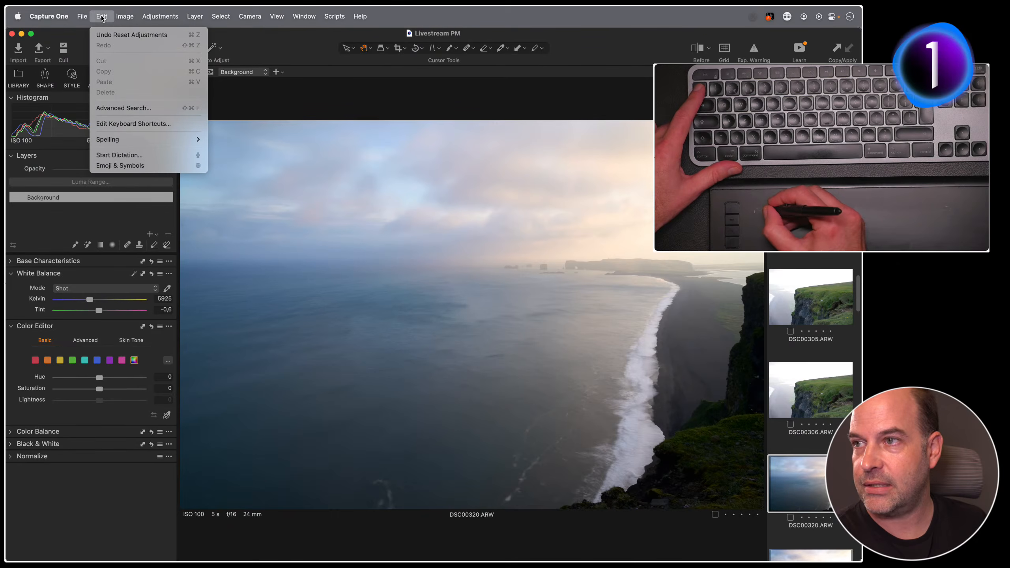
pyautogui.click(132, 123)
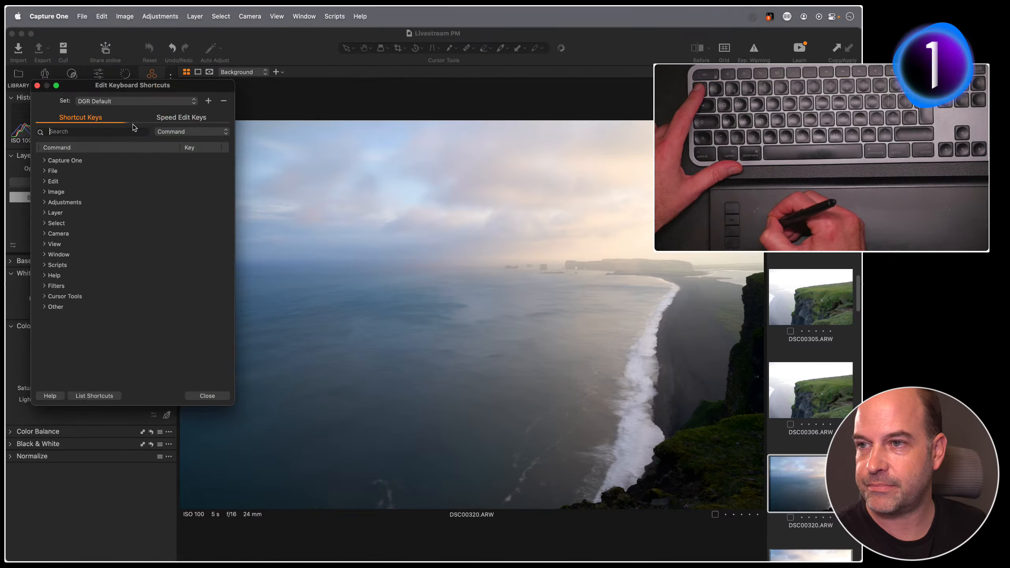
pyautogui.moveTo(186, 99); pyautogui.dragTo(479, 126)
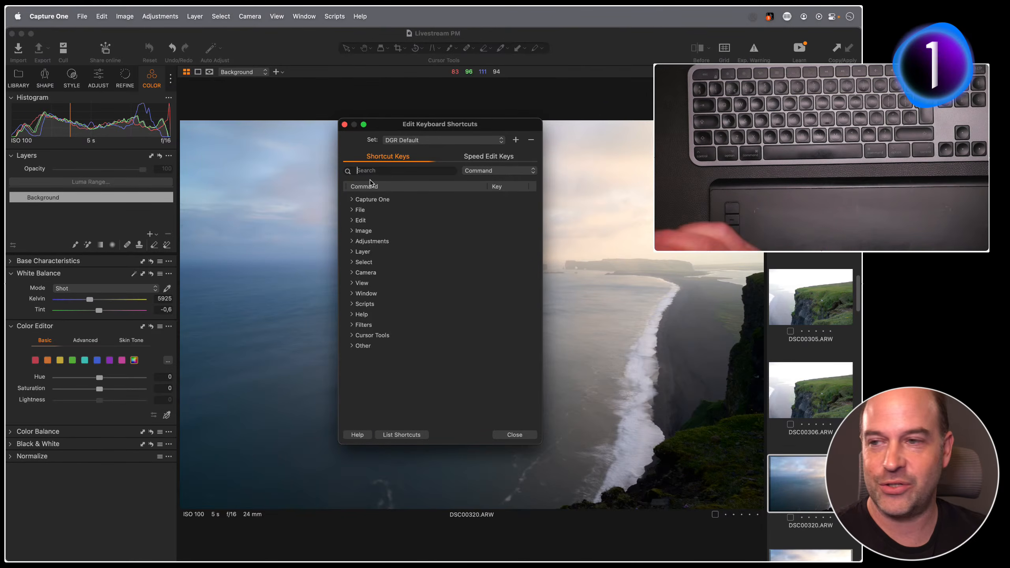
pyautogui.click(351, 283)
pyautogui.click(352, 198)
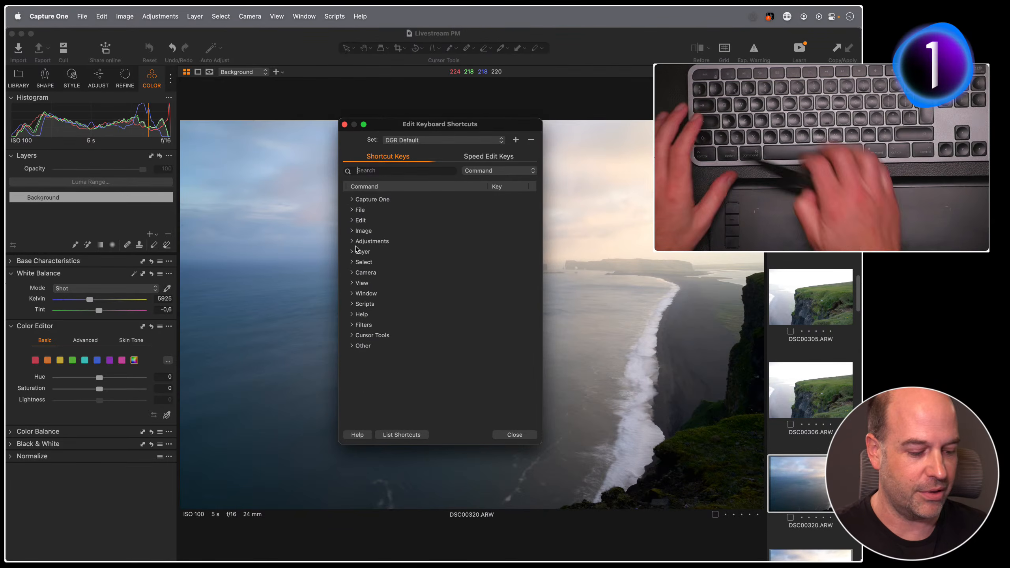
pyautogui.write('viewer')
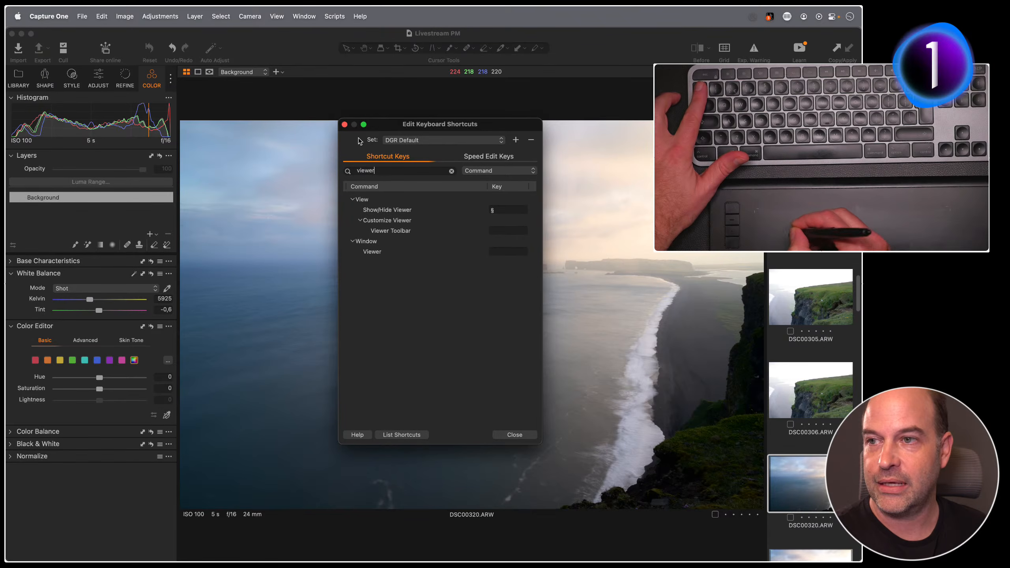
pyautogui.click(345, 125)
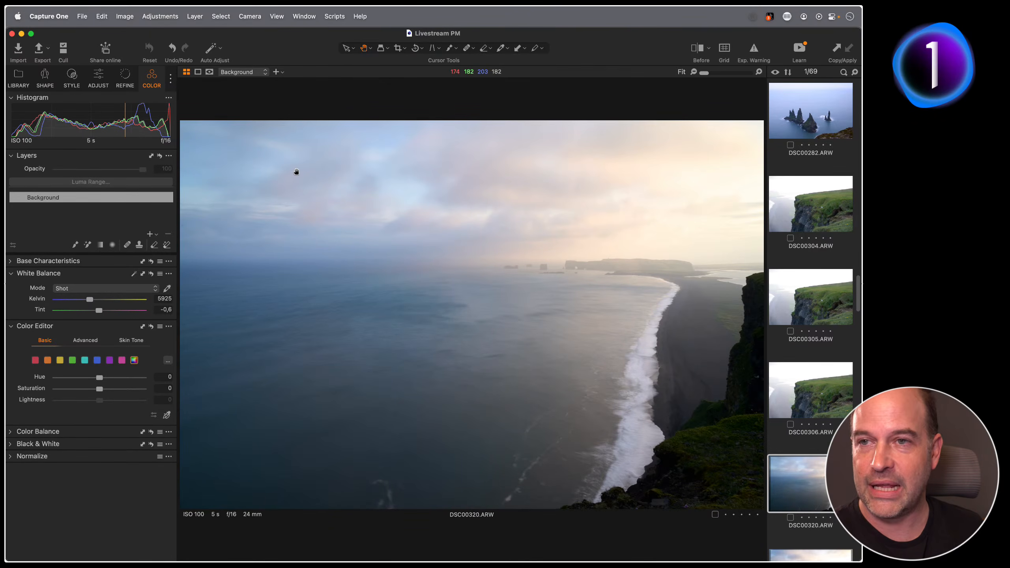
# - Show the Library tools, then switch to Safari to view the Capture One support and Learning Hub webinar pages, and return to Capture One
pyautogui.click(18, 77)
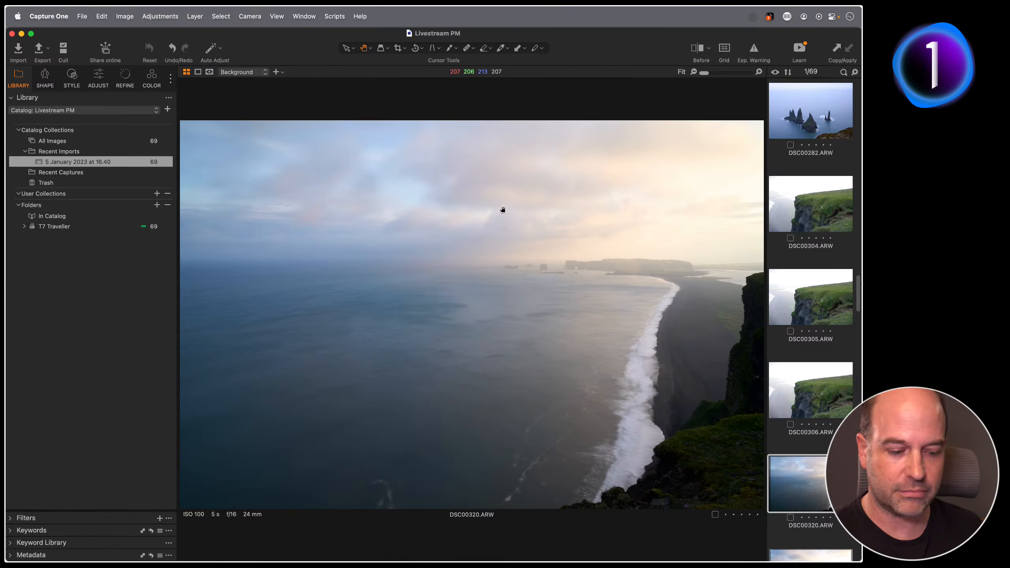
pyautogui.press('super+Tab')
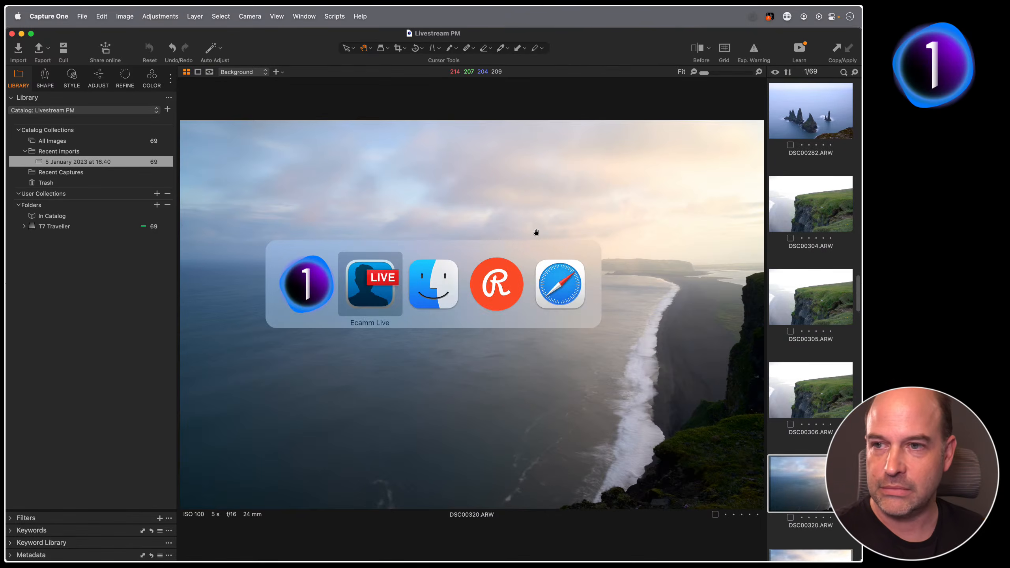
pyautogui.click(557, 287)
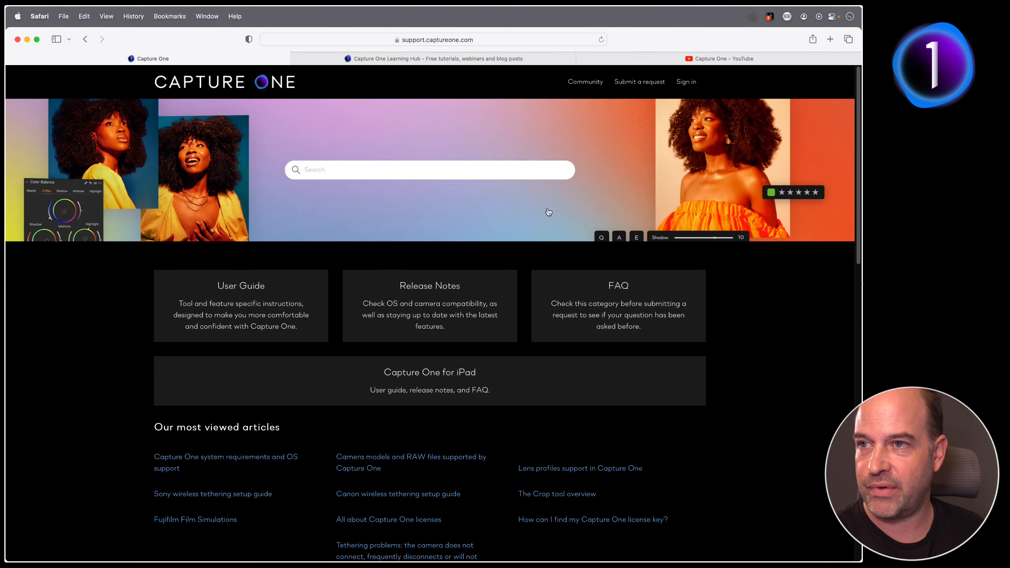
pyautogui.click(457, 59)
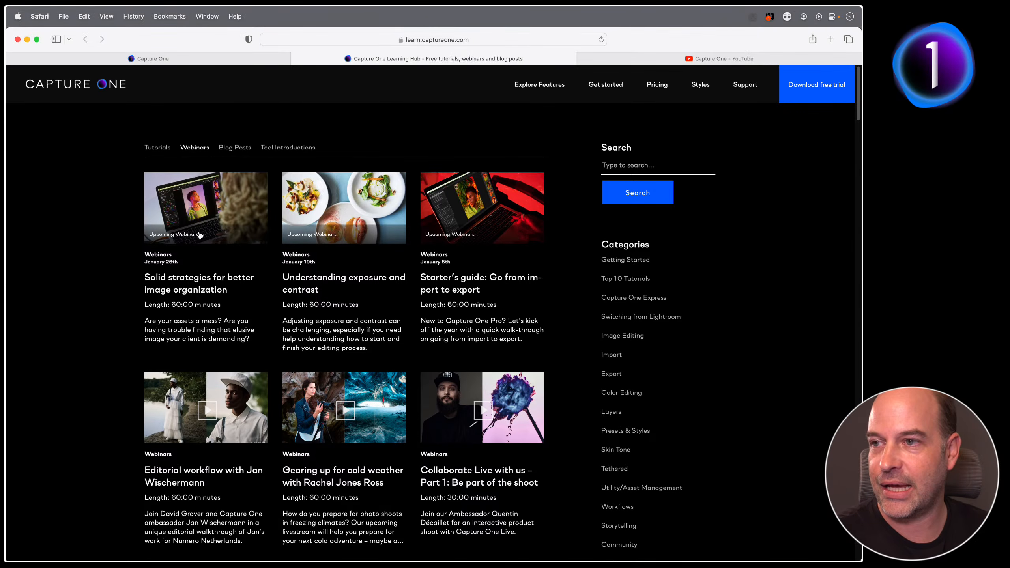
pyautogui.press('super+Tab')
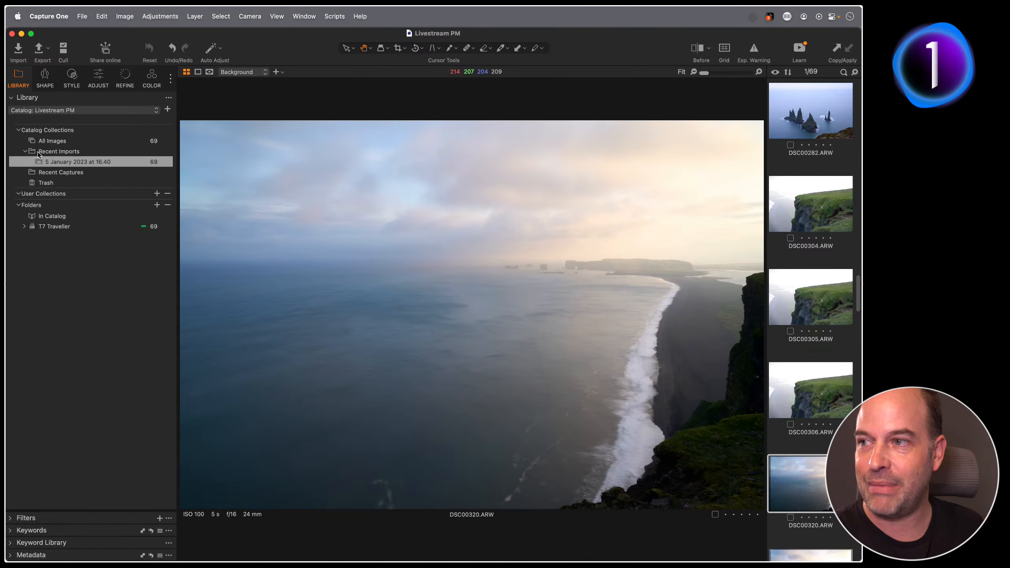
# - View DSC00110 from the Iceland Import Demo folder on T7 Traveller, and look over the user collection types
pyautogui.click(24, 226)
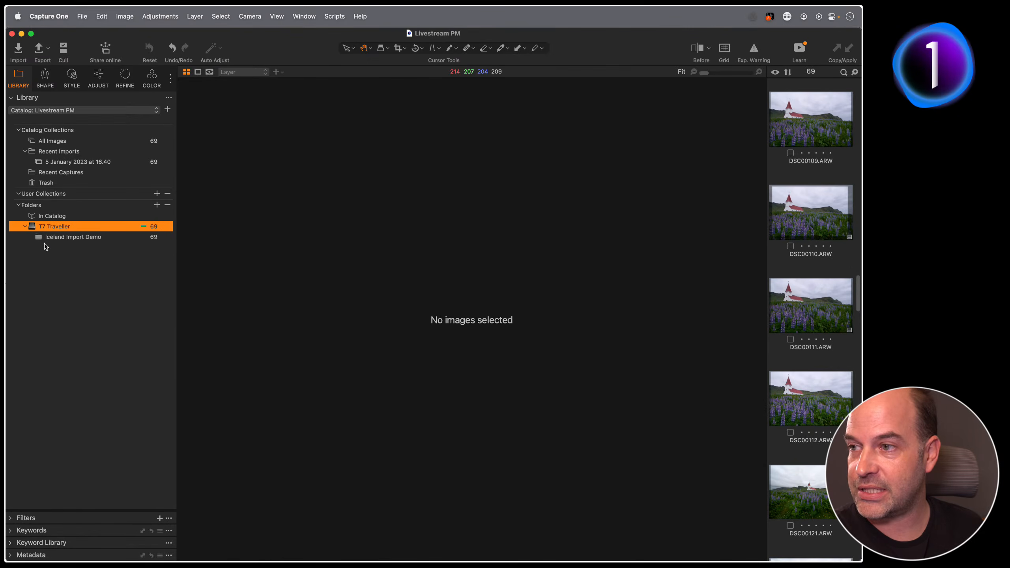
pyautogui.click(48, 238)
pyautogui.click(786, 212)
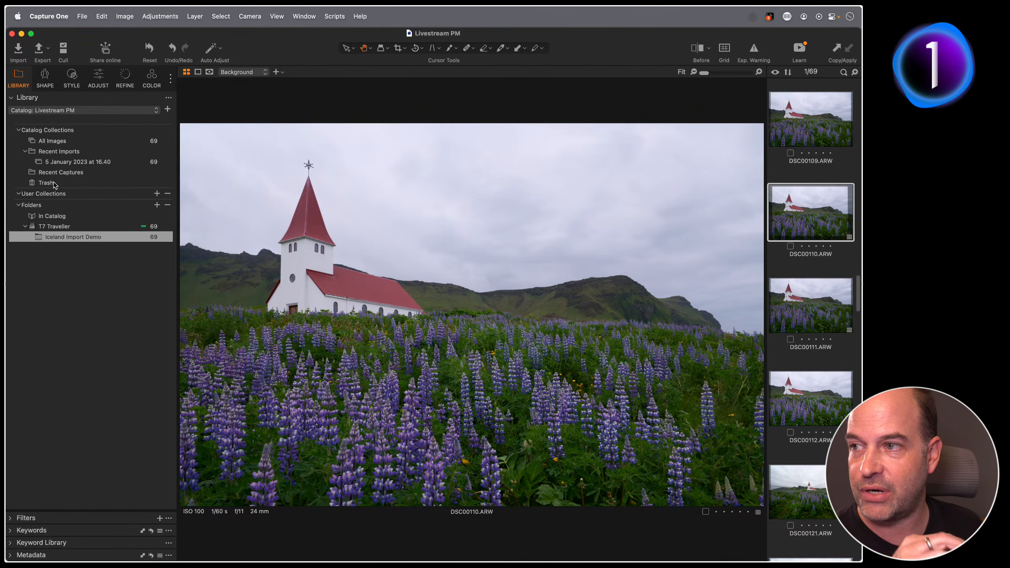
pyautogui.click(157, 194)
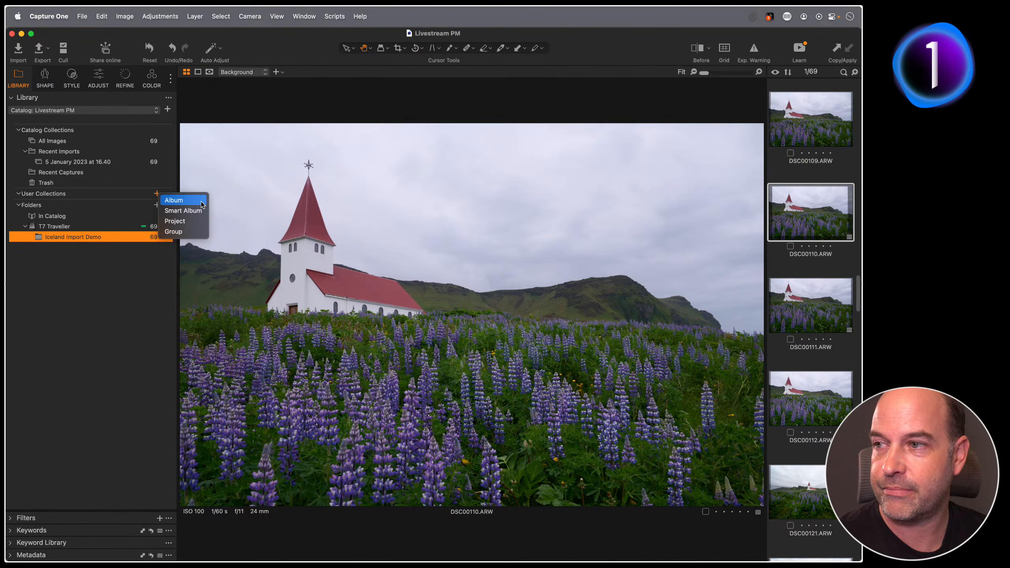
pyautogui.click(30, 273)
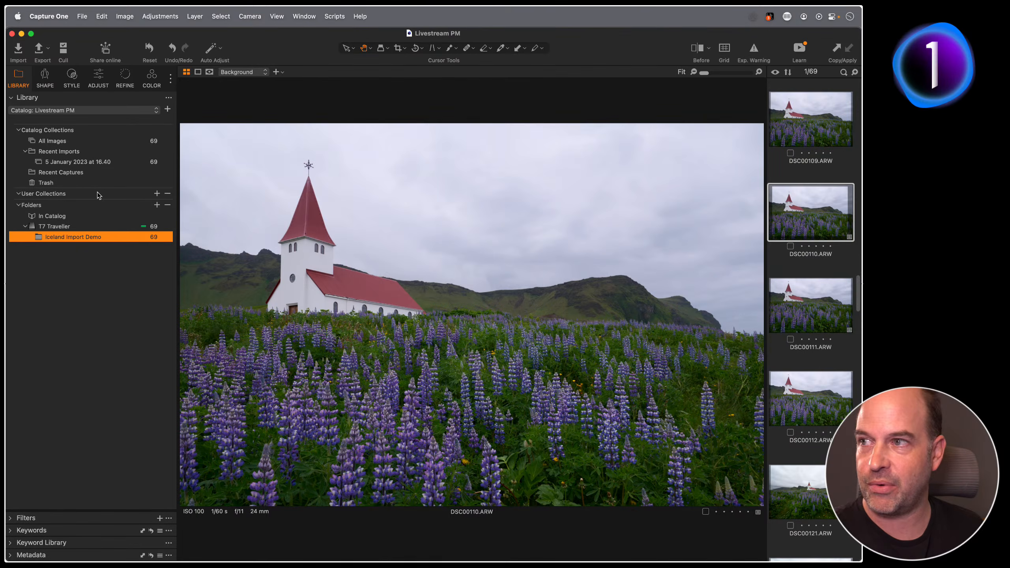
# - Open the image import and choose the Wedding Import Set folder on T7 Traveller as the source
pyautogui.click(18, 50)
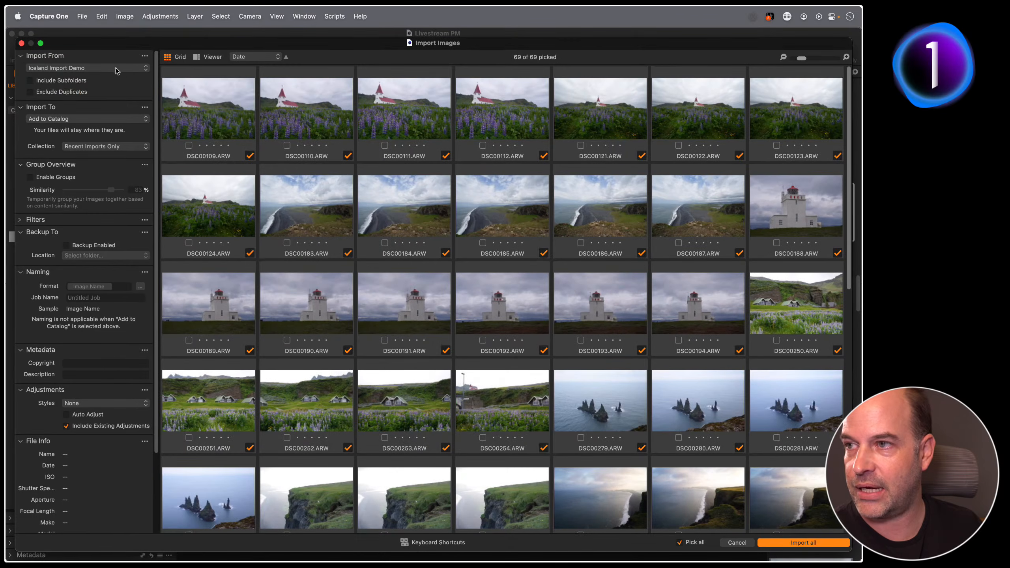
pyautogui.click(115, 68)
pyautogui.click(111, 82)
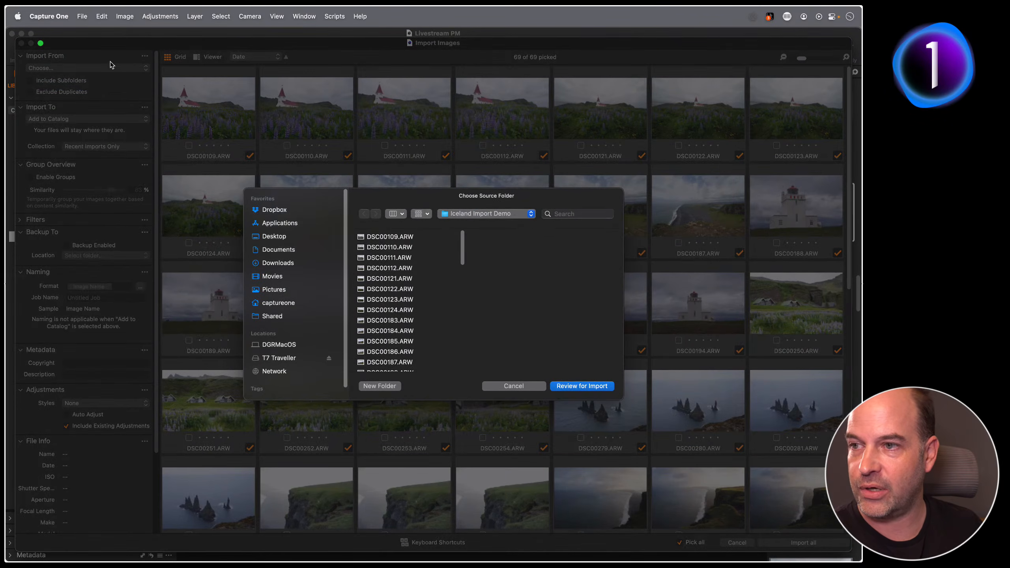
pyautogui.click(463, 215)
pyautogui.click(466, 226)
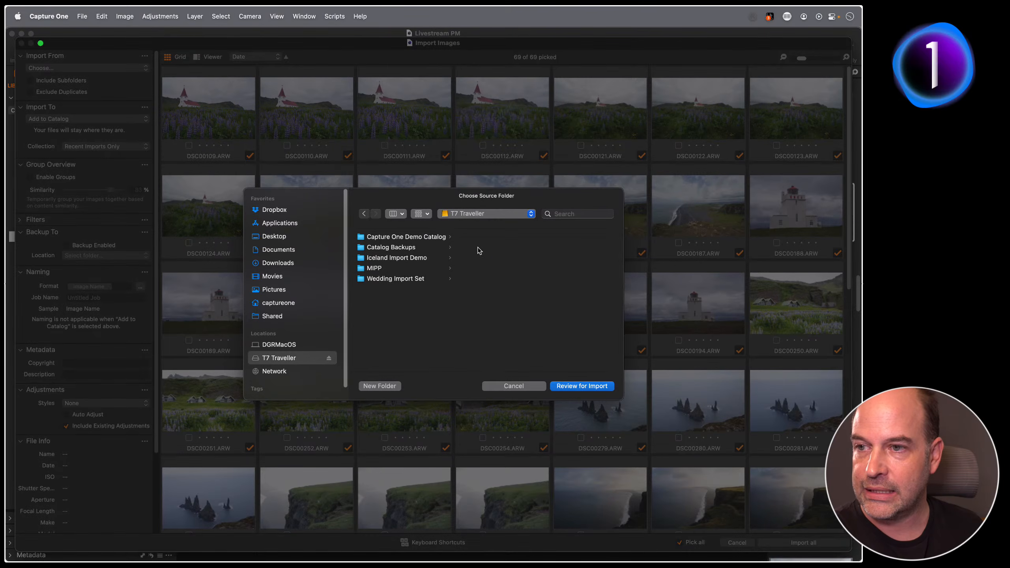
pyautogui.click(413, 278)
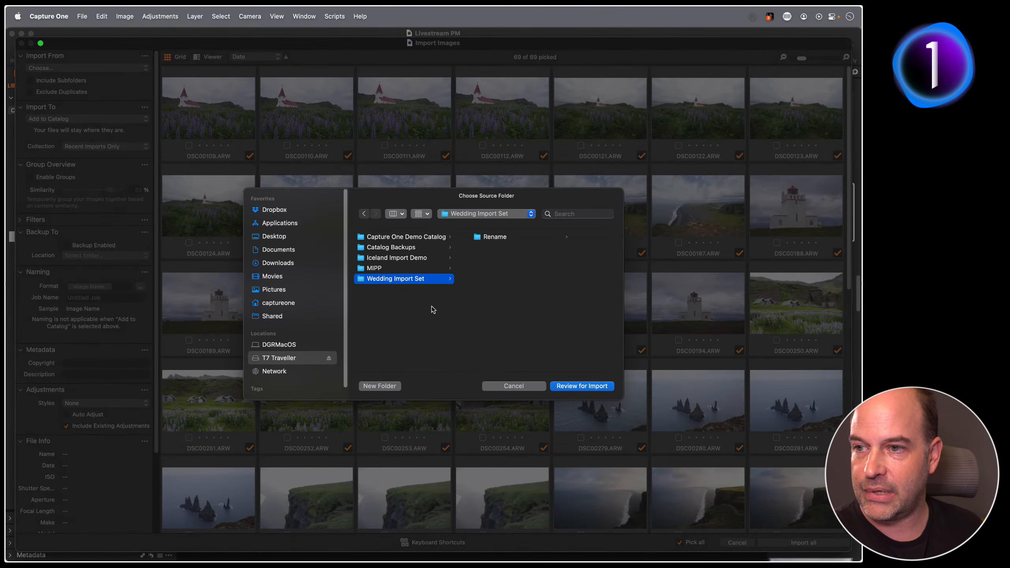
pyautogui.click(586, 386)
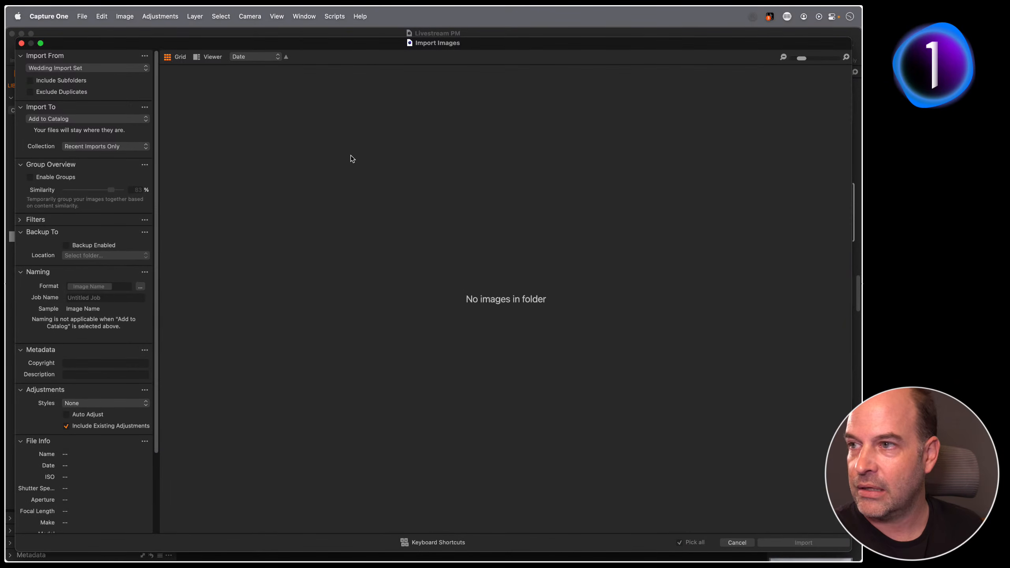
# - Change the import source to the photographer's Thailand folder within Demonstration Images in Capture One Demo Catalog on T7 Traveller
pyautogui.click(91, 68)
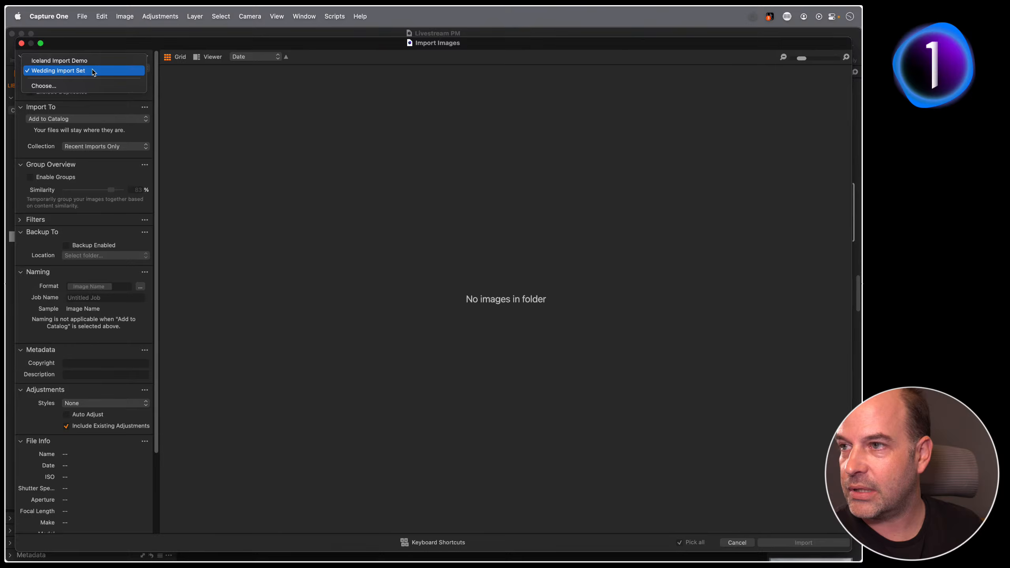
pyautogui.click(79, 85)
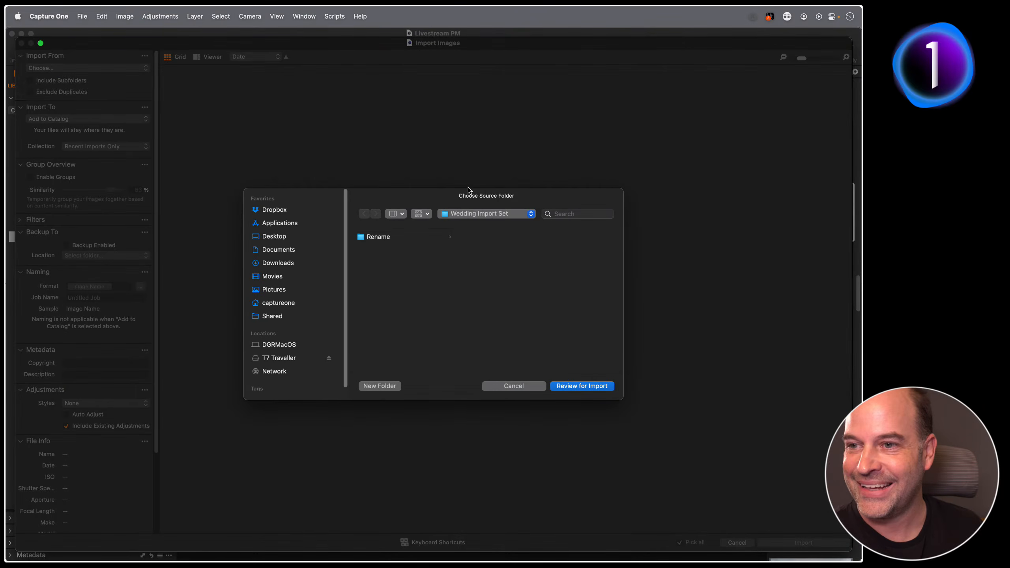
pyautogui.click(484, 214)
pyautogui.click(484, 225)
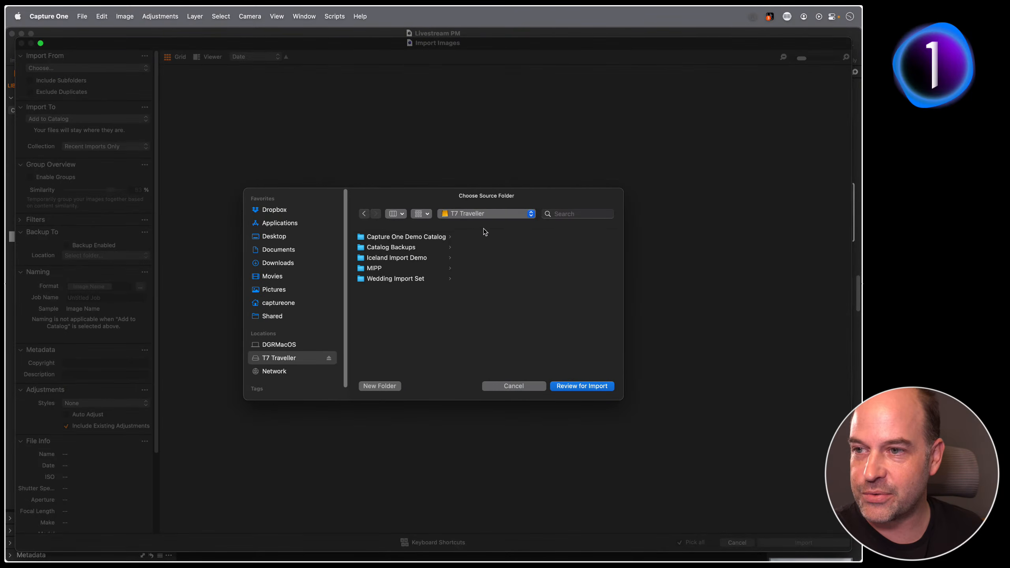
pyautogui.click(415, 238)
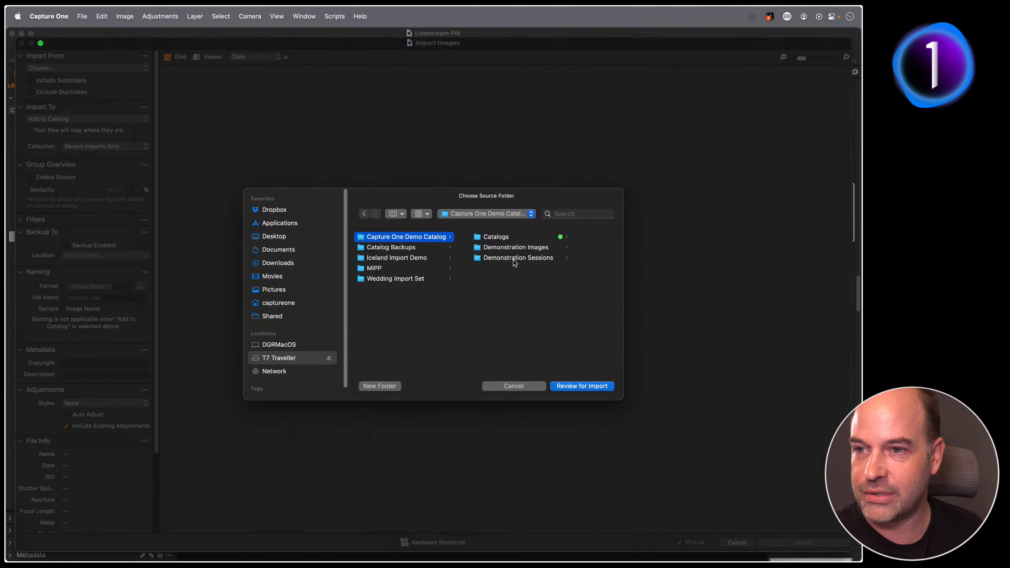
pyautogui.click(524, 250)
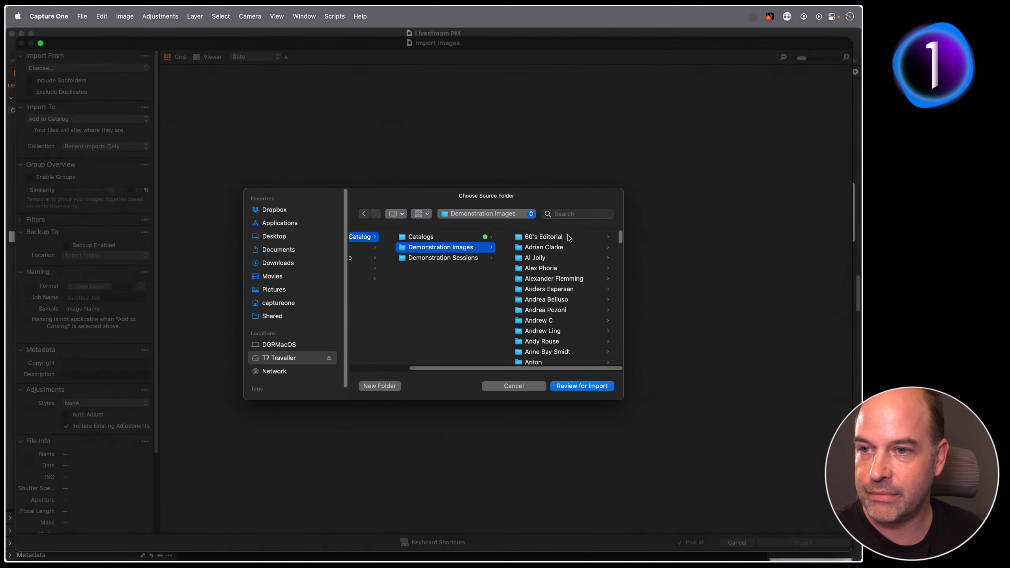
pyautogui.scroll(-3, 564, 252)
pyautogui.hscroll(-3, 563, 249)
pyautogui.click(609, 268)
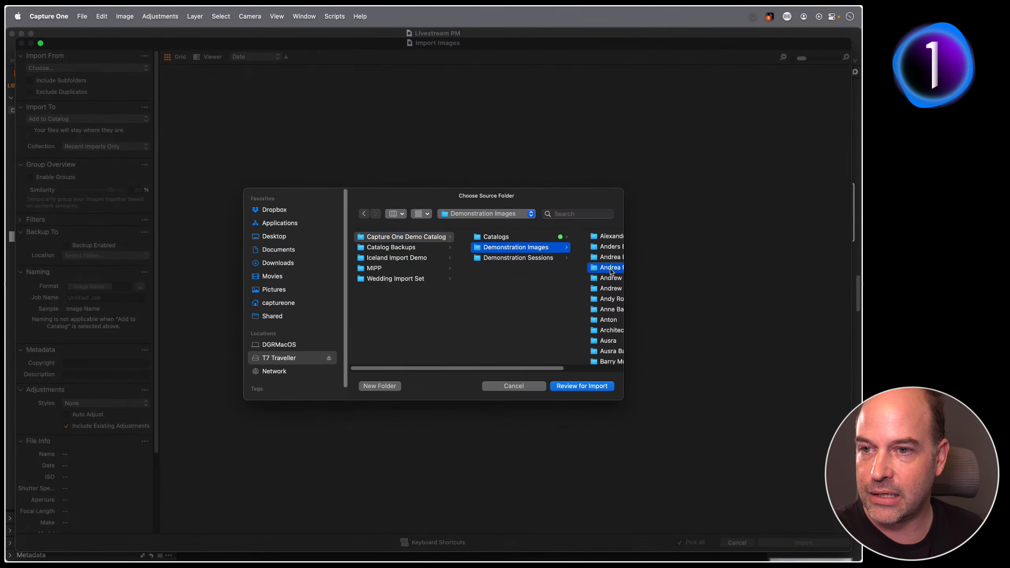
pyautogui.click(454, 237)
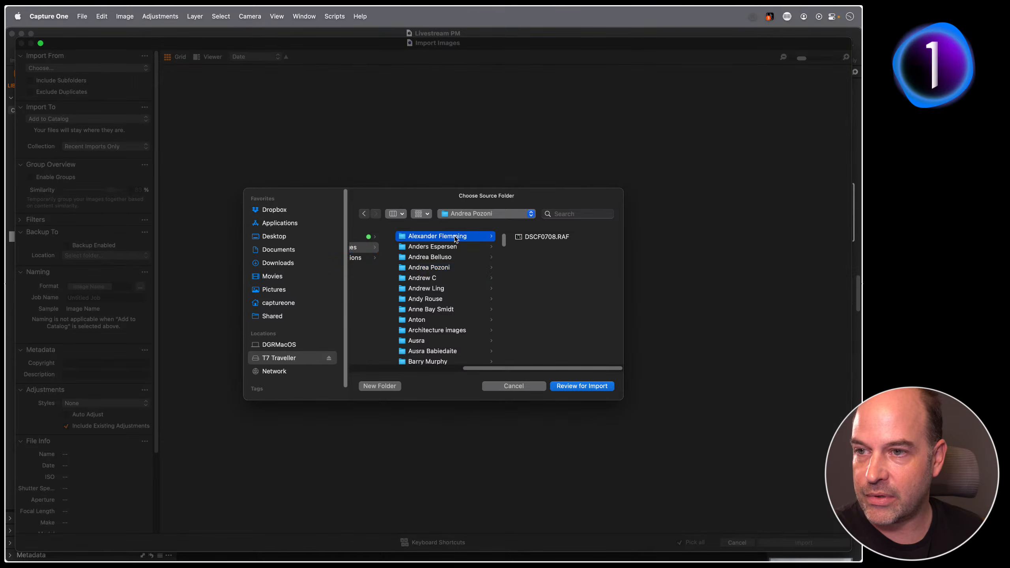
pyautogui.click(549, 261)
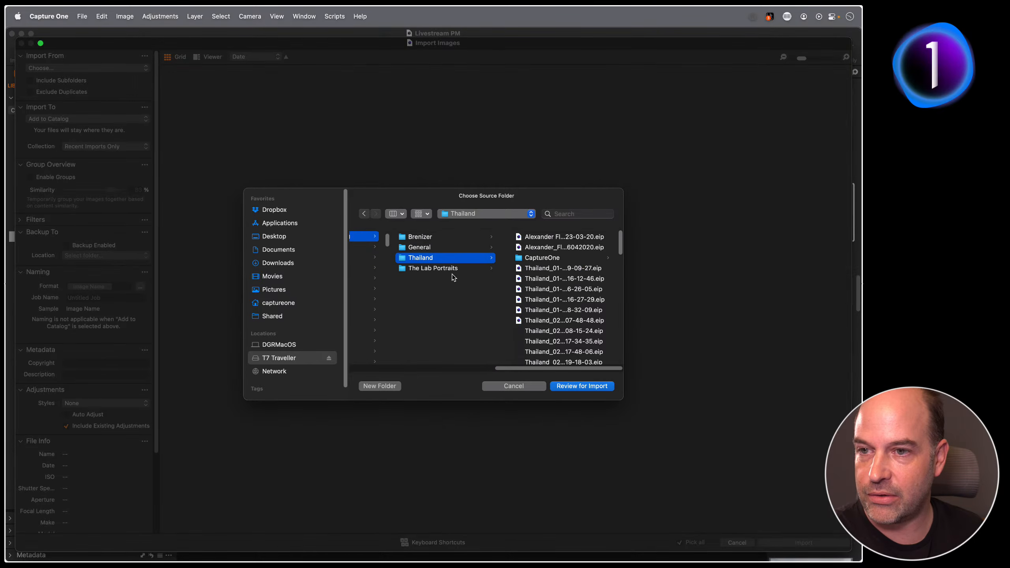
pyautogui.click(578, 386)
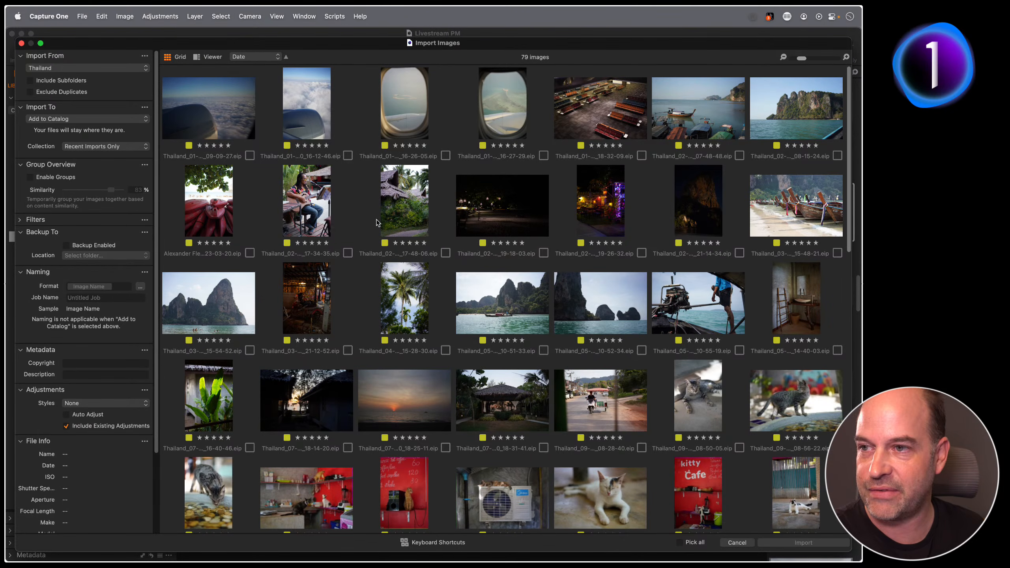
# - Pick four Thailand images, the seated guitarist, the green hut, the palm trees and the boat by the cliffs, and import them by reference
pyautogui.click(334, 236)
pyautogui.click(421, 223)
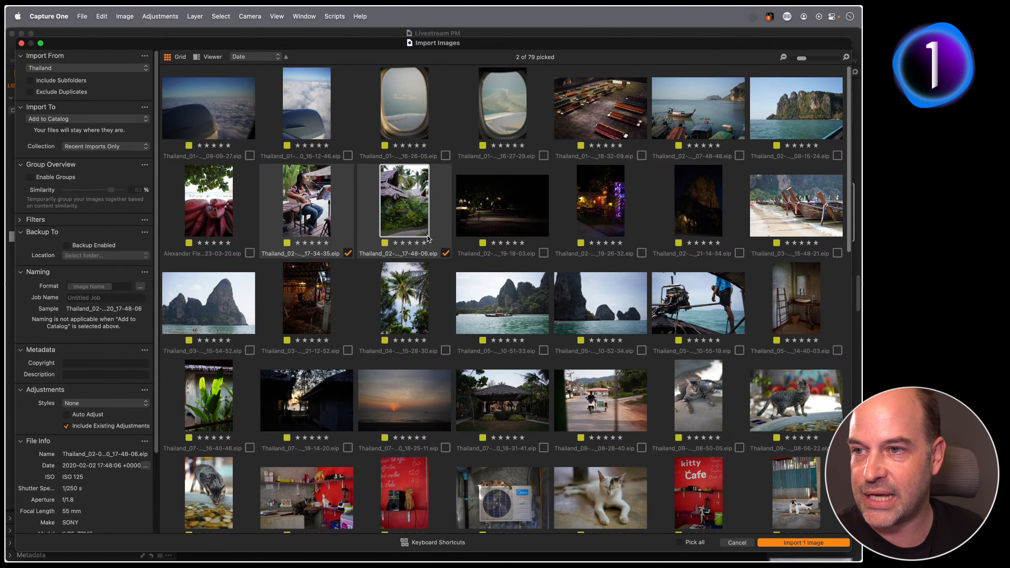
pyautogui.click(400, 297)
pyautogui.click(492, 304)
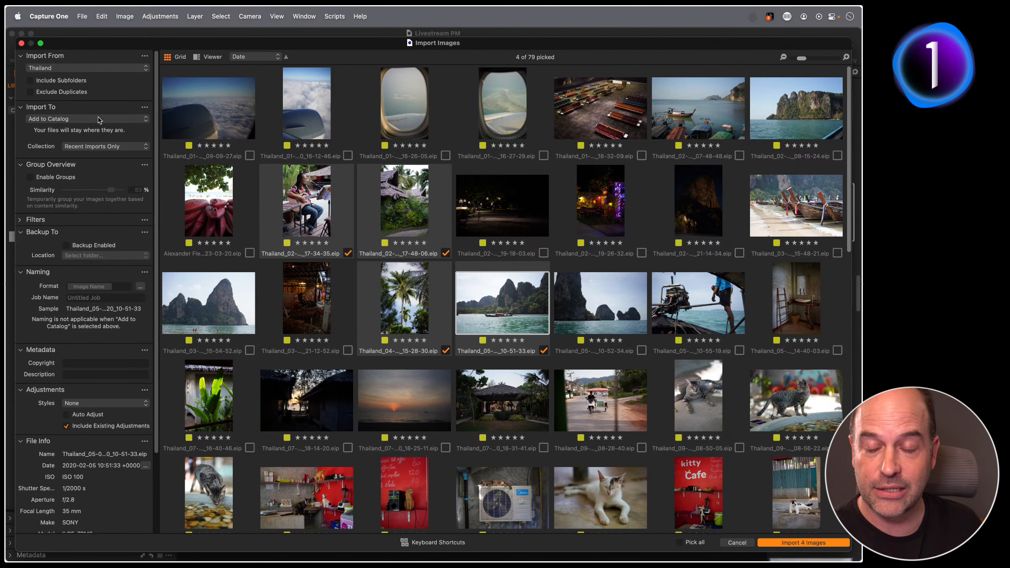
pyautogui.click(803, 544)
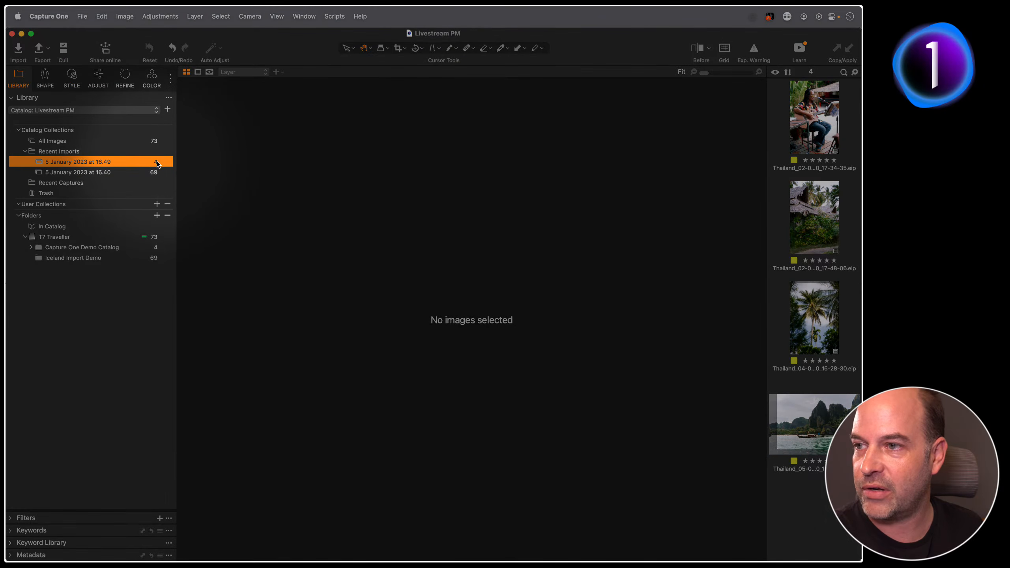
# - Expand the Capture One Demo Catalog folders down to Thailand, and show the Iceland Import Demo folder's images again
pyautogui.click(31, 247)
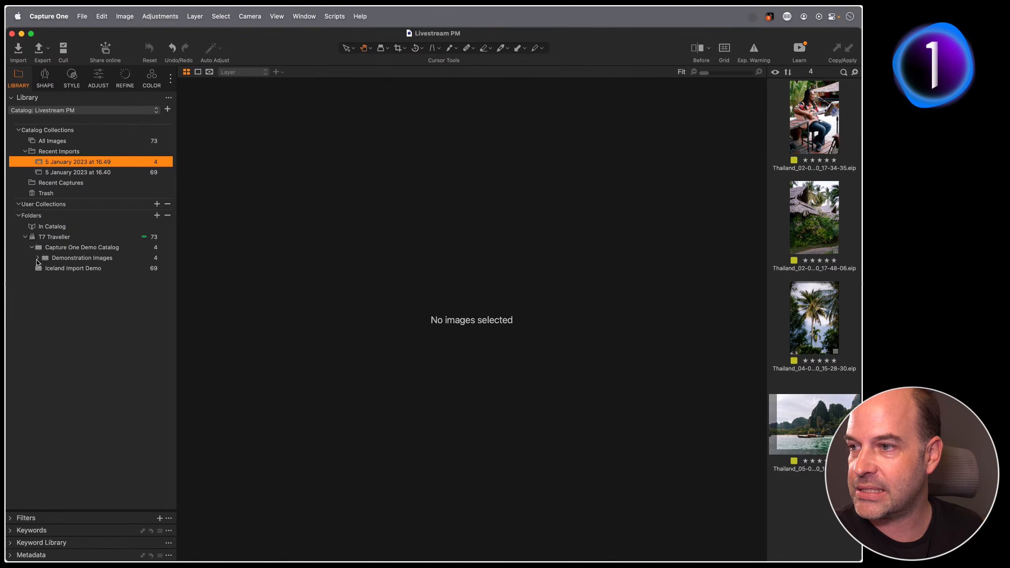
pyautogui.click(38, 258)
pyautogui.click(58, 269)
pyautogui.click(60, 278)
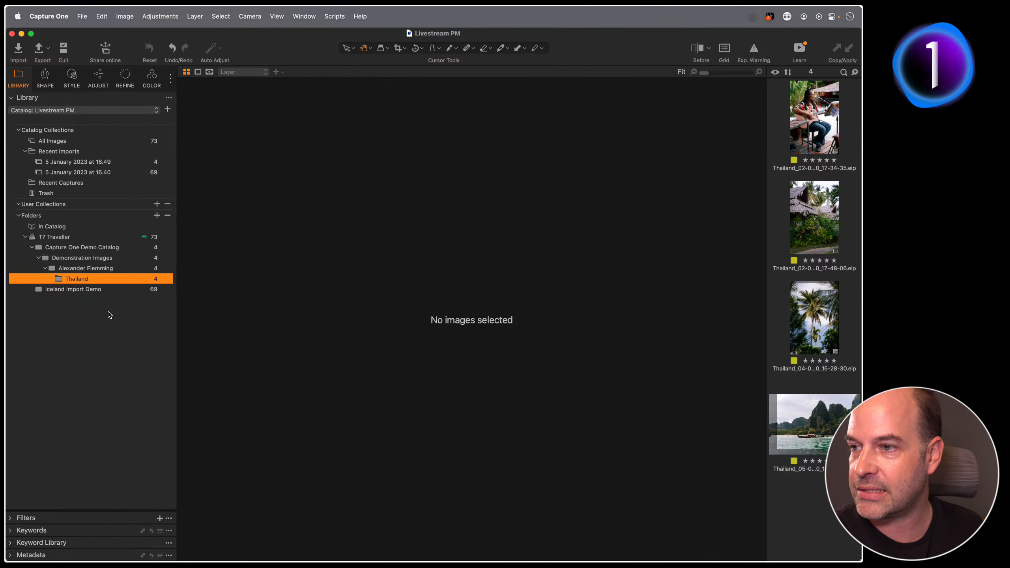
pyautogui.click(96, 289)
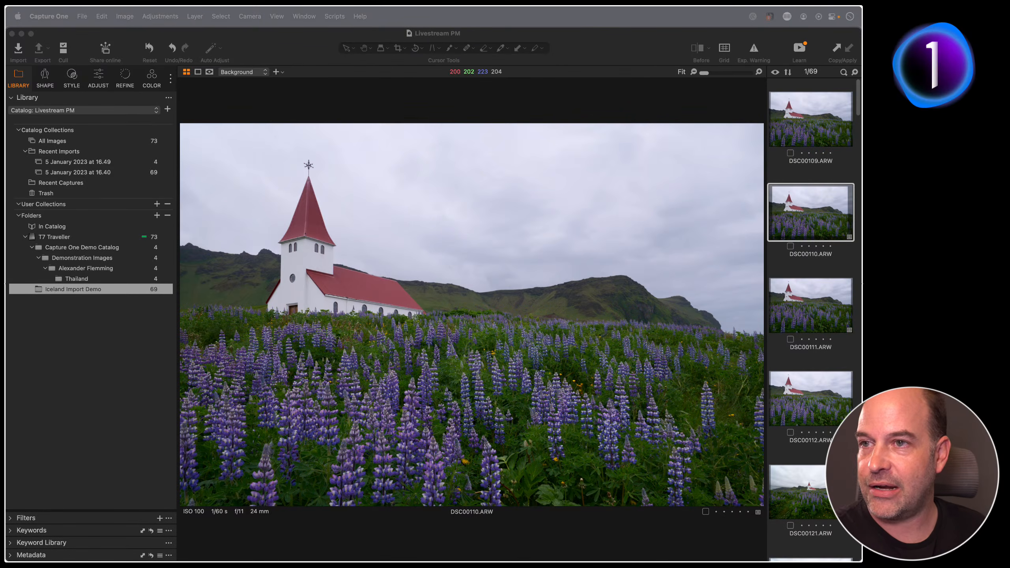
pyautogui.click(253, 105)
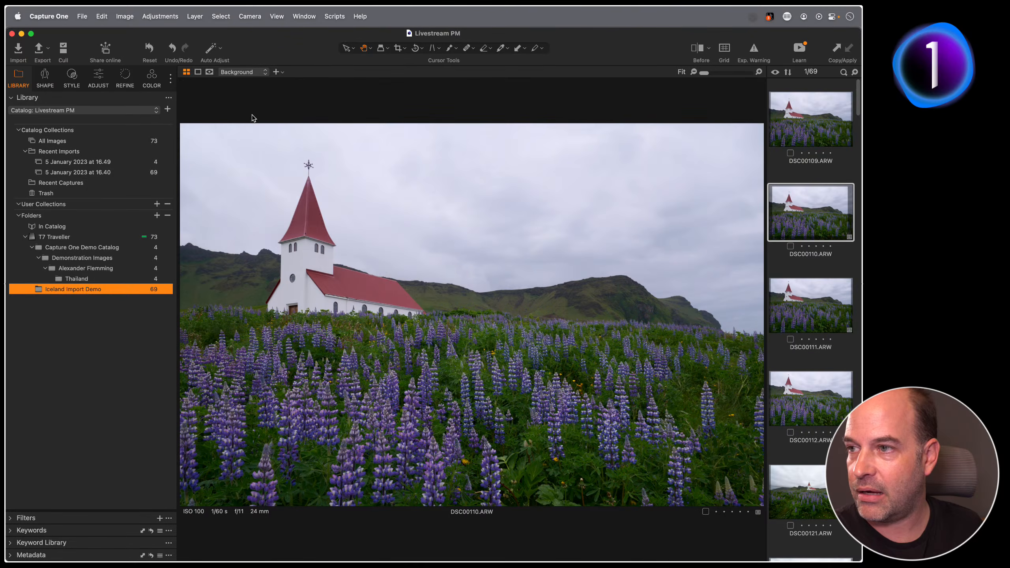
# - Close the Livestream PM catalog and open the Capture One 23 catalog from the Pictures folder
pyautogui.click(11, 34)
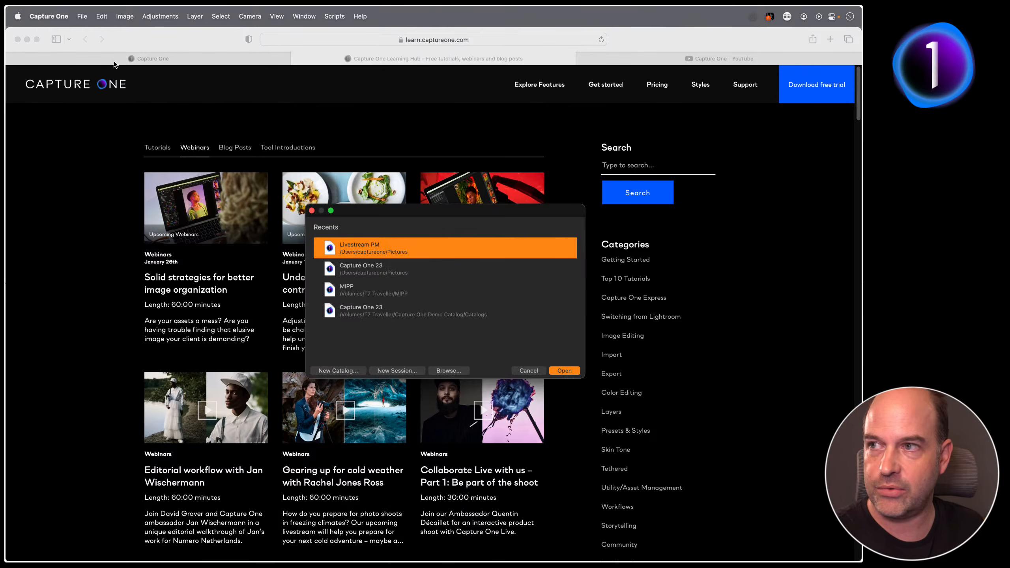
pyautogui.click(82, 16)
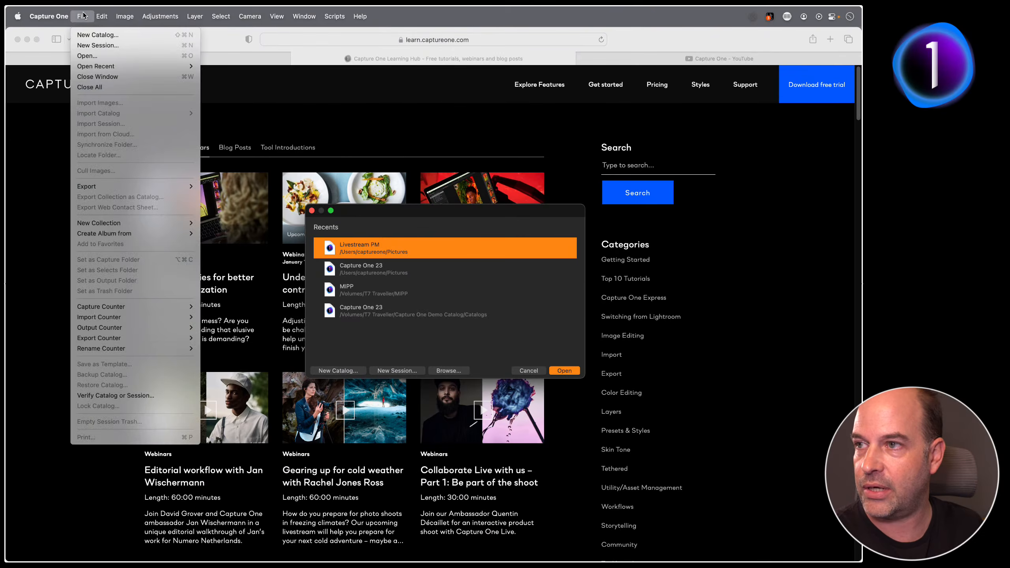
pyautogui.click(95, 57)
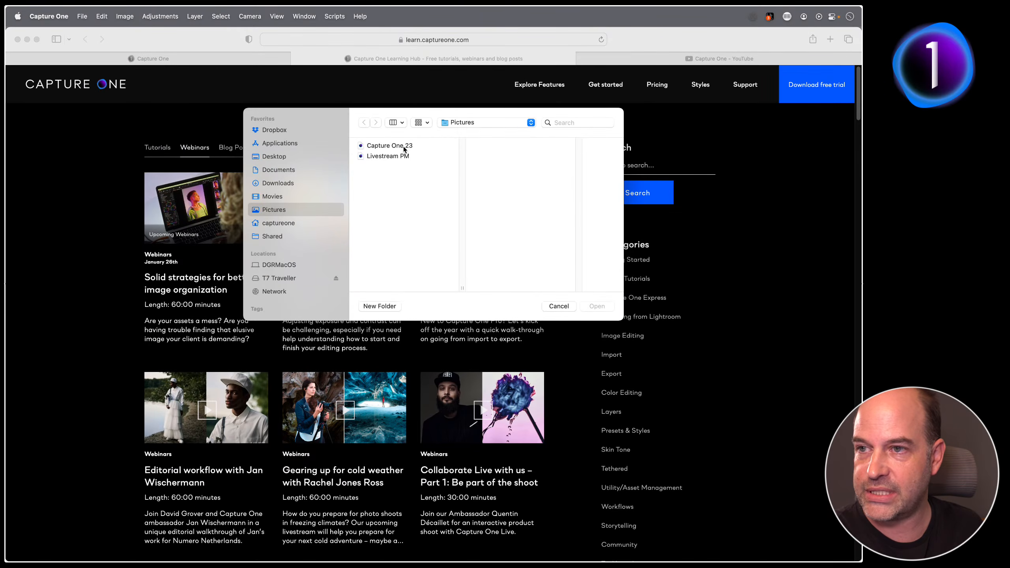
pyautogui.click(403, 146)
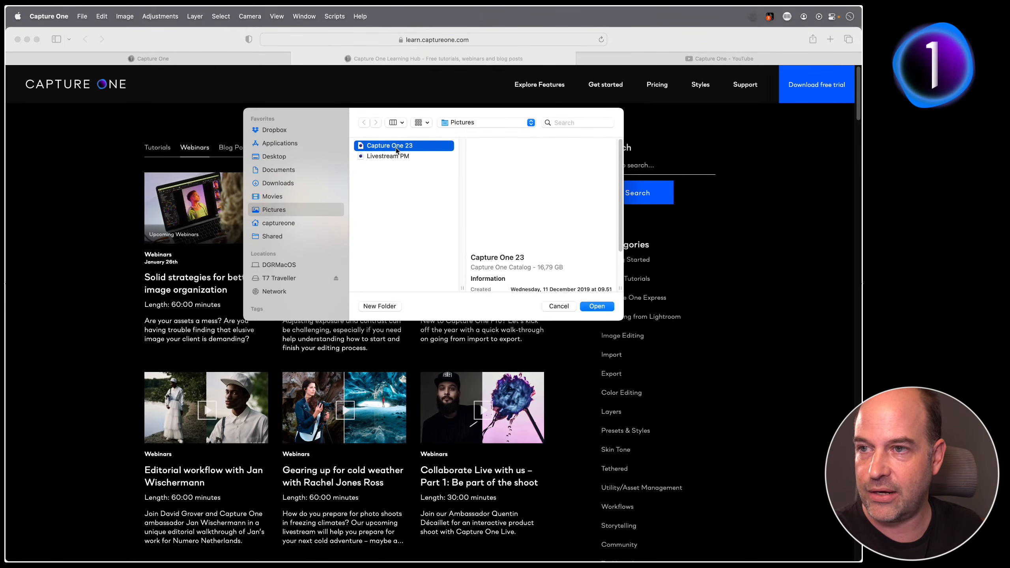
pyautogui.click(596, 306)
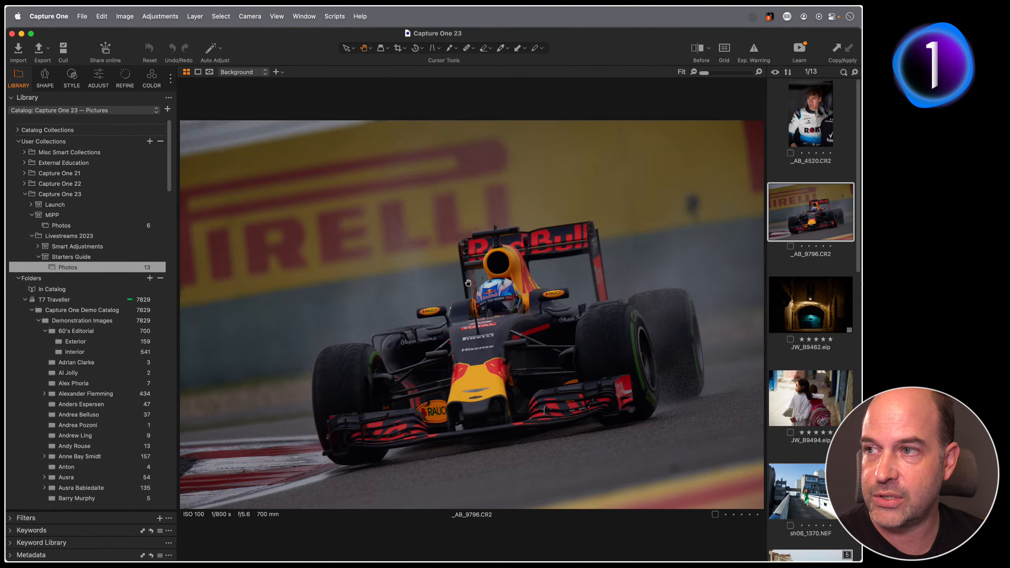
# - Show the adjustment tools and float the Exposure tool over the Red Bull race car image
pyautogui.click(98, 80)
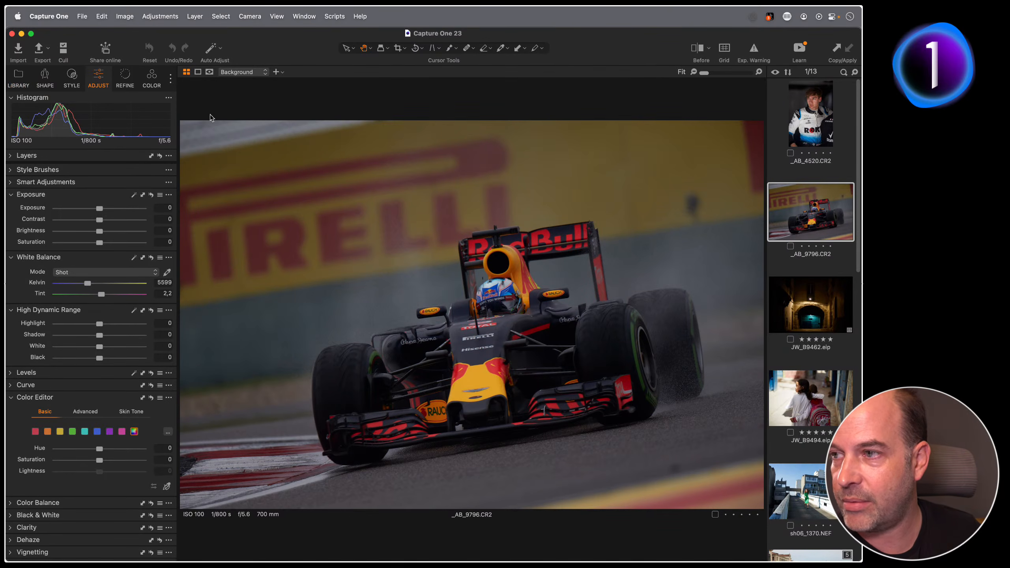
pyautogui.moveTo(74, 195); pyautogui.dragTo(318, 227)
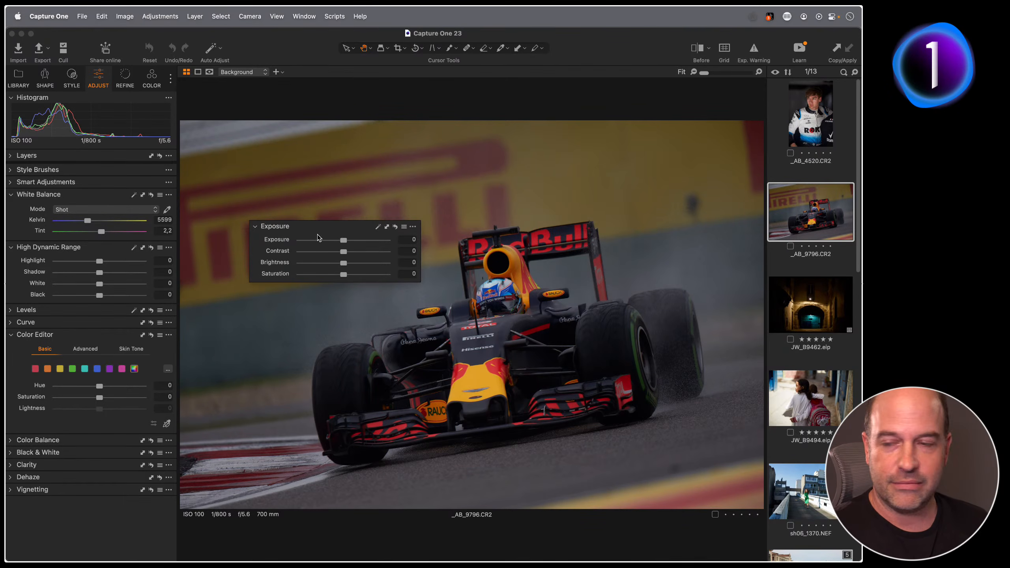
# - Try different Exposure values on the race car image, down to about -1,4, and reset Exposure to 0
pyautogui.moveTo(344, 241); pyautogui.dragTo(347, 245)
pyautogui.scroll(-10, 347, 244)
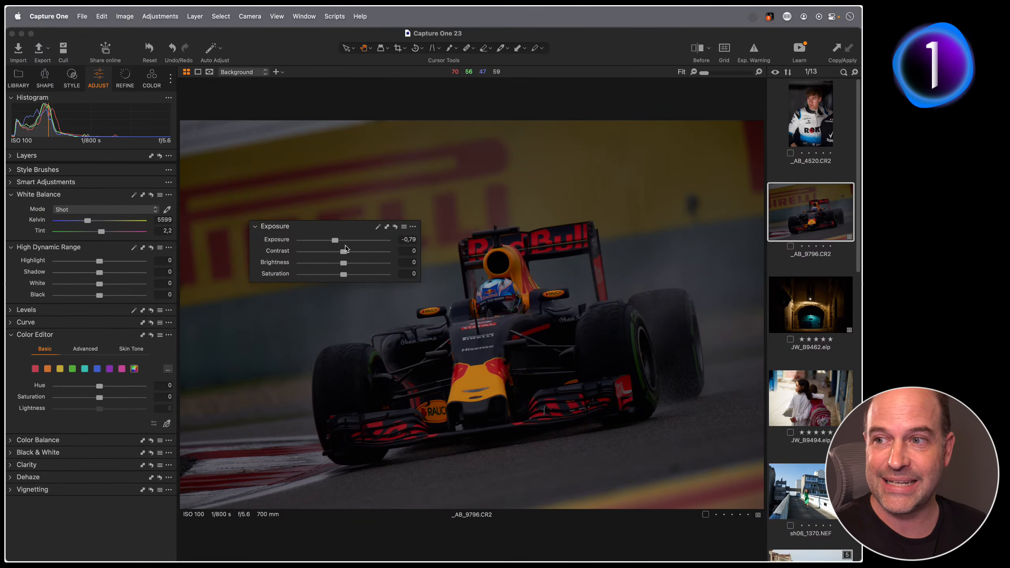
pyautogui.moveTo(335, 241); pyautogui.dragTo(343, 244)
pyautogui.scroll(-8, 350, 243)
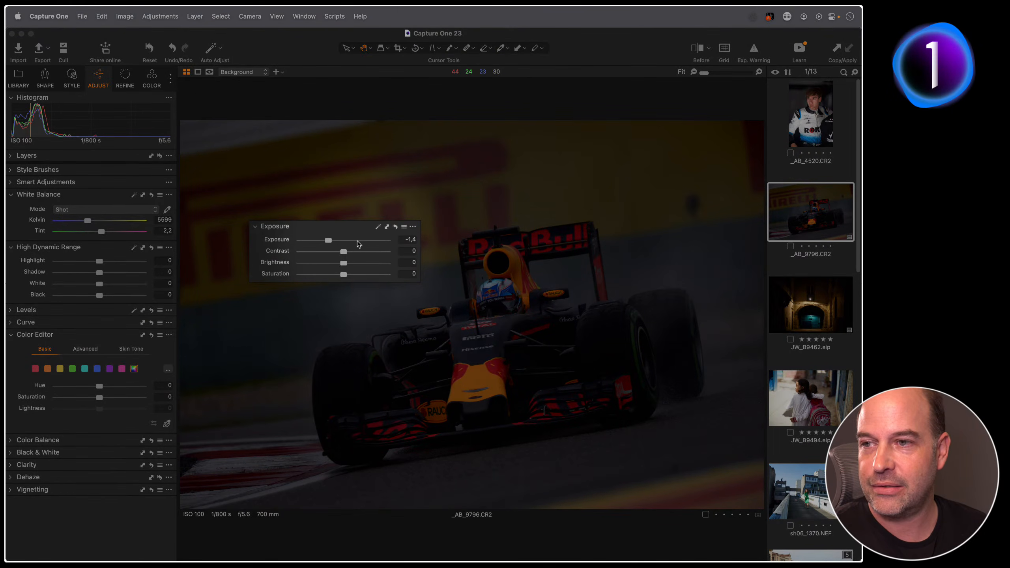
pyautogui.doubleClick(344, 243)
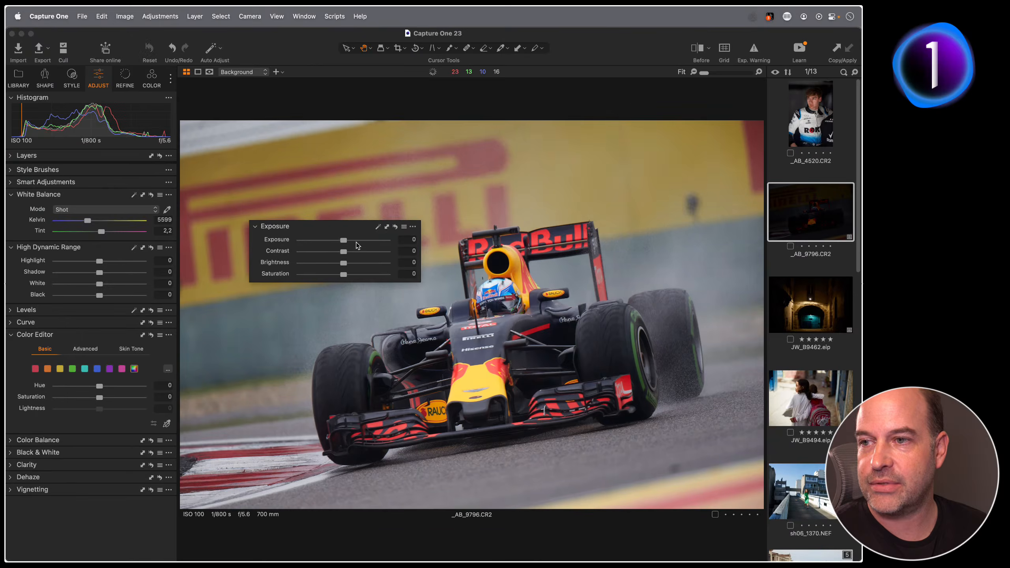
# - Set Exposure to 0,88, Contrast to 5, Brightness to 5 and Saturation to 10 on the race car image
pyautogui.click(349, 240)
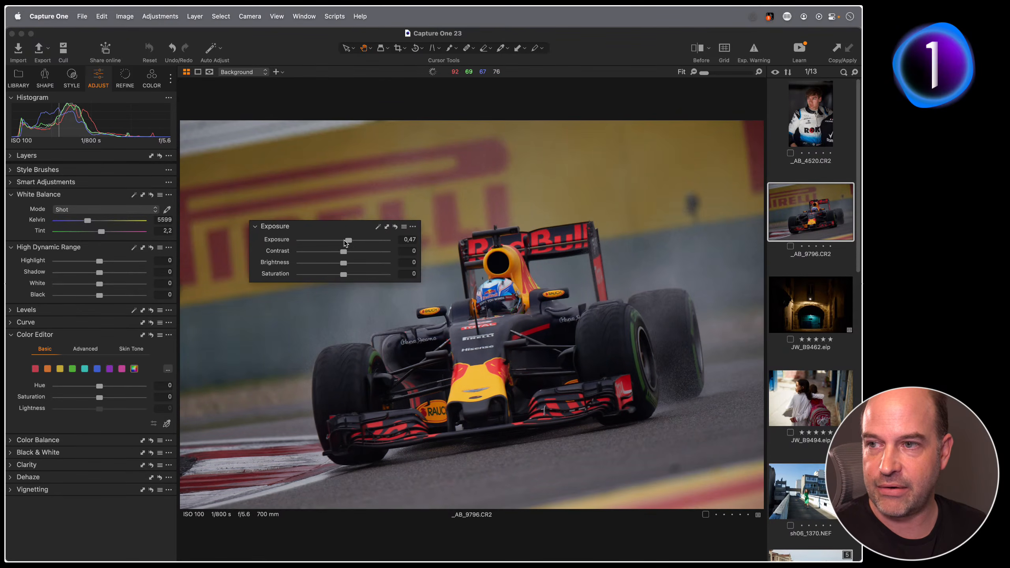
pyautogui.click(353, 240)
pyautogui.click(348, 251)
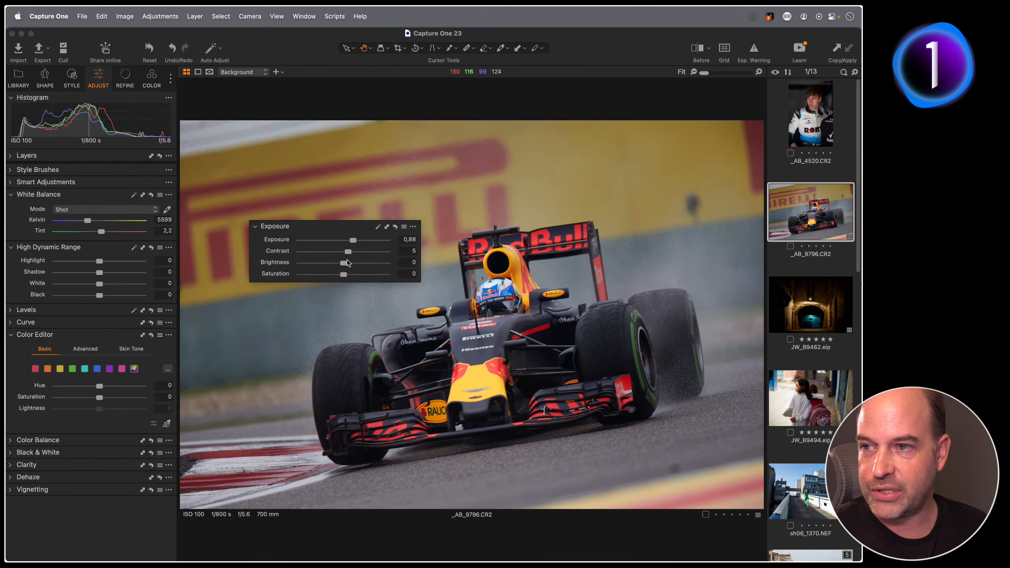
pyautogui.click(347, 263)
pyautogui.click(348, 274)
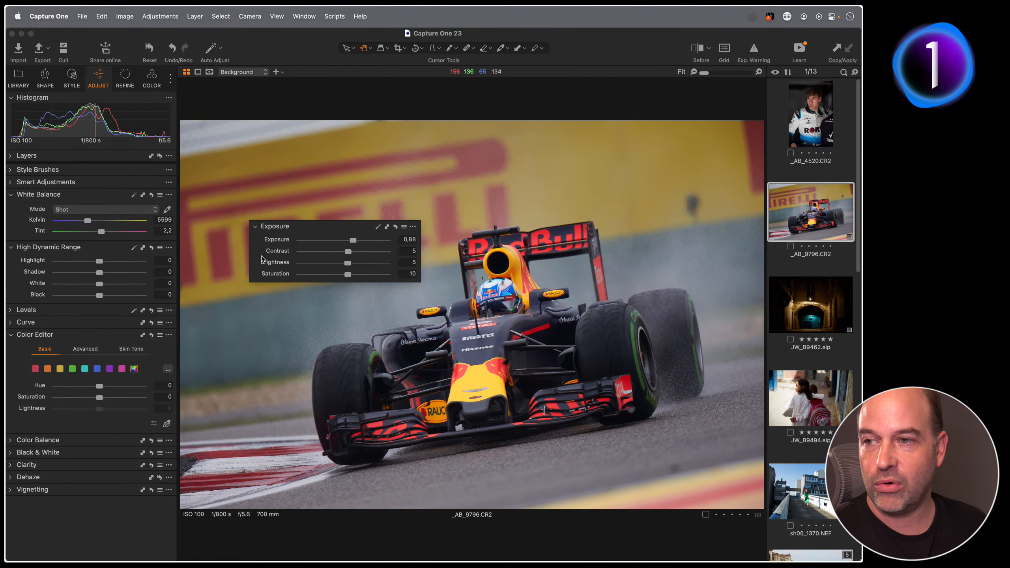
# - Reset the whole Exposure tool, undo the reset, and temporarily preview the image without the tool's adjustments
pyautogui.click(395, 227)
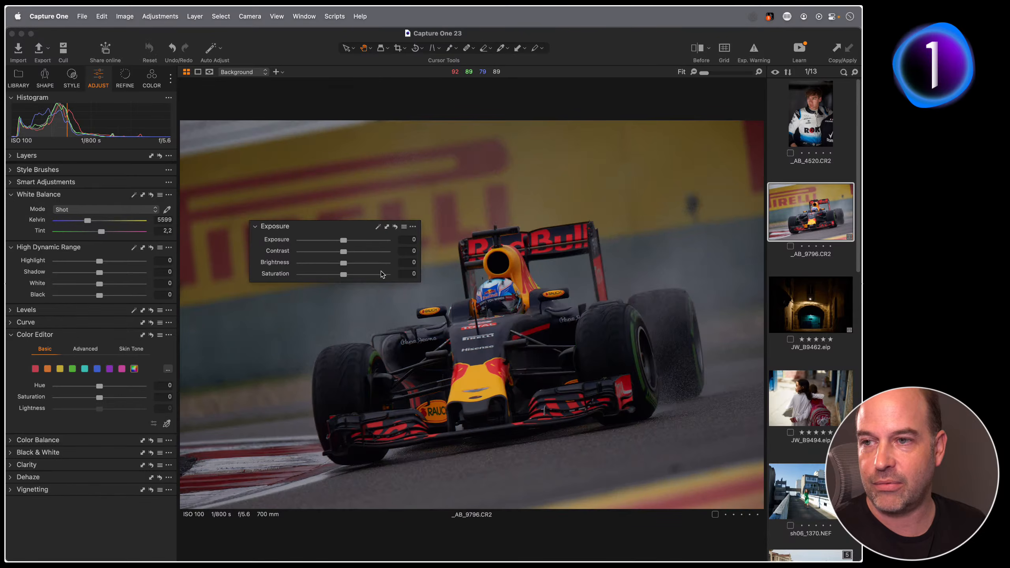
pyautogui.press('super+z')
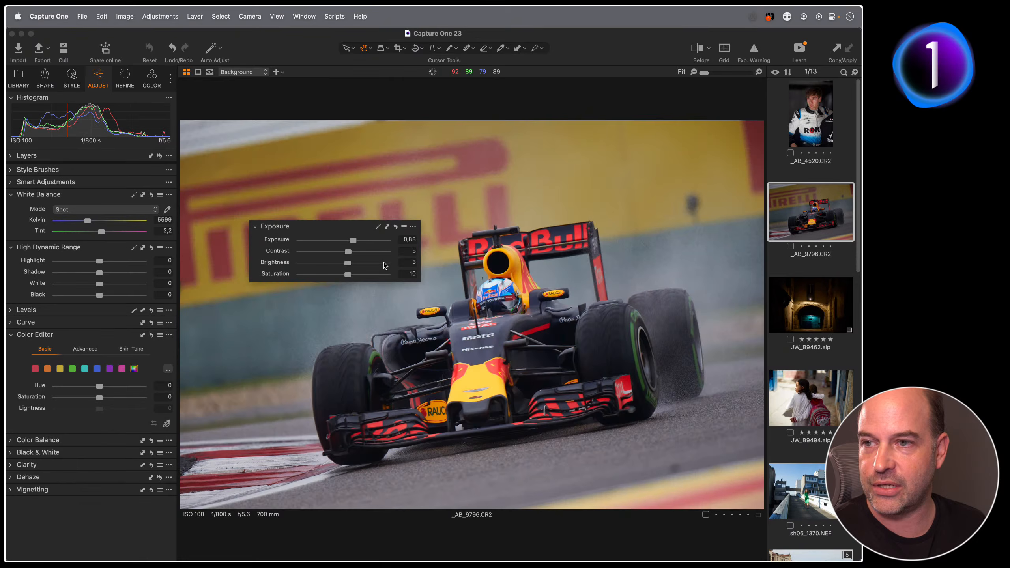
pyautogui.click(394, 226)
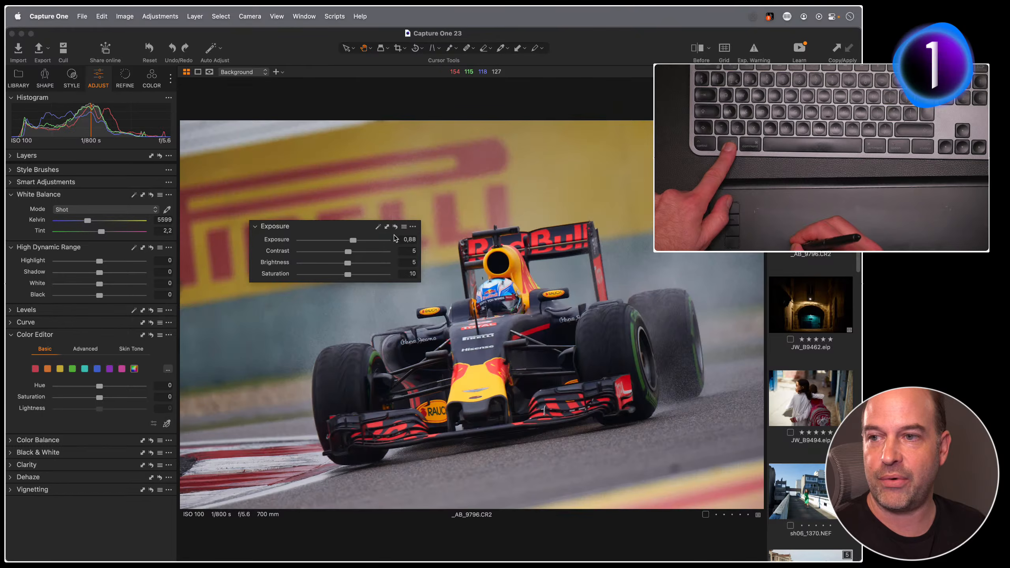
pyautogui.keyDown('alt'); pyautogui.click(395, 227); pyautogui.keyUp('alt')
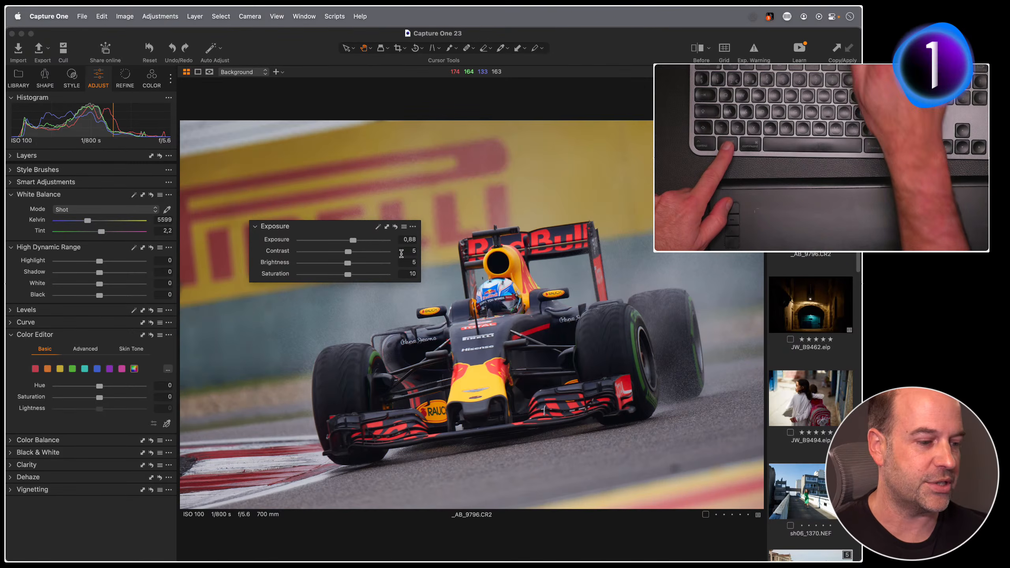
# - Temporarily preview the image without the Exposure, Contrast, Brightness and Saturation adjustments, one at a time
pyautogui.doubleClick(277, 240)
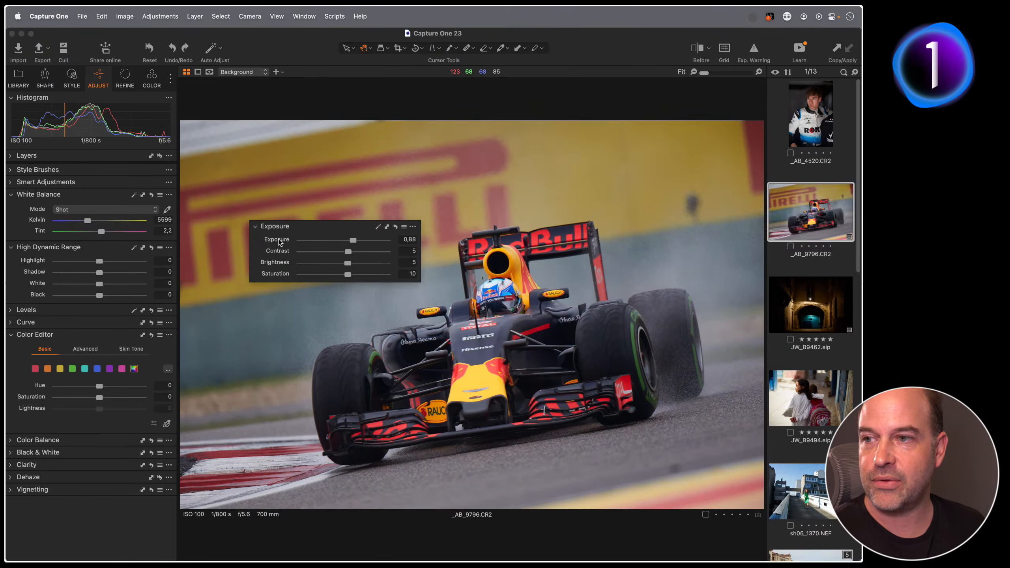
pyautogui.click(278, 241)
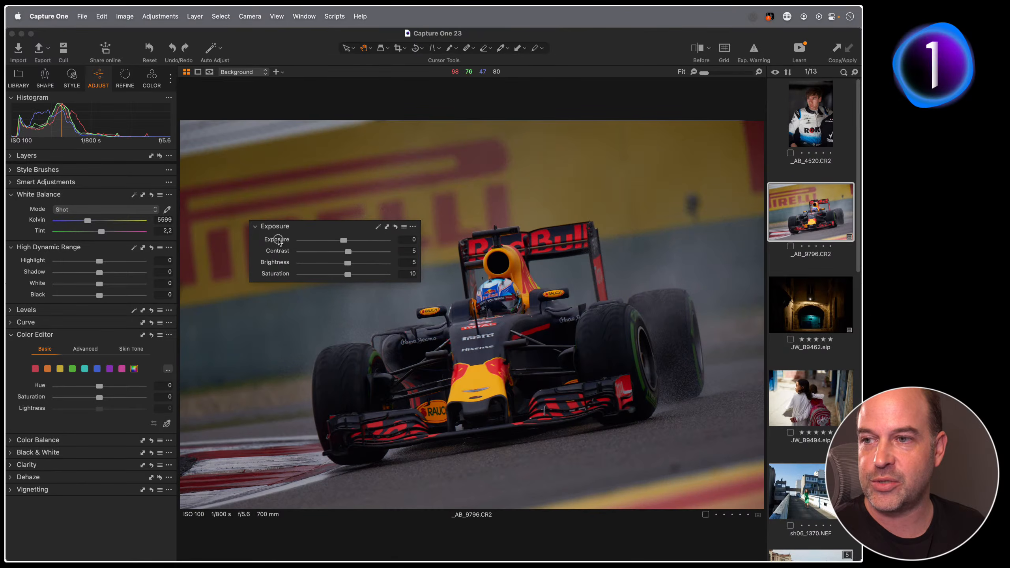
pyautogui.click(277, 241)
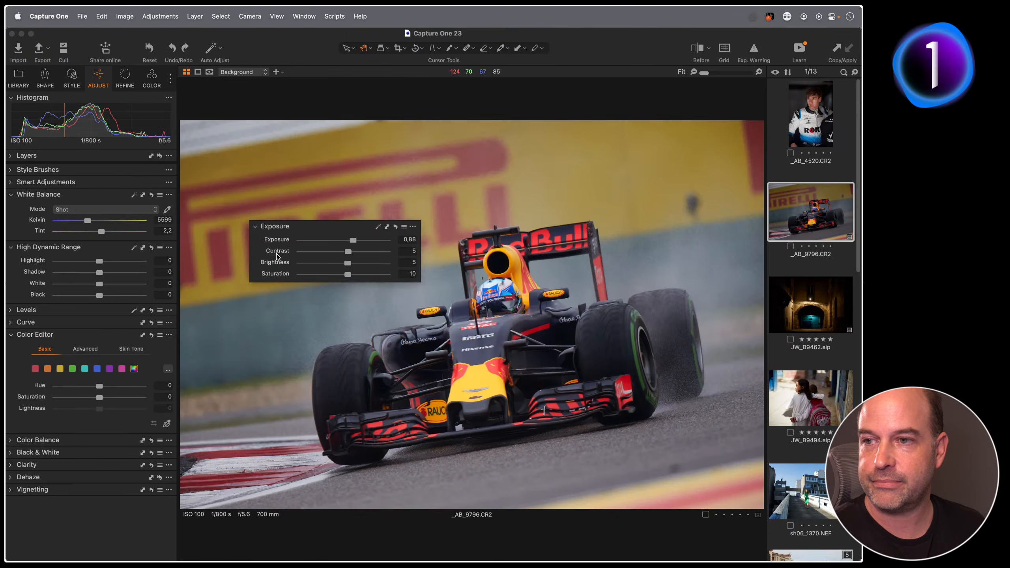
pyautogui.click(277, 252)
pyautogui.click(277, 251)
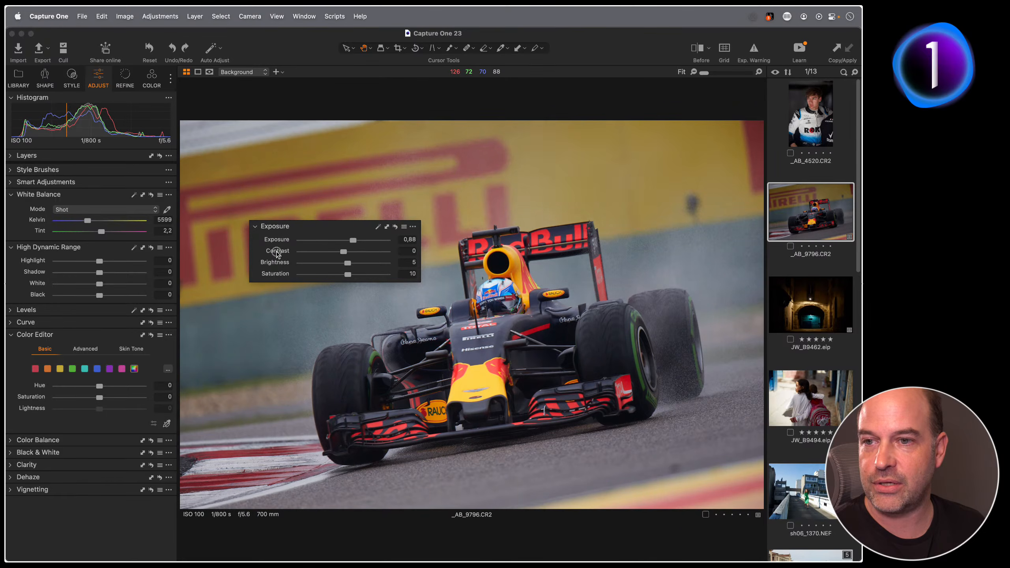
pyautogui.click(274, 263)
pyautogui.click(274, 274)
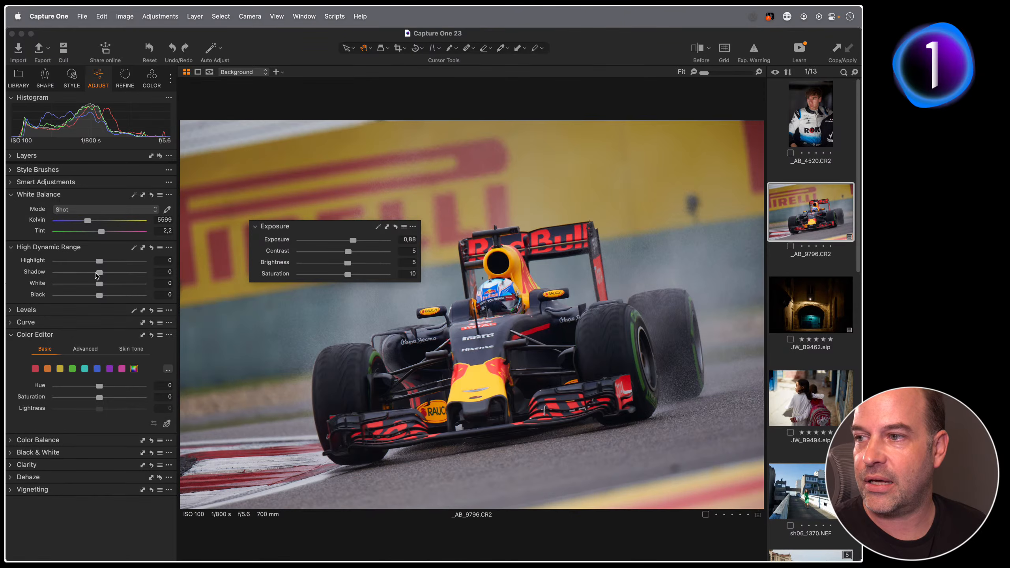
# - Set High Dynamic Range to Highlight -13, Shadow 19, White 12 and Black -26, and compare the edit in a split before/after view
pyautogui.moveTo(99, 272); pyautogui.dragTo(88, 297)
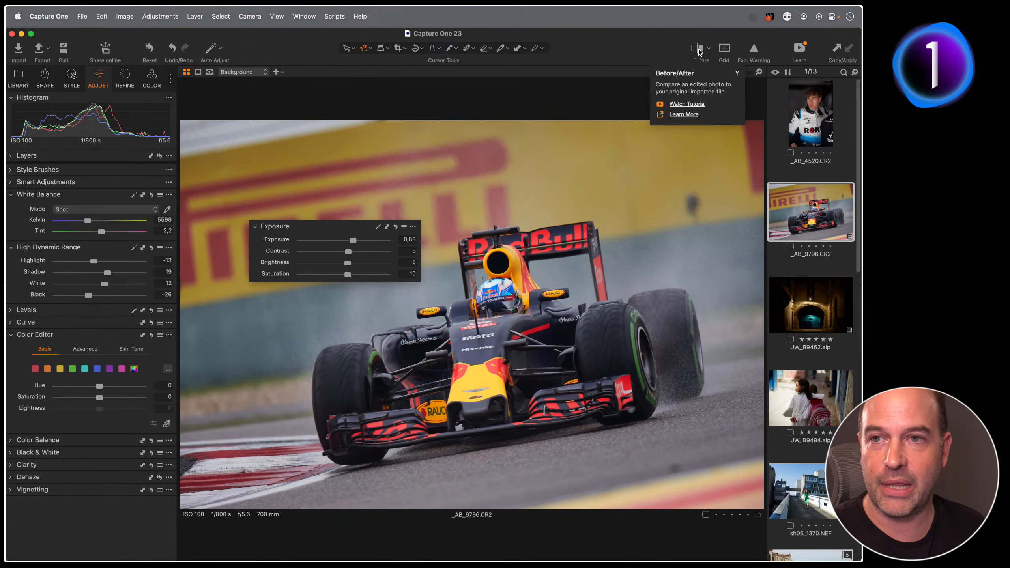
pyautogui.press('y')
pyautogui.moveTo(472, 315); pyautogui.dragTo(497, 300)
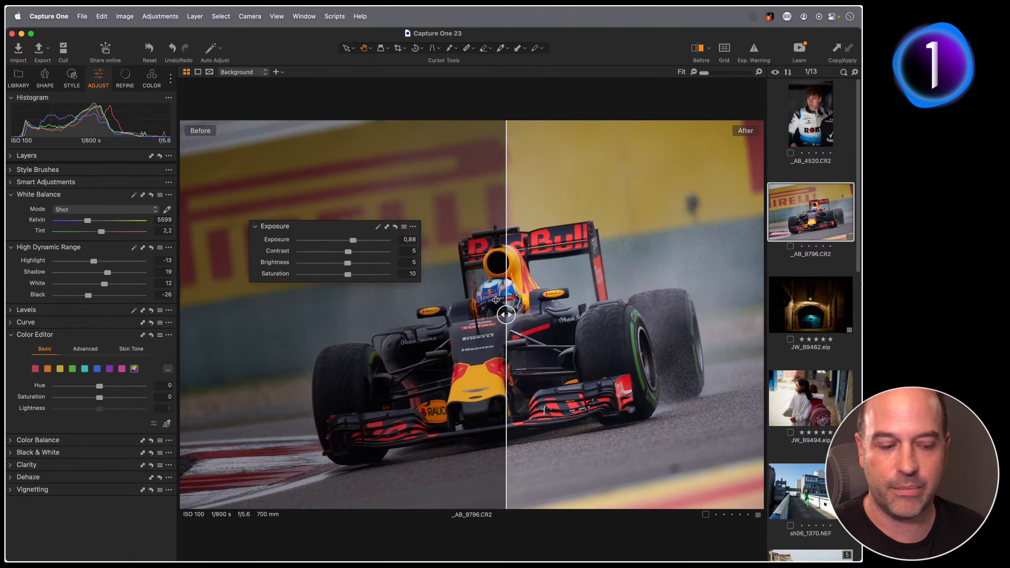
pyautogui.press('y')
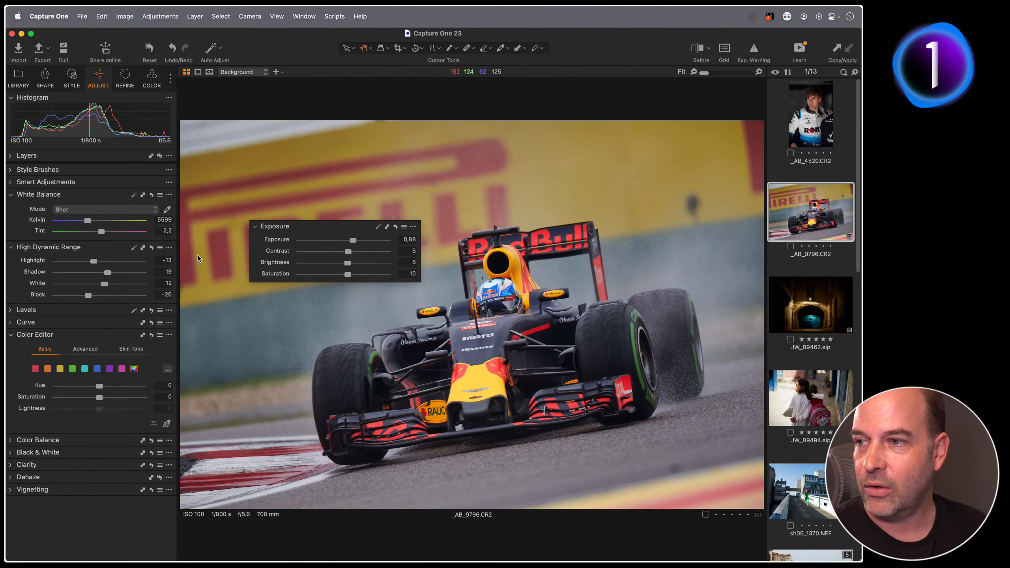
# - Reset the High Dynamic Range and Exposure tools, try the automatic Exposure adjustment, and reset that as well
pyautogui.click(151, 248)
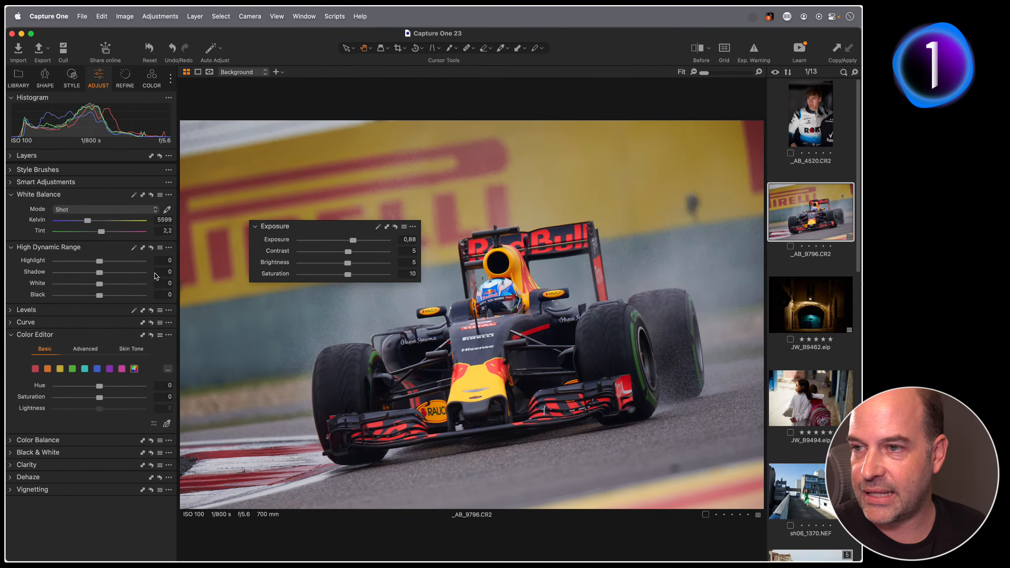
pyautogui.click(395, 227)
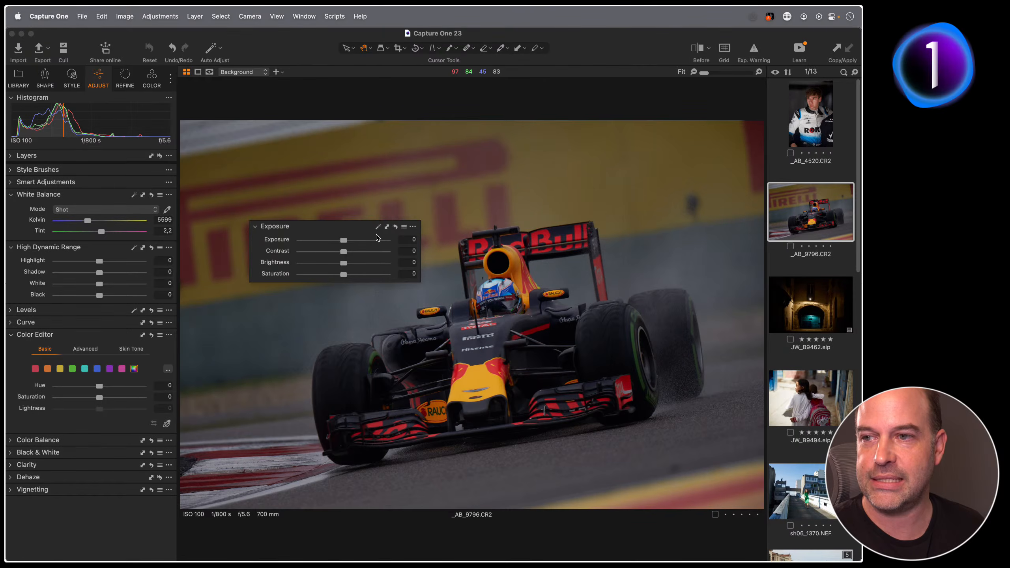
pyautogui.click(377, 227)
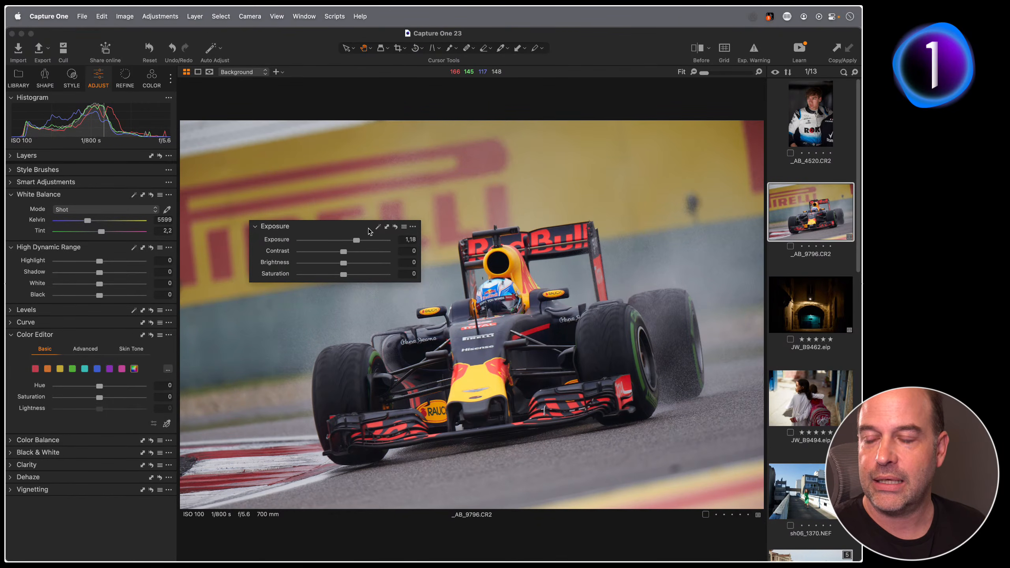
pyautogui.click(394, 227)
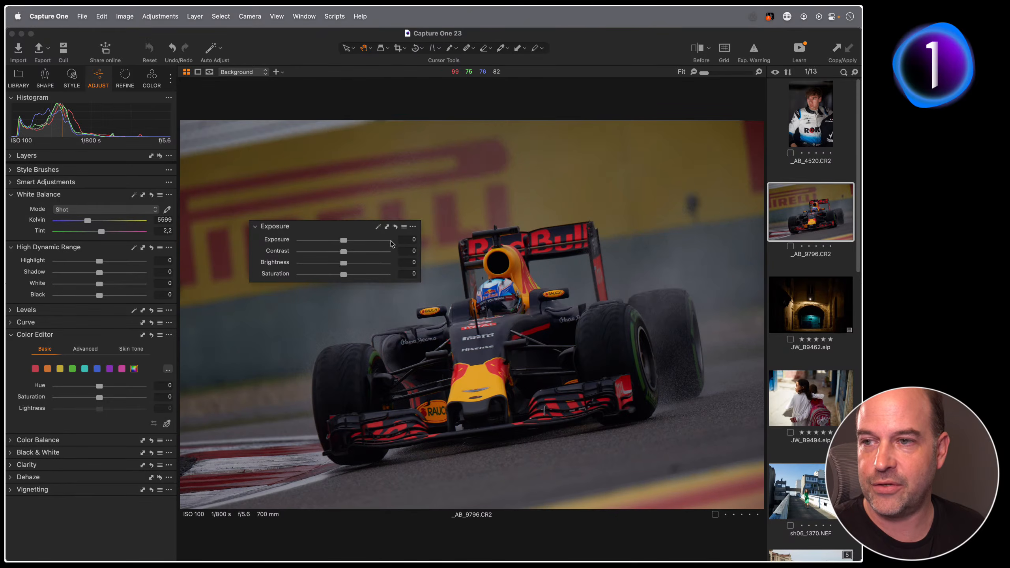
# - Look through the Exposure tool's presets and its options for saving and applying camera defaults
pyautogui.click(404, 227)
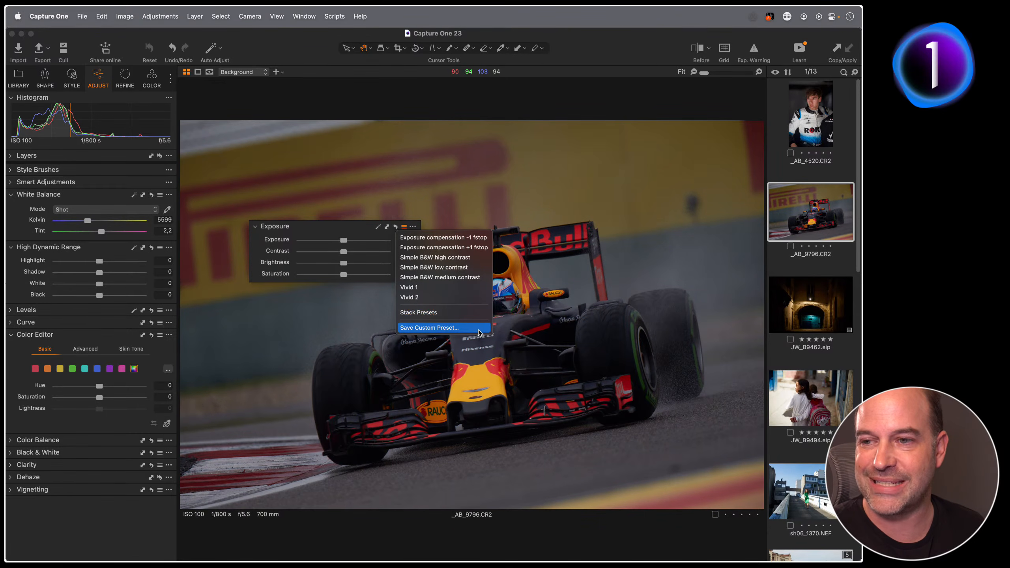
pyautogui.click(403, 228)
pyautogui.click(413, 227)
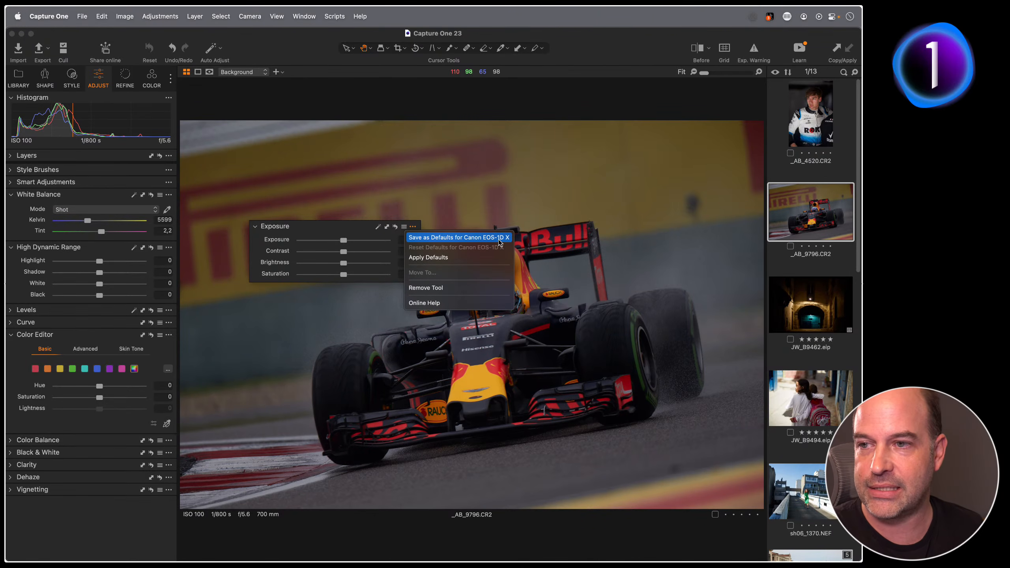
pyautogui.click(343, 223)
# - Set Contrast to 10 and review the Exposure tool's option to save defaults for the Canon EOS-1D X
pyautogui.moveTo(343, 251); pyautogui.dragTo(351, 251)
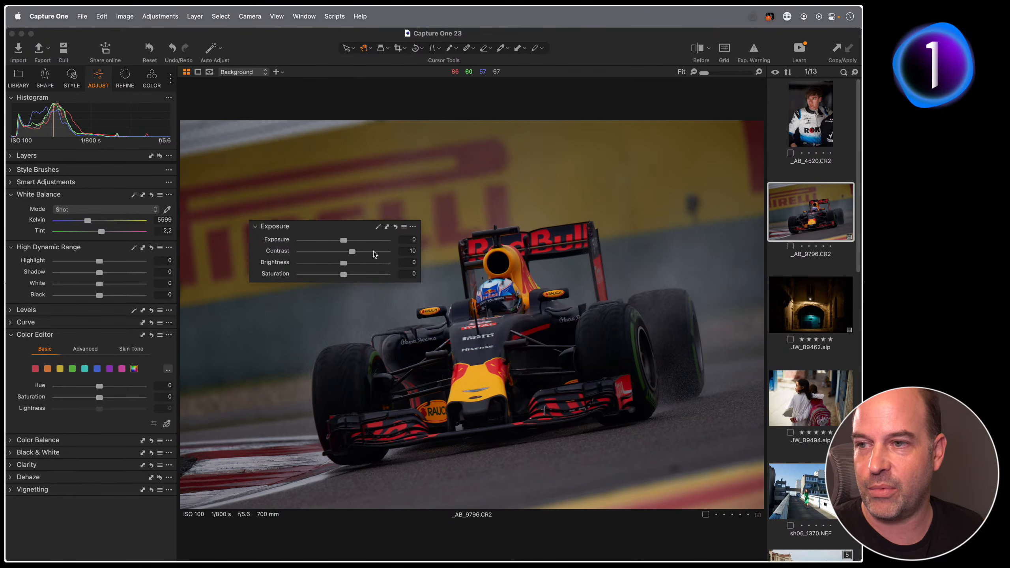
pyautogui.click(411, 226)
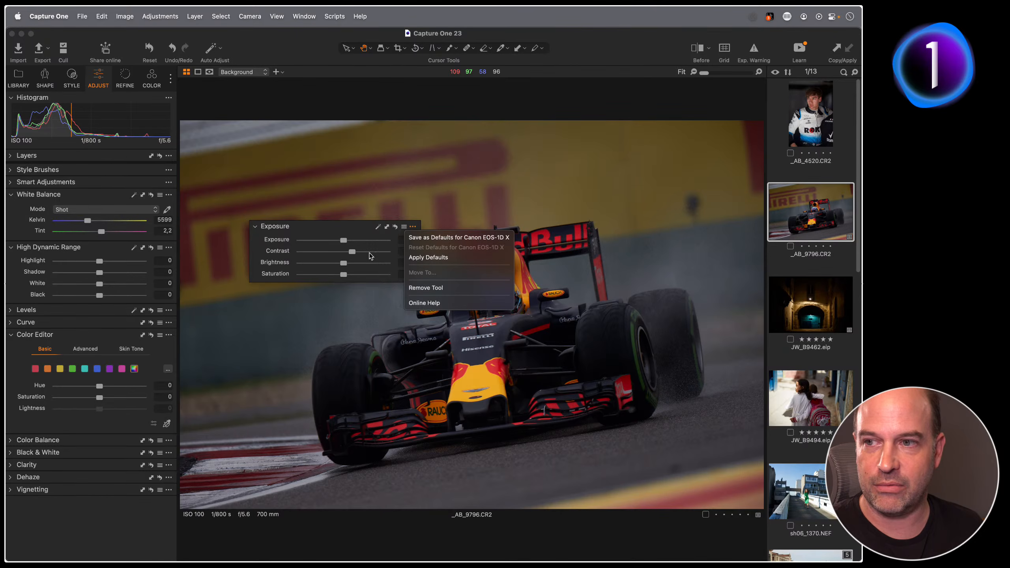
pyautogui.click(354, 229)
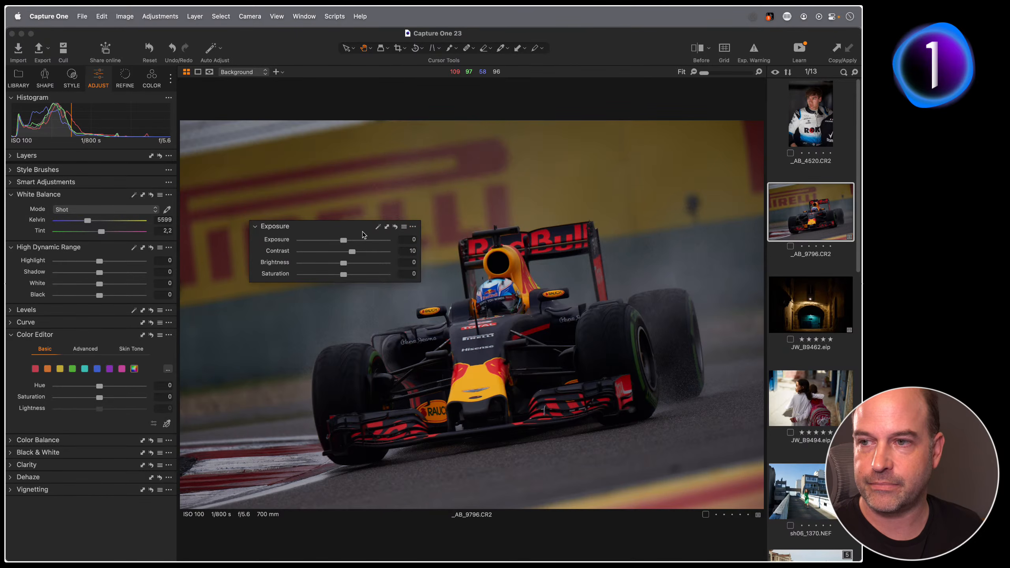
# - Reset the Exposure tool and dock it back among the adjustment tools, directly beneath White Balance
pyautogui.click(396, 227)
pyautogui.moveTo(324, 230); pyautogui.dragTo(119, 238)
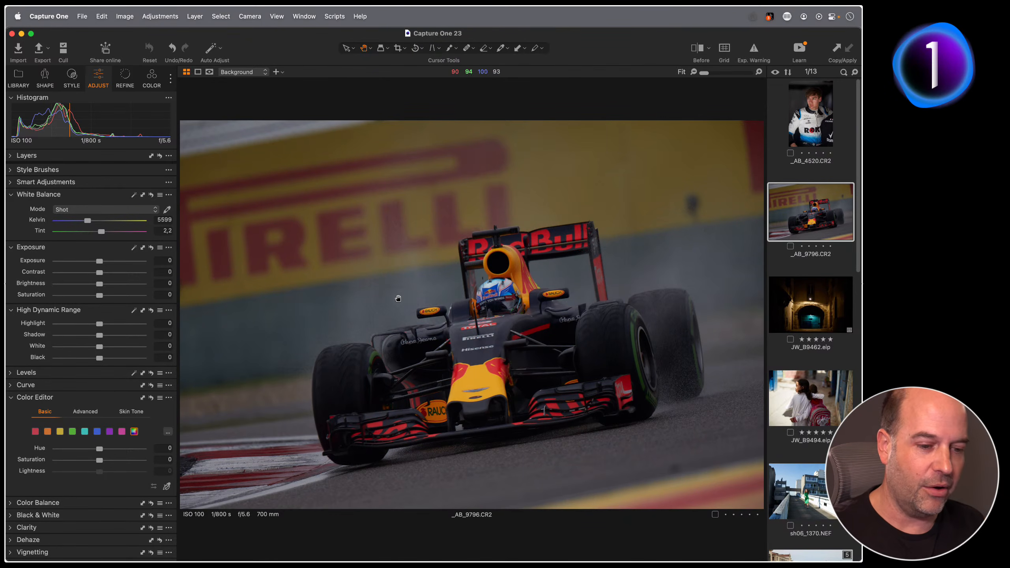
# - Hide the image browser and float the Exposure tool over the Pirelli banner area of the race car image
pyautogui.press('super+b')
pyautogui.press('e')
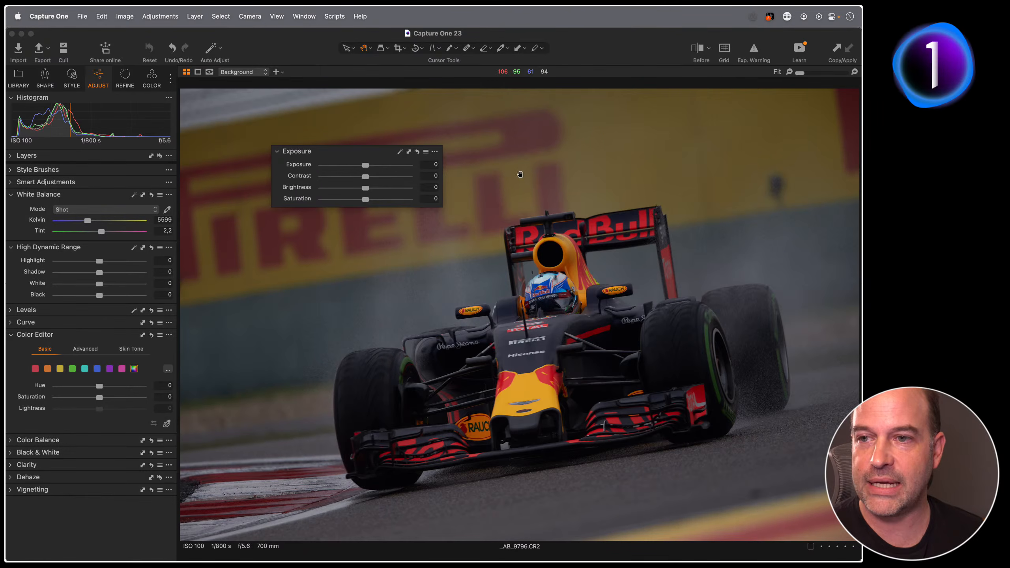
pyautogui.moveTo(371, 150); pyautogui.dragTo(341, 157)
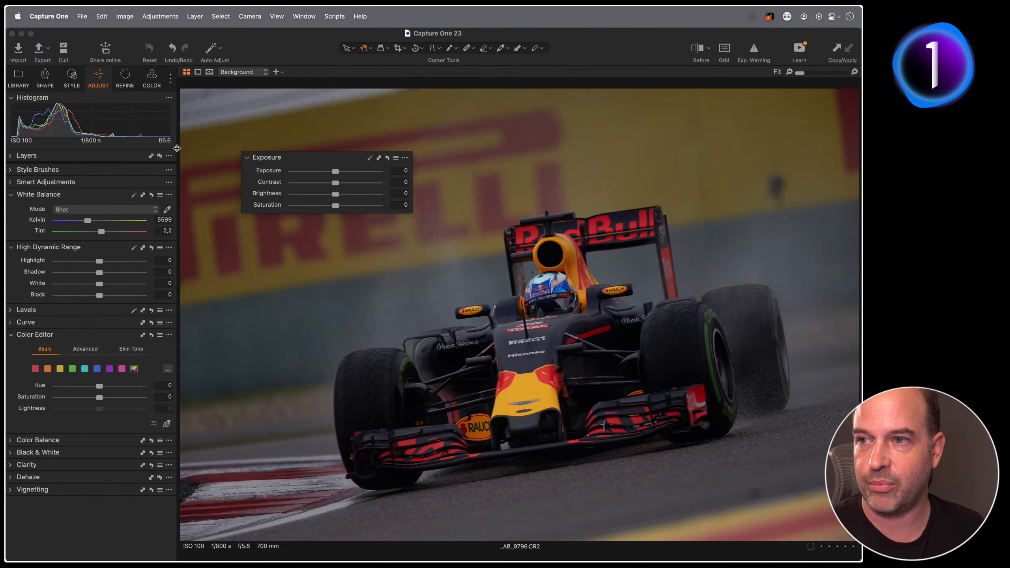
# - Try Exposure at 1,6 on the race car image and undo the change
pyautogui.moveTo(336, 171); pyautogui.dragTo(351, 174)
pyautogui.moveTo(353, 173); pyautogui.dragTo(352, 173)
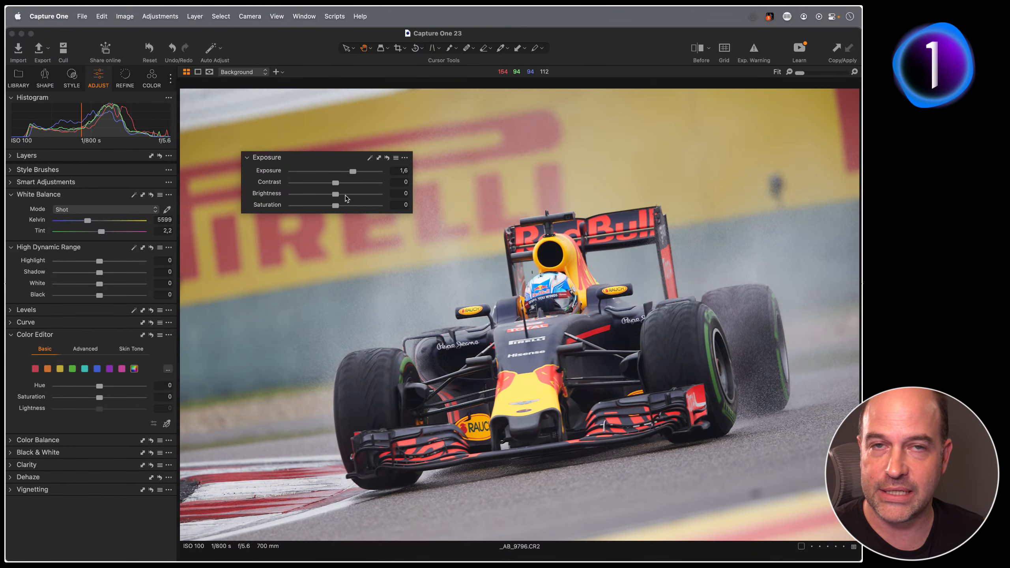
pyautogui.press('super+z')
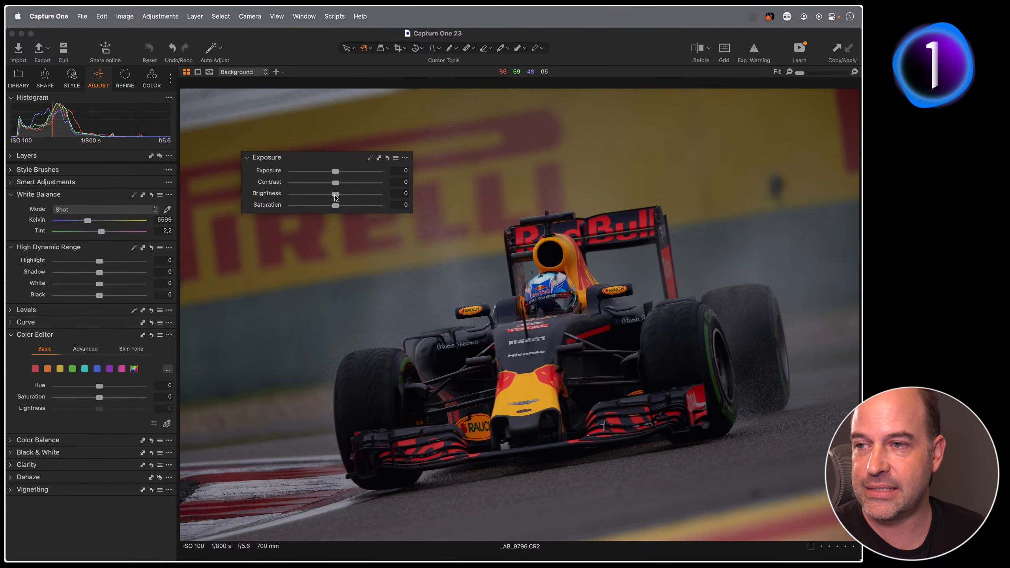
# - Set Brightness to 29 on the race car image
pyautogui.moveTo(335, 197); pyautogui.dragTo(360, 199)
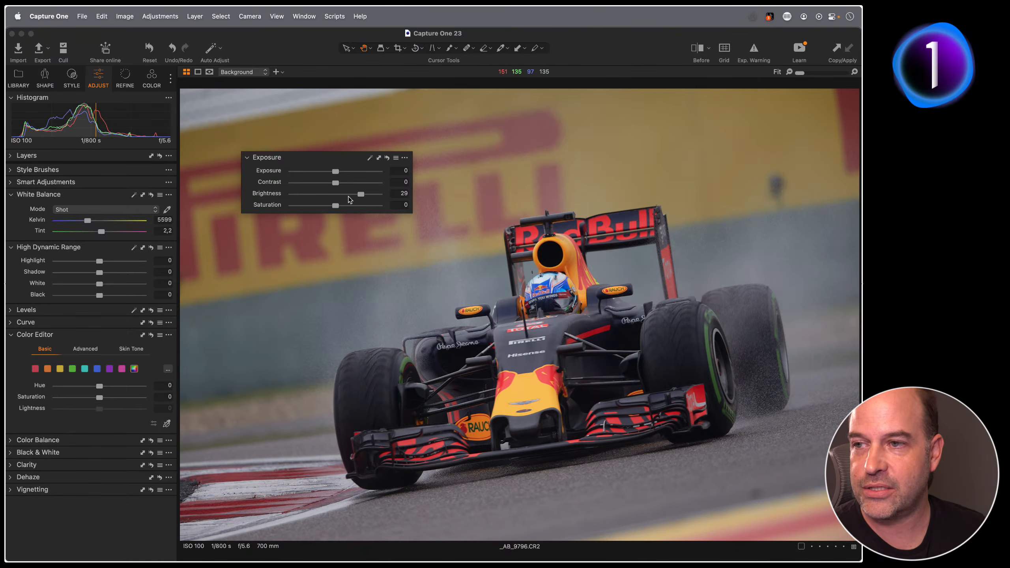
# - Reset Brightness, try Exposure at 1,92 on the race car image and check its highlights with the exposure warning
pyautogui.doubleClick(349, 196)
pyautogui.moveTo(336, 174); pyautogui.dragTo(357, 171)
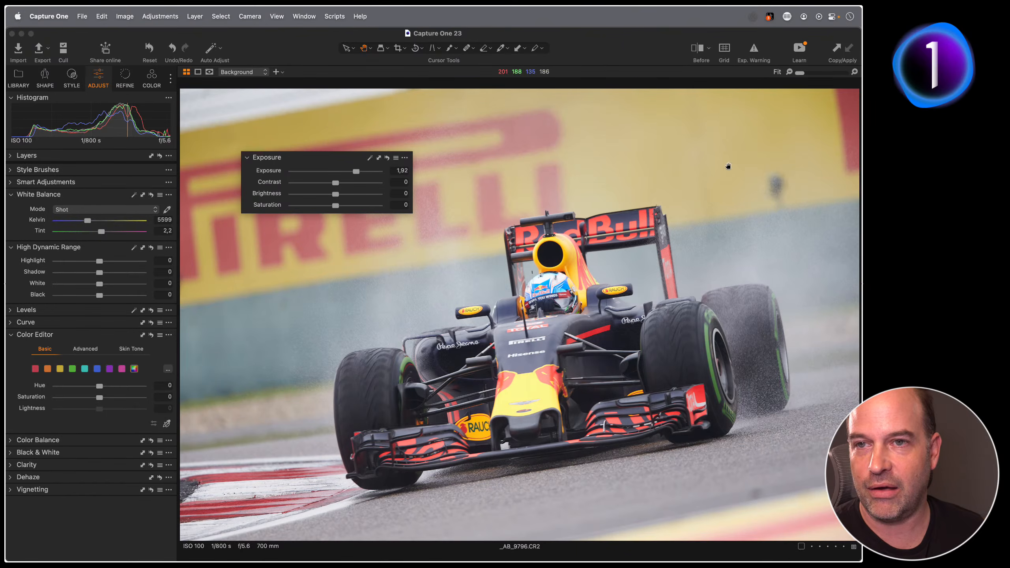
pyautogui.click(754, 54)
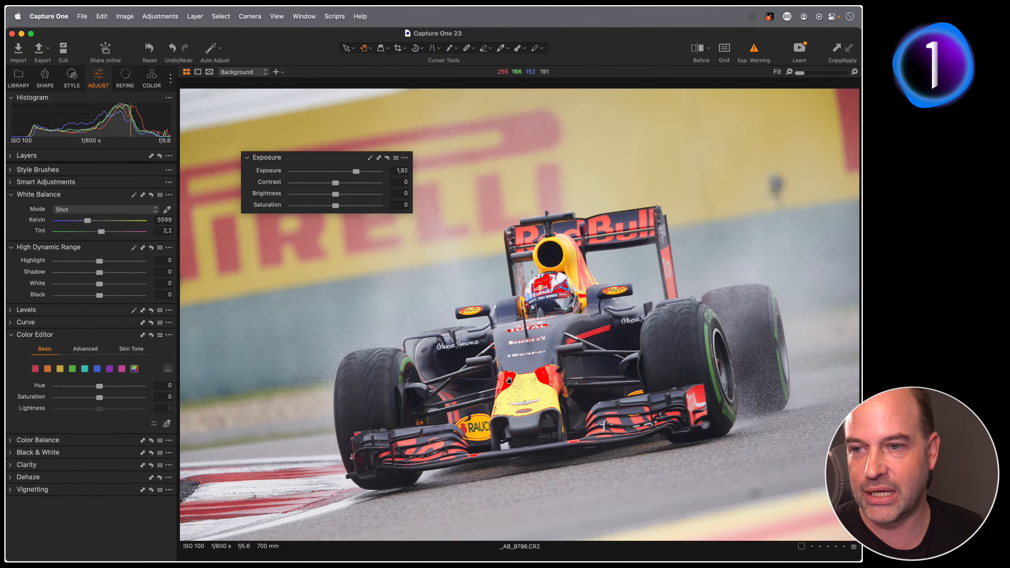
pyautogui.click(754, 51)
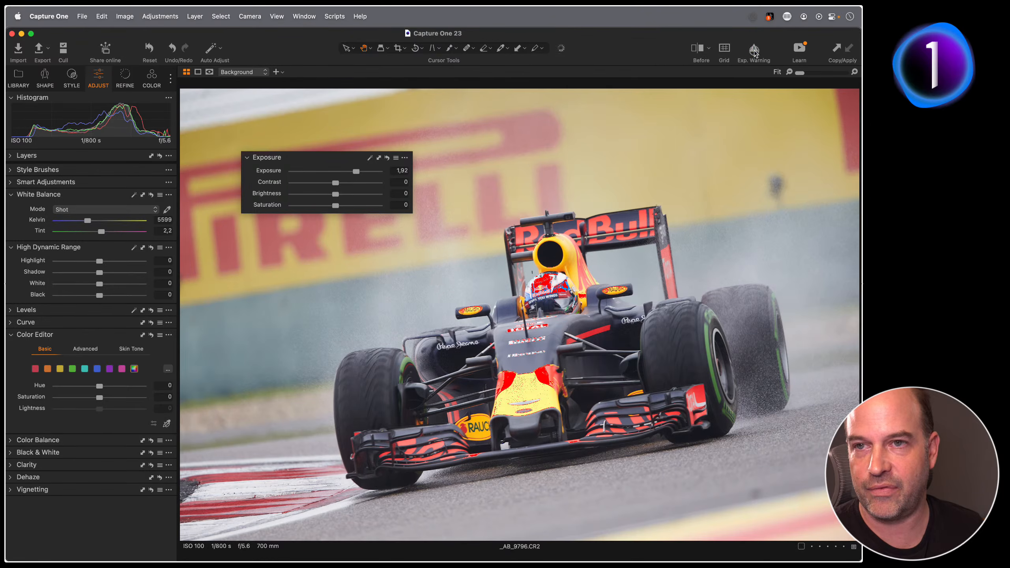
# - Set Exposure to 0,89, Contrast to 17, Brightness to 19 and Saturation to 13 on the race car image
pyautogui.moveTo(359, 172); pyautogui.dragTo(337, 172)
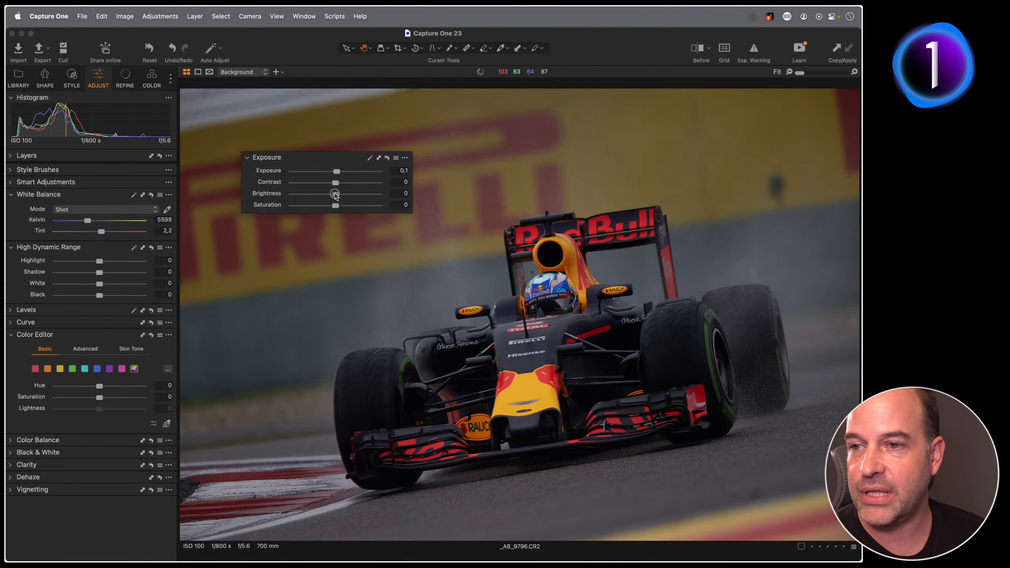
pyautogui.moveTo(335, 194)
pyautogui.mouseDown()
pyautogui.moveTo(355, 195)
pyautogui.moveTo(339, 172)
pyautogui.moveTo(348, 195)
pyautogui.moveTo(340, 191)
pyautogui.moveTo(352, 193)
pyautogui.mouseUp()
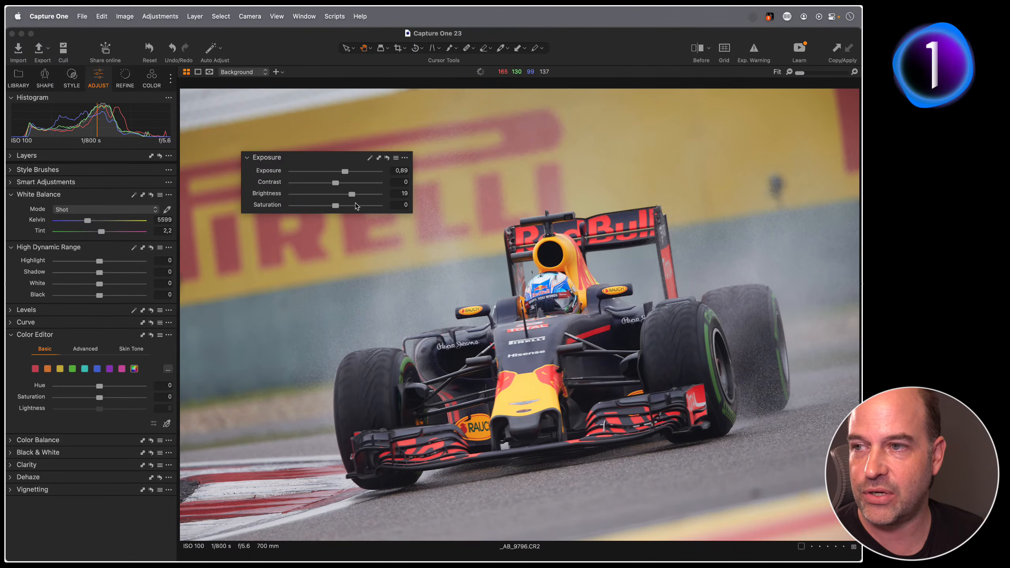
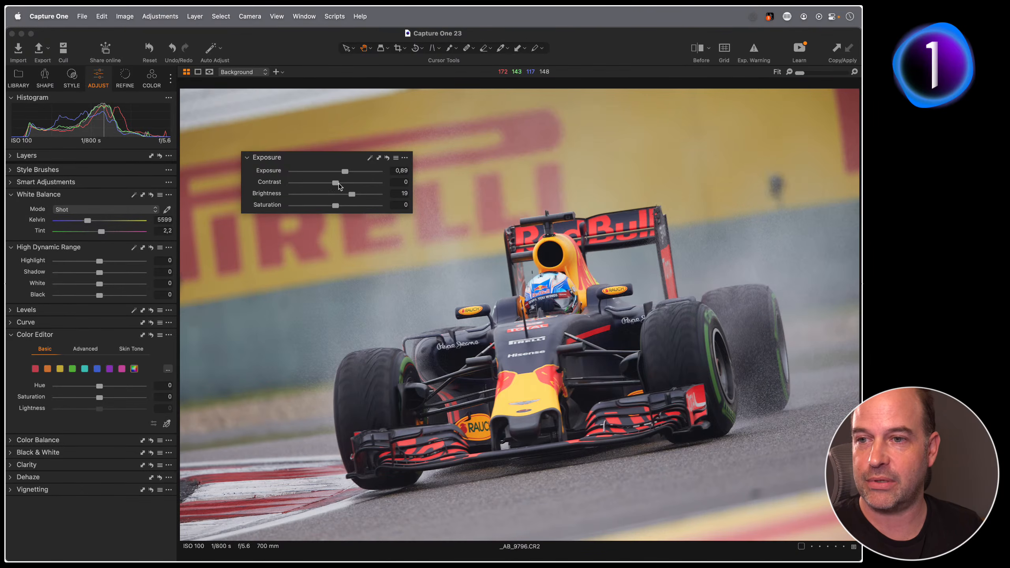
pyautogui.moveTo(346, 183); pyautogui.dragTo(350, 185)
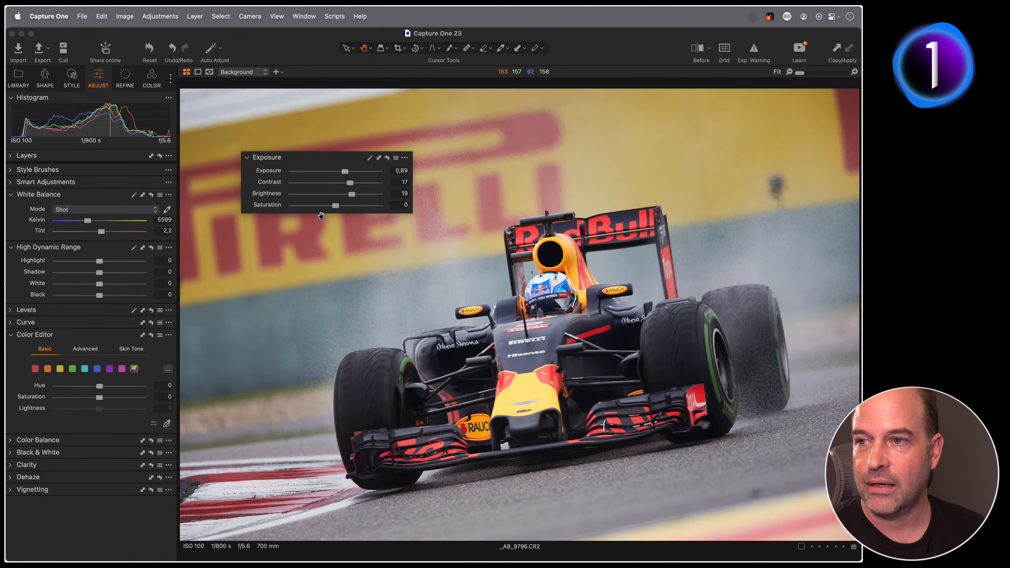
pyautogui.moveTo(335, 206); pyautogui.dragTo(343, 211)
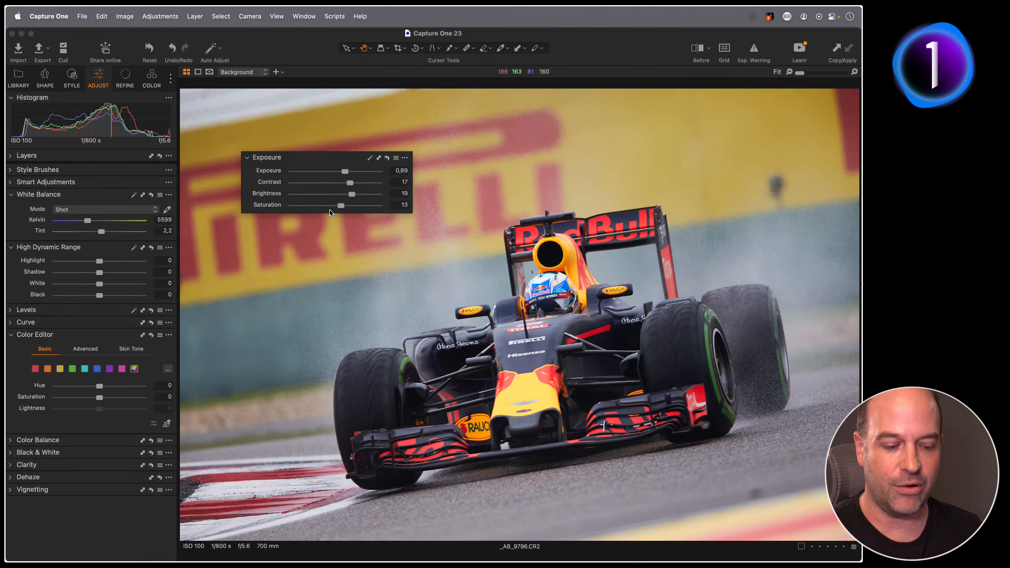
pyautogui.press('F1')
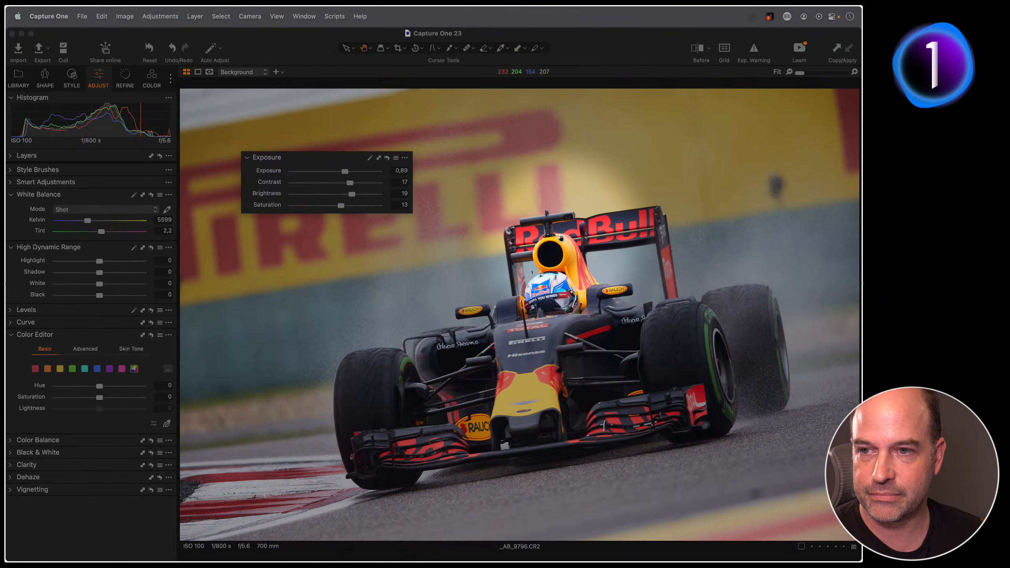
pyautogui.press('F1')
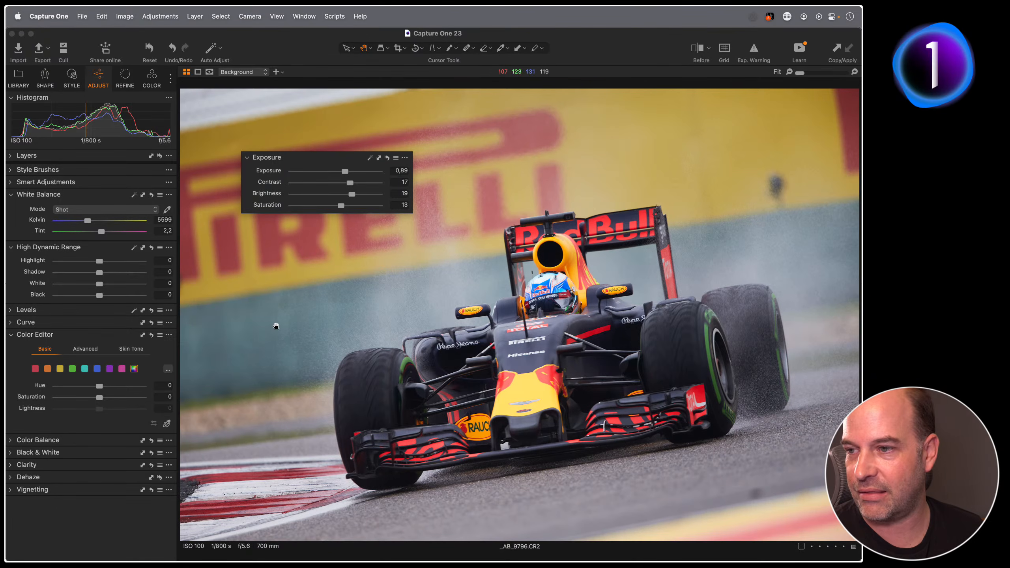
pyautogui.press('F1')
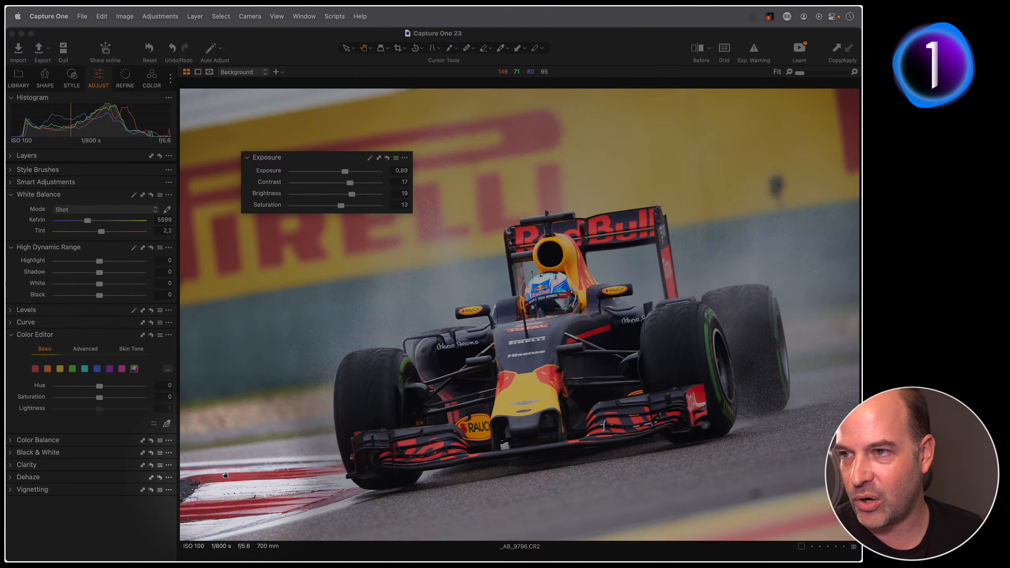
pyautogui.press('F1')
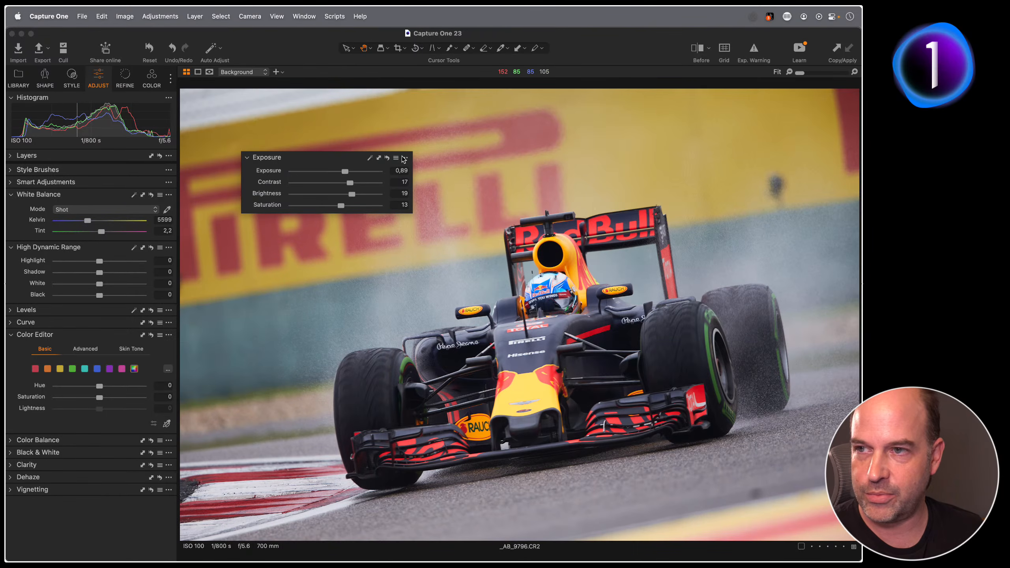
pyautogui.click(387, 159)
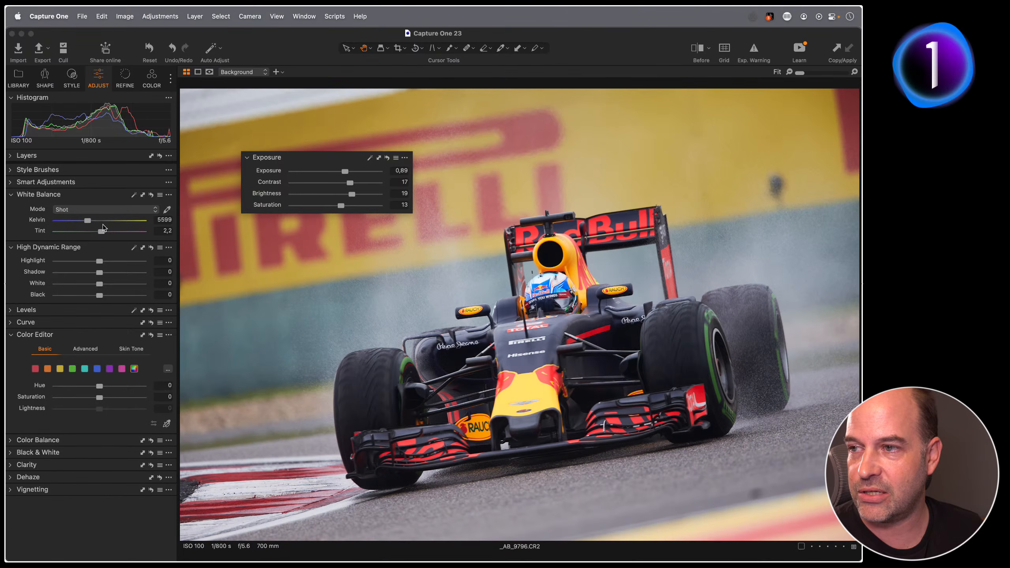
# - Pick the white balance from the grey asphalt in front of the car, trying the tyre too, ending at Kelvin 5784 and Tint -0,2
pyautogui.click(168, 210)
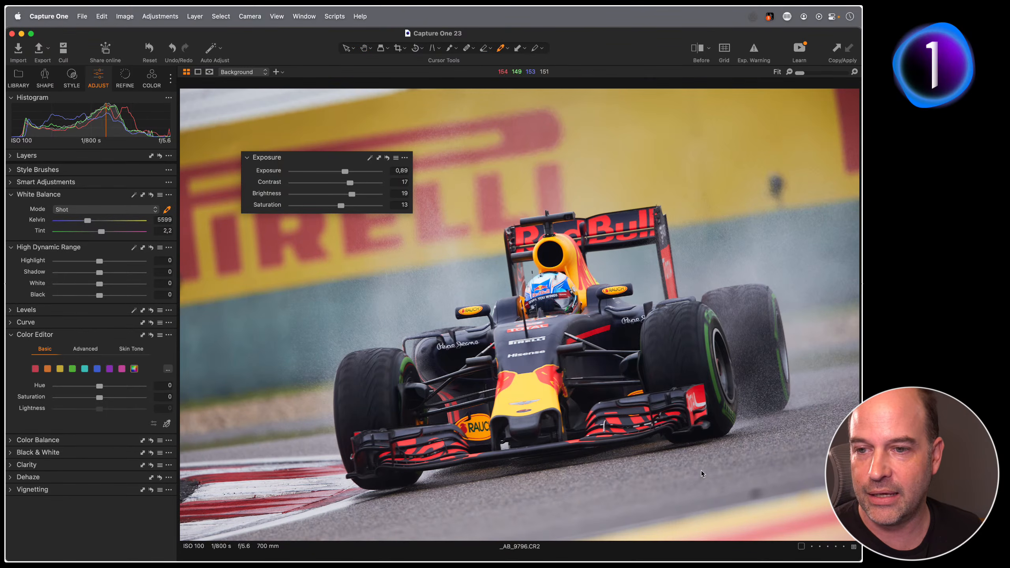
pyautogui.click(629, 471)
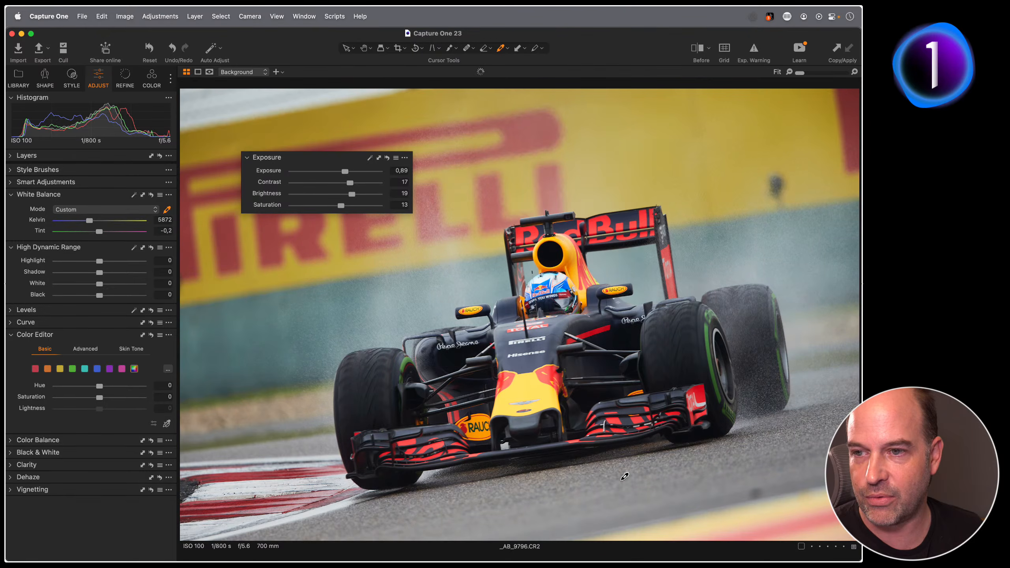
pyautogui.click(685, 374)
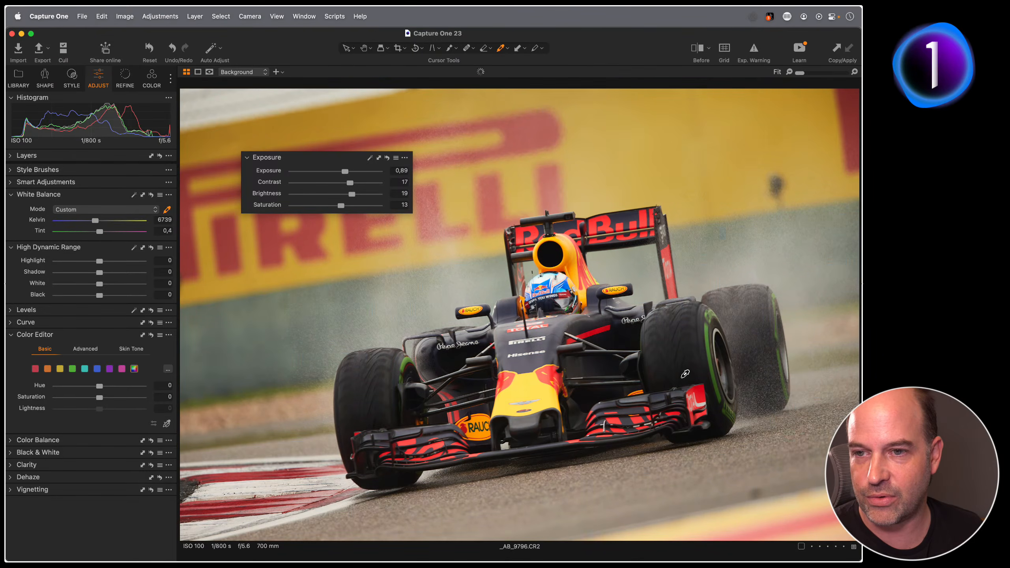
pyautogui.click(609, 466)
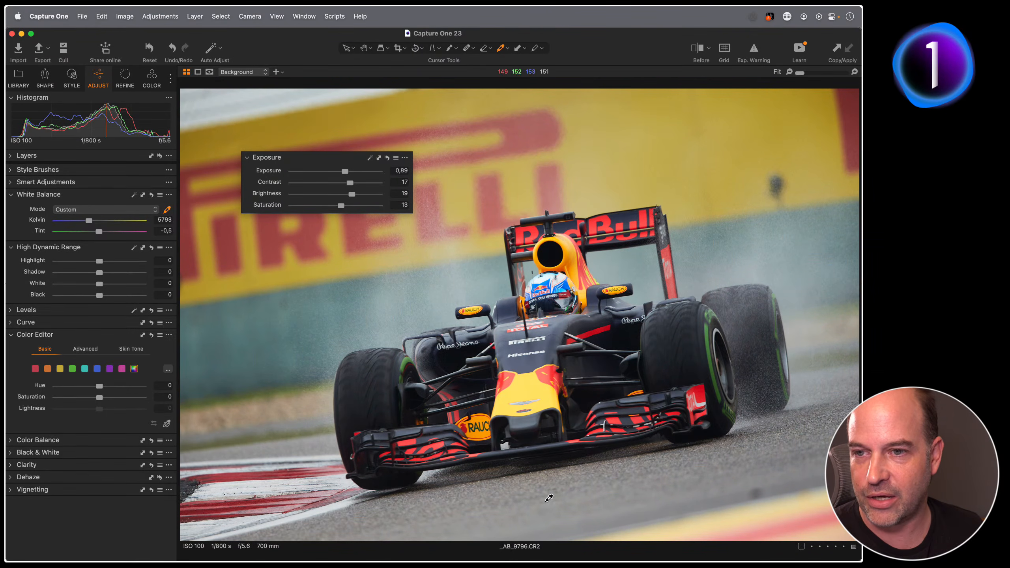
pyautogui.click(678, 346)
pyautogui.click(579, 481)
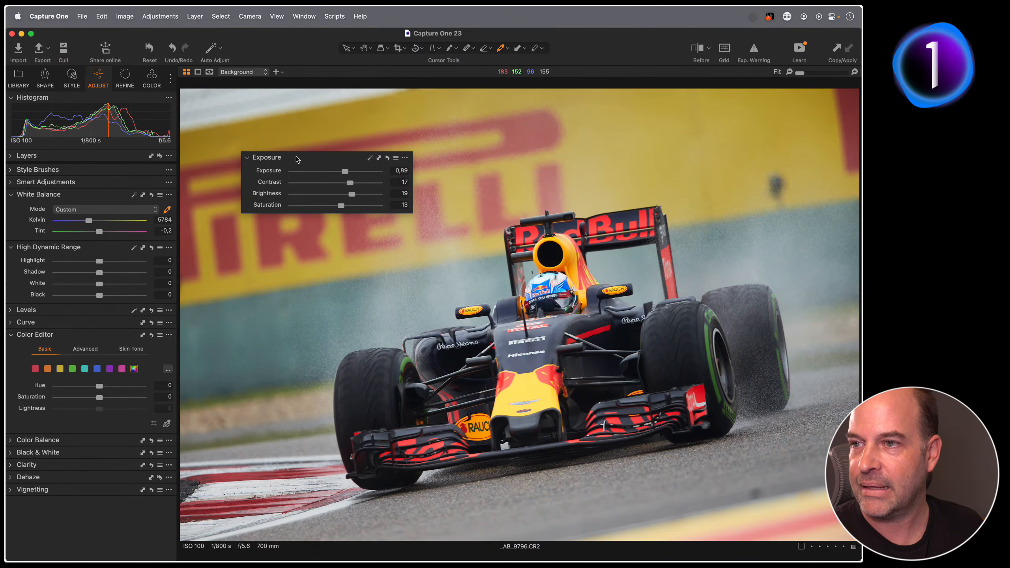
# - Dock the Exposure tool beneath White Balance and float the High Dynamic Range tool over the race car image
pyautogui.moveTo(296, 159); pyautogui.dragTo(56, 253)
pyautogui.moveTo(66, 312); pyautogui.dragTo(325, 216)
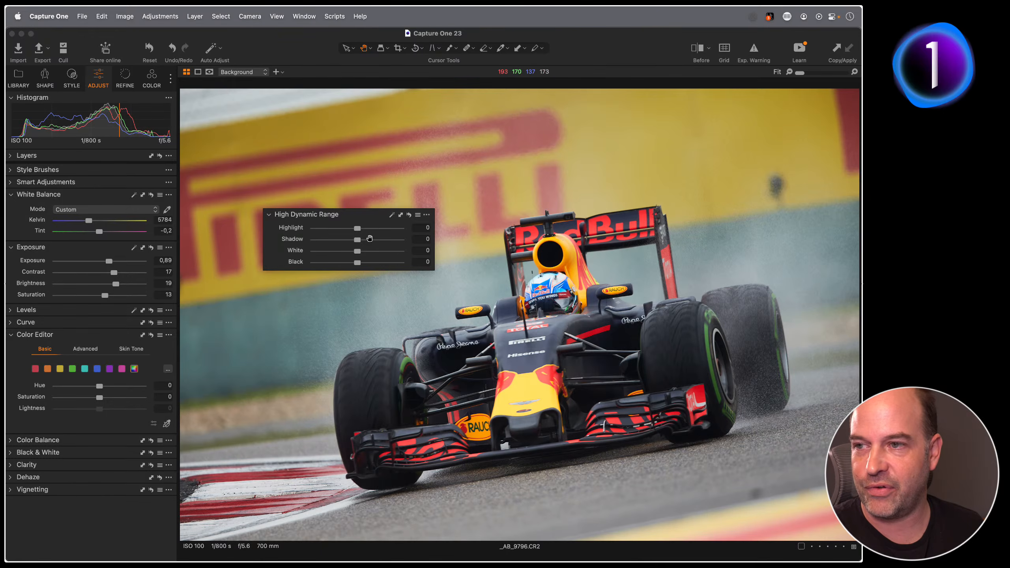
# - Try Highlight at -100, -57 and -46 while examining the helmet and nose at 100%, and reset it
pyautogui.moveTo(356, 230); pyautogui.dragTo(293, 225)
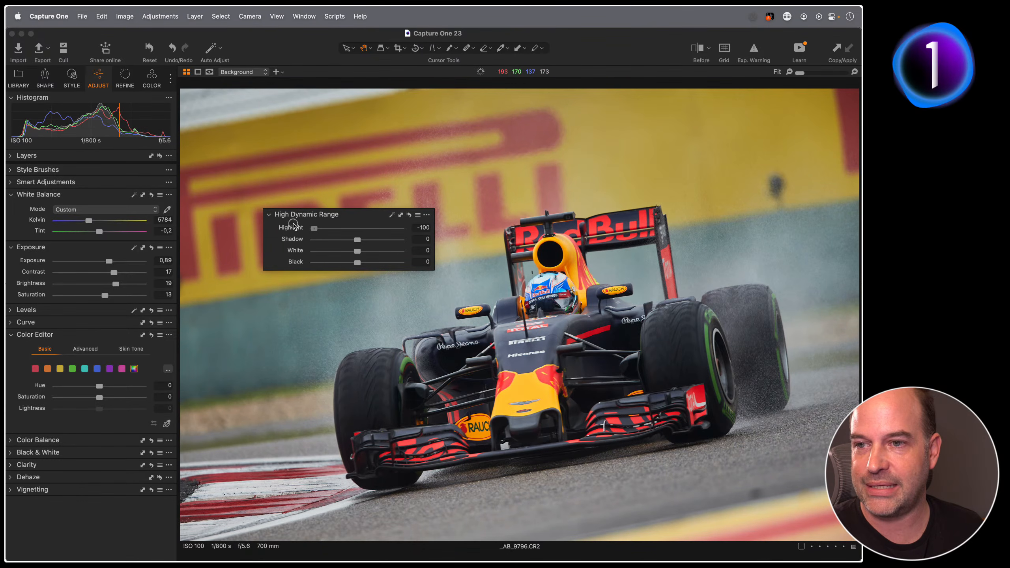
pyautogui.doubleClick(543, 284)
pyautogui.moveTo(526, 309); pyautogui.dragTo(525, 217)
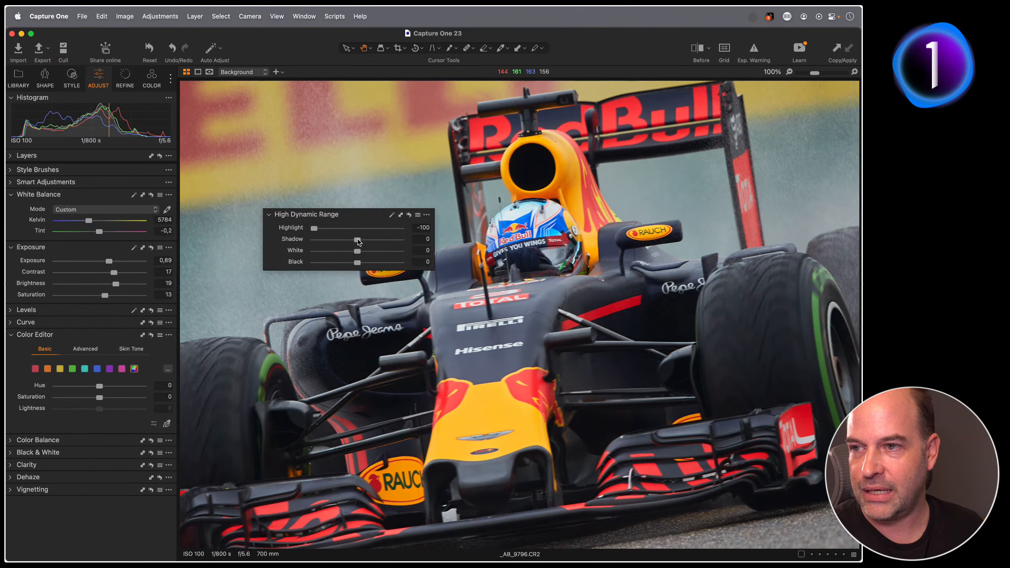
pyautogui.moveTo(314, 228); pyautogui.dragTo(333, 228)
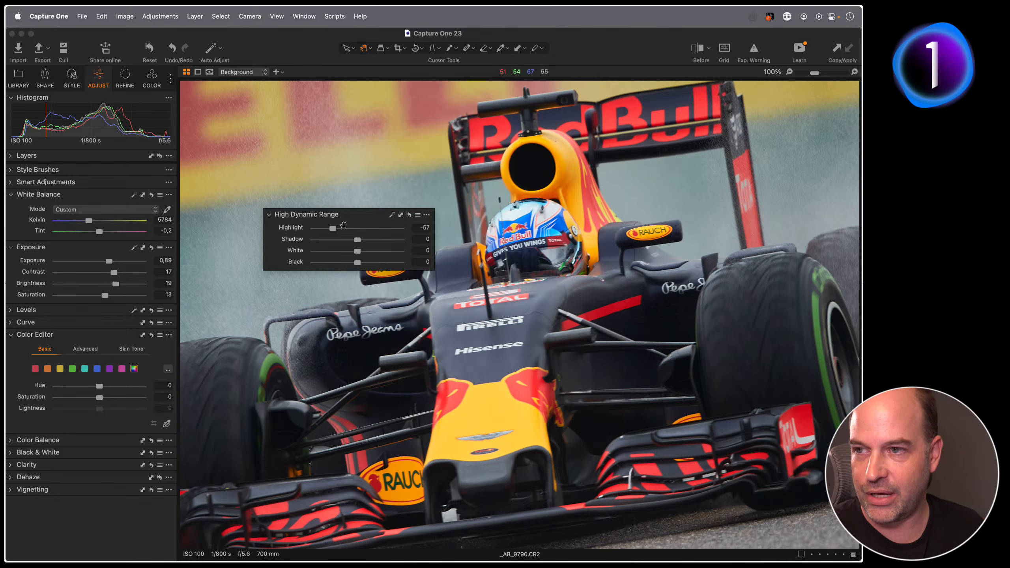
pyautogui.moveTo(333, 228)
pyautogui.mouseDown()
pyautogui.moveTo(351, 228)
pyautogui.moveTo(337, 228)
pyautogui.mouseUp()
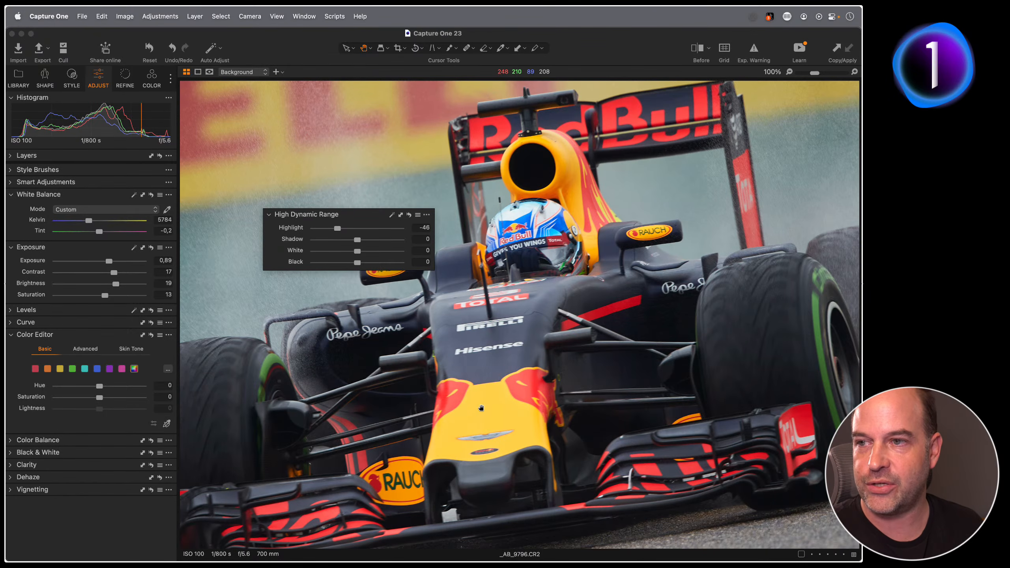
pyautogui.doubleClick(359, 228)
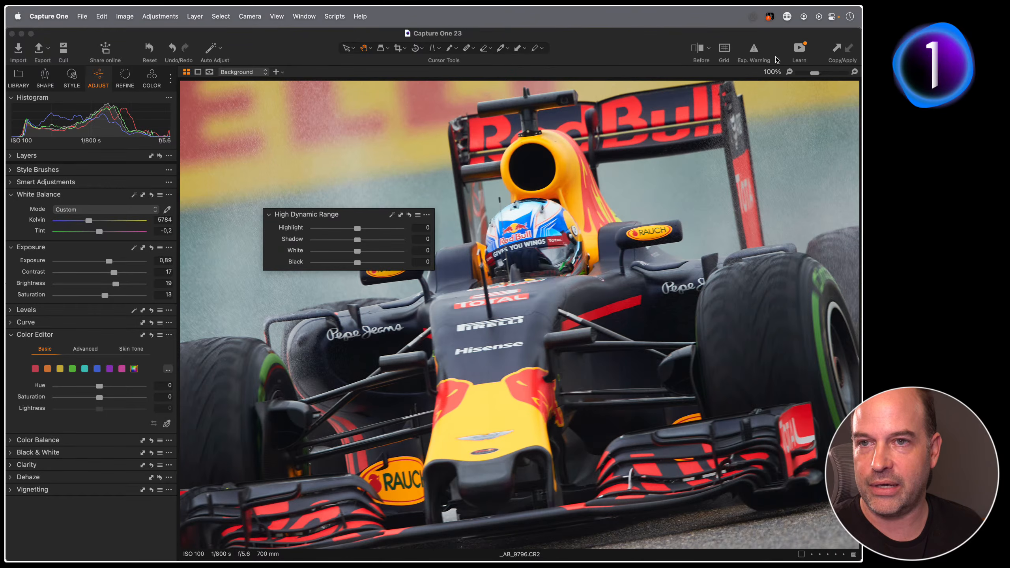
# - Set Highlight to -49 with the exposure warning switched on, and switch the warning off again
pyautogui.click(754, 50)
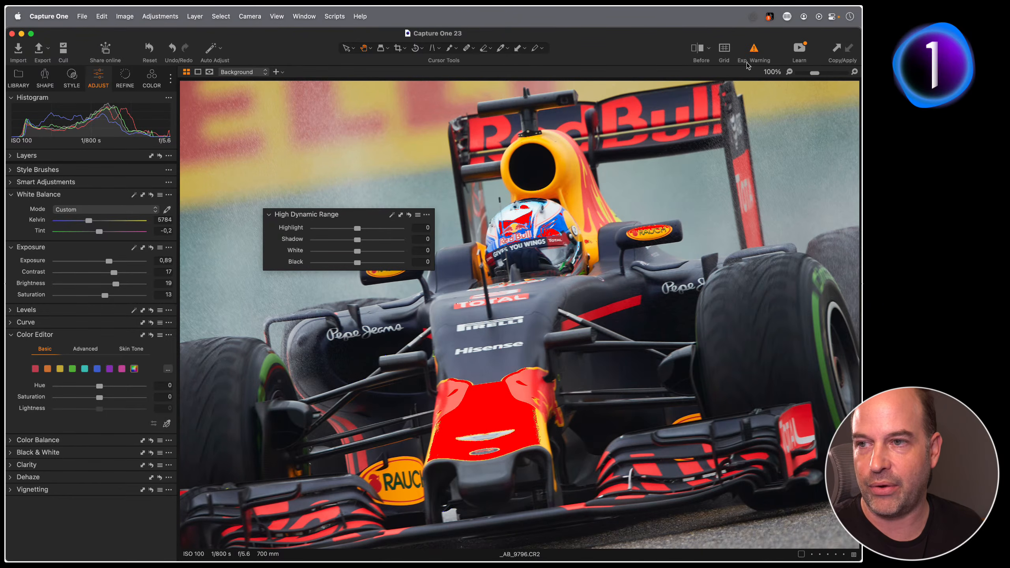
pyautogui.moveTo(357, 228); pyautogui.dragTo(336, 229)
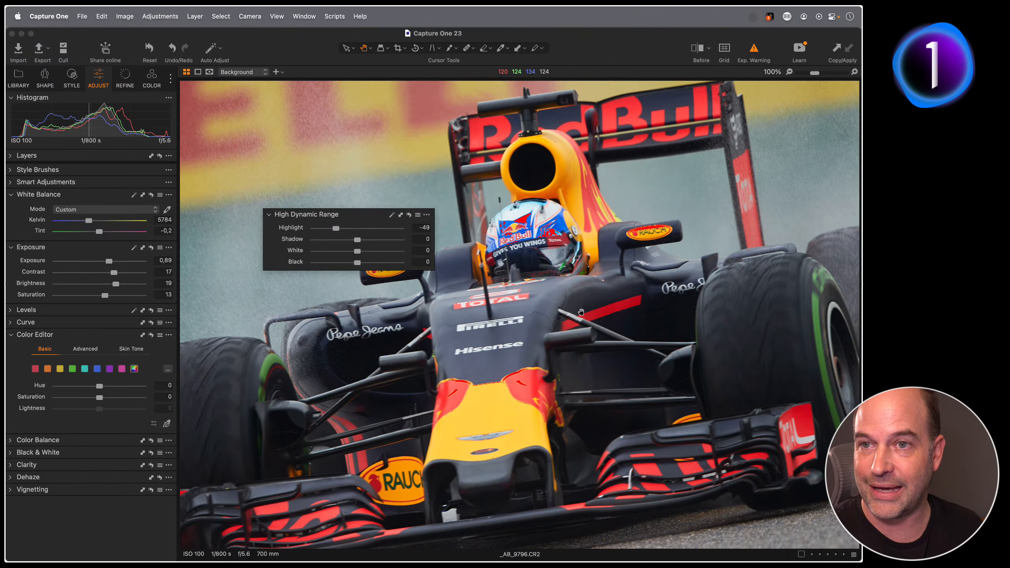
pyautogui.click(753, 57)
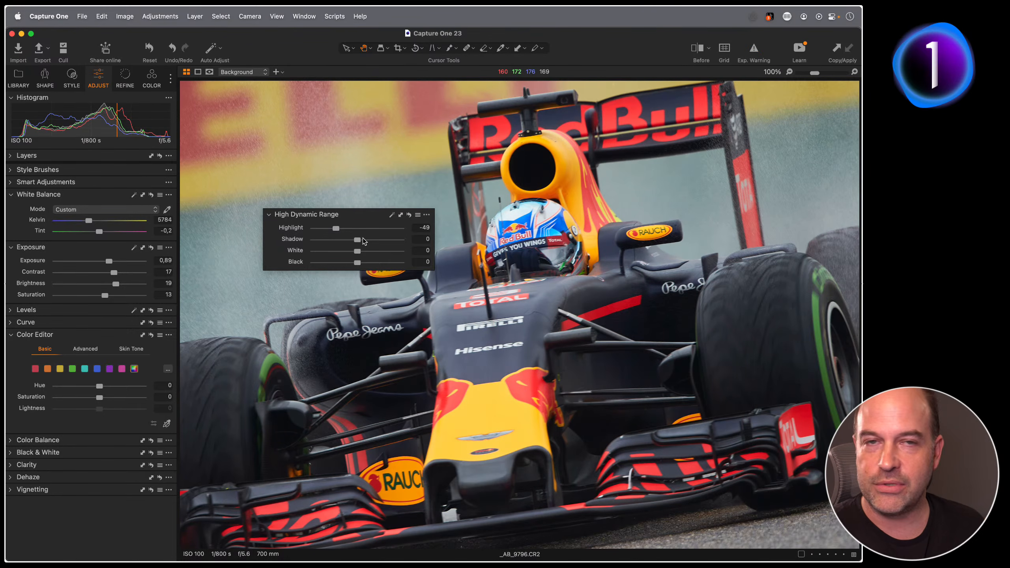
# - Try Shadow at 100 and Black at 100 on the whole race car image, resetting each one
pyautogui.doubleClick(419, 285)
pyautogui.moveTo(358, 240); pyautogui.dragTo(402, 241)
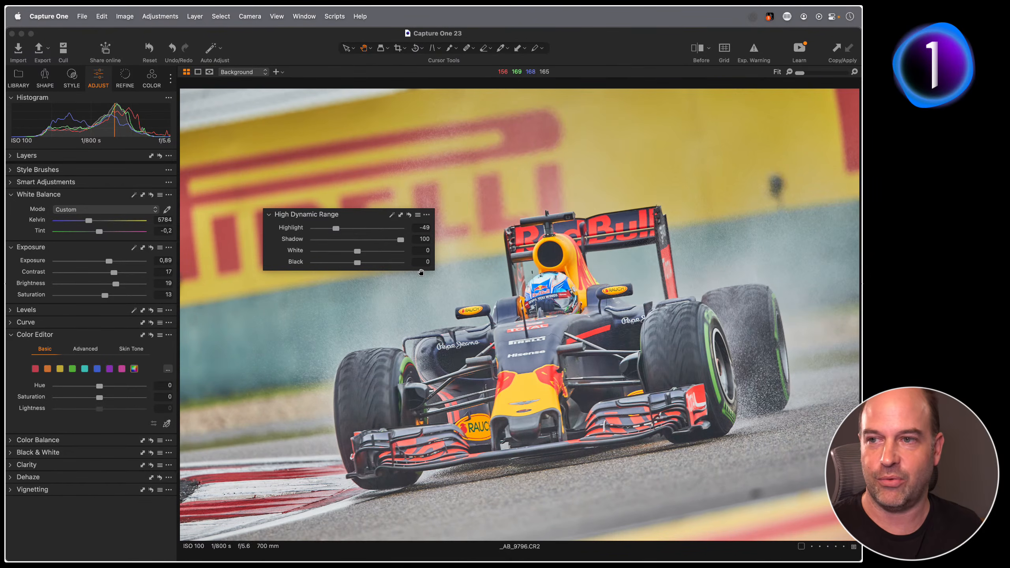
pyautogui.moveTo(400, 240)
pyautogui.mouseDown()
pyautogui.moveTo(362, 241)
pyautogui.moveTo(403, 241)
pyautogui.mouseUp()
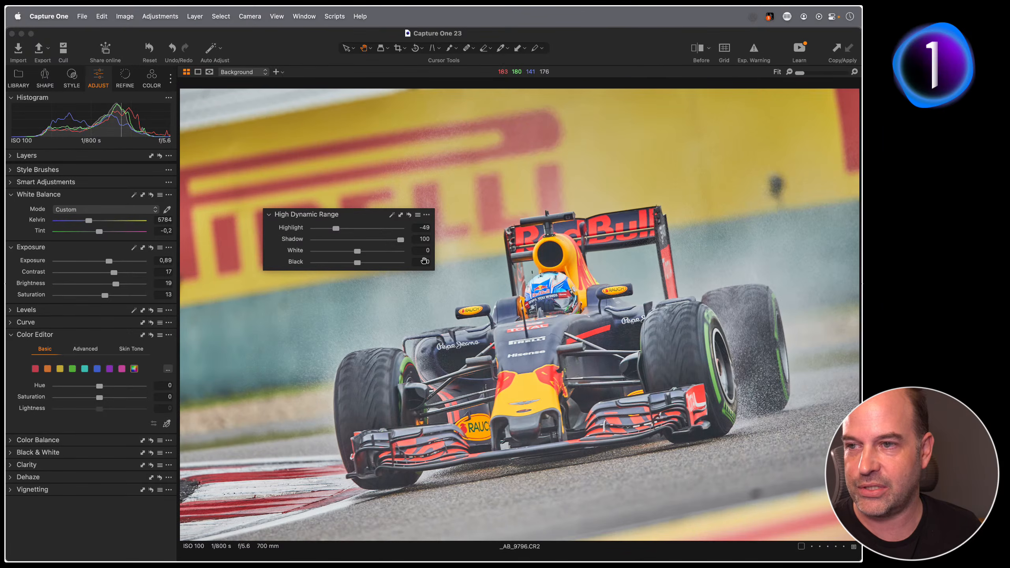
pyautogui.doubleClick(366, 240)
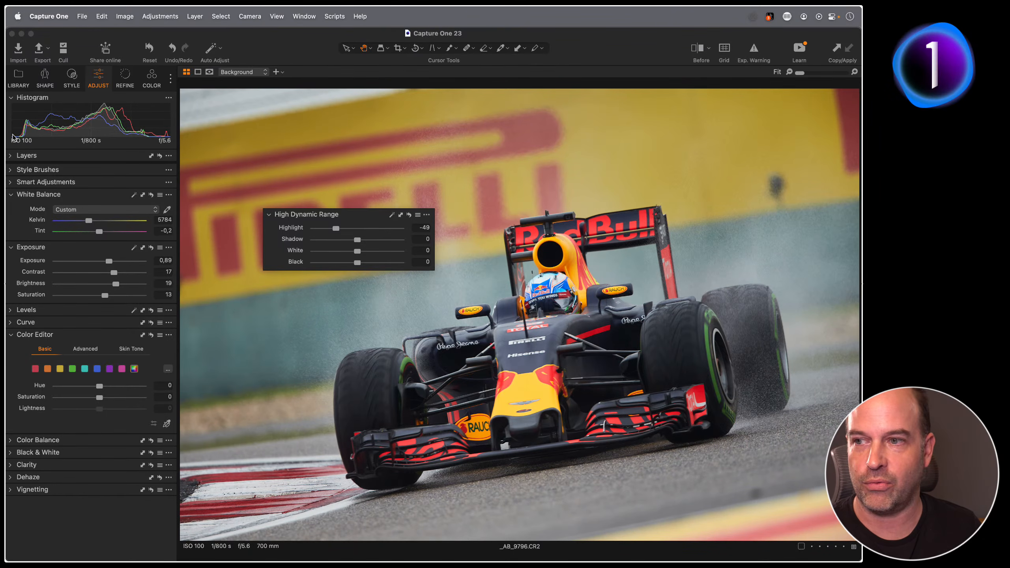
pyautogui.moveTo(357, 262); pyautogui.dragTo(403, 263)
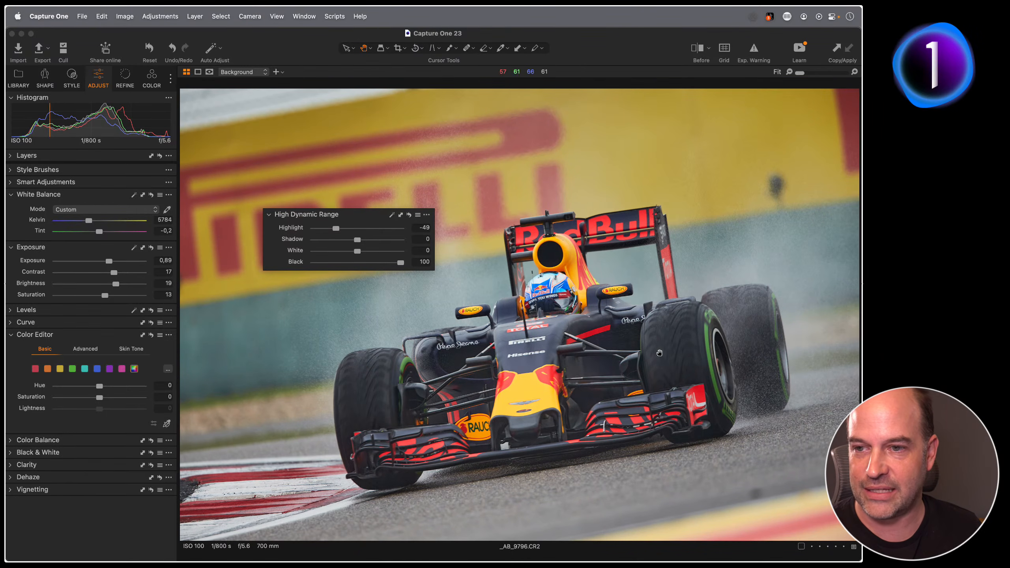
pyautogui.doubleClick(296, 263)
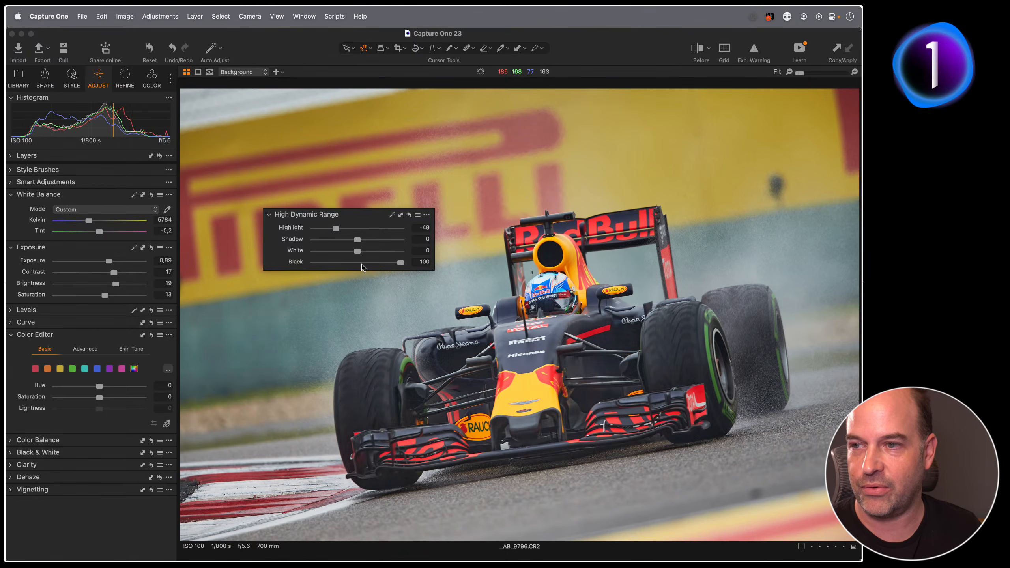
# - Test Shadow at 100 again for comparison, reset it, and set Shadow to 21
pyautogui.moveTo(357, 241); pyautogui.dragTo(401, 240)
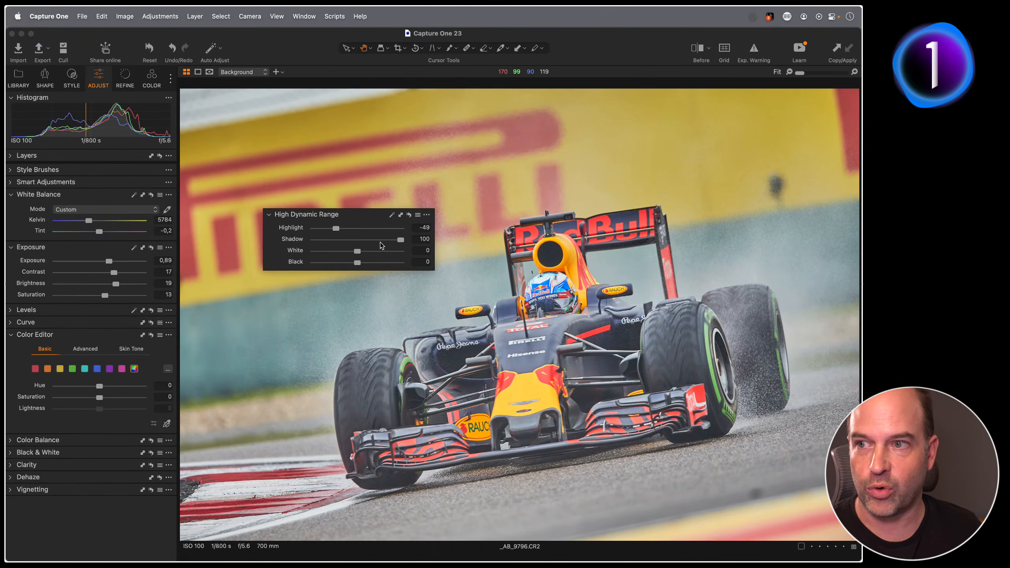
pyautogui.doubleClick(381, 241)
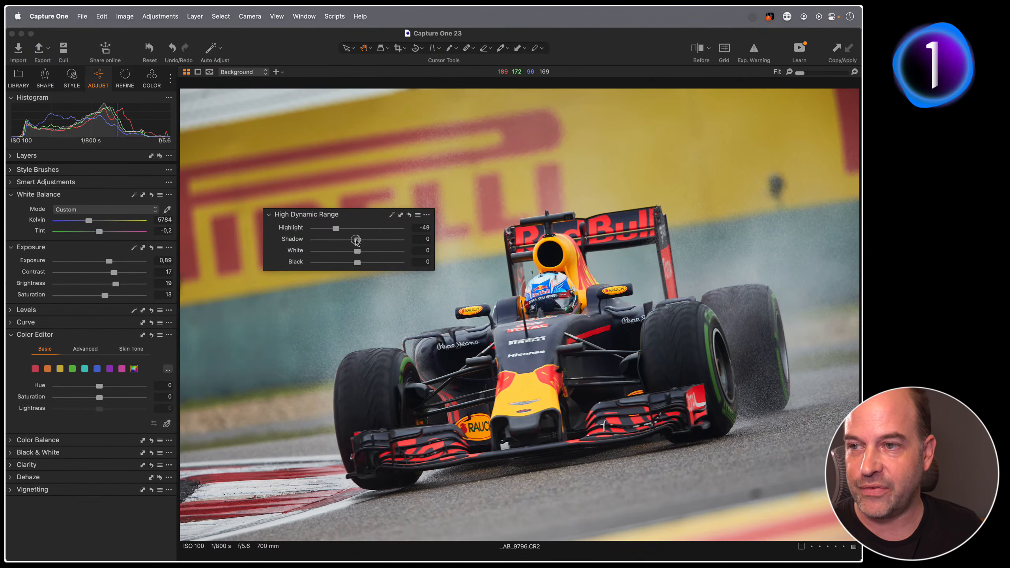
pyautogui.moveTo(356, 240); pyautogui.dragTo(366, 243)
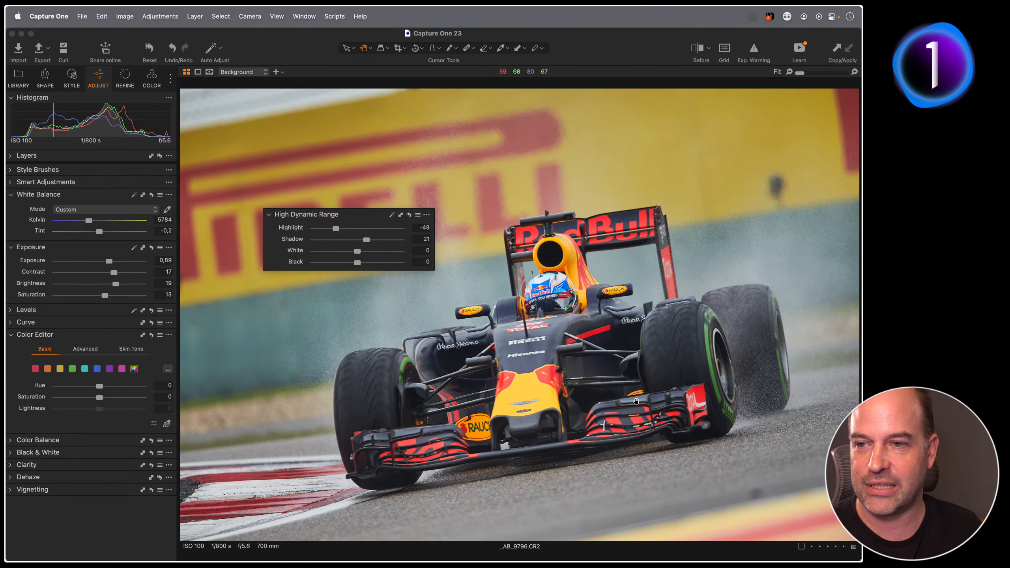
# - Set Black to -25 and compare the dark bodywork and tyres with and without it at 100%
pyautogui.moveTo(357, 266); pyautogui.dragTo(346, 263)
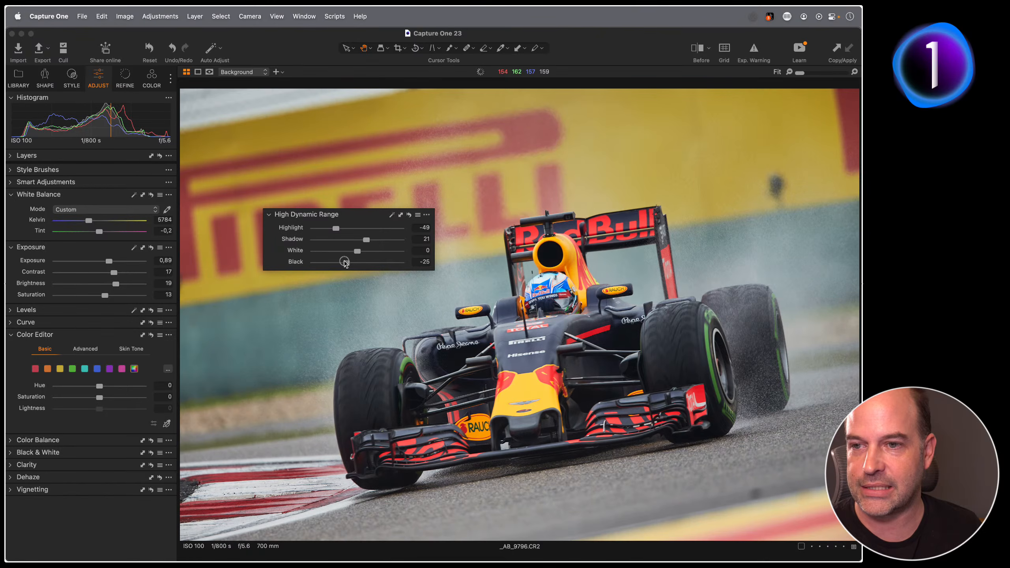
pyautogui.click(409, 215)
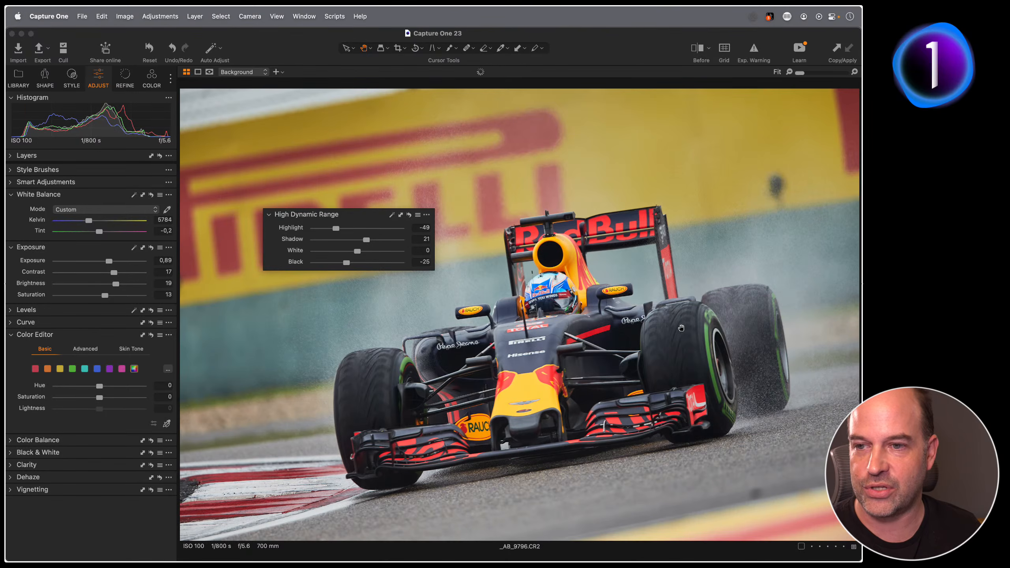
pyautogui.click(604, 360)
pyautogui.moveTo(560, 353); pyautogui.dragTo(590, 314)
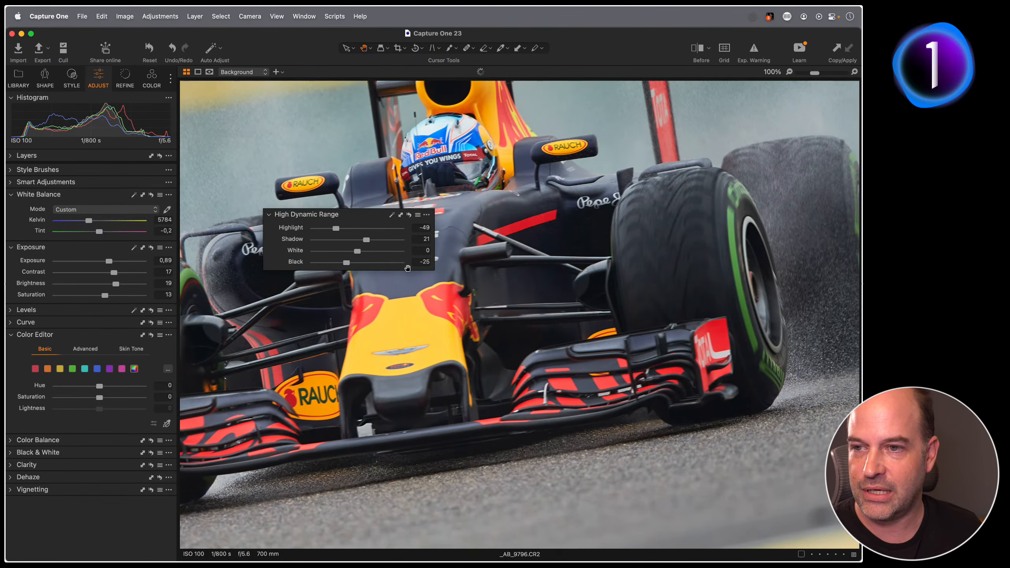
pyautogui.doubleClick(293, 239)
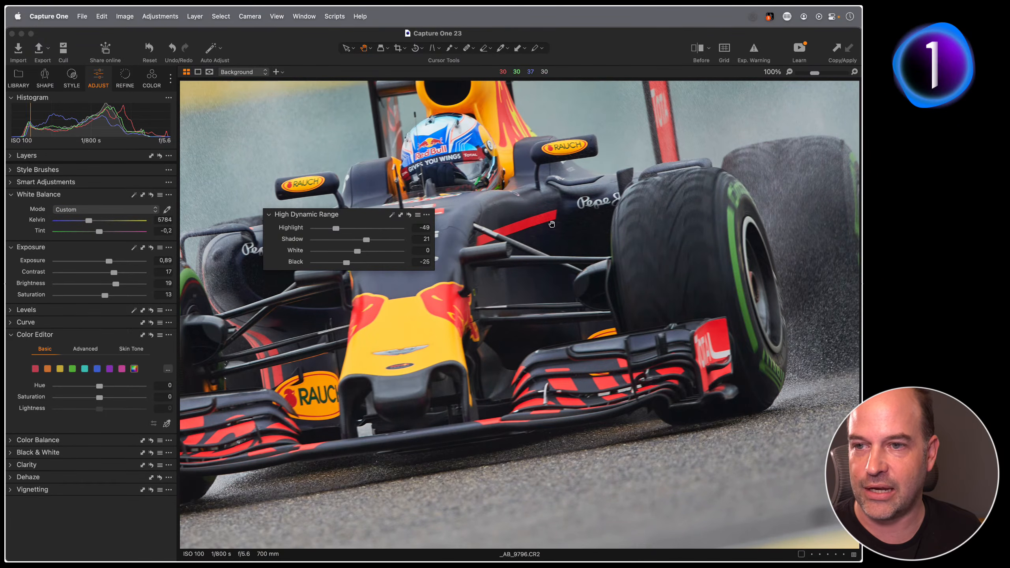
pyautogui.click(293, 262)
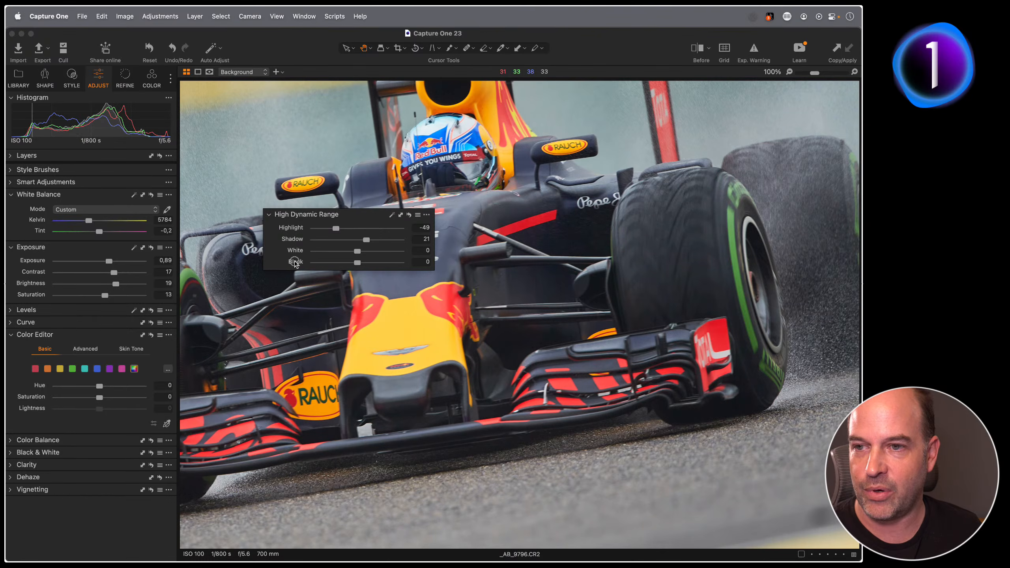
pyautogui.doubleClick(546, 331)
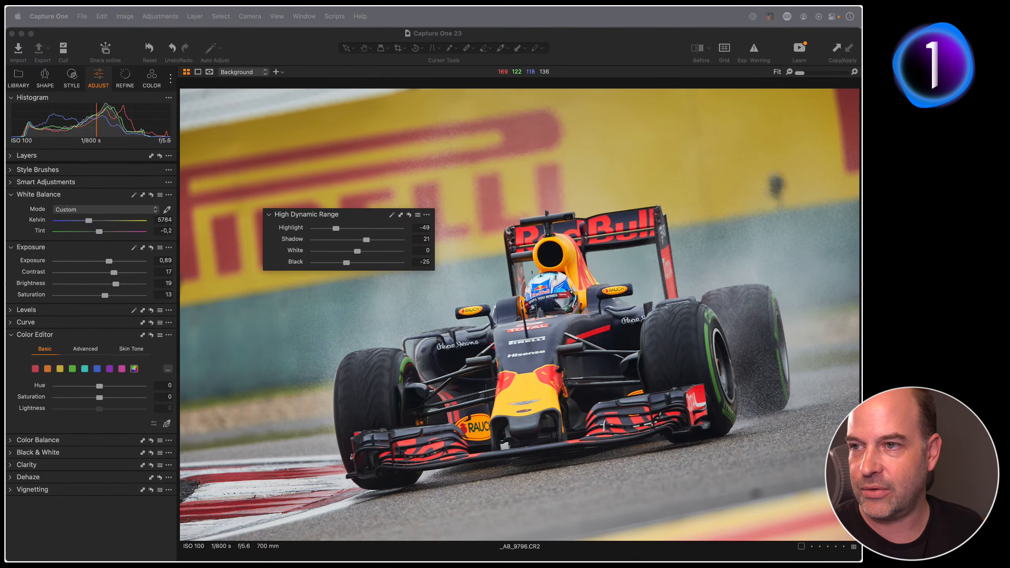
# - Dock the High Dynamic Range tool below Exposure and float the Levels tool over the image
pyautogui.moveTo(306, 214); pyautogui.dragTo(103, 339)
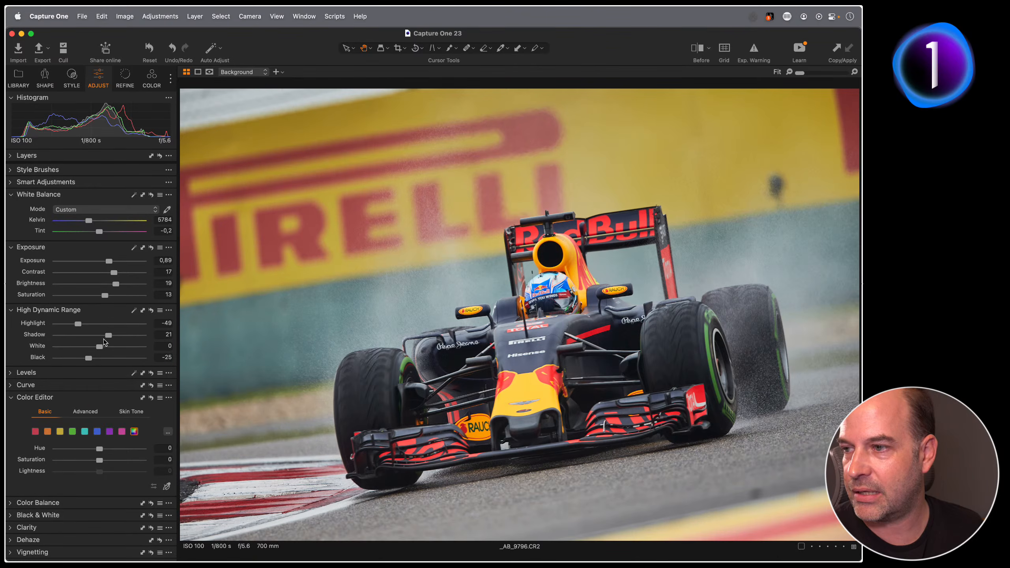
pyautogui.moveTo(65, 374); pyautogui.dragTo(252, 250)
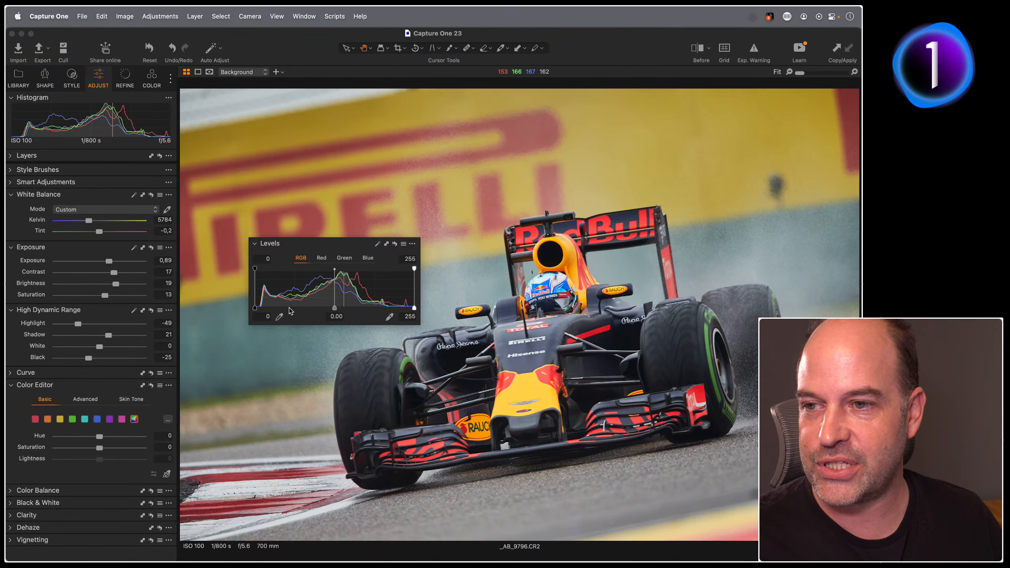
# - Try the Levels input points at 10 for shadows and 243 for highlights, and reset Levels
pyautogui.moveTo(255, 310); pyautogui.dragTo(259, 310)
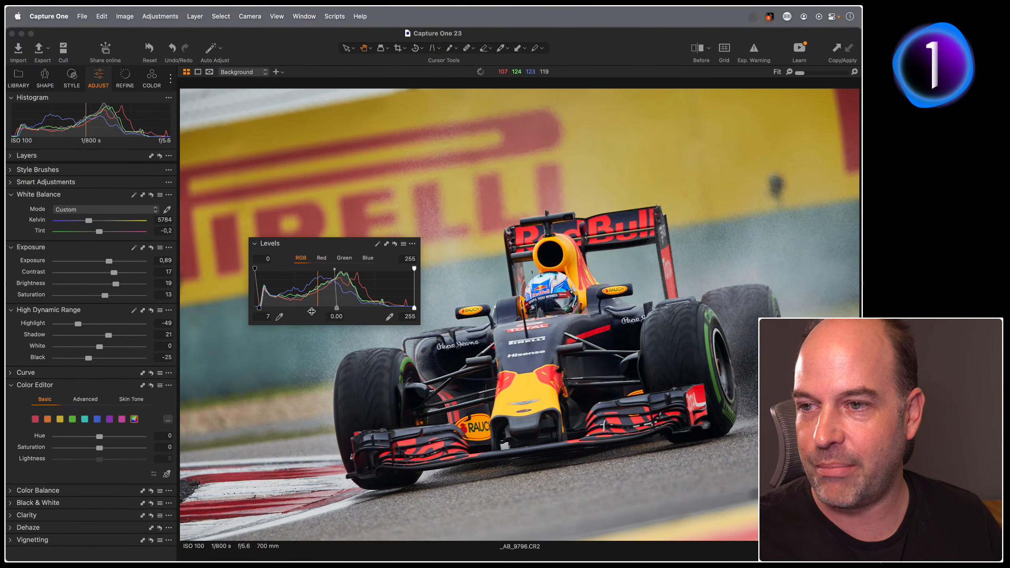
pyautogui.moveTo(414, 309); pyautogui.dragTo(406, 308)
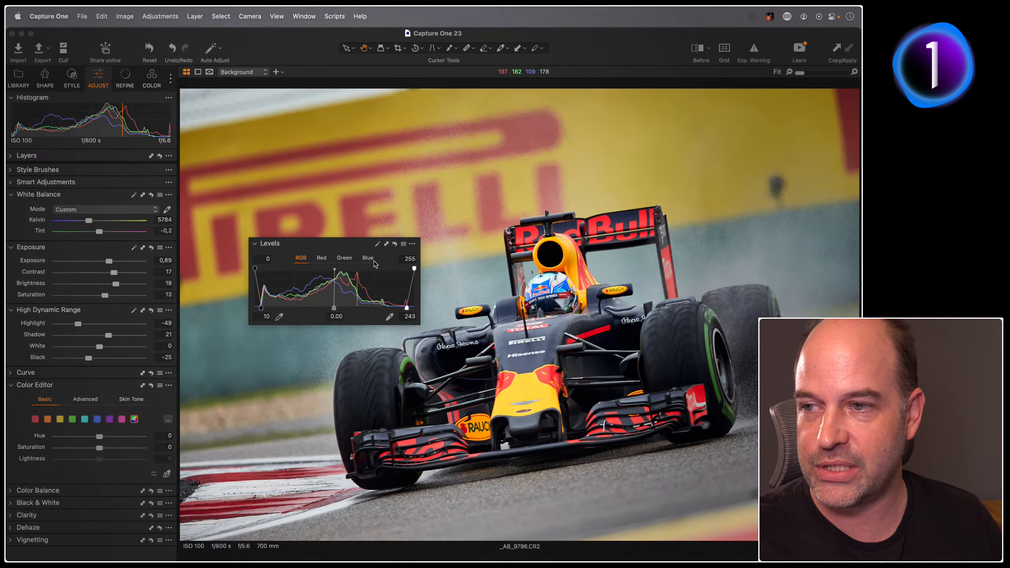
pyautogui.moveTo(259, 310); pyautogui.dragTo(261, 310)
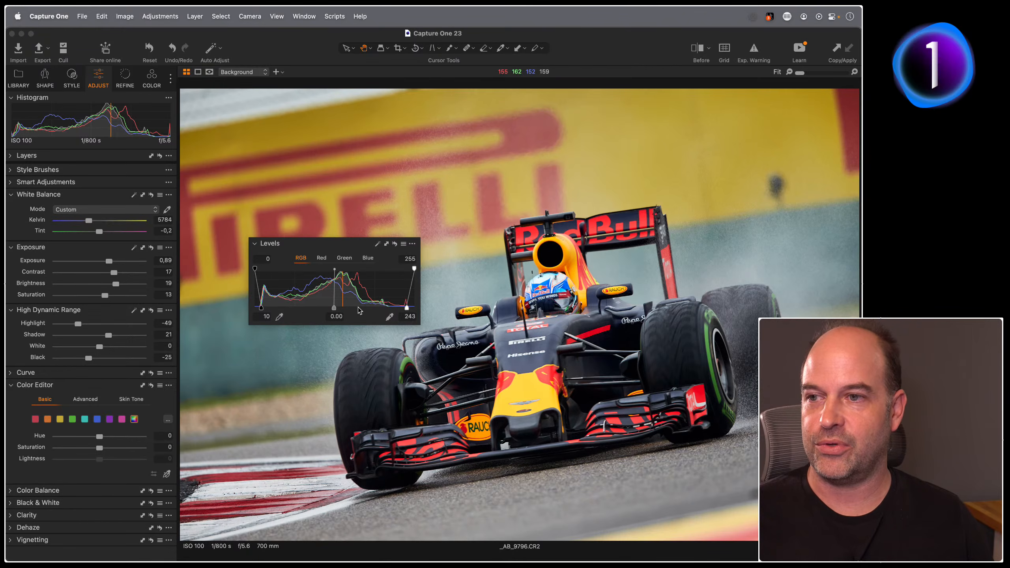
pyautogui.click(393, 243)
# - Float the Histogram above Levels for comparison, try the automatic Levels adjustment, and reset Levels
pyautogui.moveTo(60, 98); pyautogui.dragTo(303, 167)
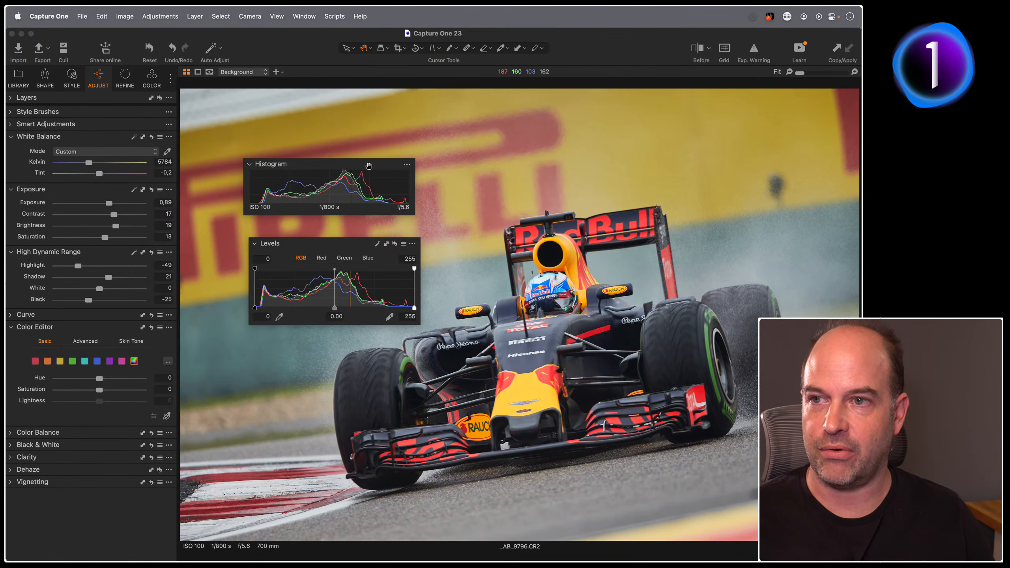
pyautogui.click(377, 244)
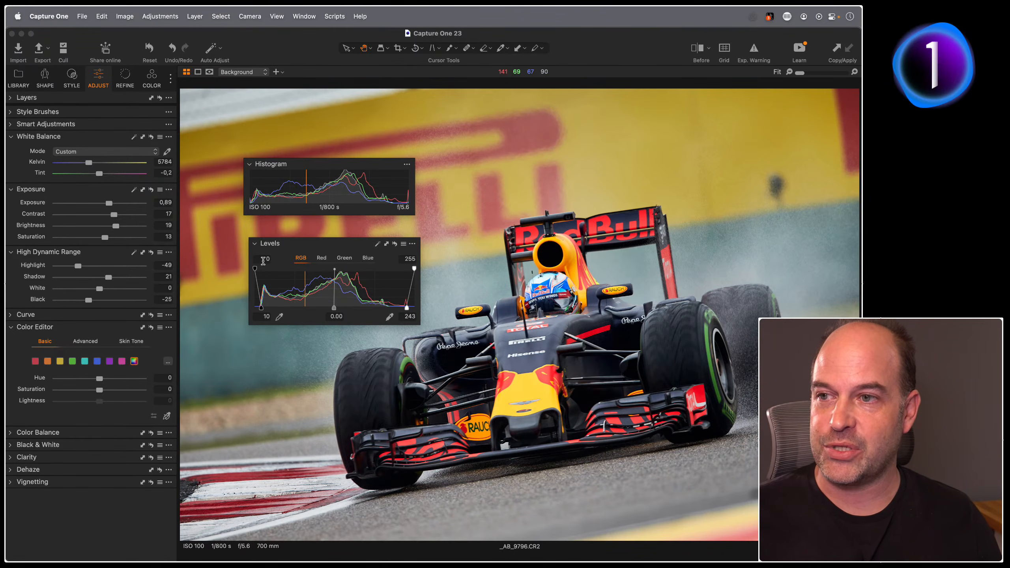
pyautogui.moveTo(256, 269)
pyautogui.mouseDown()
pyautogui.moveTo(292, 272)
pyautogui.moveTo(252, 270)
pyautogui.mouseUp()
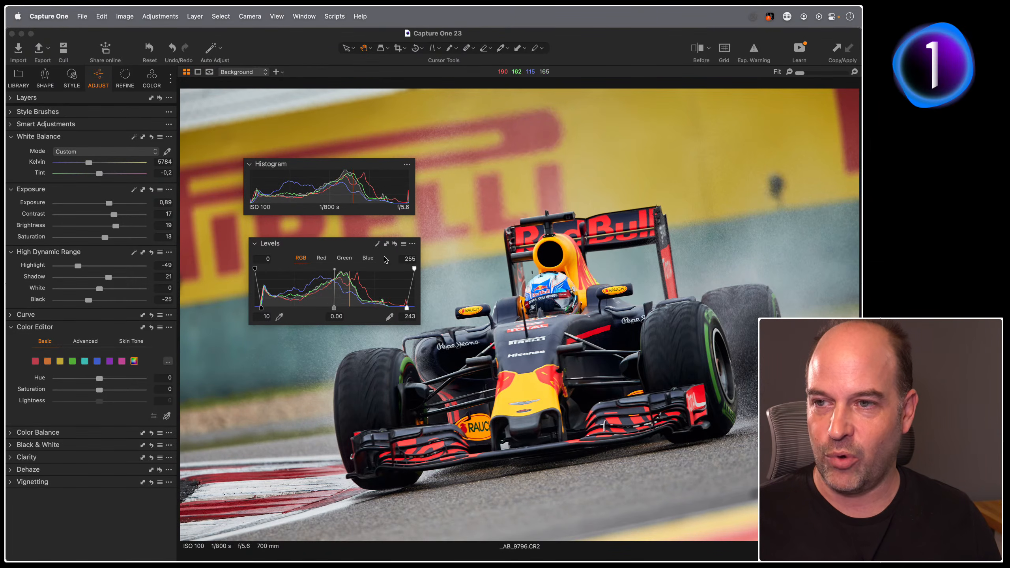
pyautogui.click(390, 244)
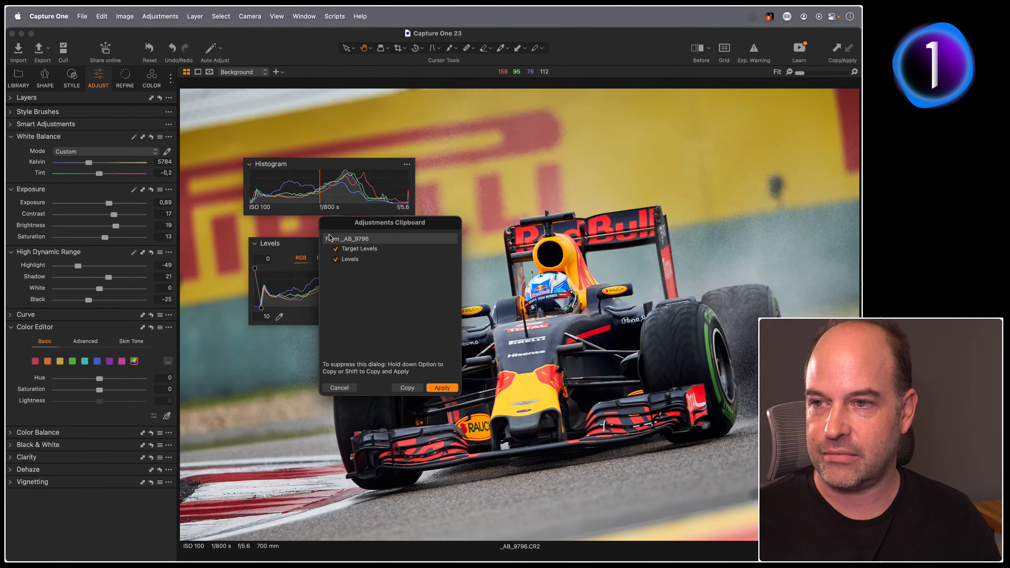
pyautogui.click(397, 388)
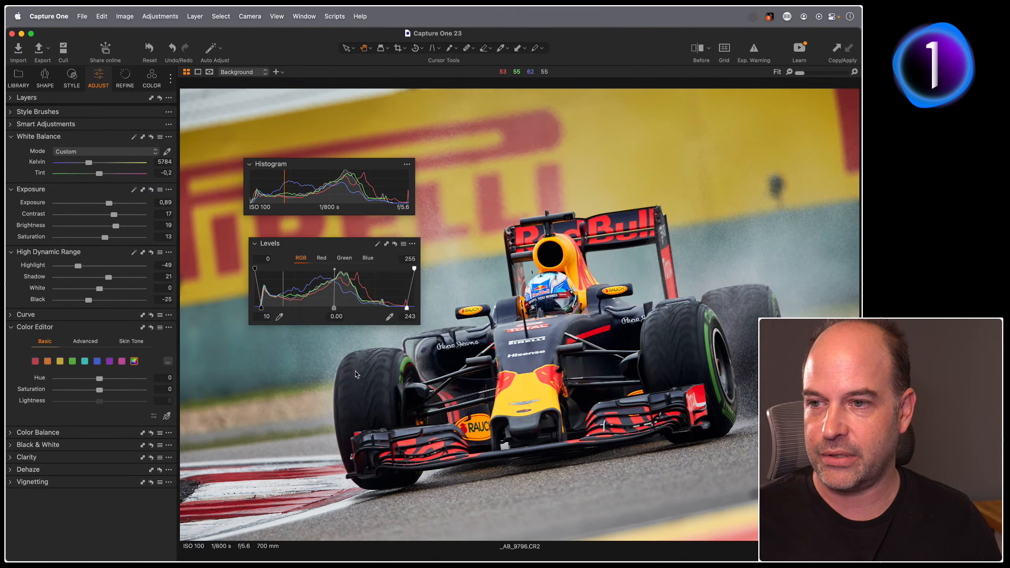
pyautogui.click(395, 244)
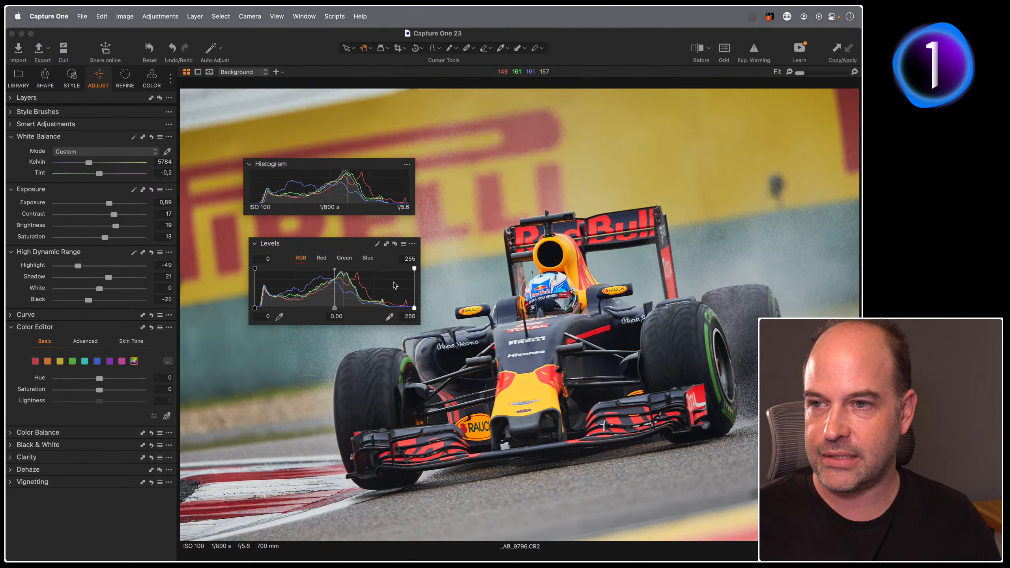
# - Auto-adjust Levels, refine the input points to 8 and 247, and dock Levels below Curve and the Histogram above Layers
pyautogui.click(378, 245)
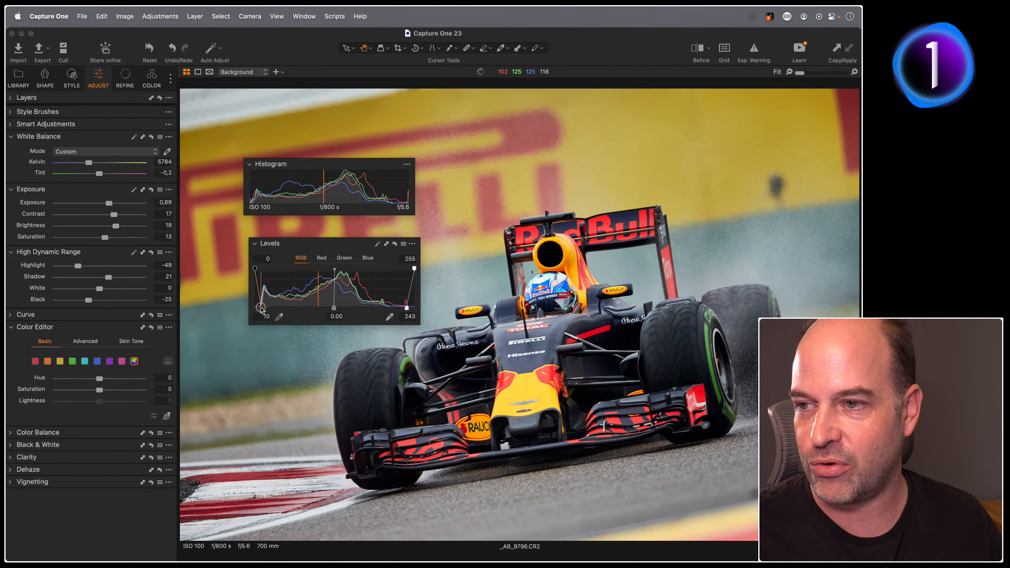
pyautogui.moveTo(260, 307); pyautogui.dragTo(259, 307)
pyautogui.moveTo(407, 308); pyautogui.dragTo(409, 308)
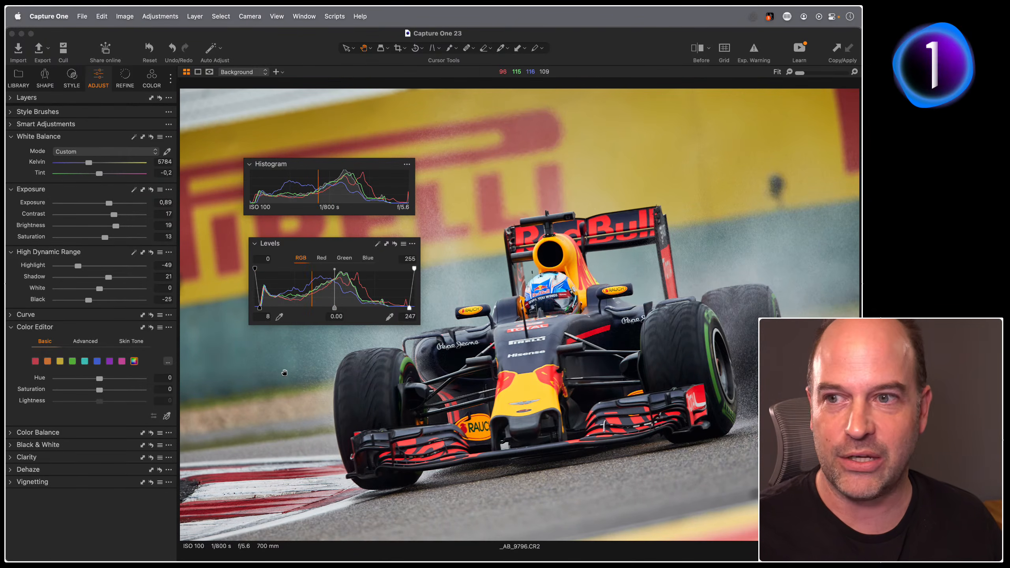
pyautogui.moveTo(300, 244); pyautogui.dragTo(94, 283)
pyautogui.moveTo(302, 169); pyautogui.dragTo(80, 100)
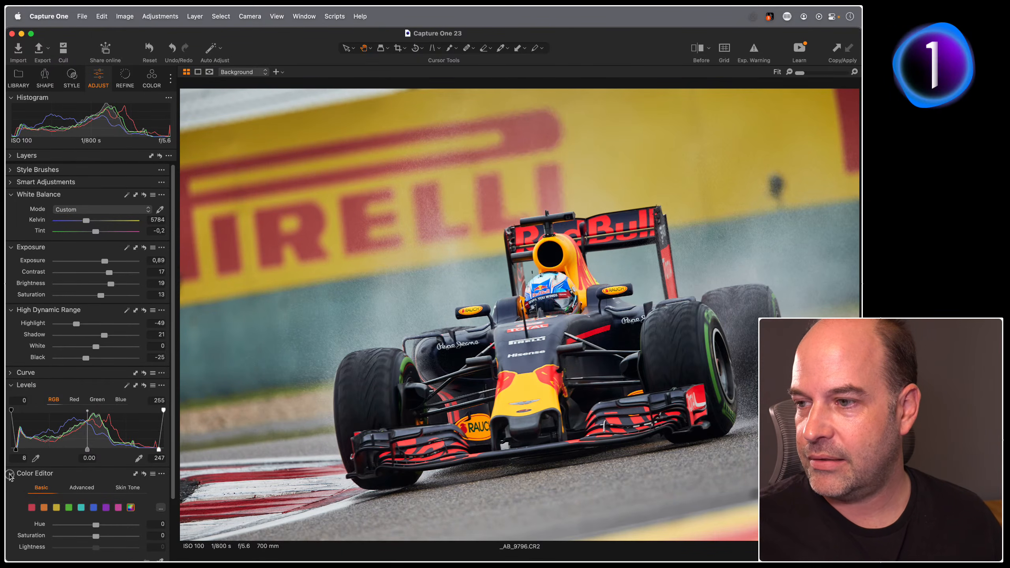
# - Collapse the Color Editor and float the Clarity tool over the image
pyautogui.click(21, 475)
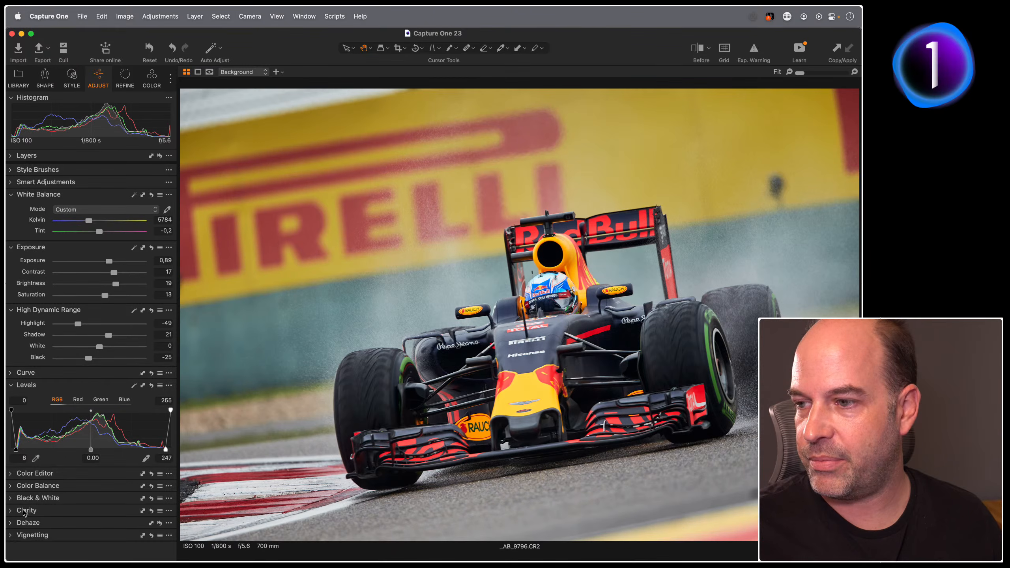
pyautogui.moveTo(23, 512); pyautogui.dragTo(262, 259)
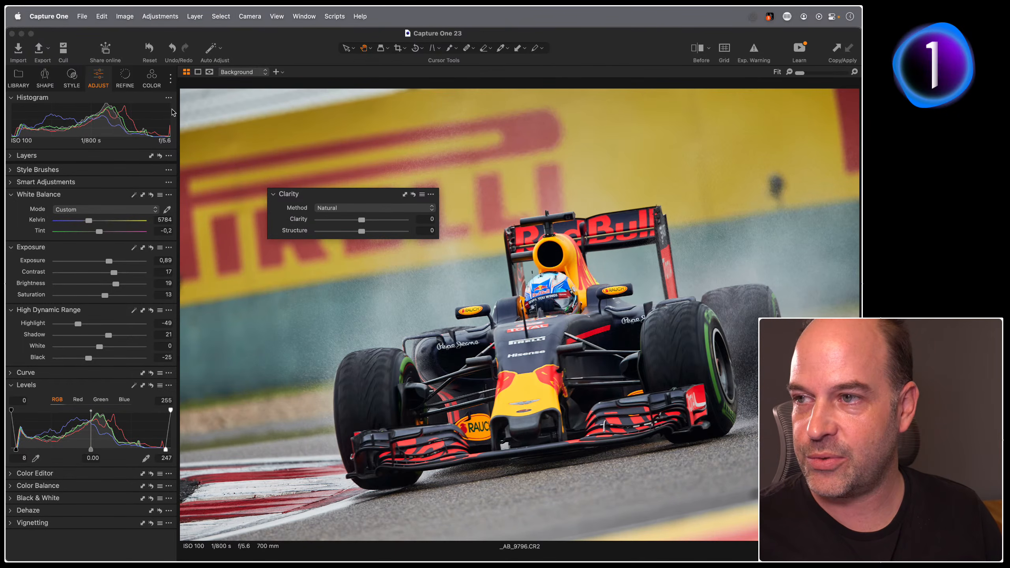
# - Try Clarity at 49 with the Natural method, examine the car's front at 100%, and reset Clarity
pyautogui.moveTo(361, 220); pyautogui.dragTo(383, 222)
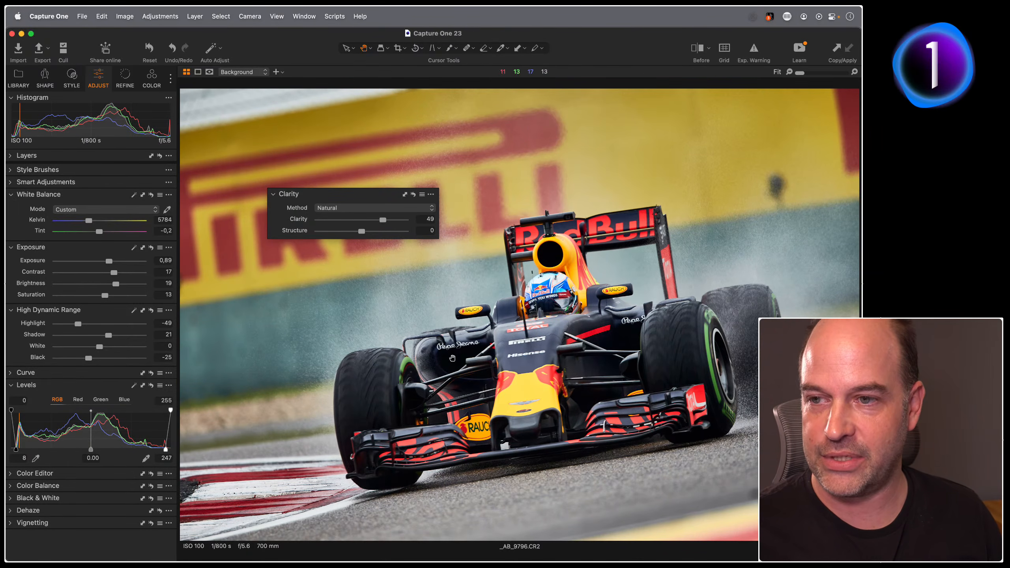
pyautogui.doubleClick(452, 358)
pyautogui.moveTo(521, 322); pyautogui.dragTo(523, 227)
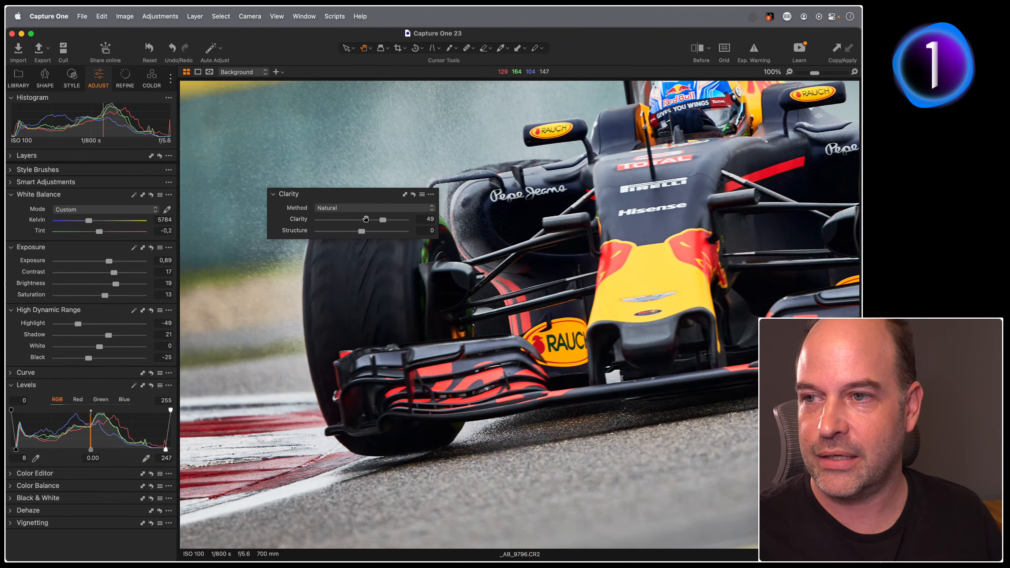
pyautogui.doubleClick(383, 220)
# - Try Contrast at 50 to compare it with Clarity, and set Contrast to 13
pyautogui.moveTo(114, 273); pyautogui.dragTo(143, 273)
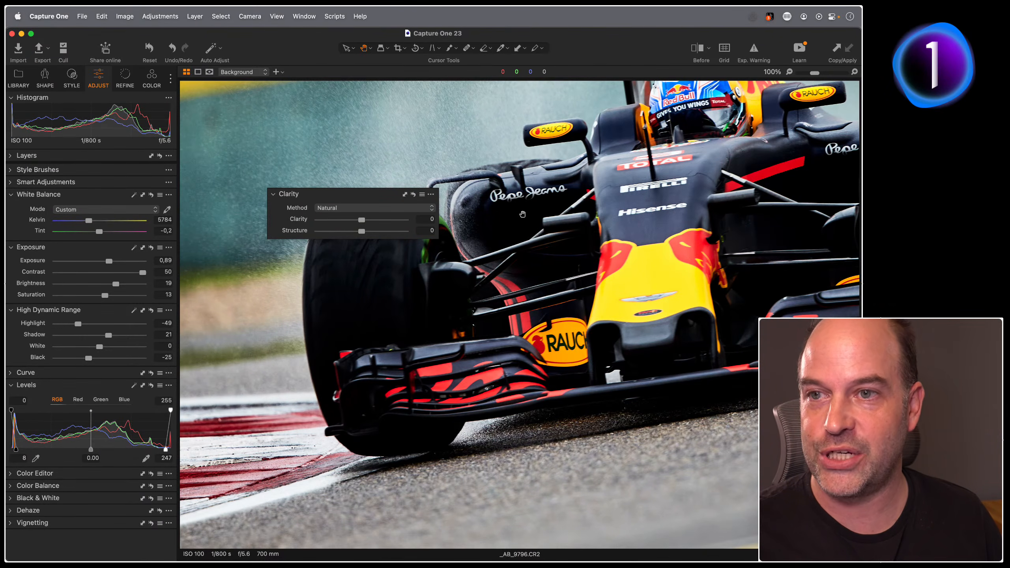
pyautogui.moveTo(121, 273); pyautogui.dragTo(115, 273)
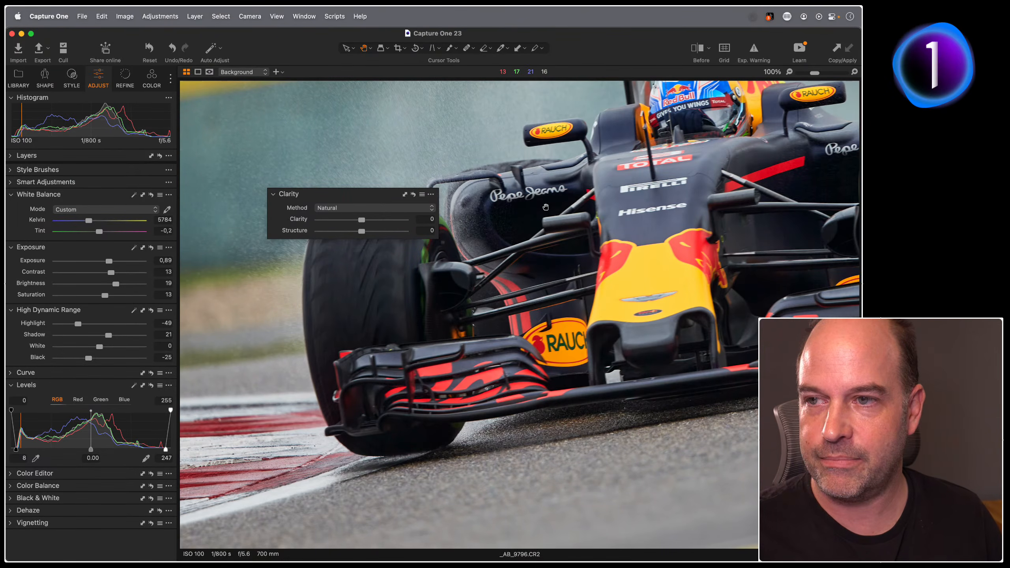
# - Try Clarity at 36, set it to 26, and check the helmet area at 100%
pyautogui.moveTo(365, 221); pyautogui.dragTo(380, 221)
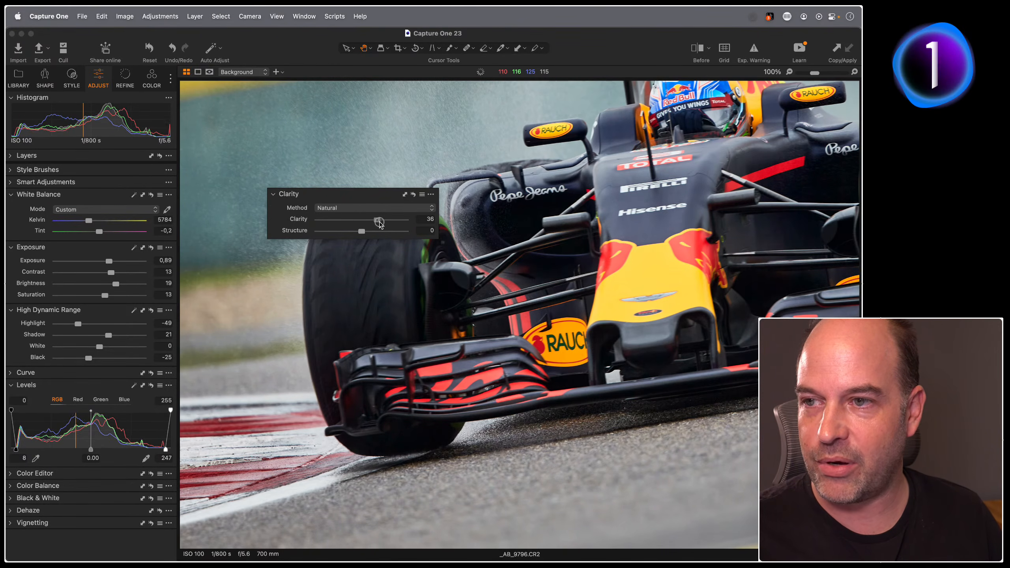
pyautogui.click(503, 260)
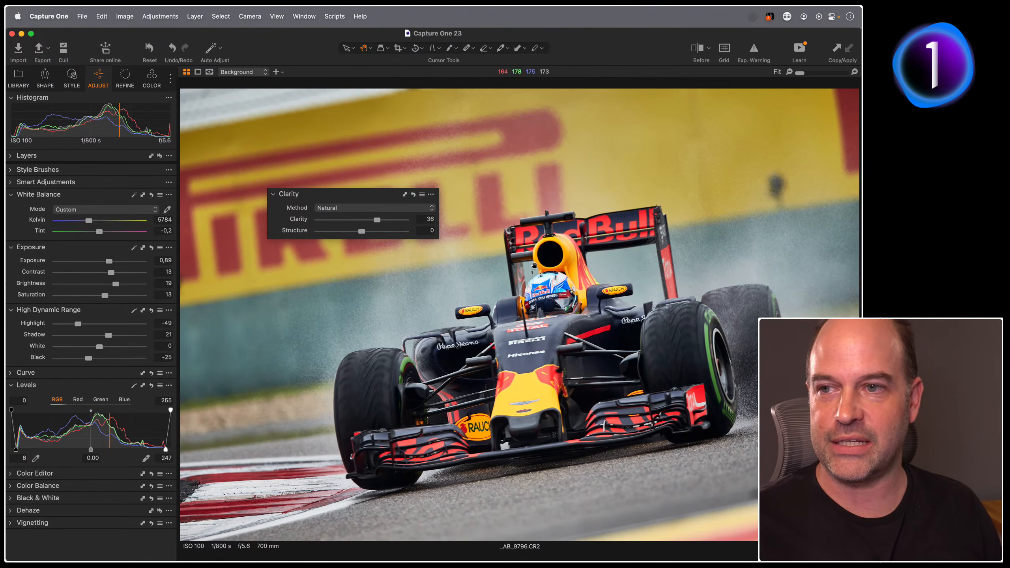
pyautogui.moveTo(376, 221); pyautogui.dragTo(372, 221)
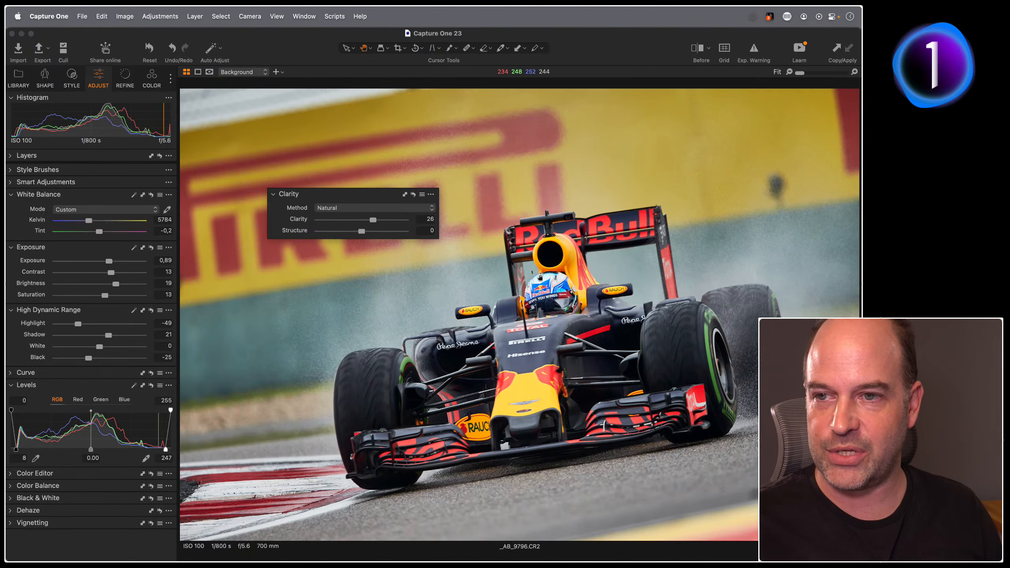
pyautogui.click(544, 264)
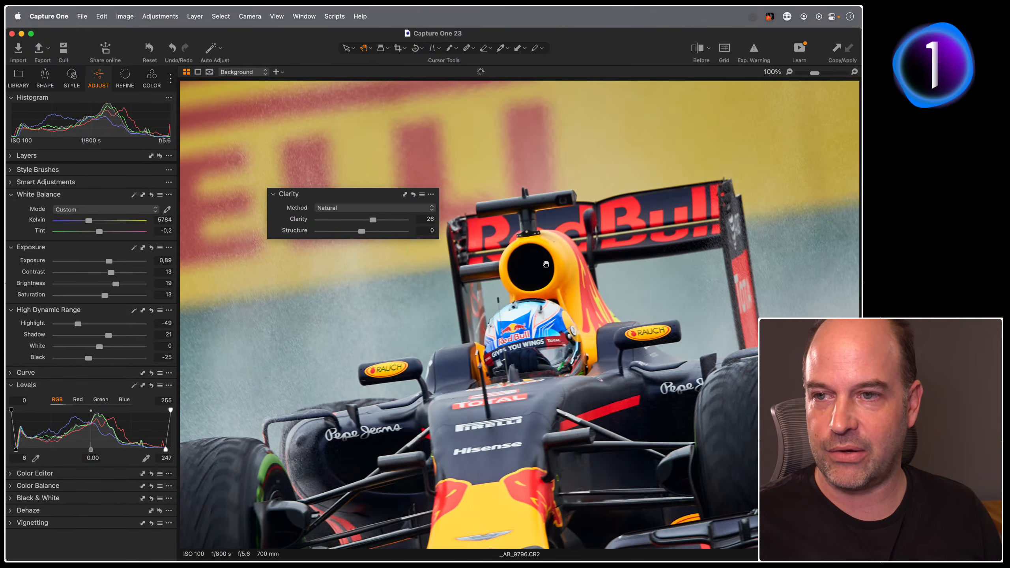
pyautogui.click(533, 313)
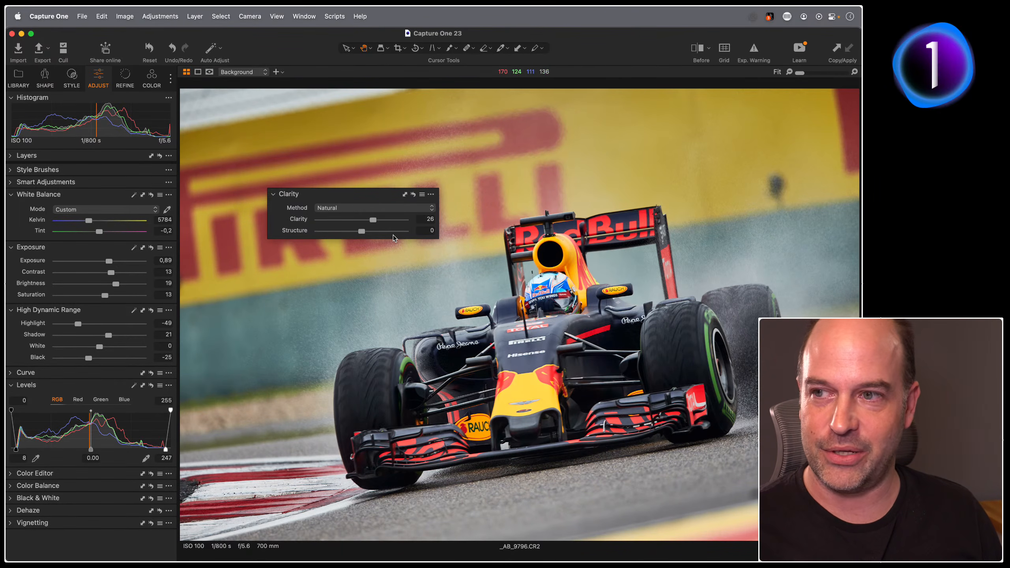
# - Test Structure at 24 while examining the helmet and sidepod at 200%, reset it, and return to the thumbnail overview
pyautogui.click(490, 292)
pyautogui.moveTo(502, 299); pyautogui.dragTo(449, 202)
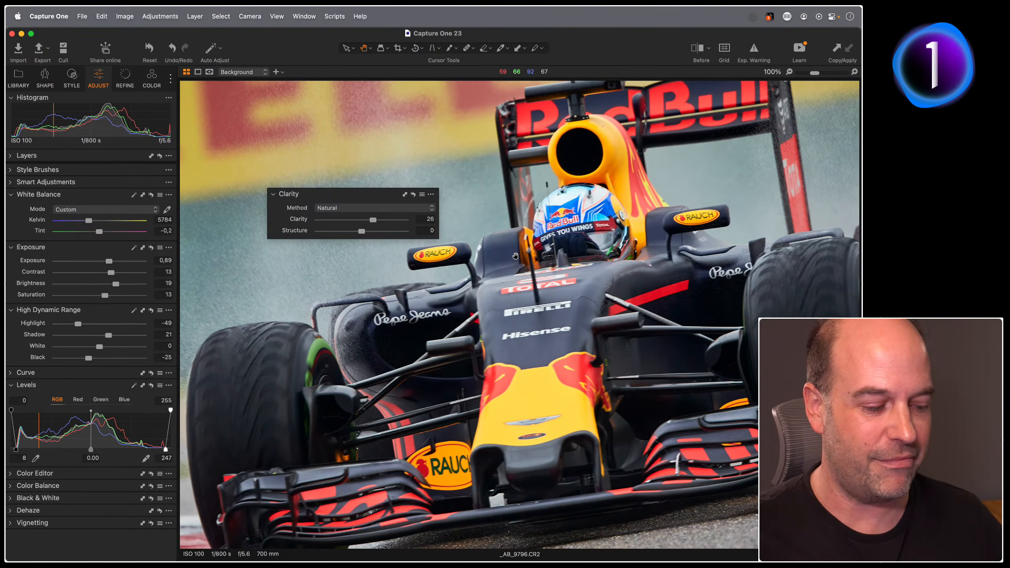
pyautogui.press('super+plus')
pyautogui.moveTo(627, 138); pyautogui.dragTo(540, 226)
pyautogui.press('F1')
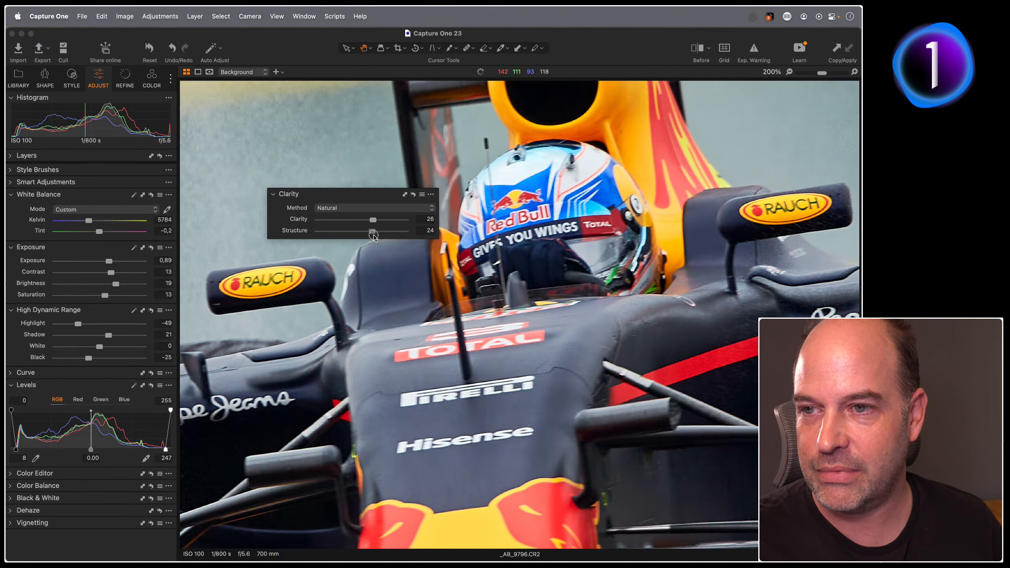
pyautogui.moveTo(236, 315); pyautogui.dragTo(395, 292)
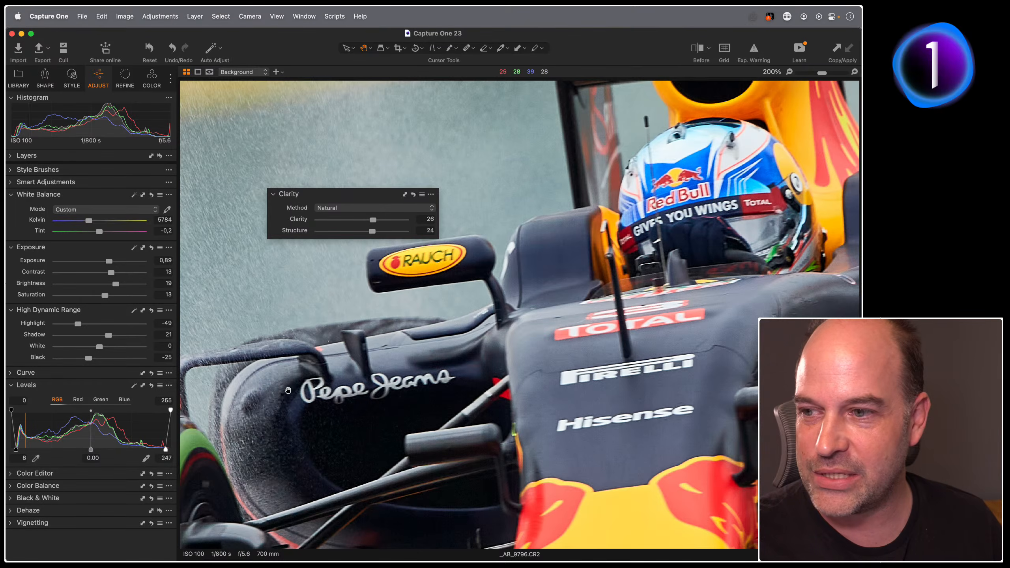
pyautogui.moveTo(288, 390); pyautogui.dragTo(442, 330)
pyautogui.moveTo(372, 286); pyautogui.dragTo(345, 320)
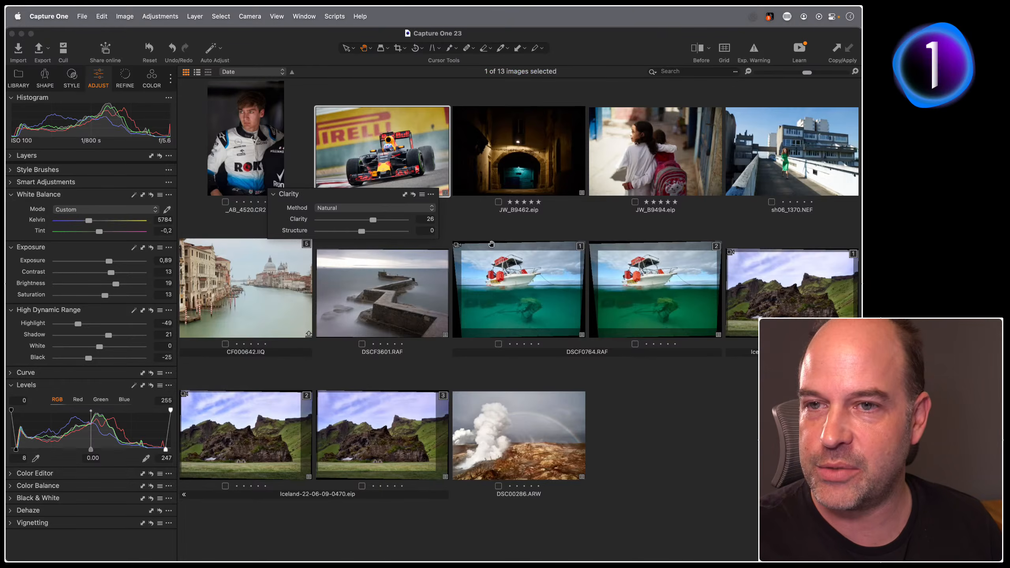
# - Open CF000642.IIQ, try Structure at 100 while viewing the building facades at 100%, set Structure to 22, and return to the thumbnails
pyautogui.doubleClick(251, 319)
pyautogui.press('g')
pyautogui.press('g')
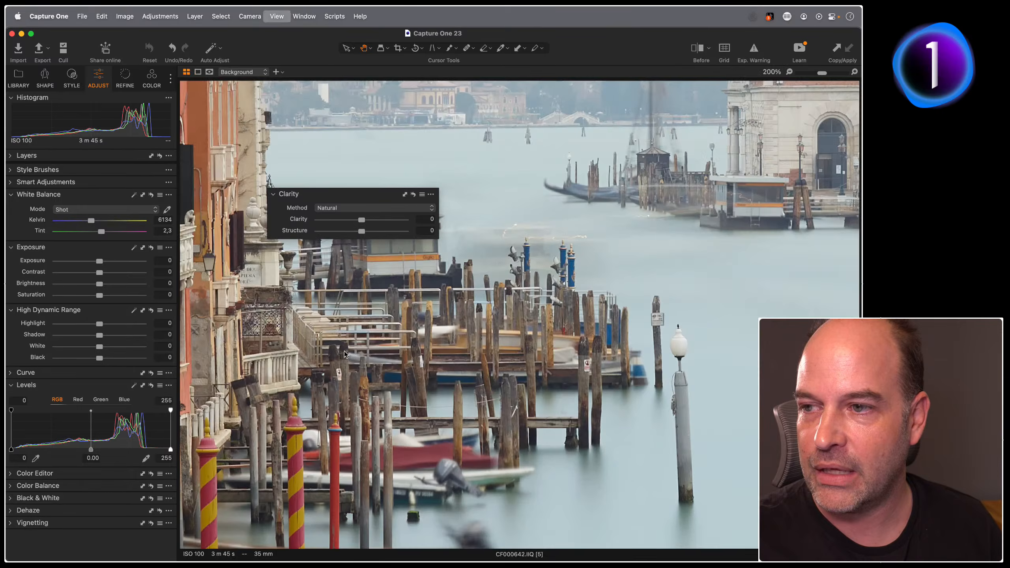
pyautogui.moveTo(316, 347); pyautogui.dragTo(399, 307)
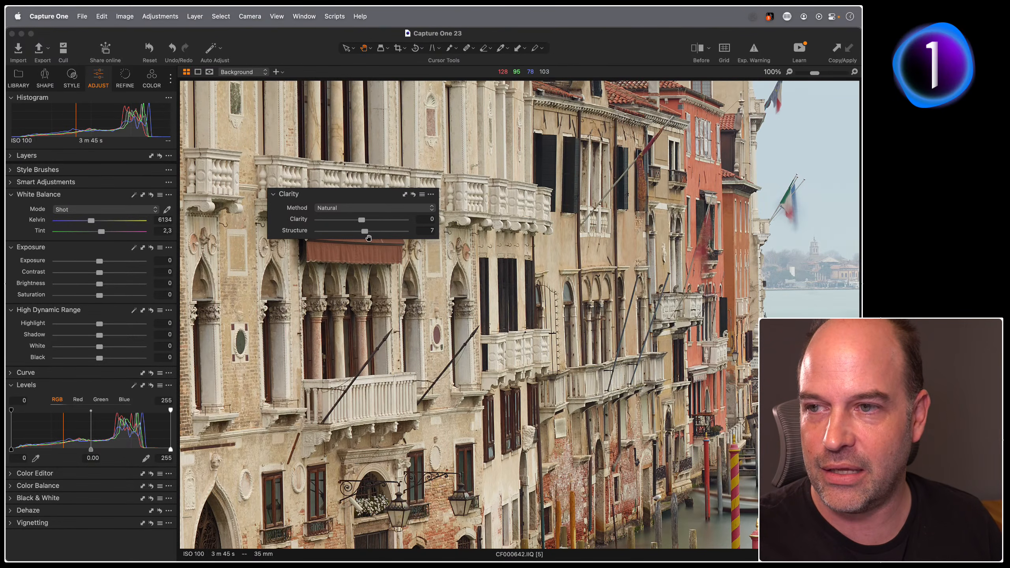
pyautogui.moveTo(384, 229); pyautogui.dragTo(416, 232)
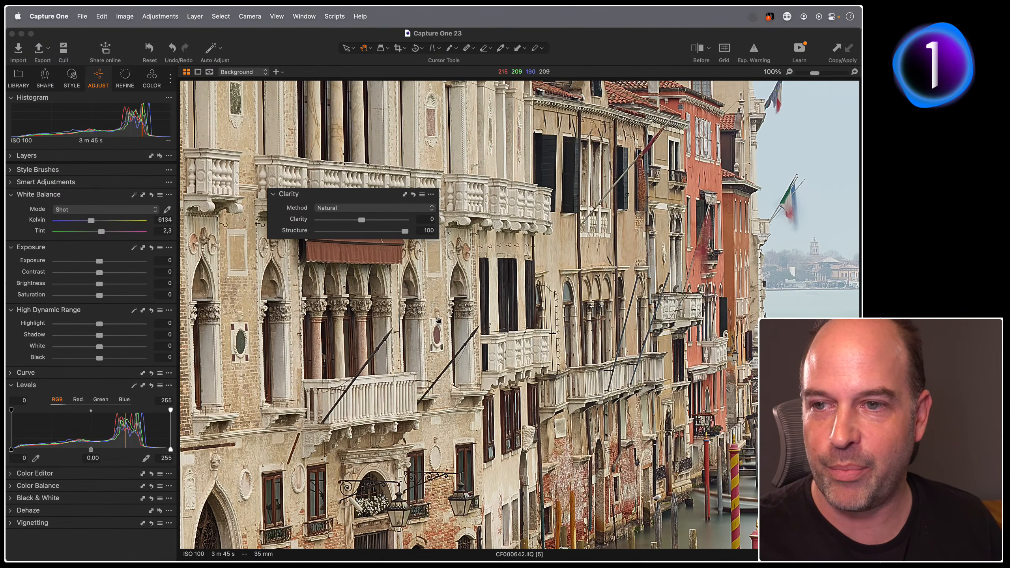
pyautogui.click(371, 232)
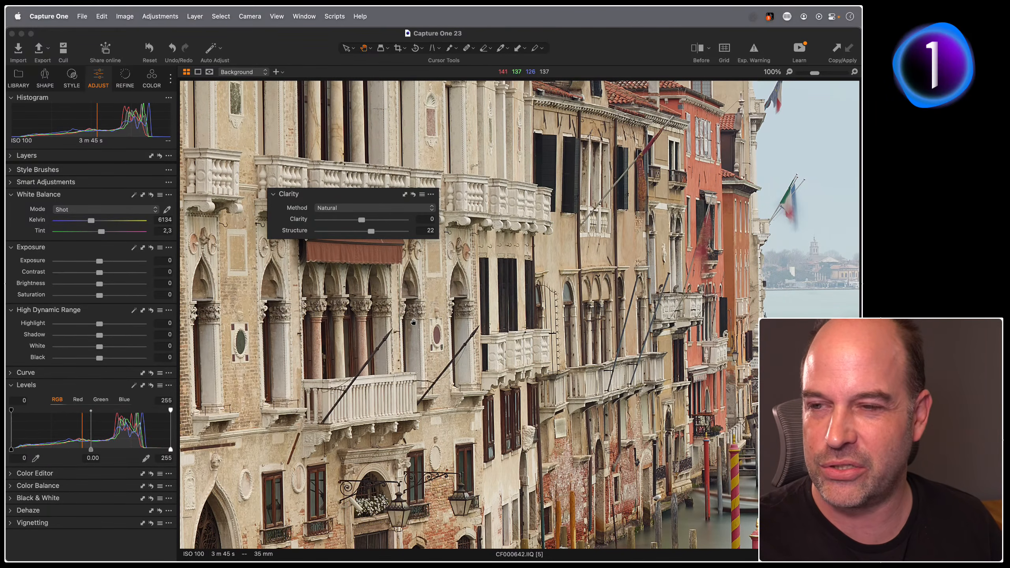
pyautogui.doubleClick(412, 321)
pyautogui.press('g')
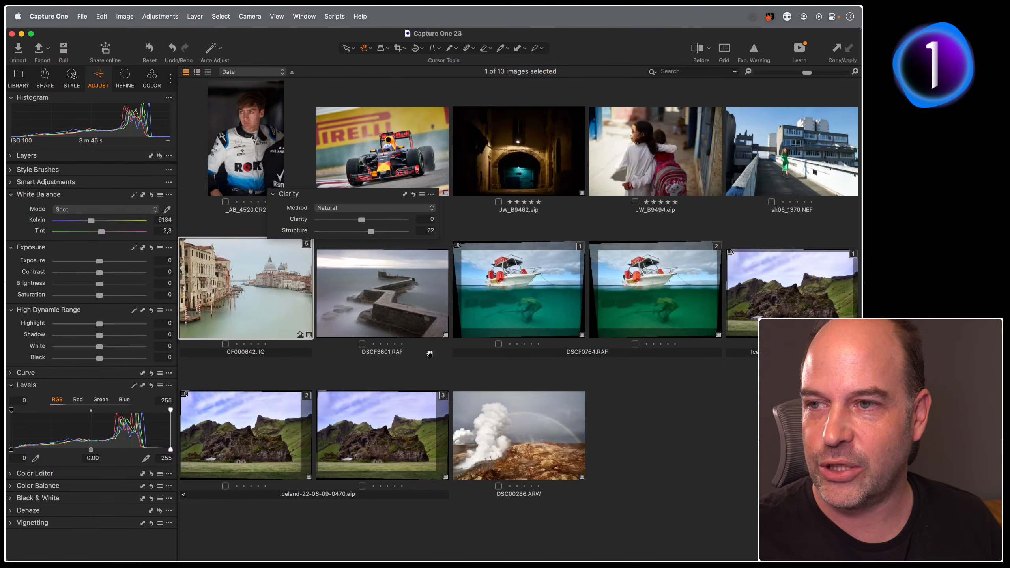
# - Open the race car photo _AB_9796.CR2 and set its Structure to 2
pyautogui.doubleClick(406, 165)
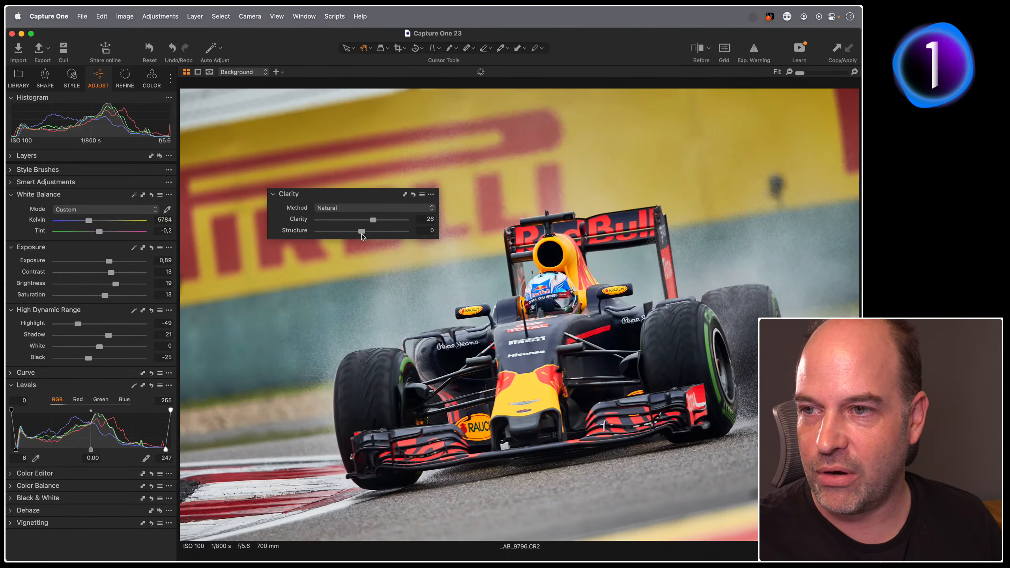
pyautogui.moveTo(362, 233); pyautogui.dragTo(365, 232)
pyautogui.doubleClick(546, 299)
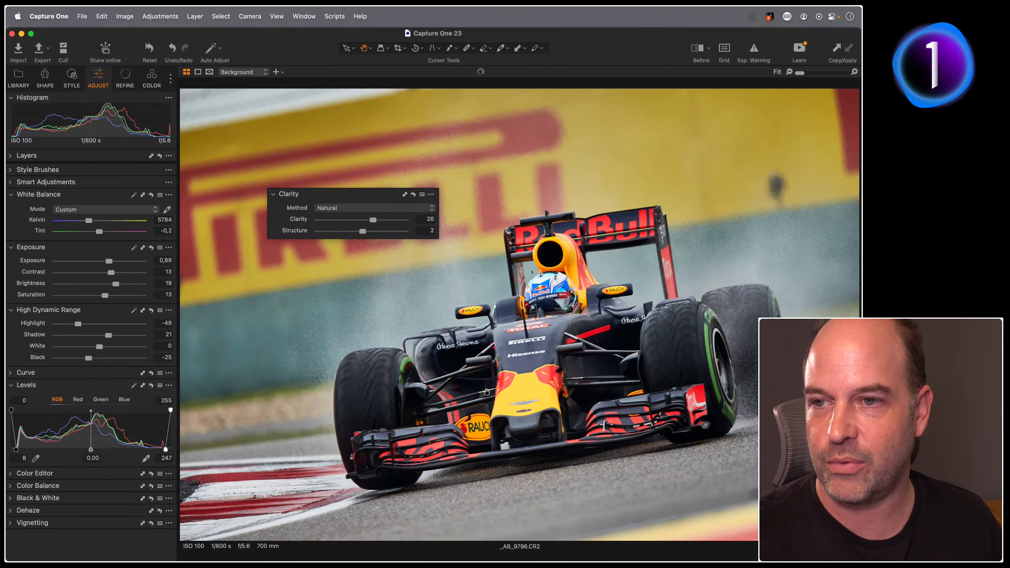
pyautogui.doubleClick(522, 292)
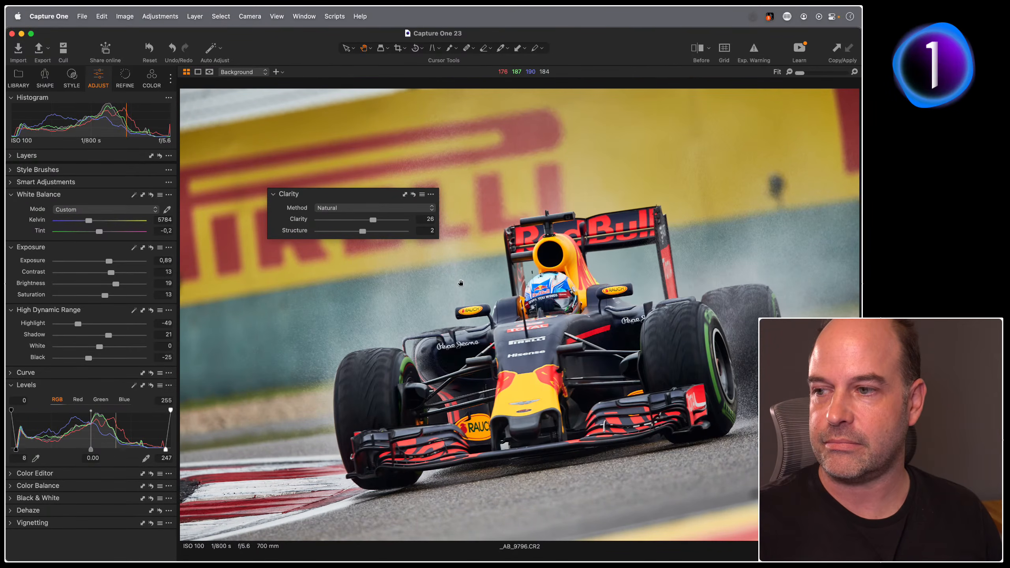
# - Try the Punch, Neutral and Classic Clarity methods on the race car photo and return to Natural
pyautogui.moveTo(331, 195); pyautogui.dragTo(342, 254)
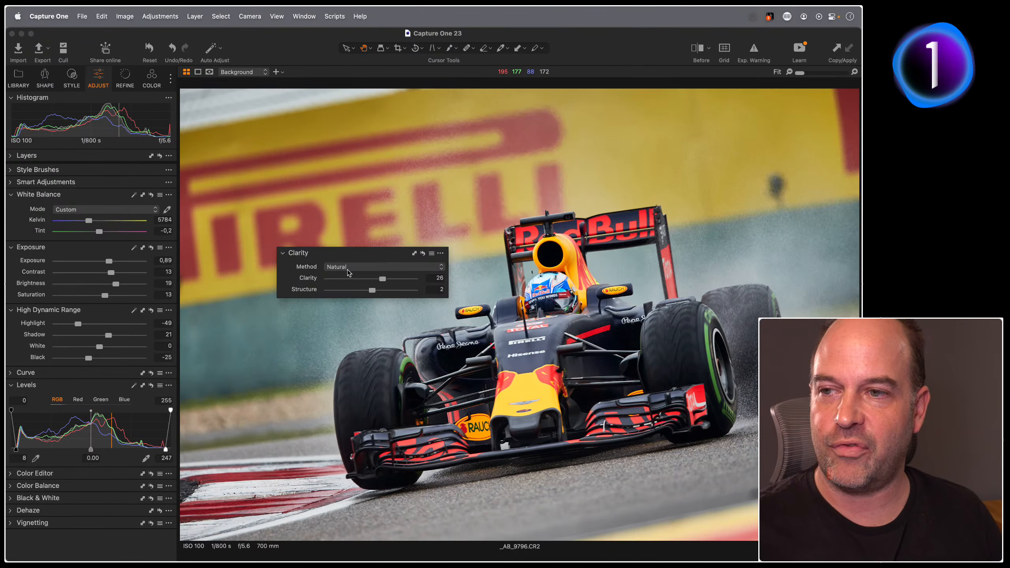
pyautogui.click(349, 267)
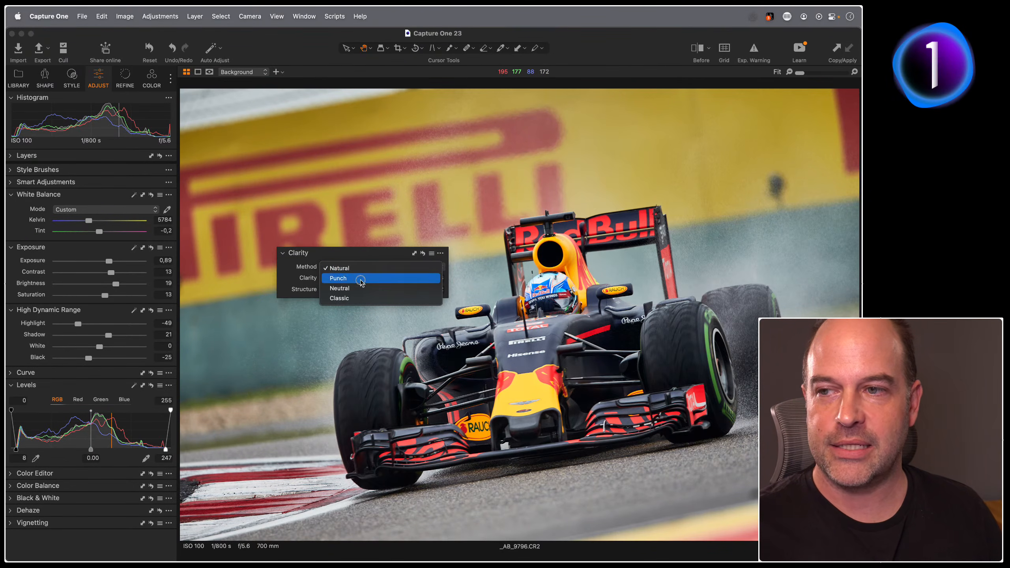
pyautogui.click(357, 278)
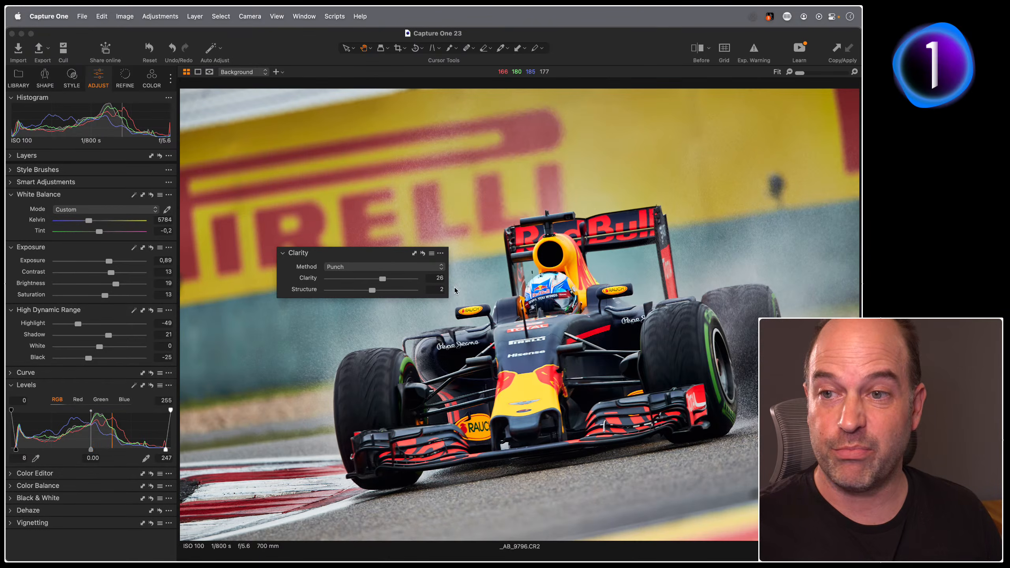
pyautogui.click(398, 270)
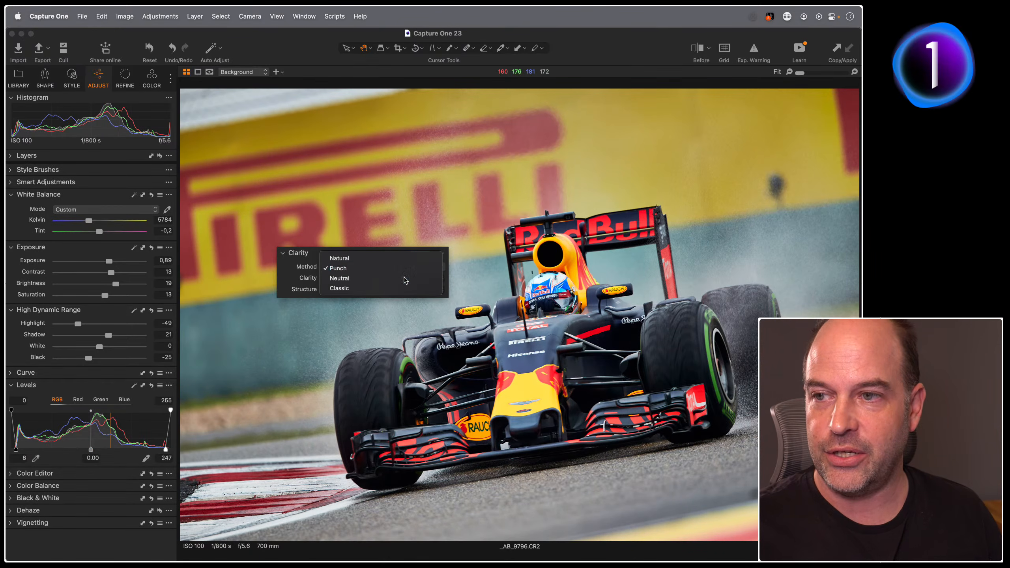
pyautogui.click(404, 278)
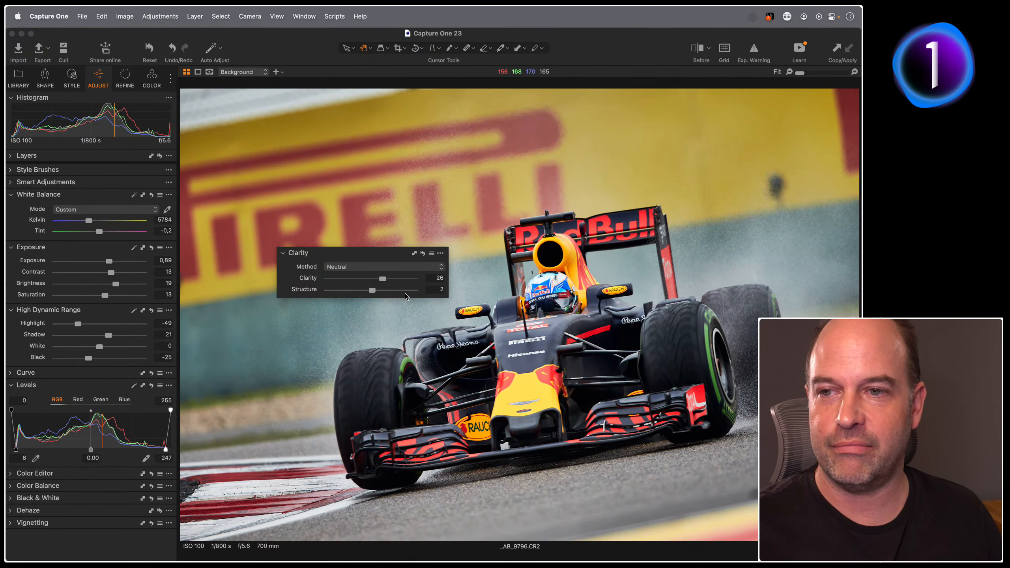
pyautogui.click(399, 271)
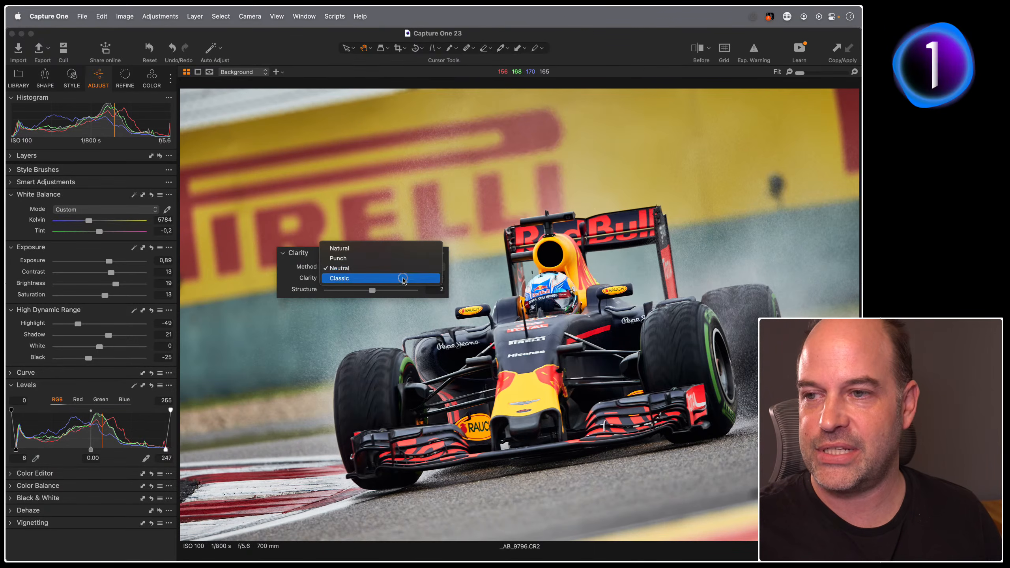
pyautogui.click(399, 278)
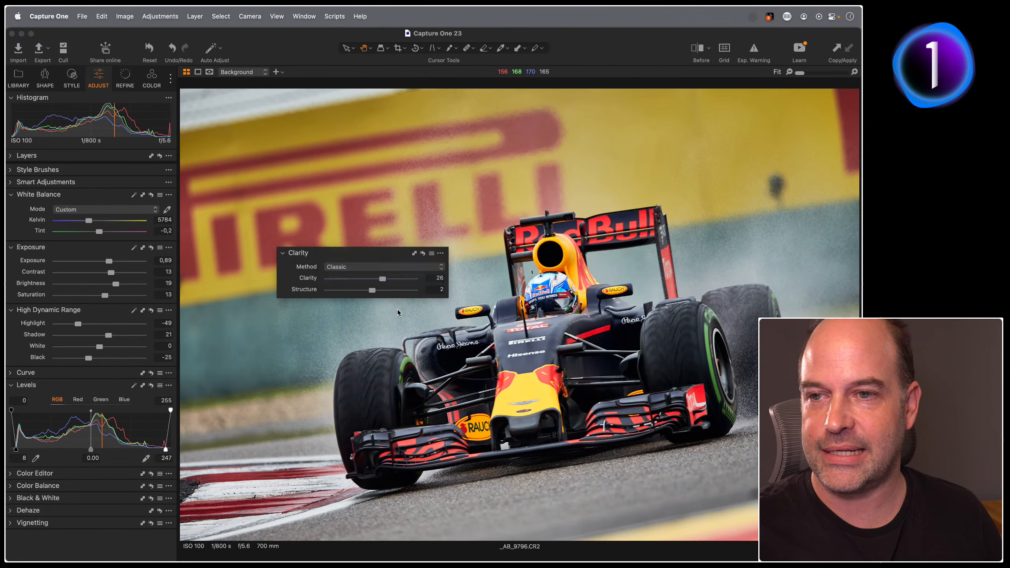
pyautogui.click(399, 274)
pyautogui.click(375, 238)
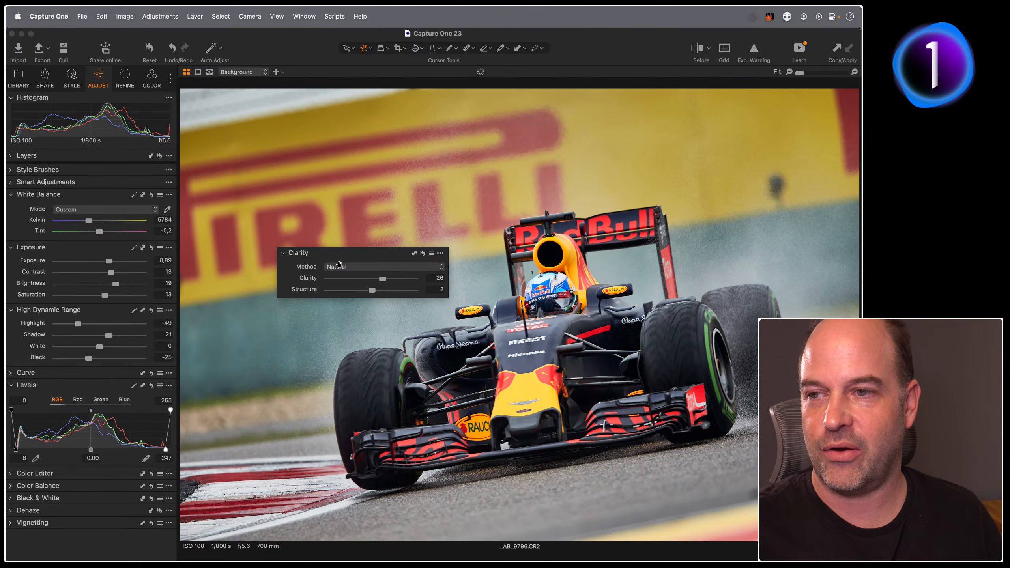
# - Compare the Natural and Punch Clarity methods, choose Punch, and dock the floating Clarity tool below Levels
pyautogui.click(397, 267)
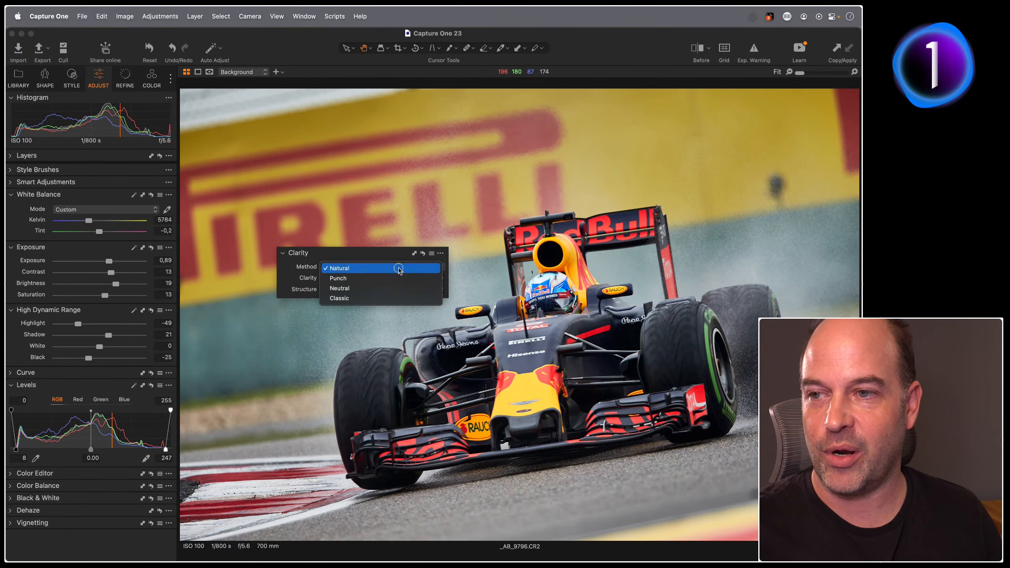
pyautogui.click(399, 278)
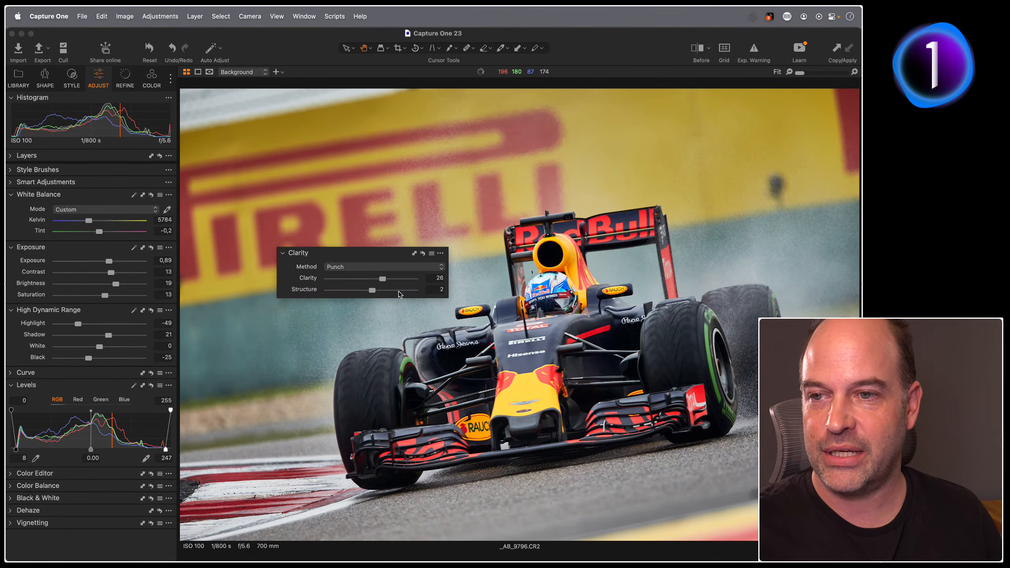
pyautogui.click(396, 267)
pyautogui.click(398, 262)
pyautogui.click(398, 267)
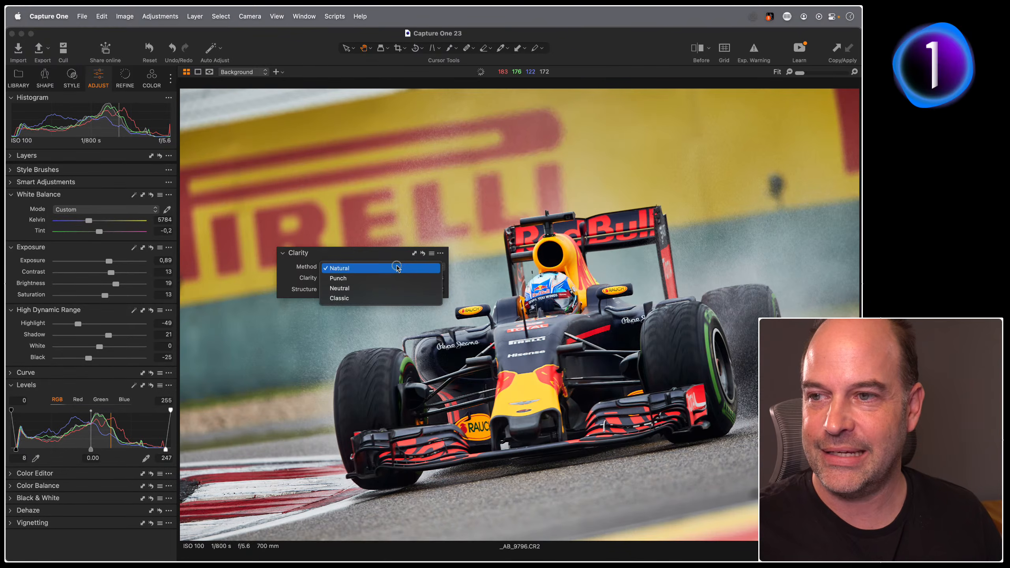
pyautogui.click(394, 278)
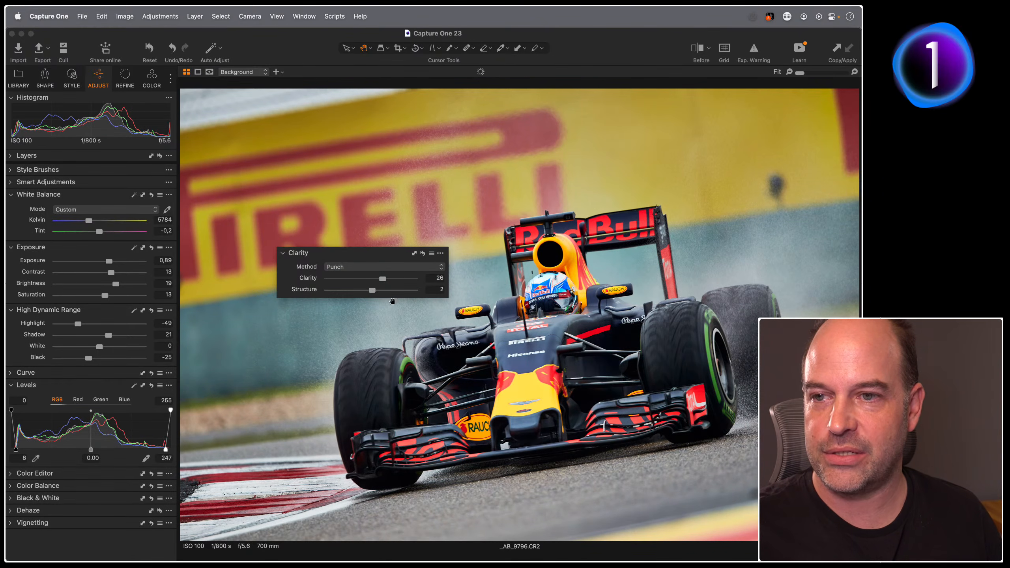
pyautogui.moveTo(360, 254); pyautogui.dragTo(88, 469)
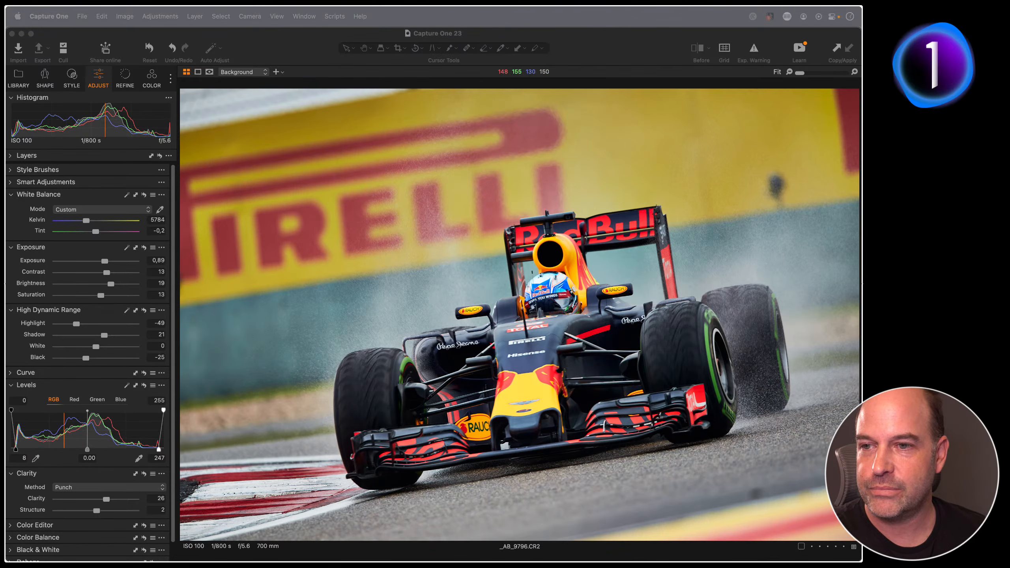
# - Compare the race car photo before and after the edits with a movable split view, and return to the thumbnail overview
pyautogui.click(76, 196)
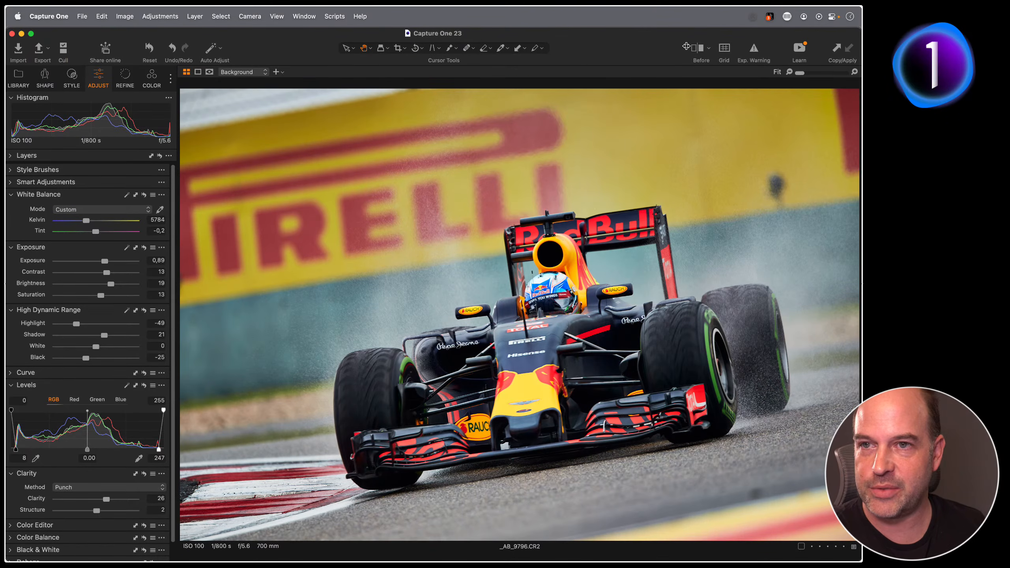
pyautogui.click(697, 49)
pyautogui.moveTo(520, 315); pyautogui.dragTo(573, 315)
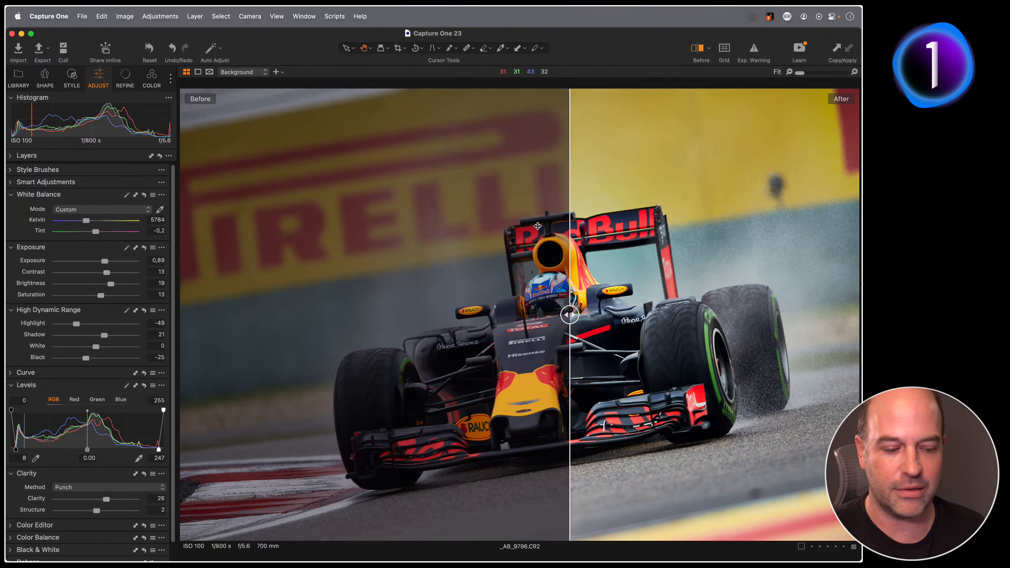
pyautogui.press('y')
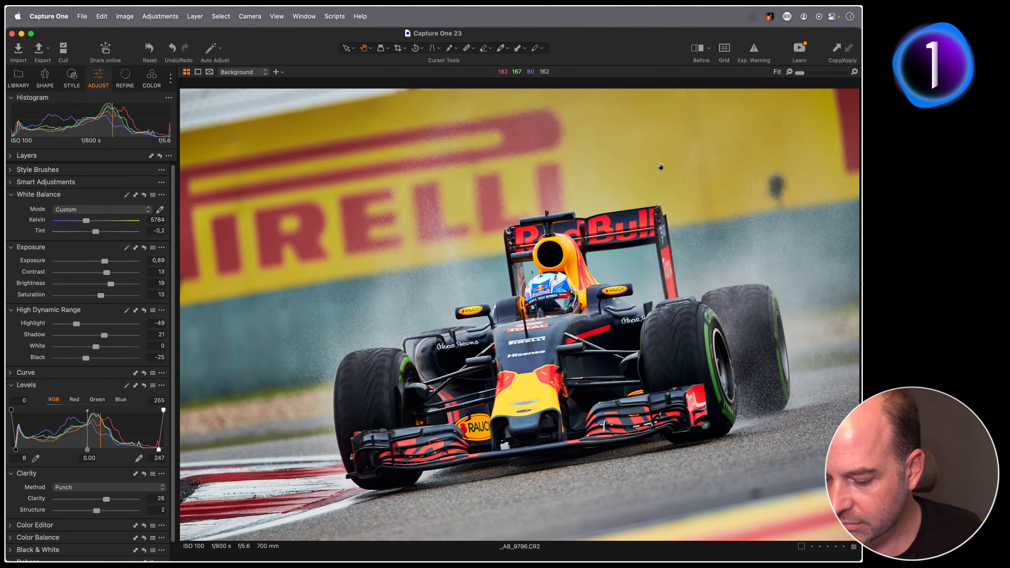
pyautogui.press('alt+super+v')
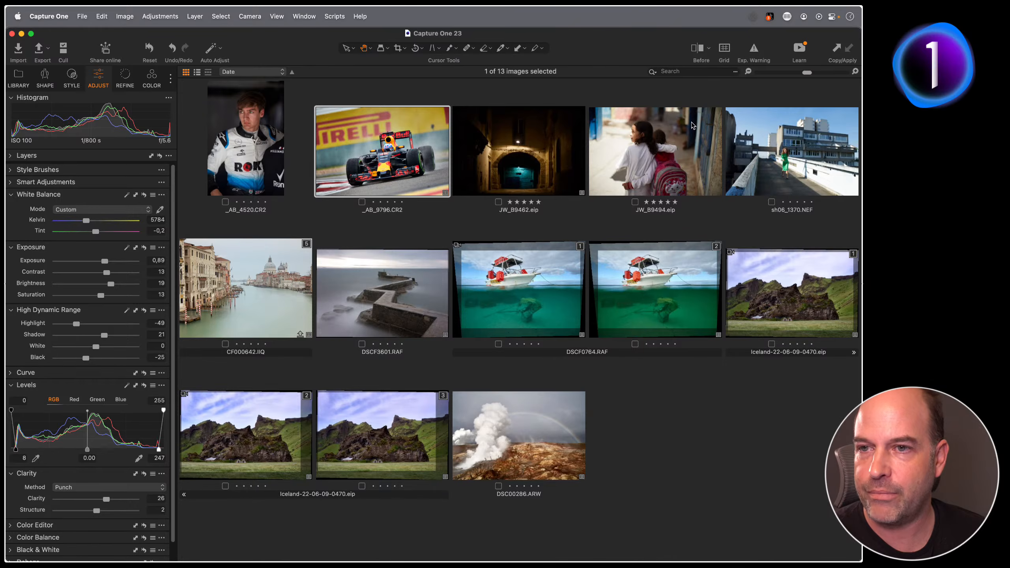
# - Open sh06_1370.NEF, float the High Dynamic Range tool over the photo, and test Highlight at -100 before resetting it
pyautogui.doubleClick(789, 172)
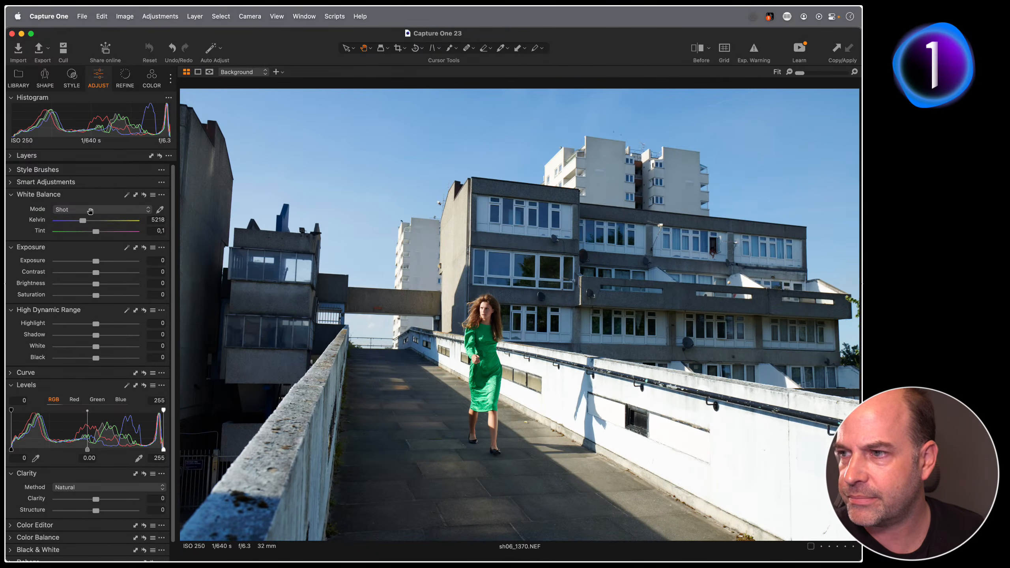
pyautogui.moveTo(58, 314); pyautogui.dragTo(318, 303)
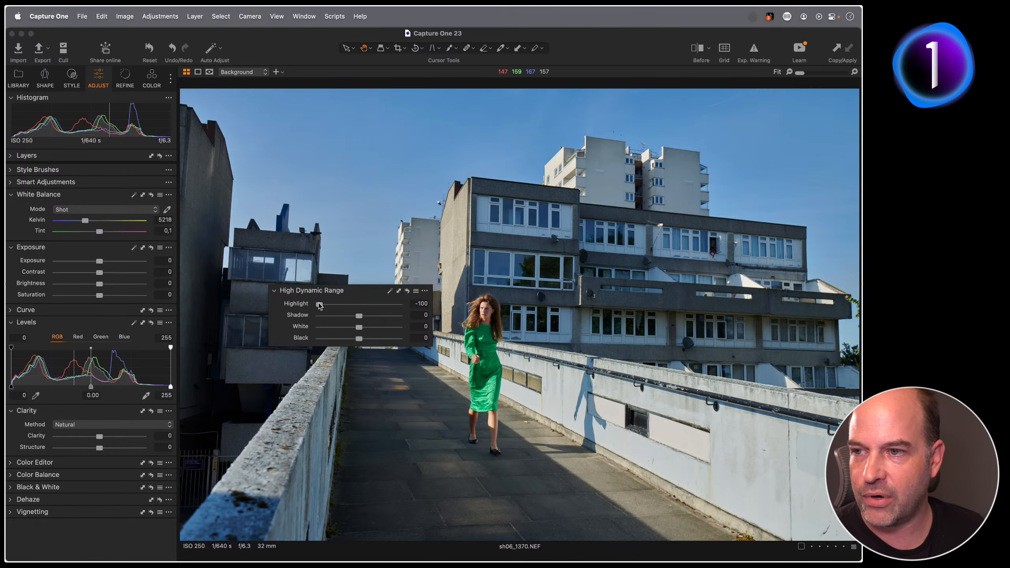
pyautogui.moveTo(320, 305)
pyautogui.mouseDown()
pyautogui.moveTo(350, 304)
pyautogui.moveTo(317, 305)
pyautogui.mouseUp()
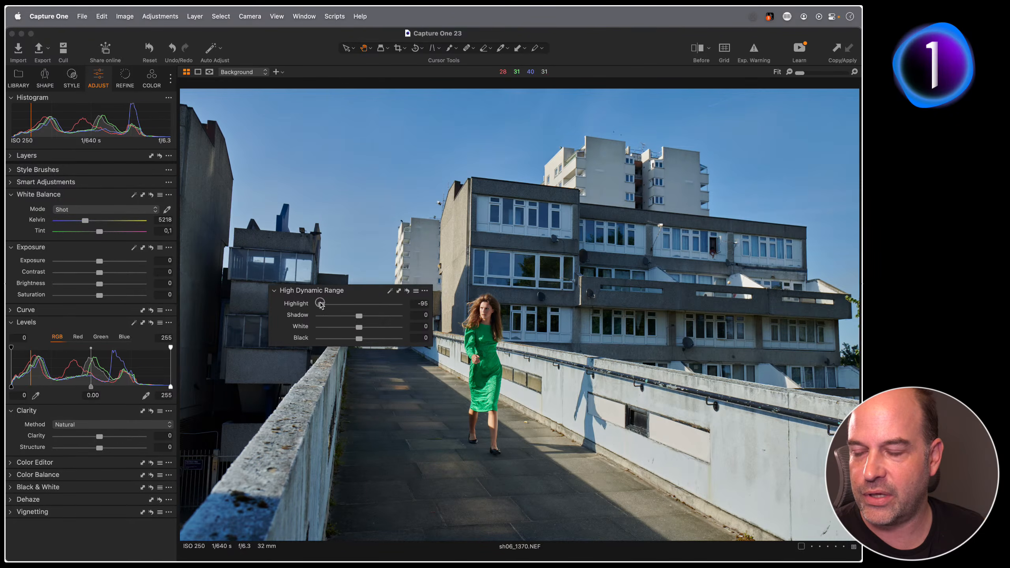
pyautogui.doubleClick(321, 305)
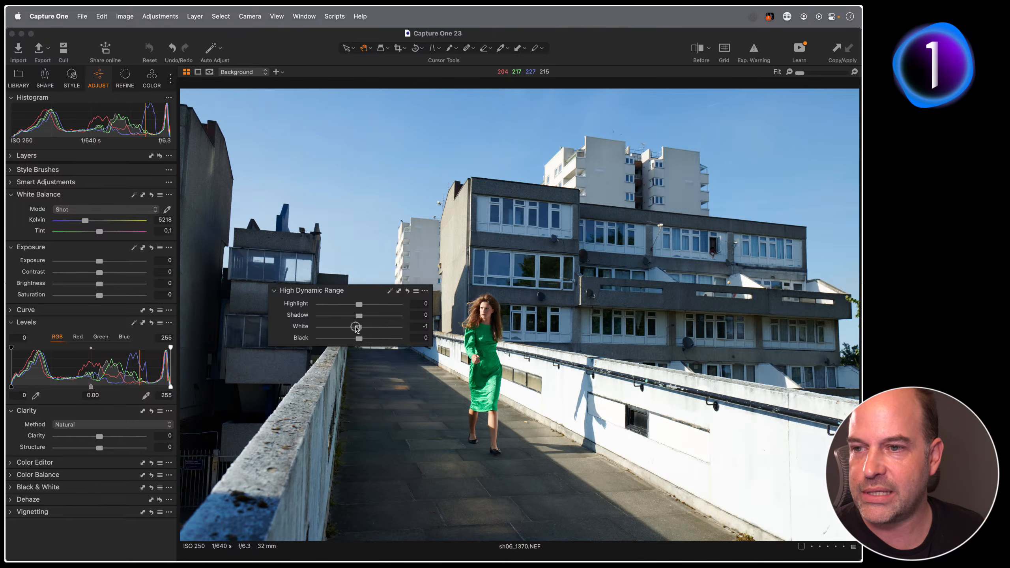
# - Try White at -100 on the walkway photo and reset it
pyautogui.moveTo(356, 328); pyautogui.dragTo(314, 327)
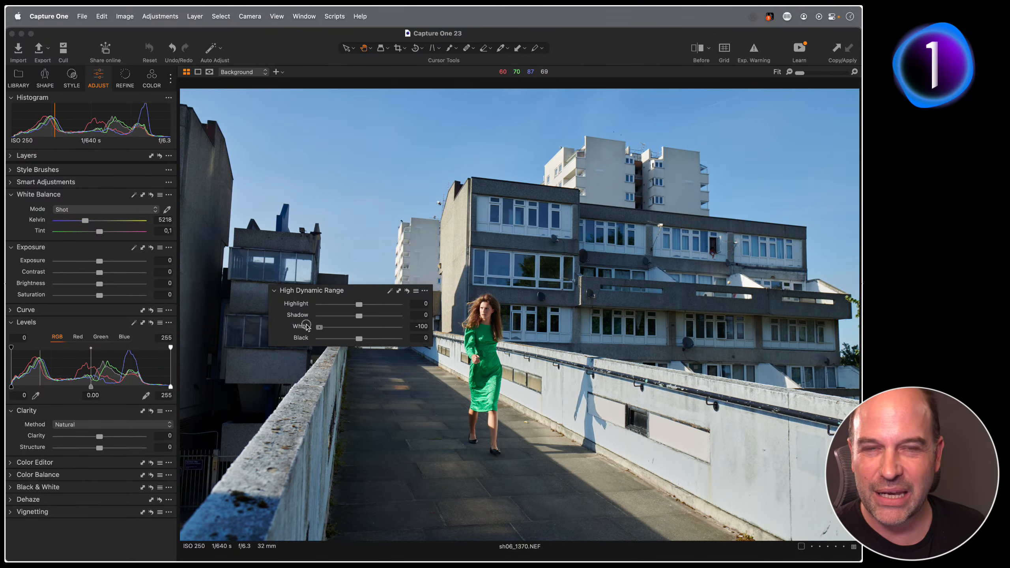
pyautogui.moveTo(320, 327)
pyautogui.mouseDown()
pyautogui.moveTo(359, 327)
pyautogui.moveTo(303, 327)
pyautogui.mouseUp()
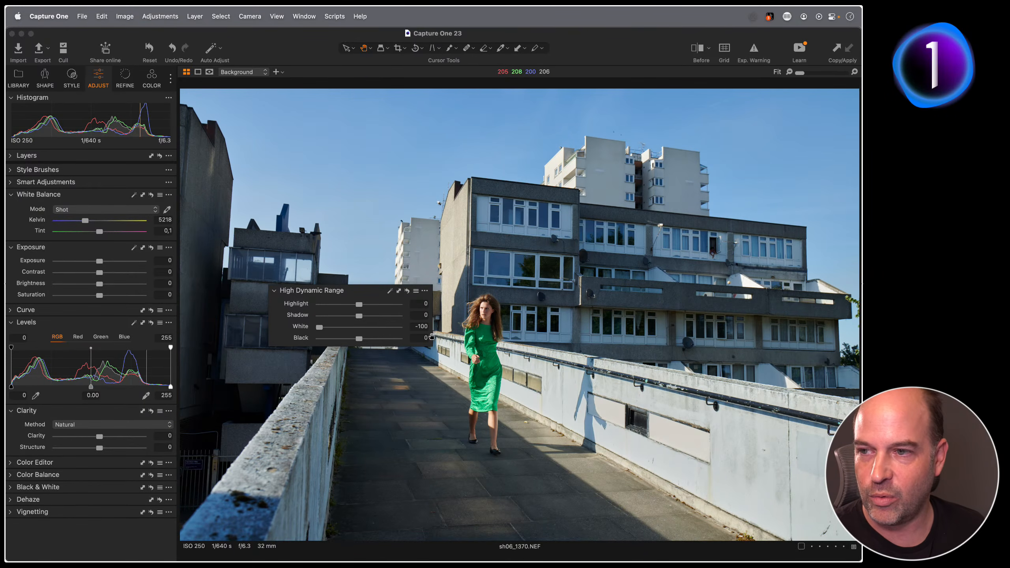
pyautogui.doubleClick(361, 327)
# - Attach the Histogram above the floating High Dynamic Range tool, test Highlight at -100 against it, and return Highlight to 0
pyautogui.moveTo(115, 101); pyautogui.dragTo(380, 212)
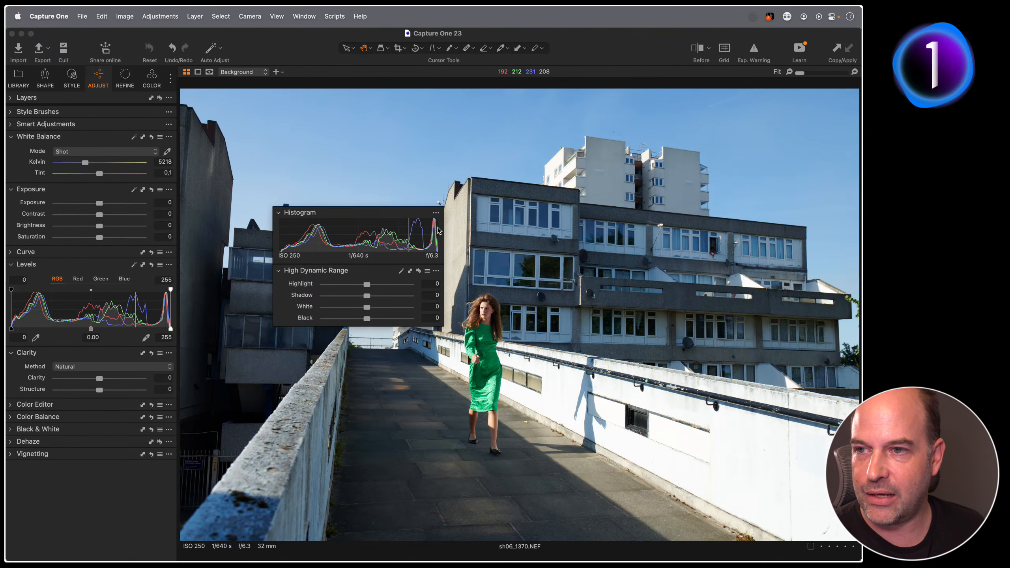
pyautogui.moveTo(363, 286); pyautogui.dragTo(312, 287)
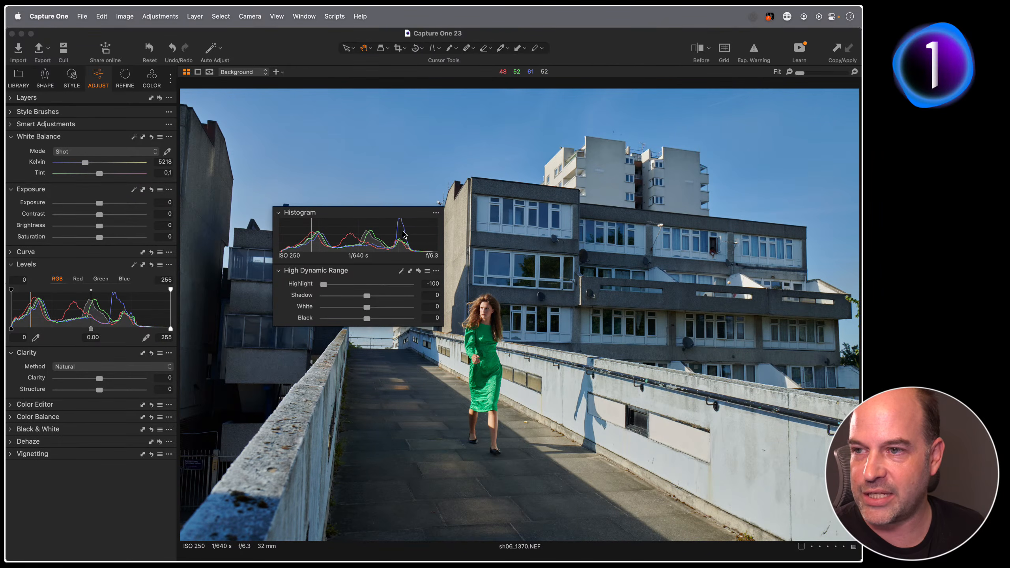
pyautogui.moveTo(323, 284); pyautogui.dragTo(367, 285)
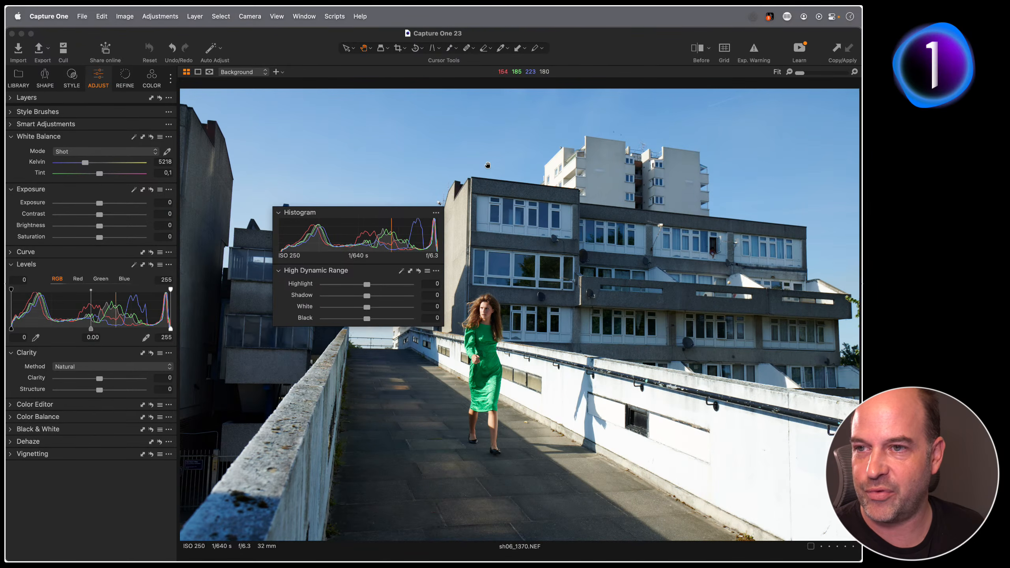
pyautogui.moveTo(367, 284)
pyautogui.mouseDown()
pyautogui.moveTo(314, 286)
pyautogui.moveTo(366, 284)
pyautogui.mouseUp()
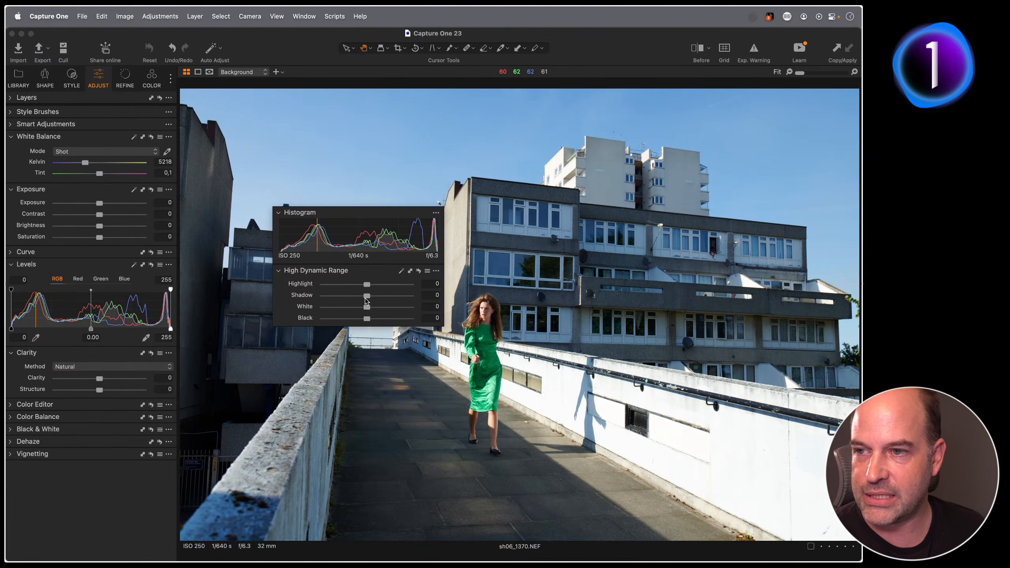
# - Test White at -100 on the walkway photo, reset the High Dynamic Range tool, and set White to -85
pyautogui.moveTo(365, 308); pyautogui.dragTo(321, 307)
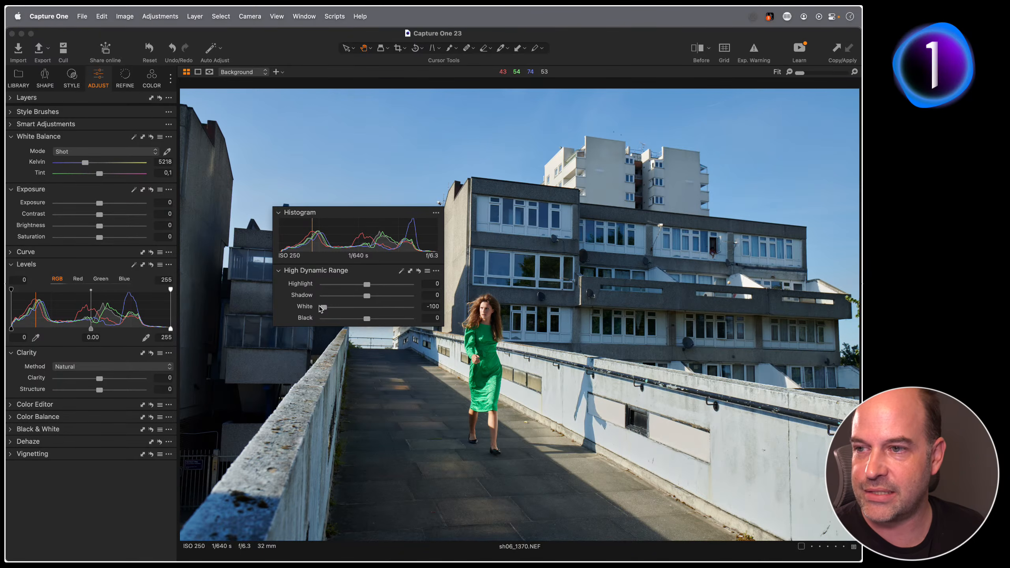
pyautogui.moveTo(321, 307); pyautogui.dragTo(356, 307)
pyautogui.click(418, 272)
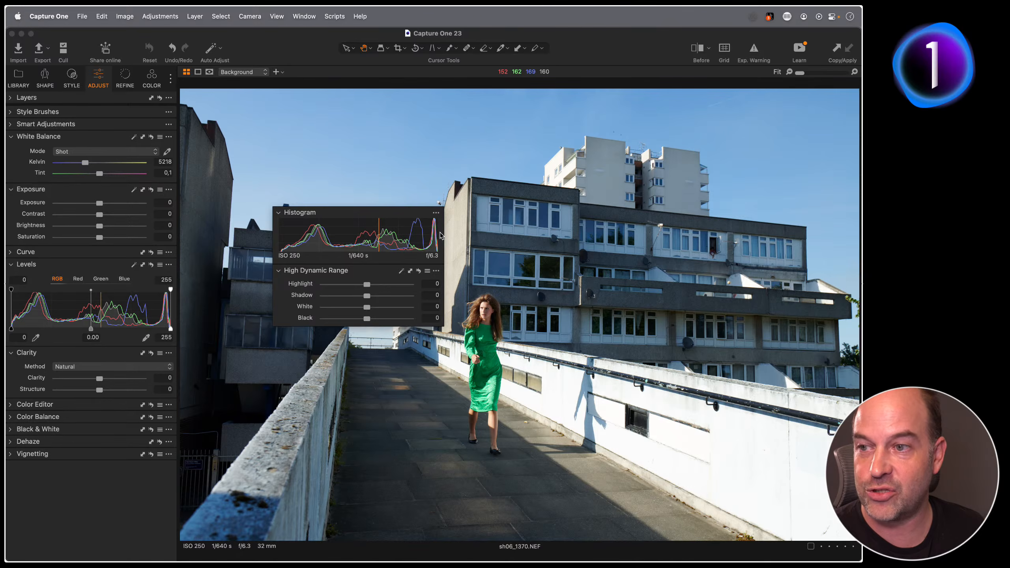
pyautogui.moveTo(366, 307); pyautogui.dragTo(329, 309)
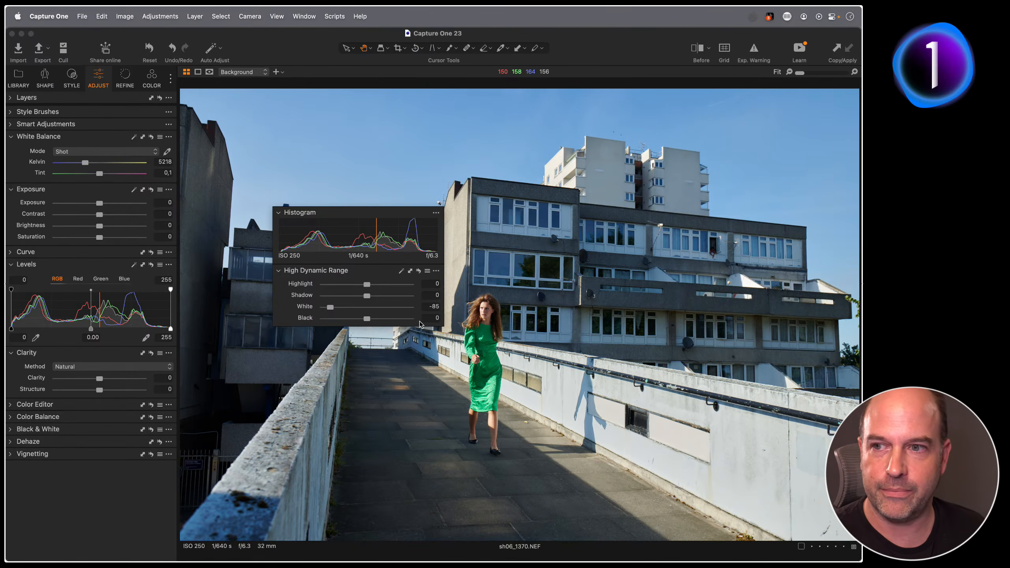
# - Open JW_B9462.eip, test Shadow and Black at 100 in the High Dynamic Range tool, and return both to 0
pyautogui.press('g')
pyautogui.doubleClick(559, 147)
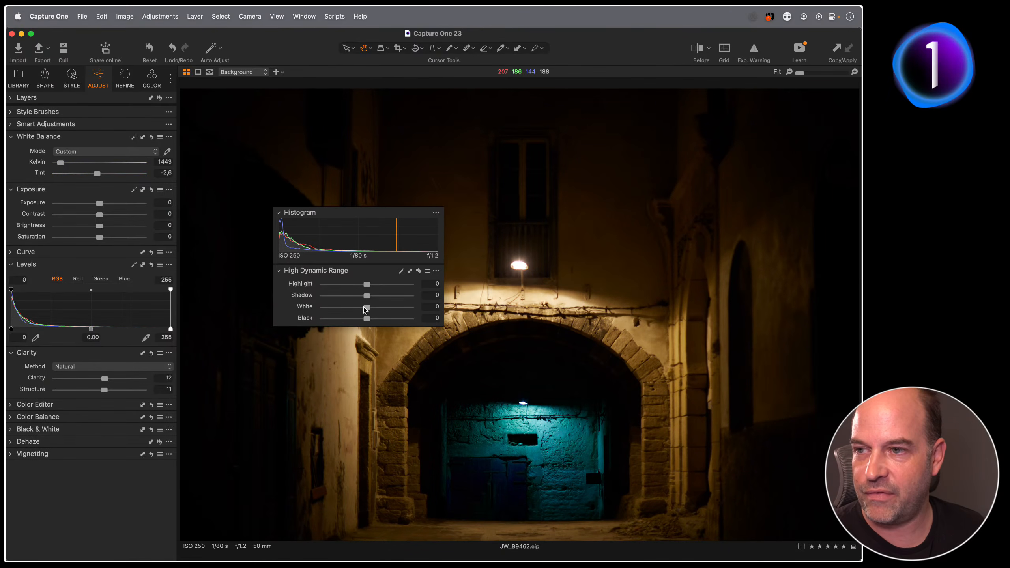
pyautogui.moveTo(365, 298); pyautogui.dragTo(424, 297)
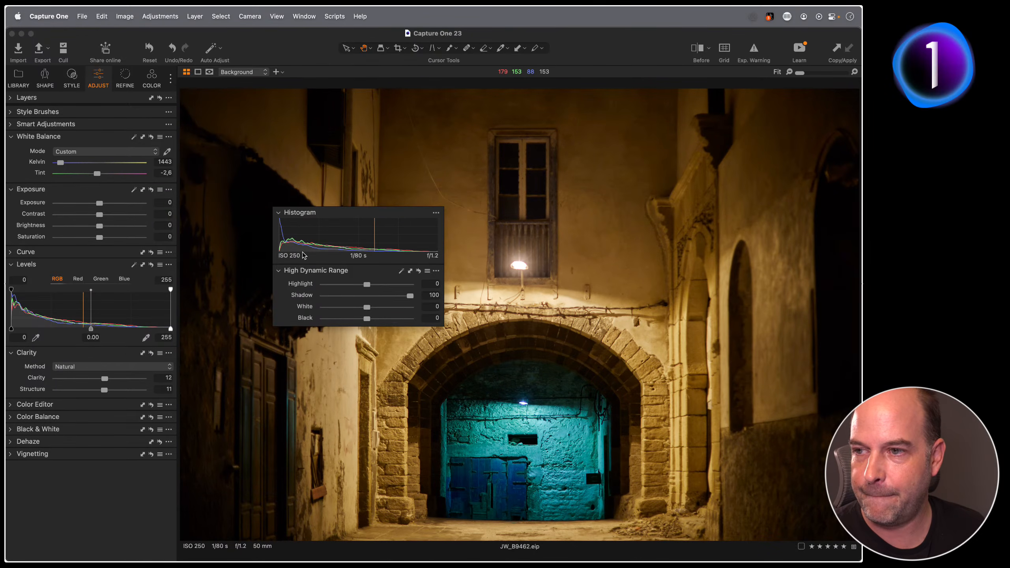
pyautogui.moveTo(367, 318); pyautogui.dragTo(417, 319)
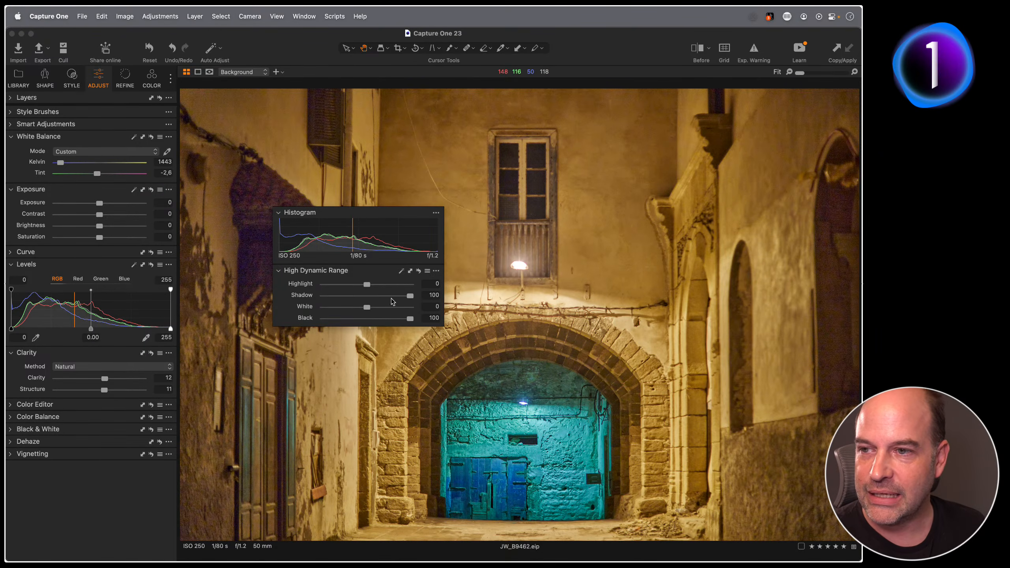
pyautogui.doubleClick(391, 296)
pyautogui.click(382, 319)
pyautogui.doubleClick(381, 319)
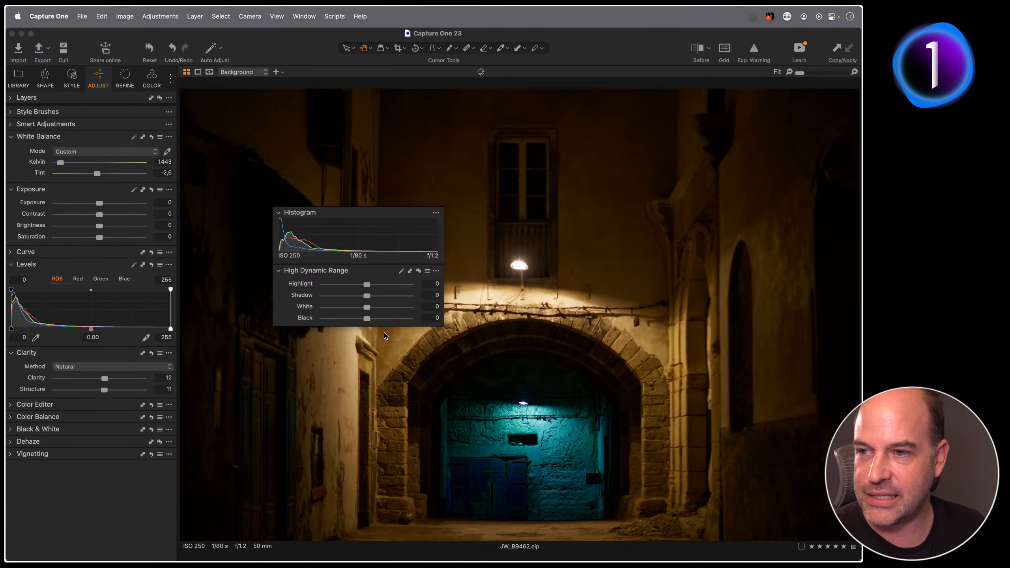
# - Move the floating tools above the arch and compare the alley photo before and after its edits with a split view
pyautogui.moveTo(363, 214); pyautogui.dragTo(481, 133)
pyautogui.click(698, 48)
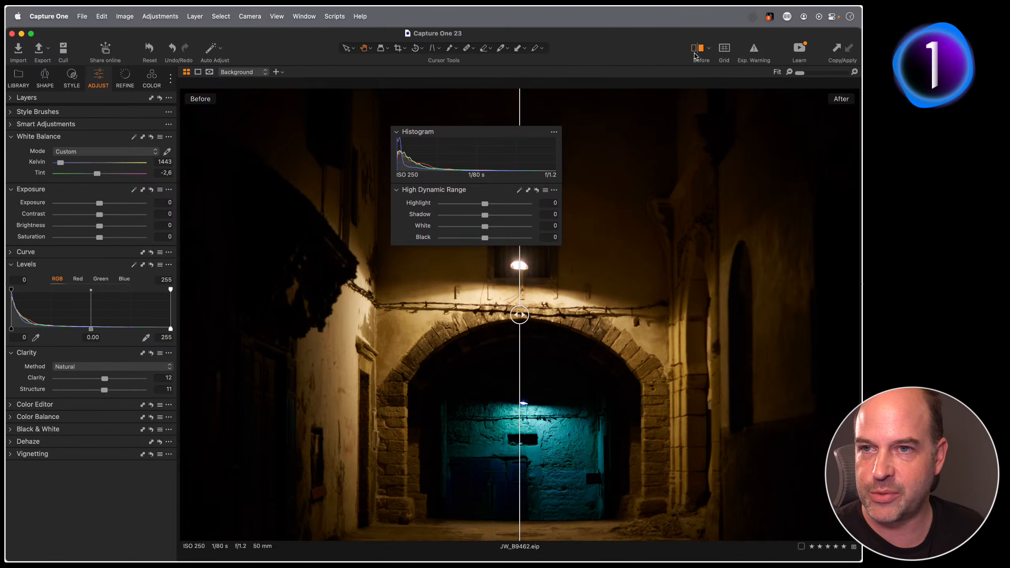
pyautogui.moveTo(516, 313); pyautogui.dragTo(439, 286)
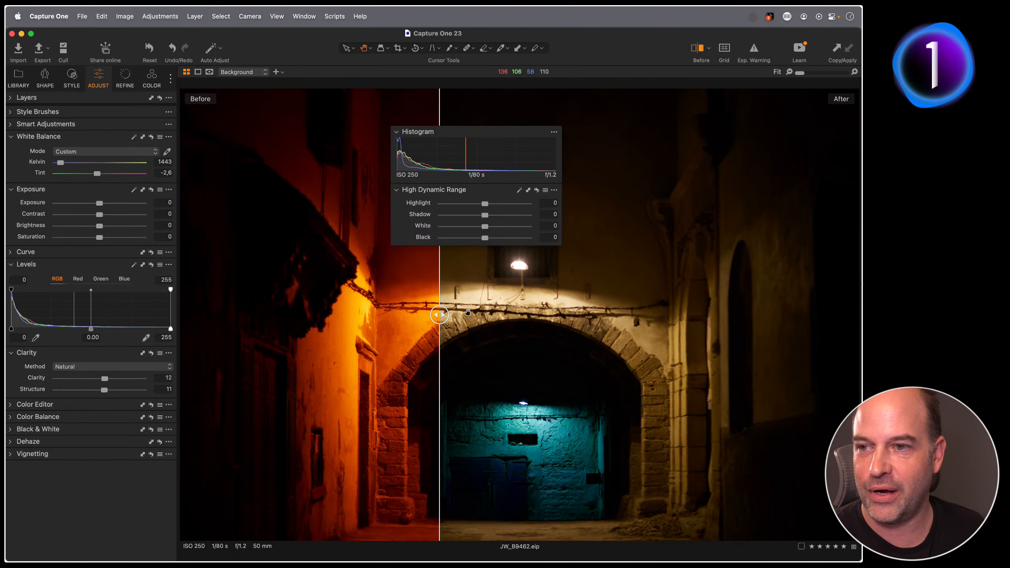
pyautogui.click(699, 49)
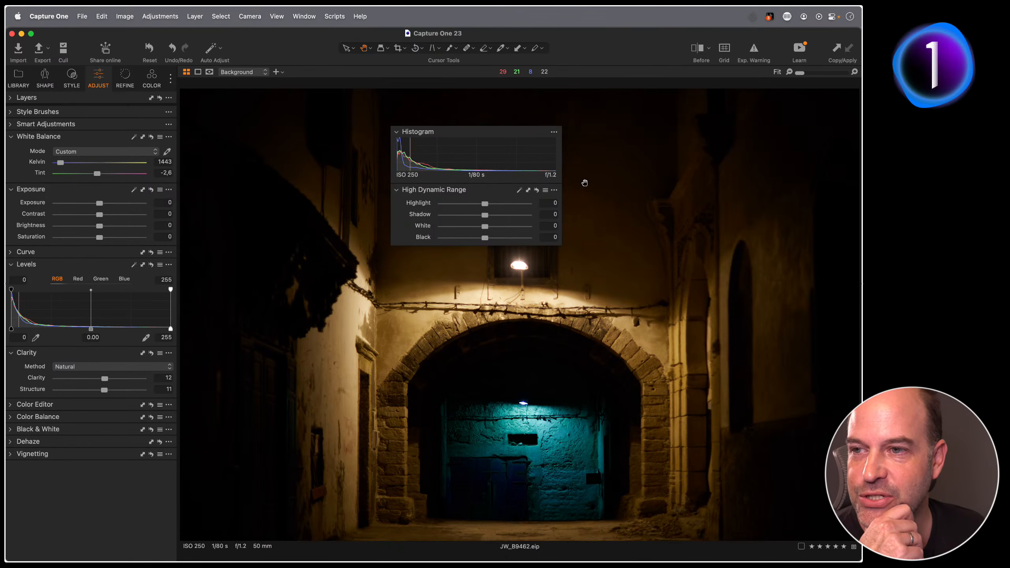
# - Try Black and Shadow at 100 with Highlight and White at -100 on the alley photo, and reset the High Dynamic Range tool
pyautogui.moveTo(485, 238); pyautogui.dragTo(545, 238)
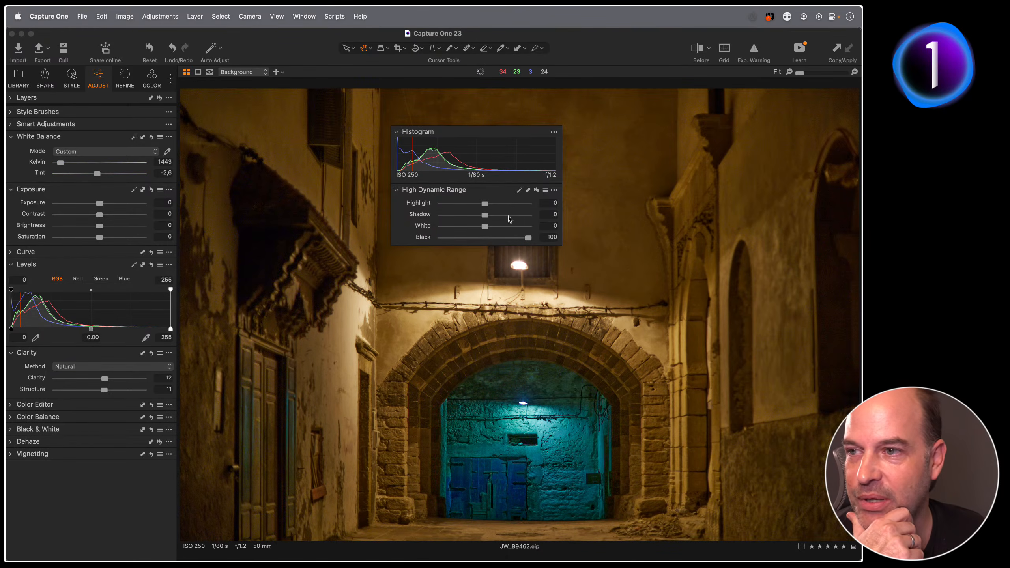
pyautogui.moveTo(484, 215); pyautogui.dragTo(555, 218)
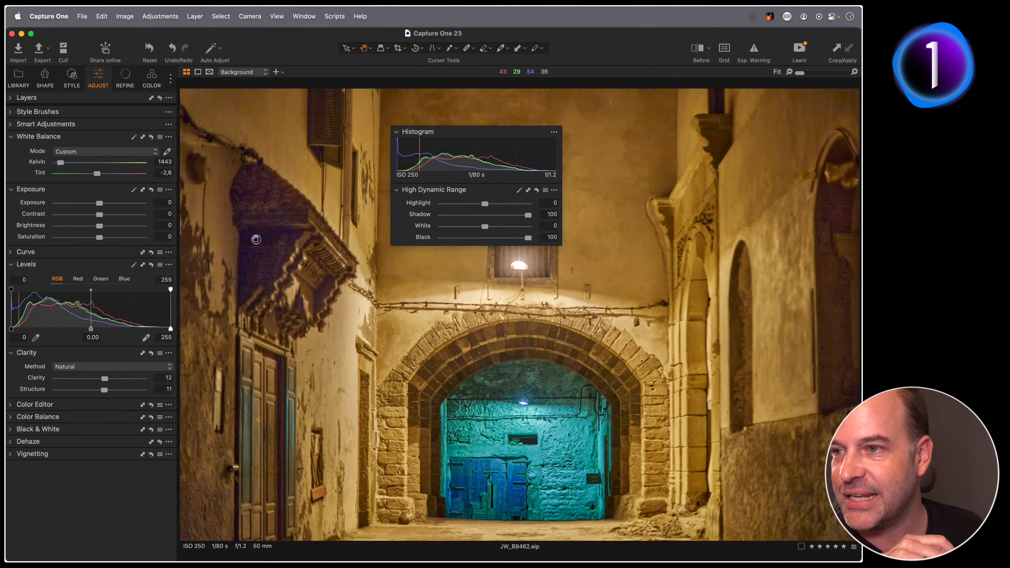
pyautogui.click(255, 237)
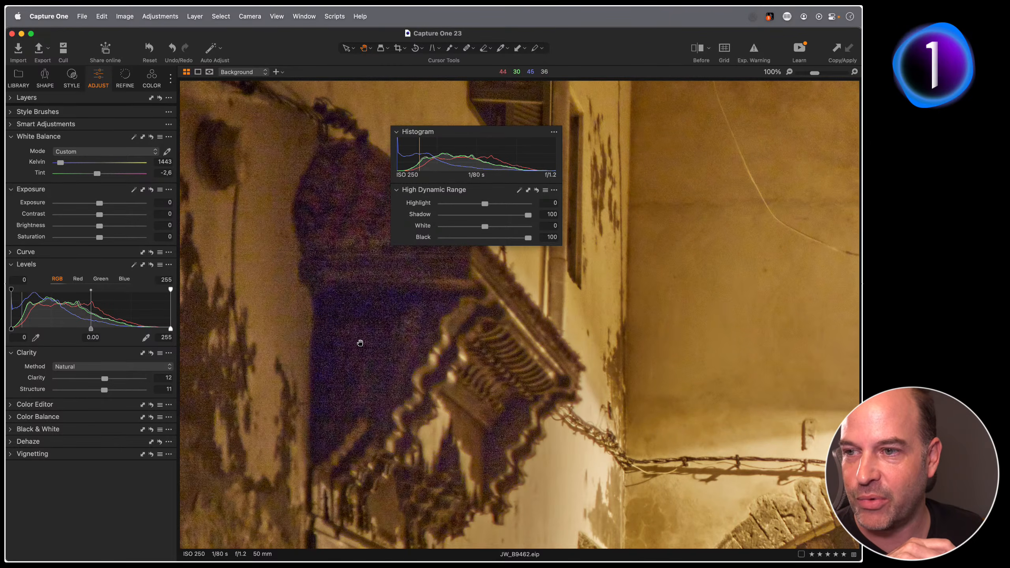
pyautogui.click(362, 311)
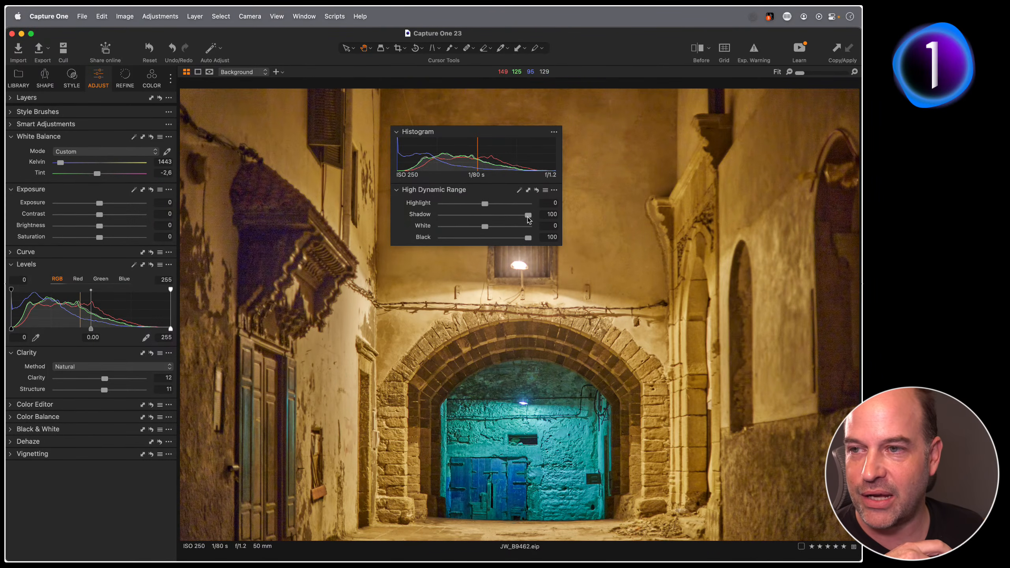
pyautogui.moveTo(482, 204); pyautogui.dragTo(360, 196)
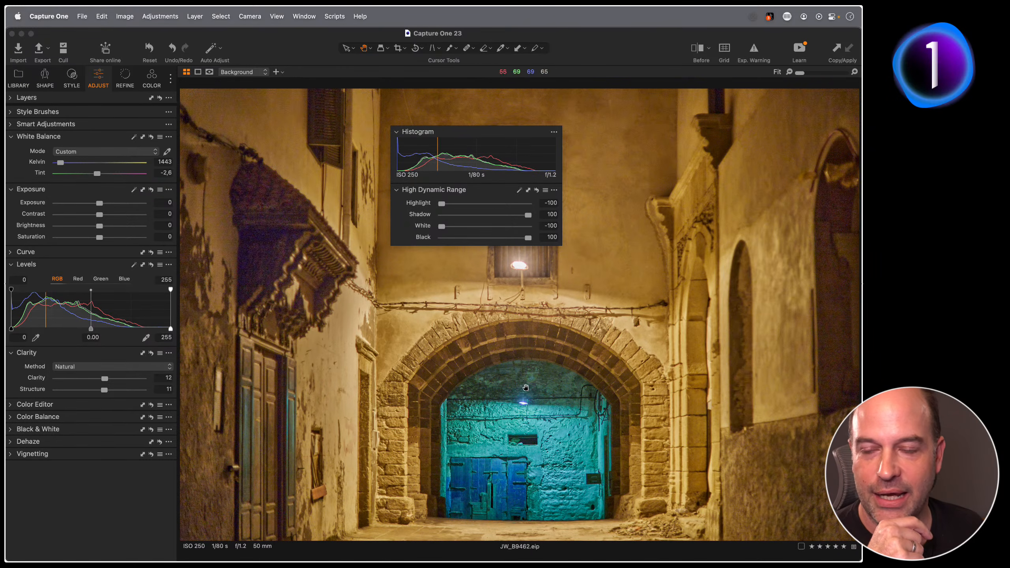
pyautogui.click(536, 190)
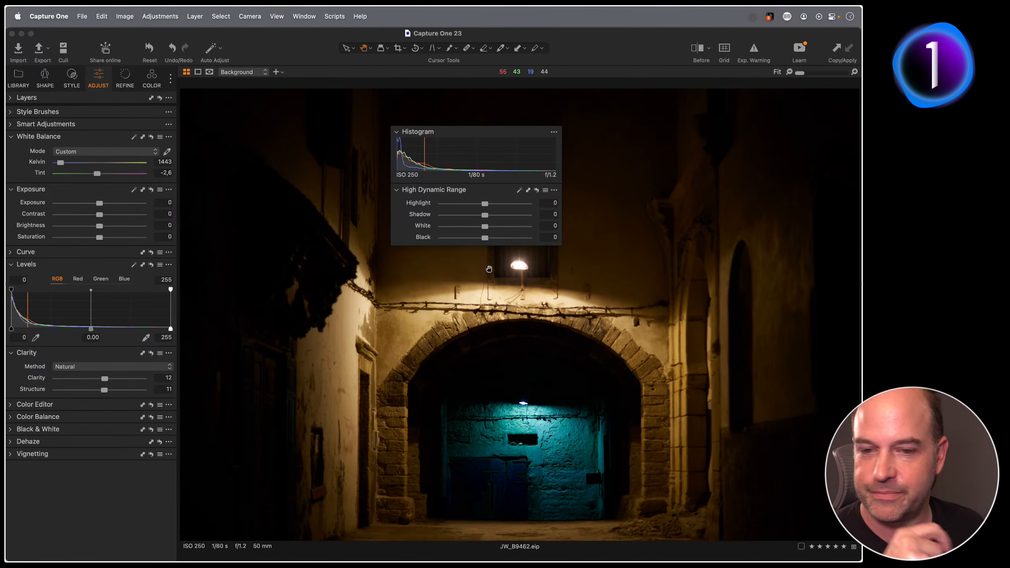
# - Separate the floating tools, docking the Histogram above Layers and High Dynamic Range between White Balance and Exposure
pyautogui.moveTo(439, 191); pyautogui.dragTo(412, 241)
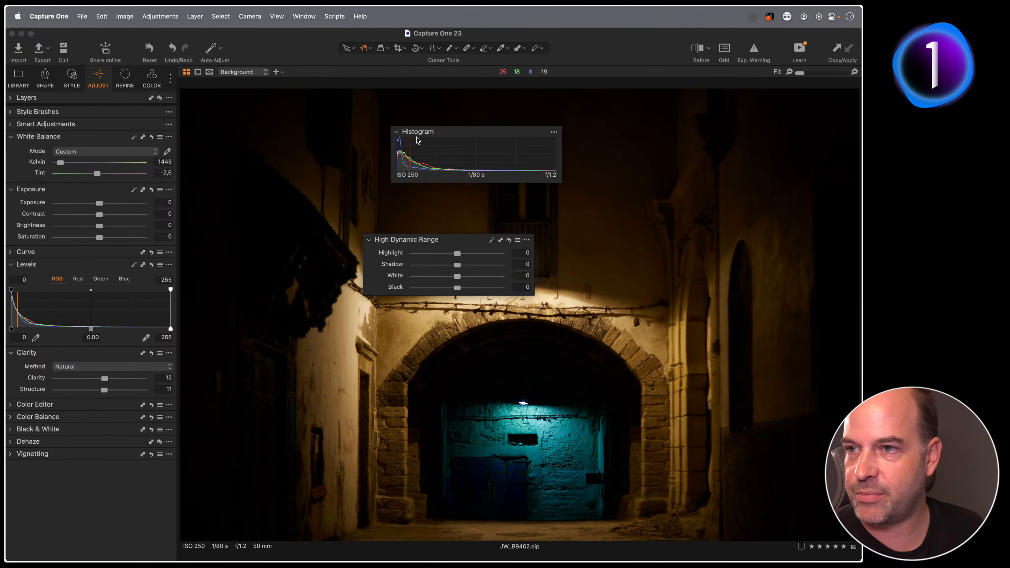
pyautogui.moveTo(417, 137); pyautogui.dragTo(63, 98)
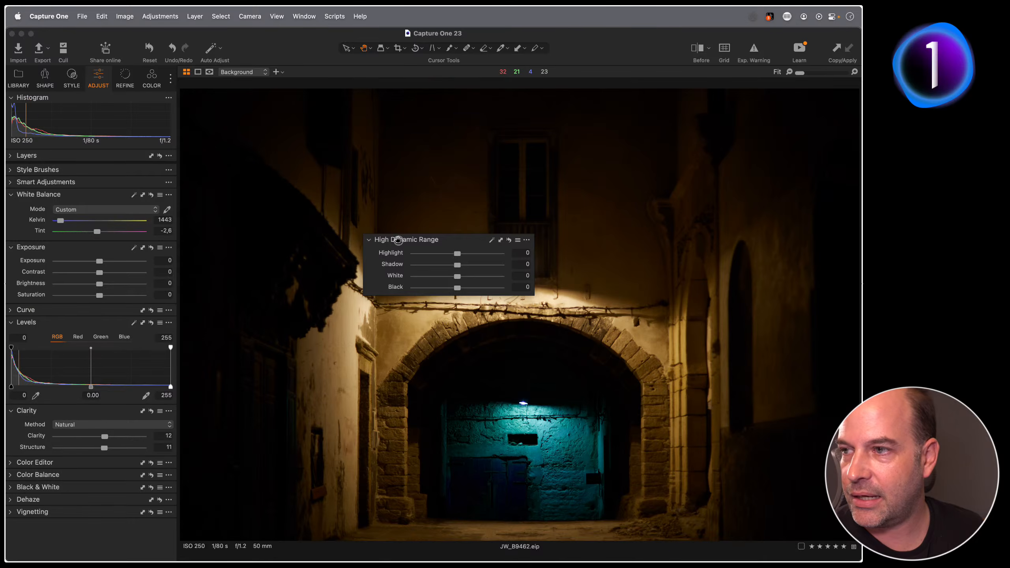
pyautogui.moveTo(399, 240); pyautogui.dragTo(69, 245)
# - Open the second variant of DSCF0764.RAF, the boat photo, and reset all its adjustments
pyautogui.press('g')
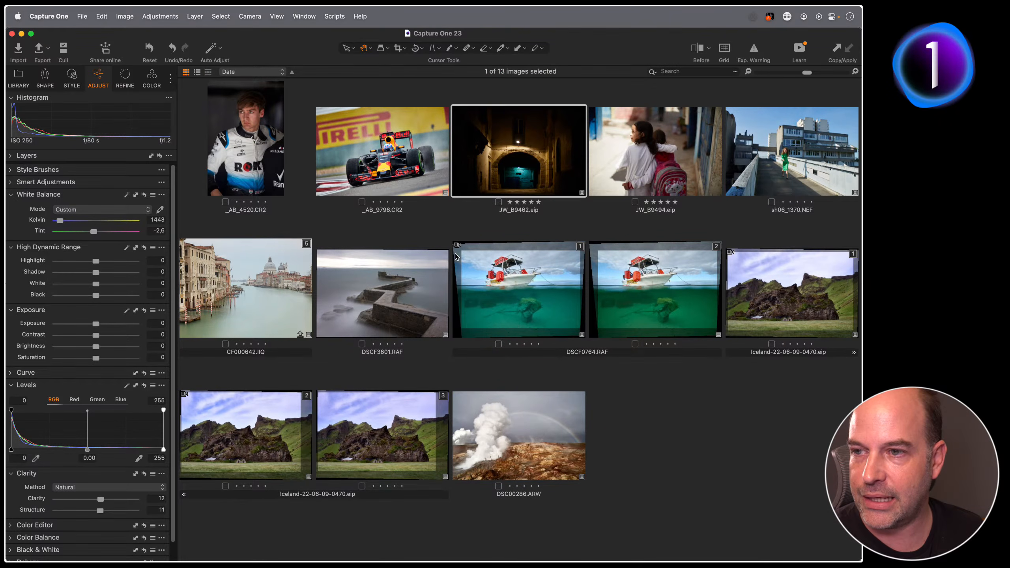
pyautogui.doubleClick(692, 263)
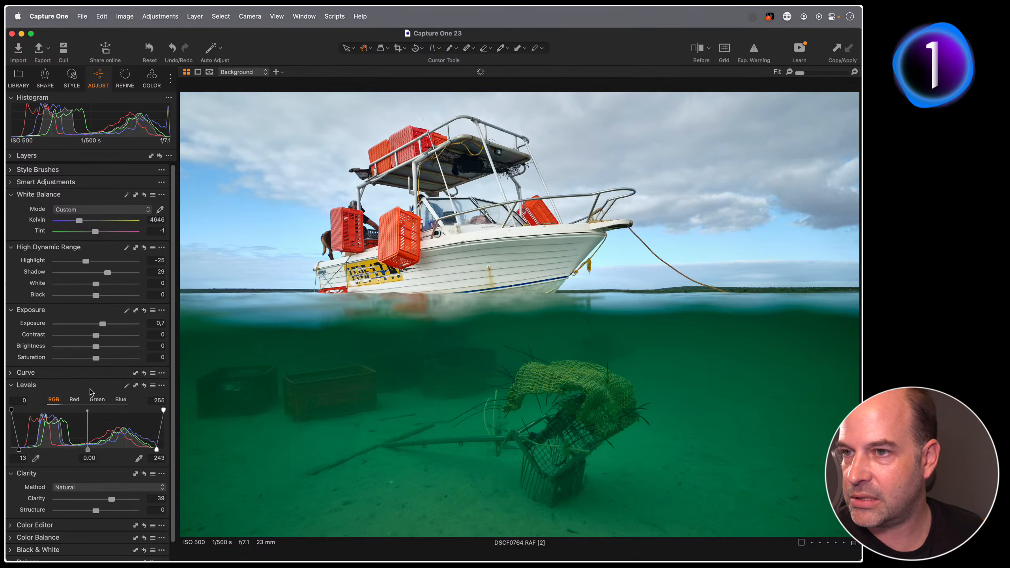
pyautogui.press('super+r')
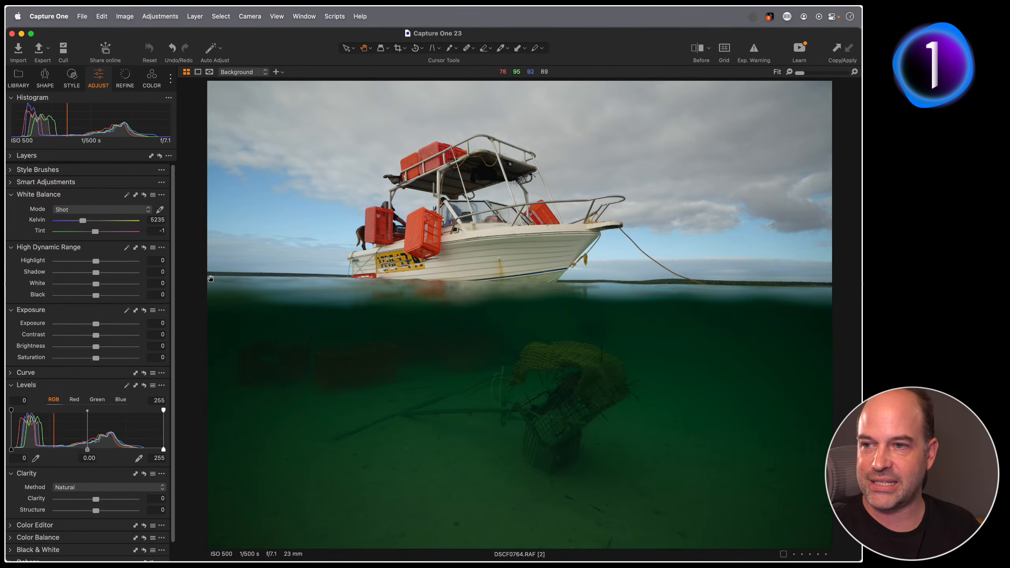
# - Straighten the boat photo's horizon with the automatic rotation adjustment and return to the thumbnail overview
pyautogui.click(45, 77)
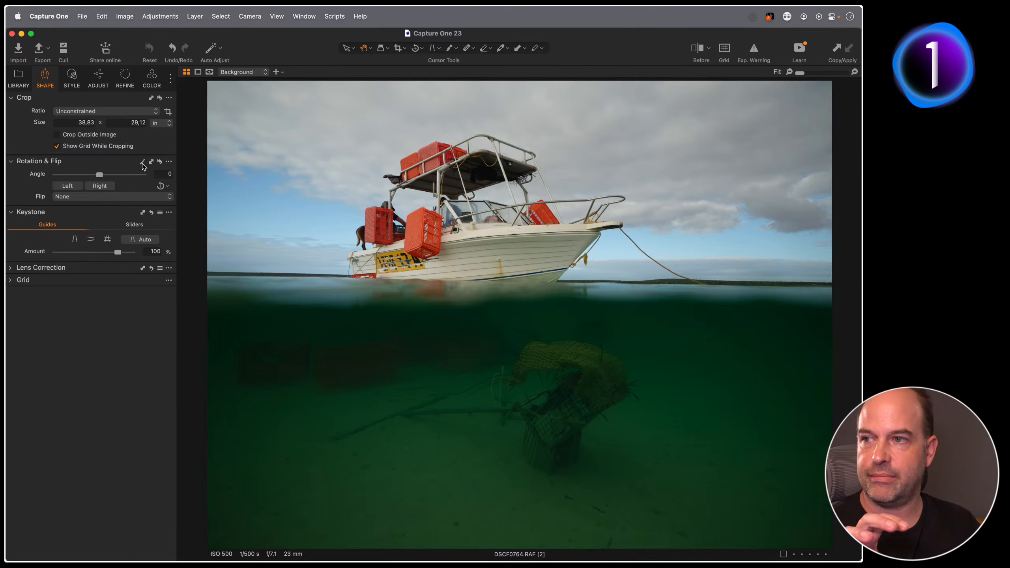
pyautogui.click(143, 162)
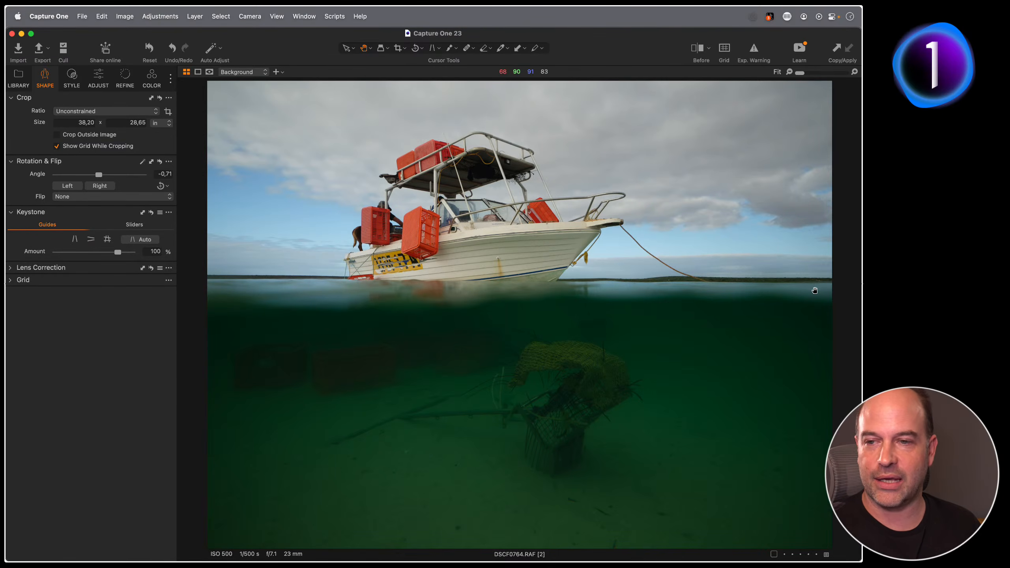
pyautogui.press('super+alt+v')
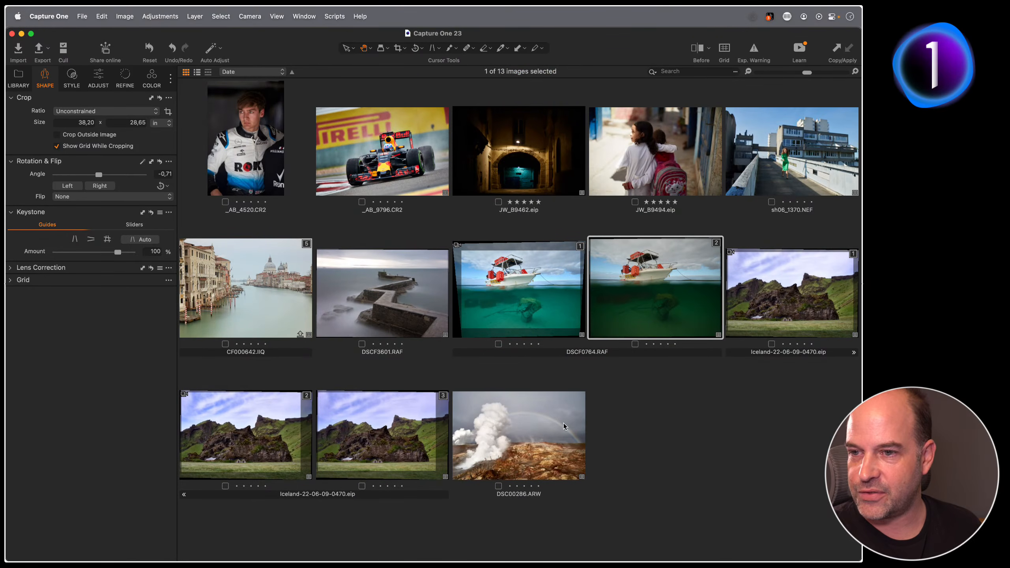
# - Open JW_B9494.eip, apply automatic rotation, reset and reapply it to compare the tilt, and return to the thumbnail overview
pyautogui.doubleClick(619, 167)
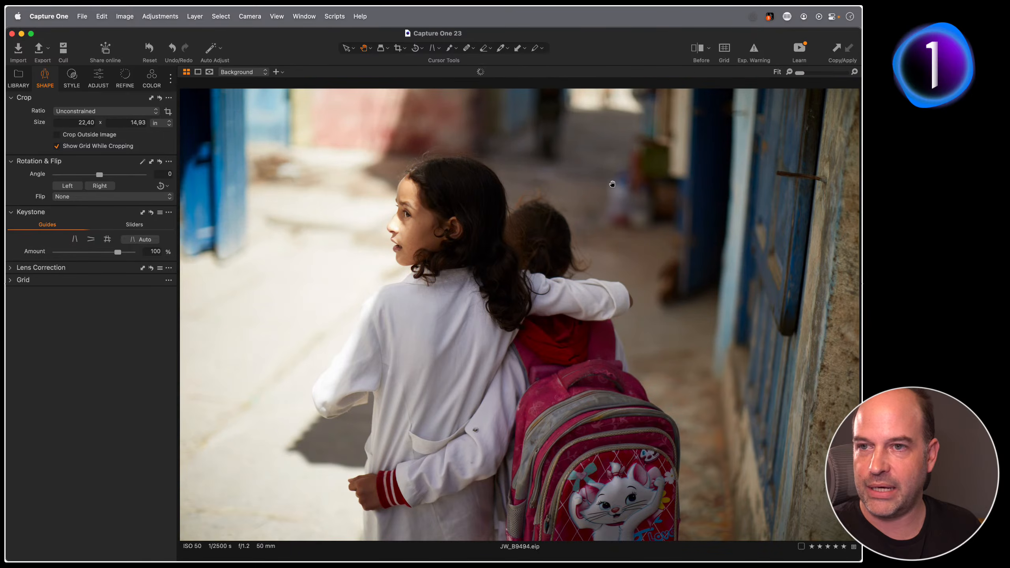
pyautogui.click(142, 162)
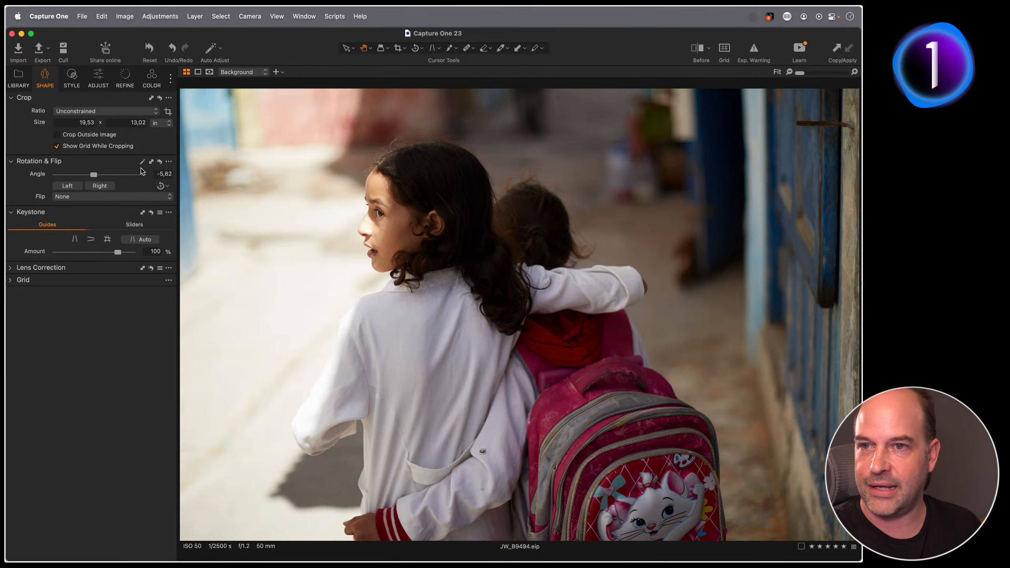
pyautogui.click(159, 162)
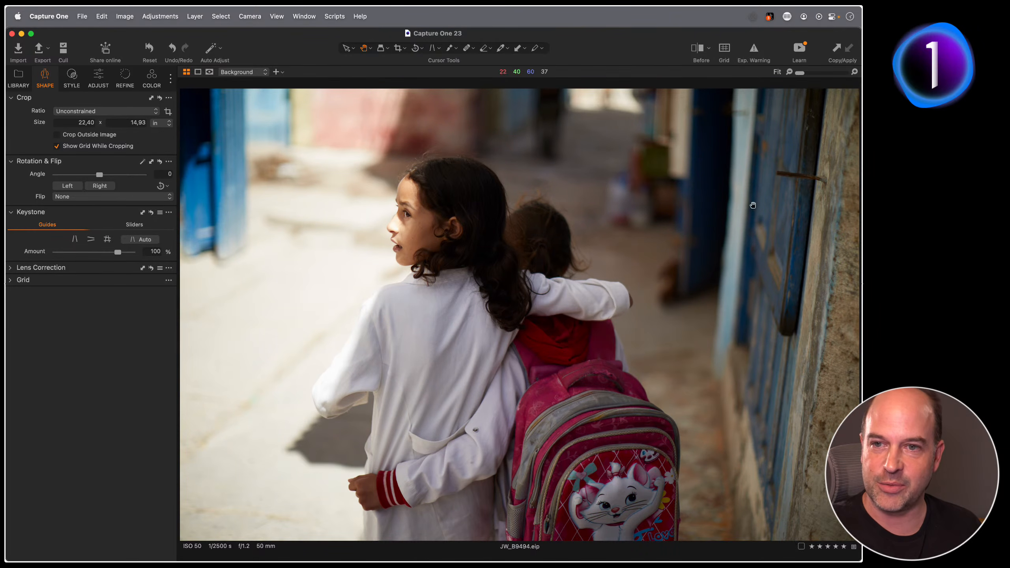
pyautogui.click(143, 162)
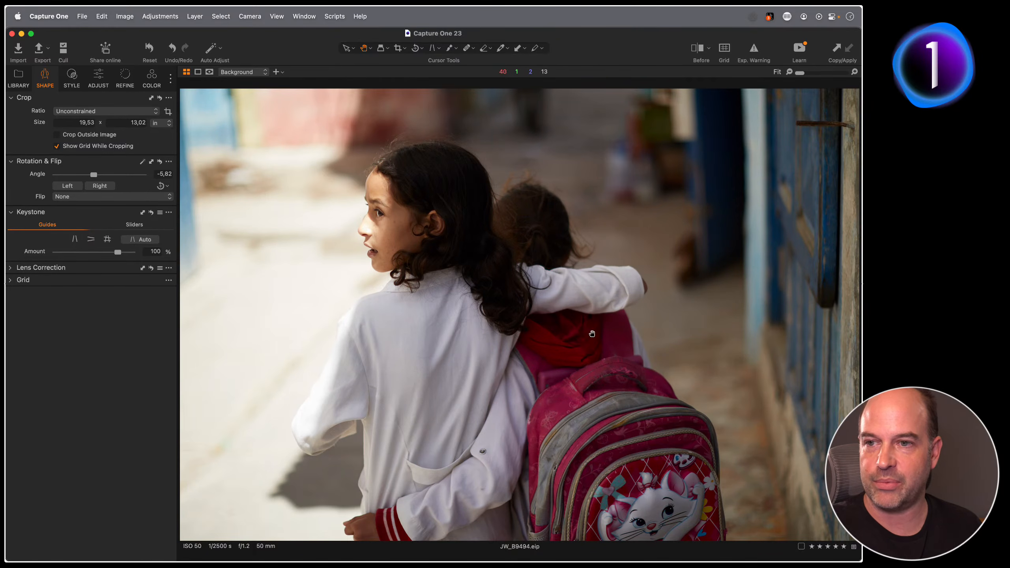
pyautogui.press('alt+super+v')
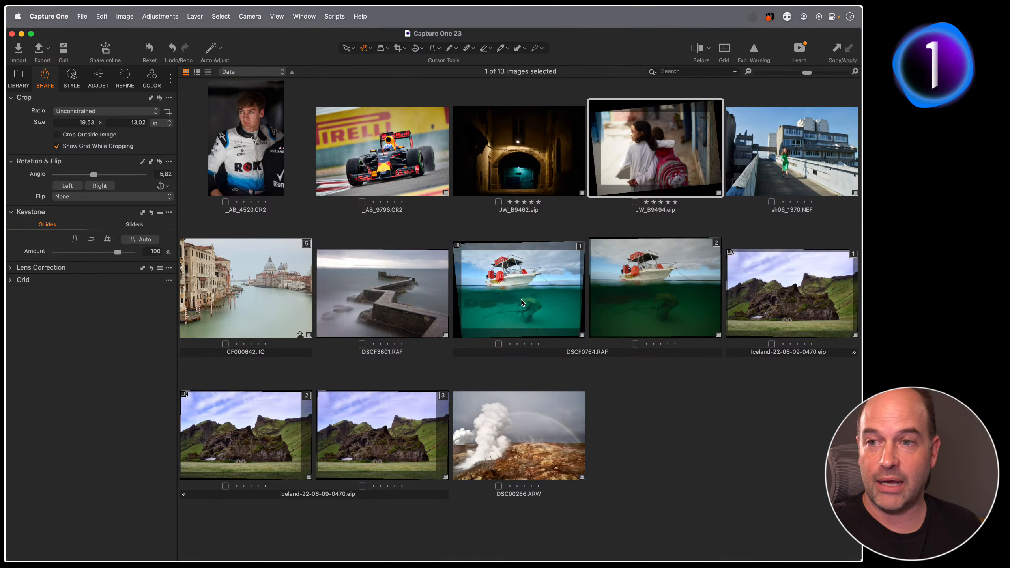
# - Open the second variant of DSCF0764.RAF and tighten its crop on all sides to about 37.45 × 25.43 in
pyautogui.doubleClick(653, 300)
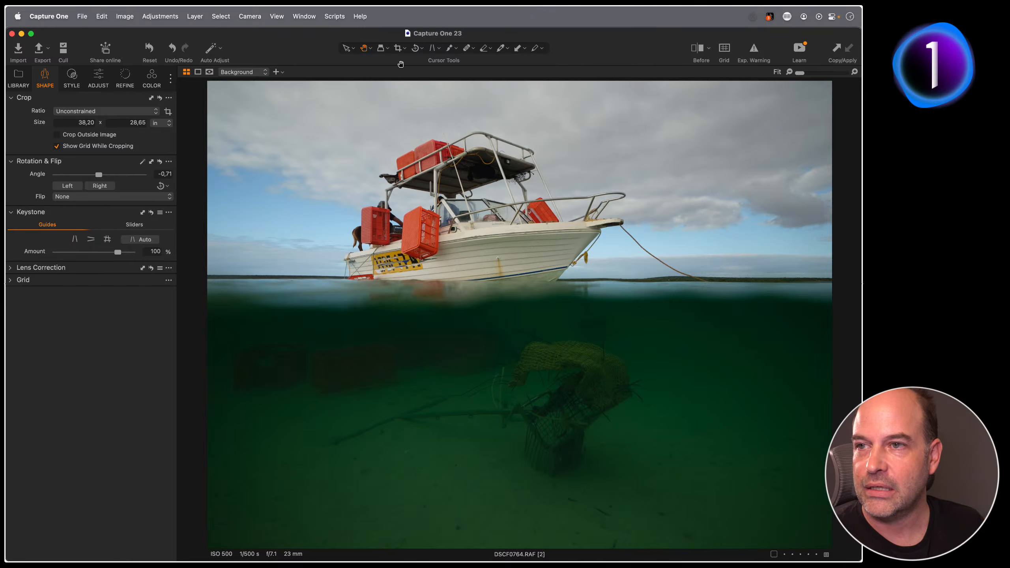
pyautogui.press('c')
pyautogui.moveTo(527, 537); pyautogui.dragTo(517, 501)
pyautogui.moveTo(518, 89); pyautogui.dragTo(518, 98)
pyautogui.moveTo(218, 302); pyautogui.dragTo(230, 299)
pyautogui.moveTo(483, 301); pyautogui.dragTo(480, 299)
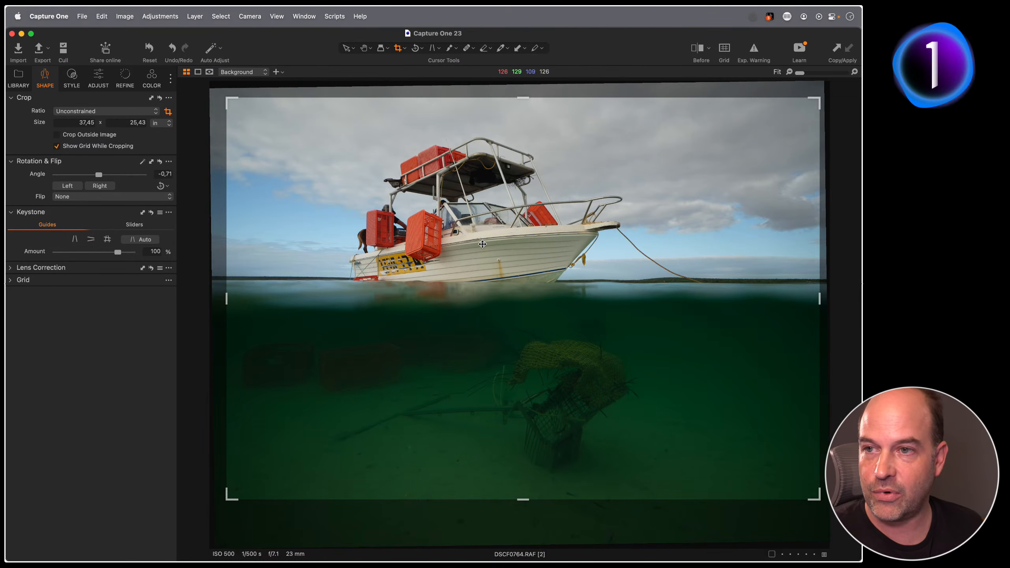
# - Review the aspect ratio options of the on-image crop settings and leave cropping with the Pan tool
pyautogui.press('h')
pyautogui.click(464, 184)
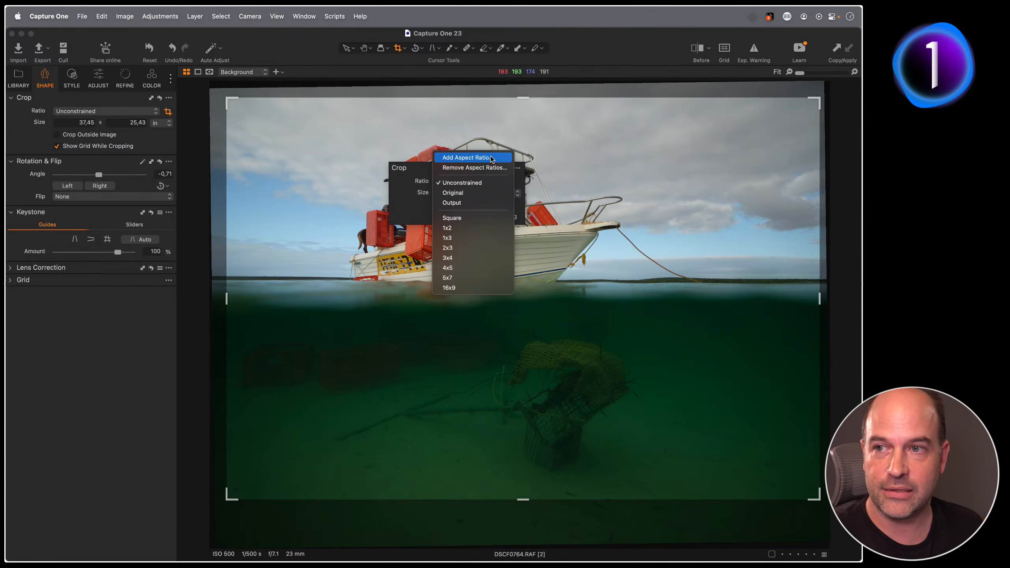
pyautogui.click(394, 177)
pyautogui.click(376, 291)
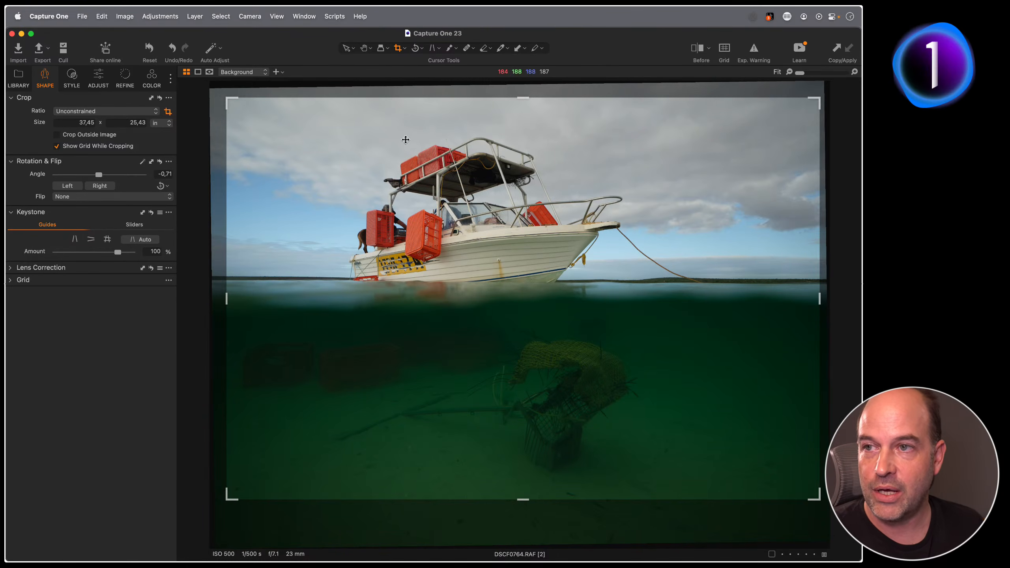
pyautogui.click(364, 47)
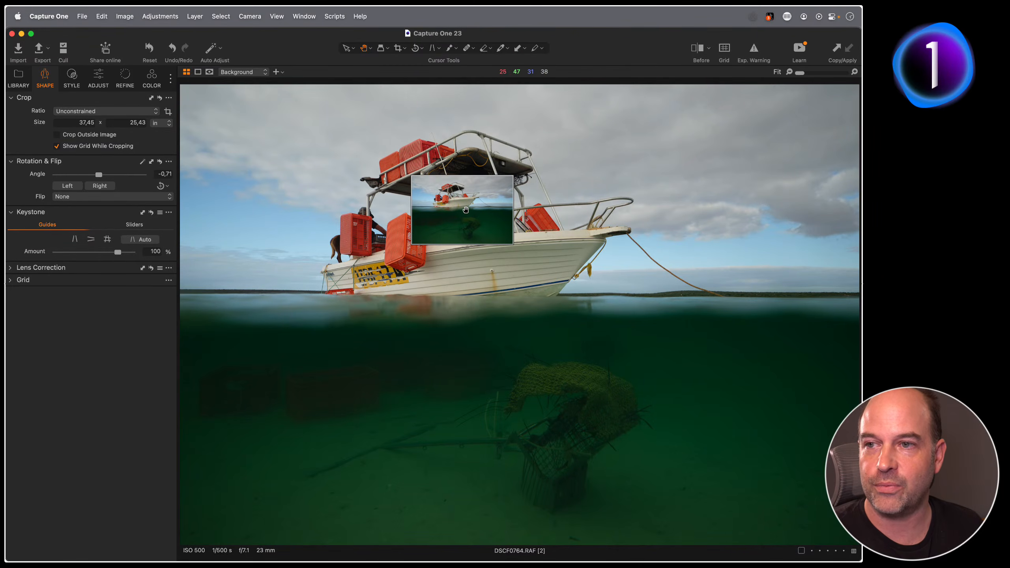
# - Inspect the boat at 100%, and add an RGB curve point by sampling a tone on the boat with the curve picker
pyautogui.click(418, 253)
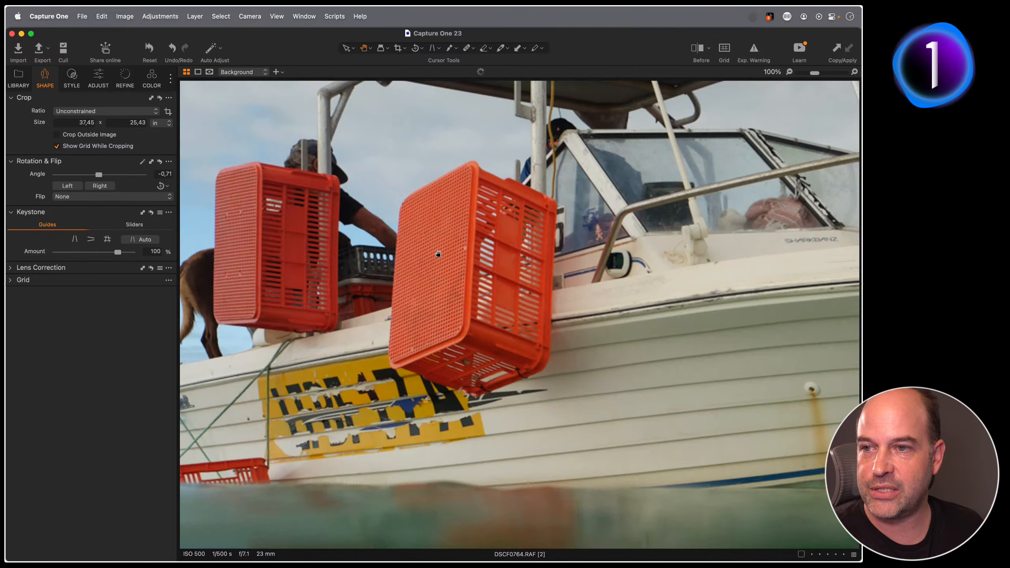
pyautogui.moveTo(485, 201)
pyautogui.mouseDown()
pyautogui.moveTo(487, 190)
pyautogui.moveTo(495, 217)
pyautogui.moveTo(520, 229)
pyautogui.moveTo(487, 233)
pyautogui.moveTo(486, 196)
pyautogui.mouseUp()
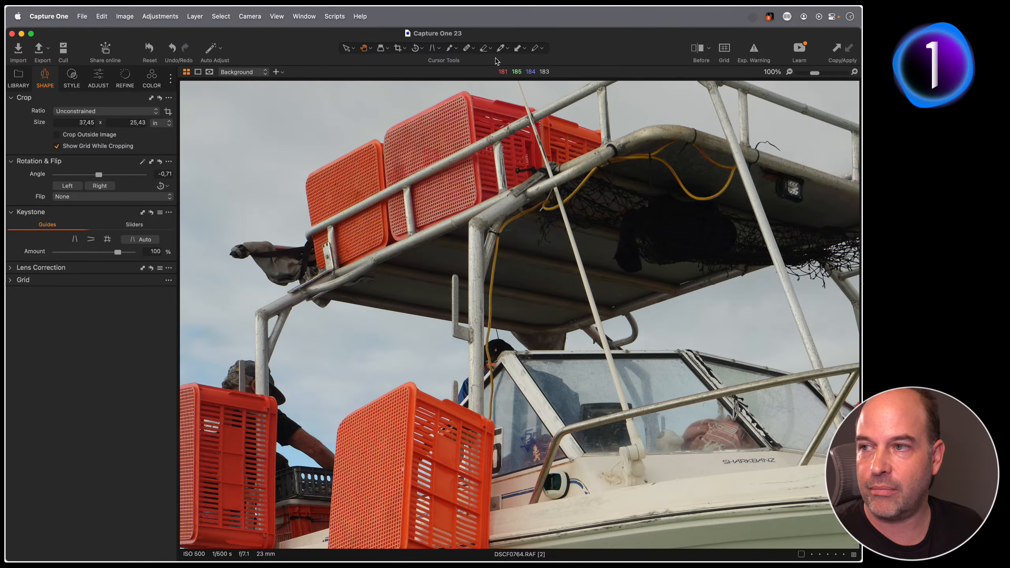
pyautogui.click(99, 76)
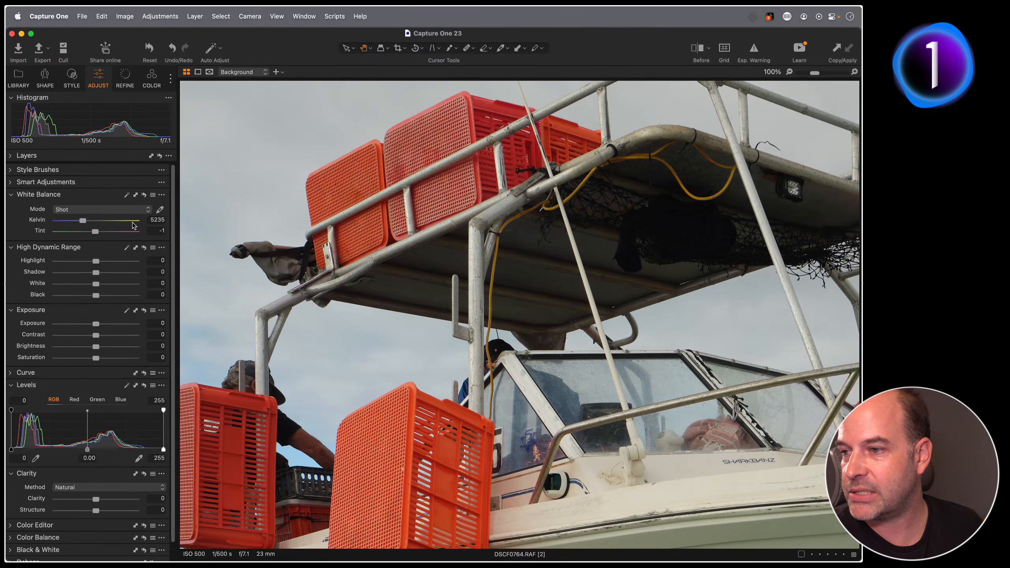
pyautogui.scroll(-1, 77, 463)
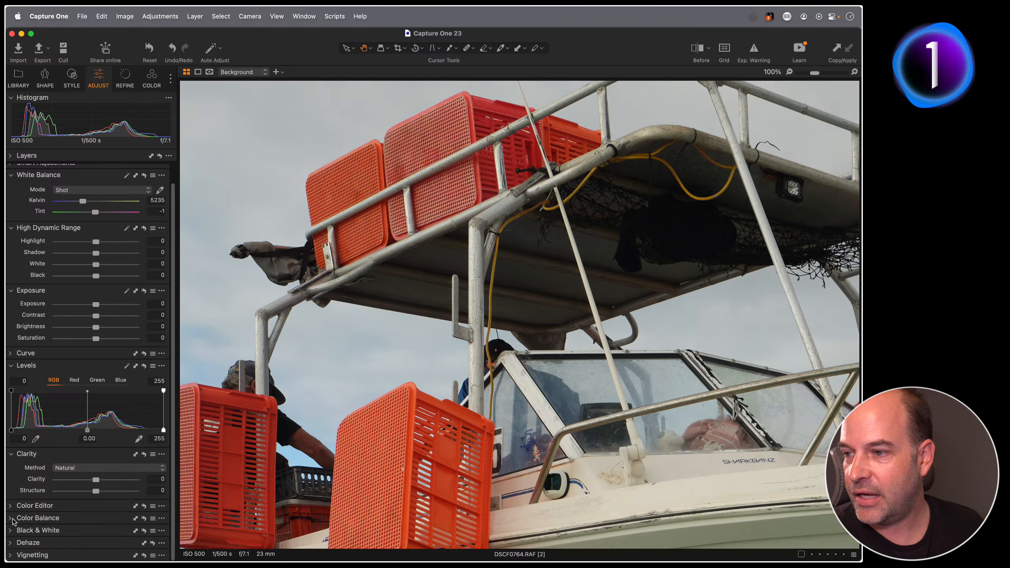
pyautogui.click(10, 353)
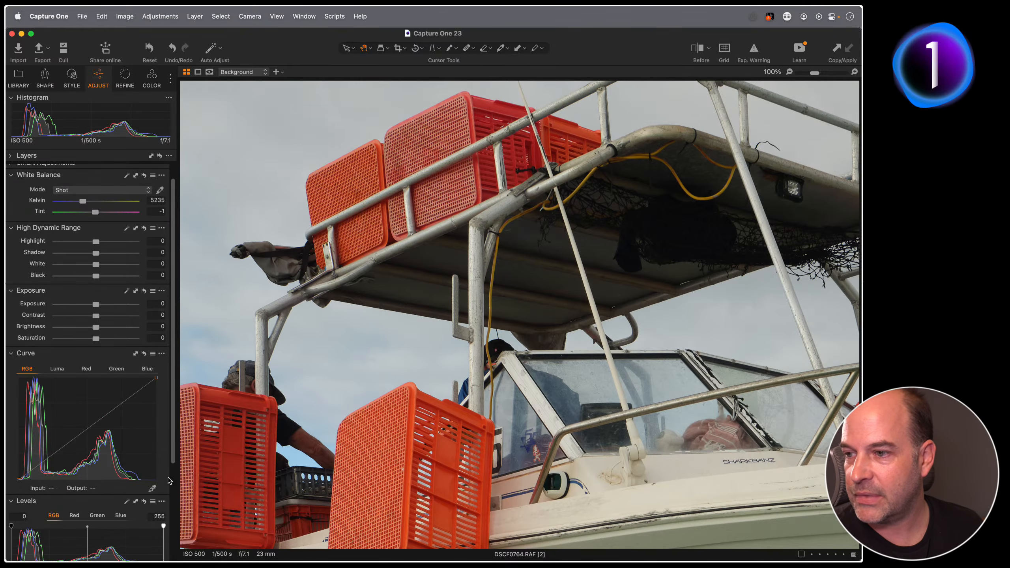
pyautogui.click(153, 489)
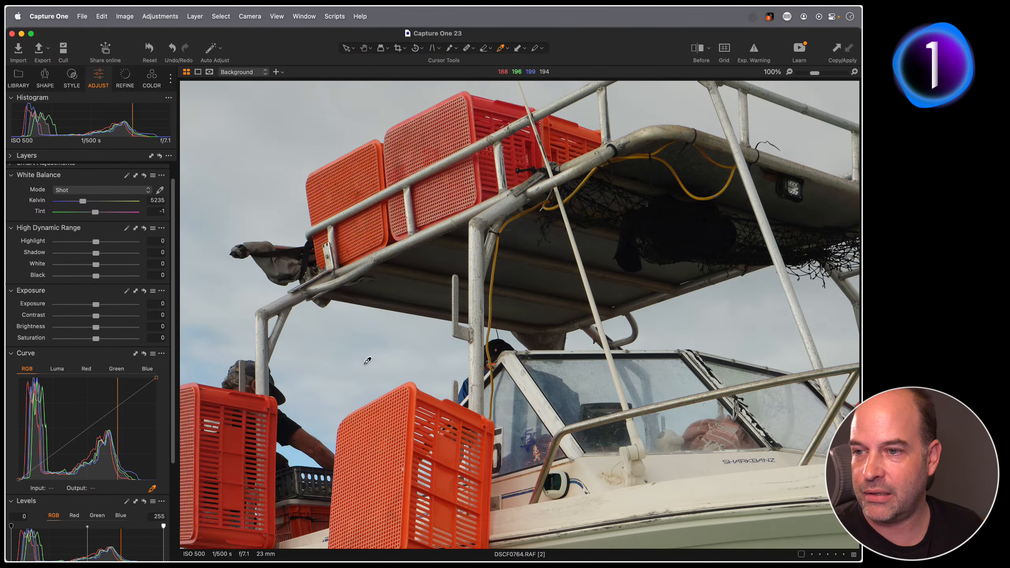
pyautogui.press('super+0')
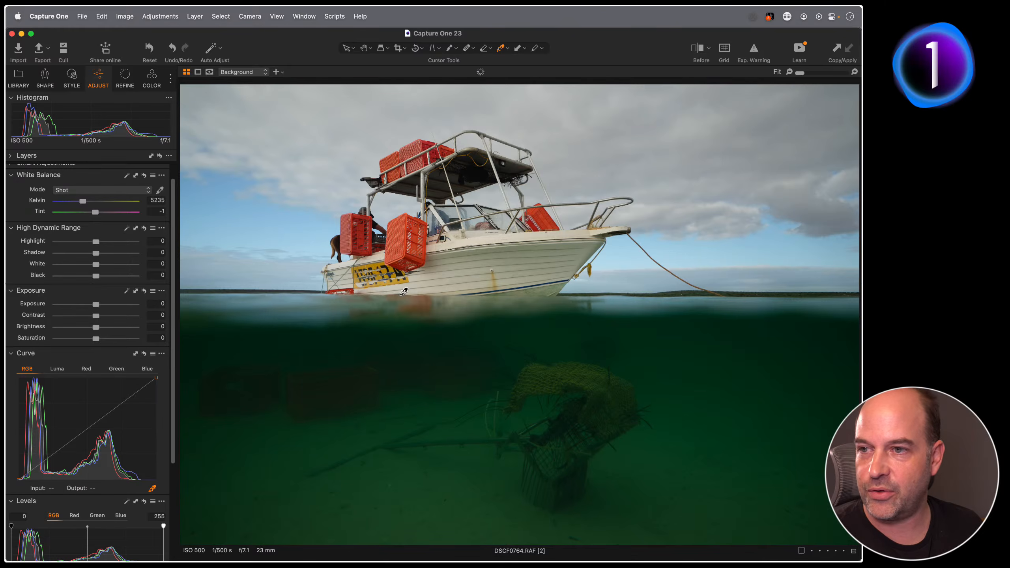
pyautogui.click(399, 247)
pyautogui.moveTo(442, 206); pyautogui.dragTo(445, 207)
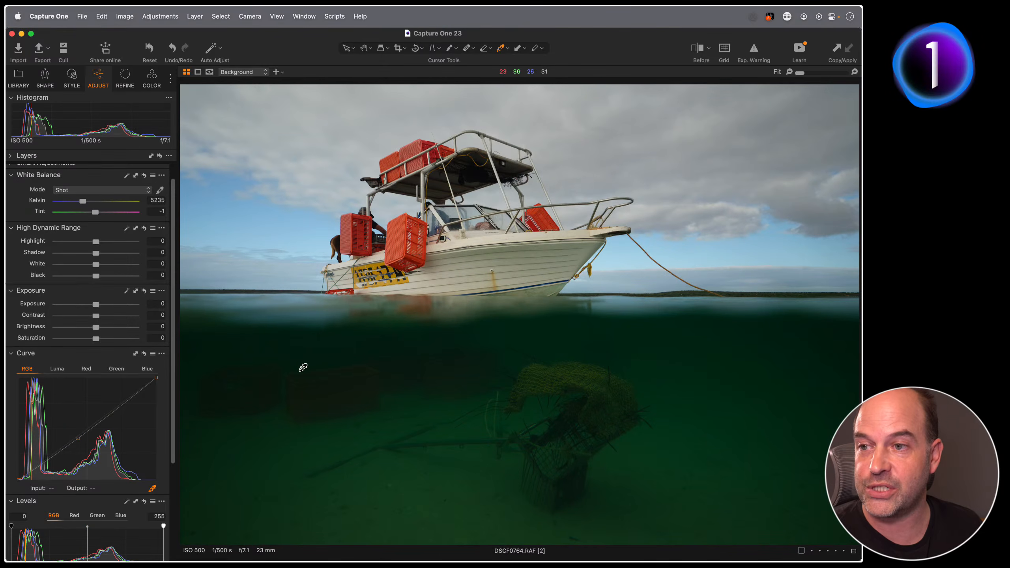
# - Try lowering the sampled RGB curve point slightly with the on-image Curve settings to darken the picture
pyautogui.rightClick(301, 403)
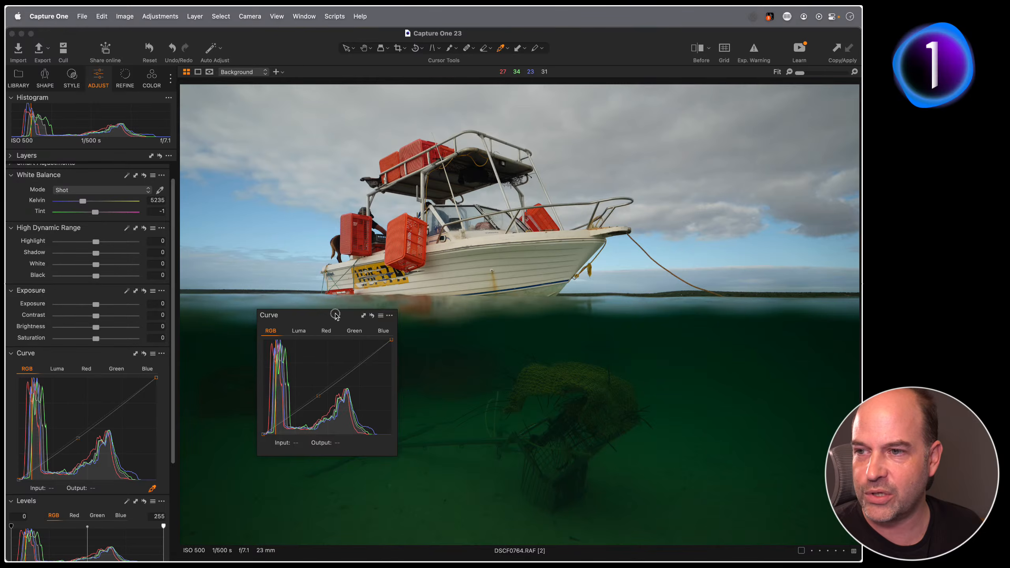
pyautogui.rightClick(332, 322)
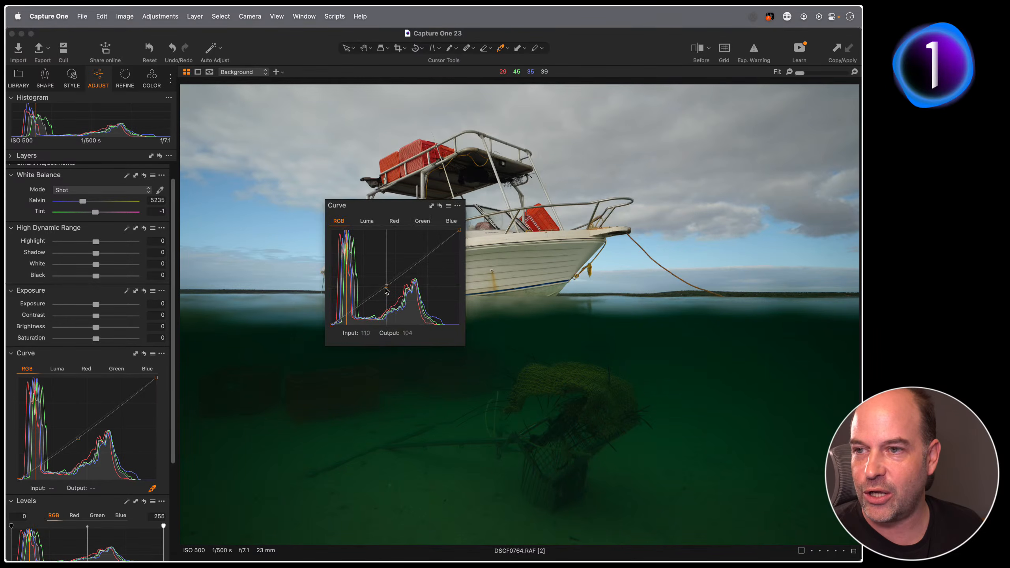
pyautogui.moveTo(347, 392); pyautogui.dragTo(351, 393)
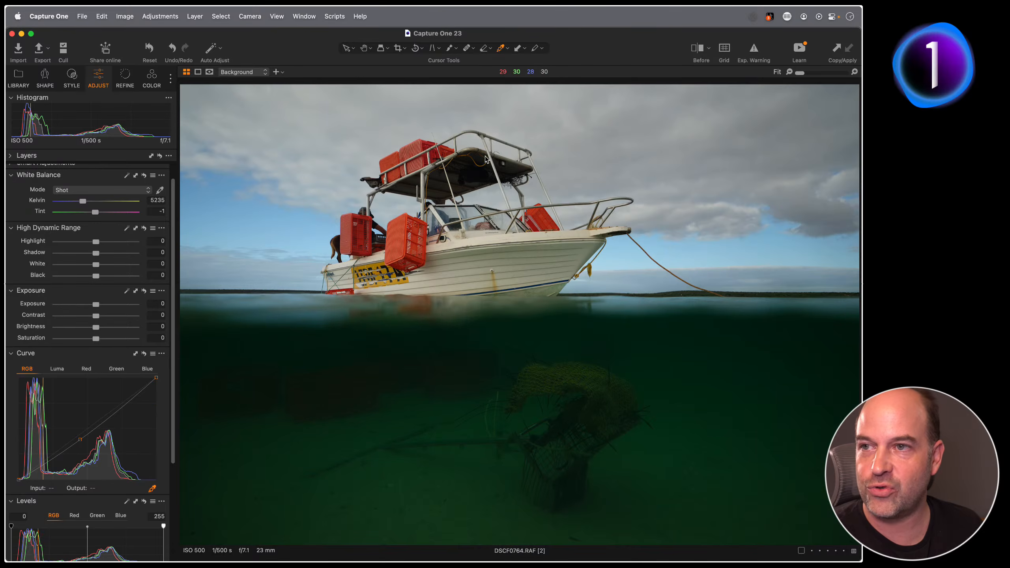
# - Reset the Curve adjustment and collapse the Curve tool
pyautogui.click(365, 48)
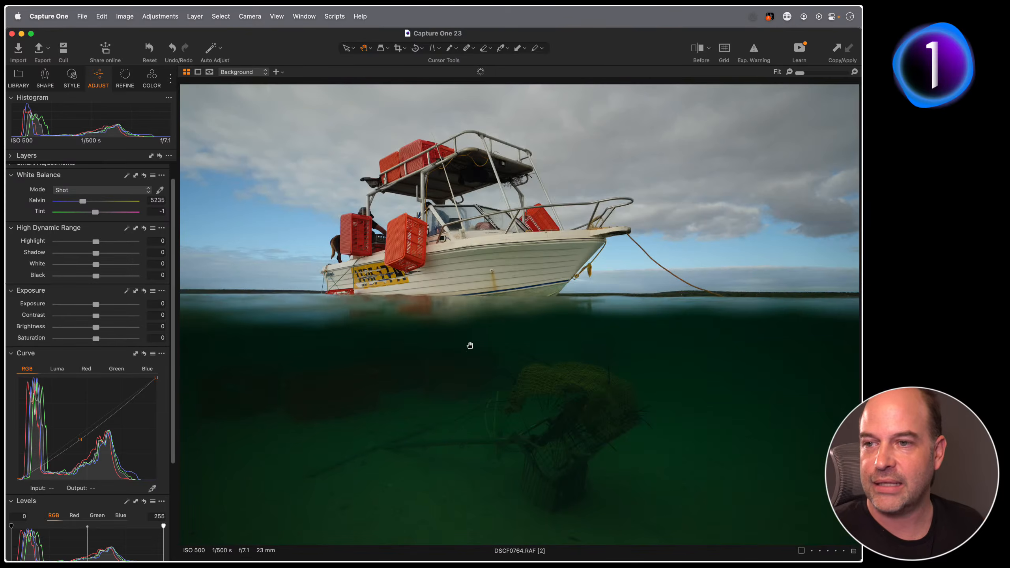
pyautogui.click(144, 355)
pyautogui.click(26, 350)
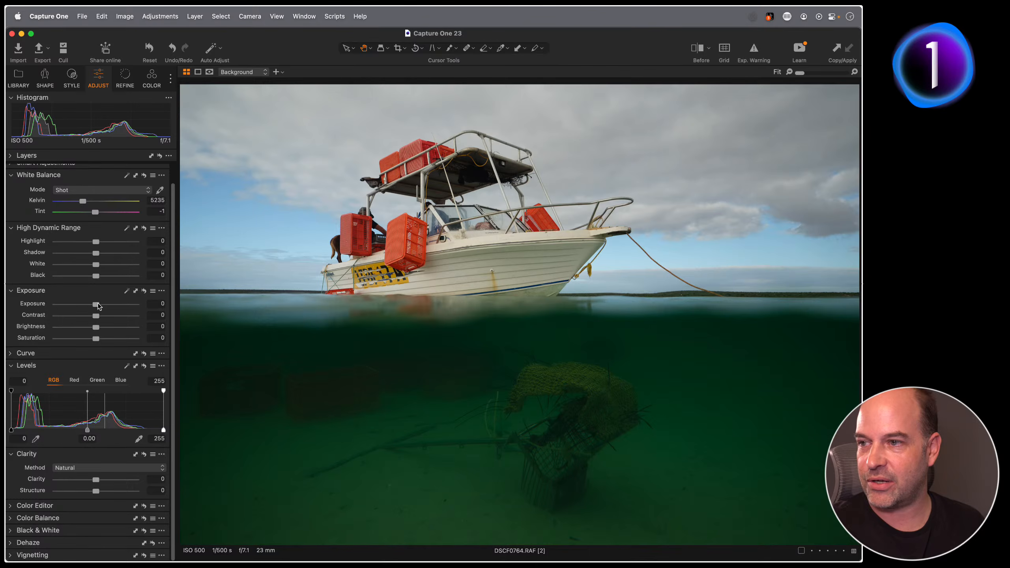
# - Set exposure to 0.26, contrast to 4, brightness to 6, highlight to -20, shadow to 5, black to -6 and clarity to 21
pyautogui.moveTo(98, 305); pyautogui.dragTo(97, 305)
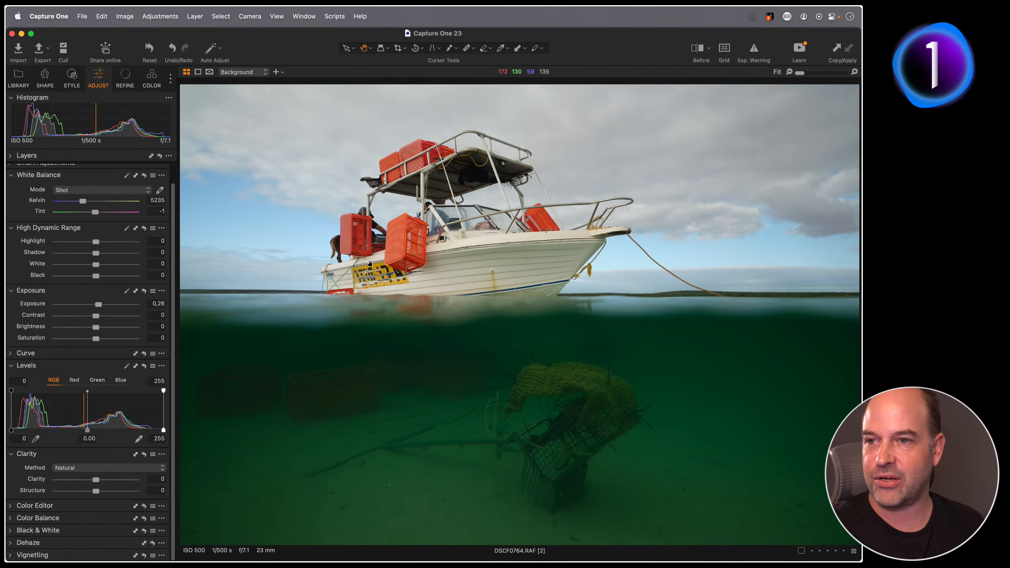
pyautogui.moveTo(97, 329); pyautogui.dragTo(99, 330)
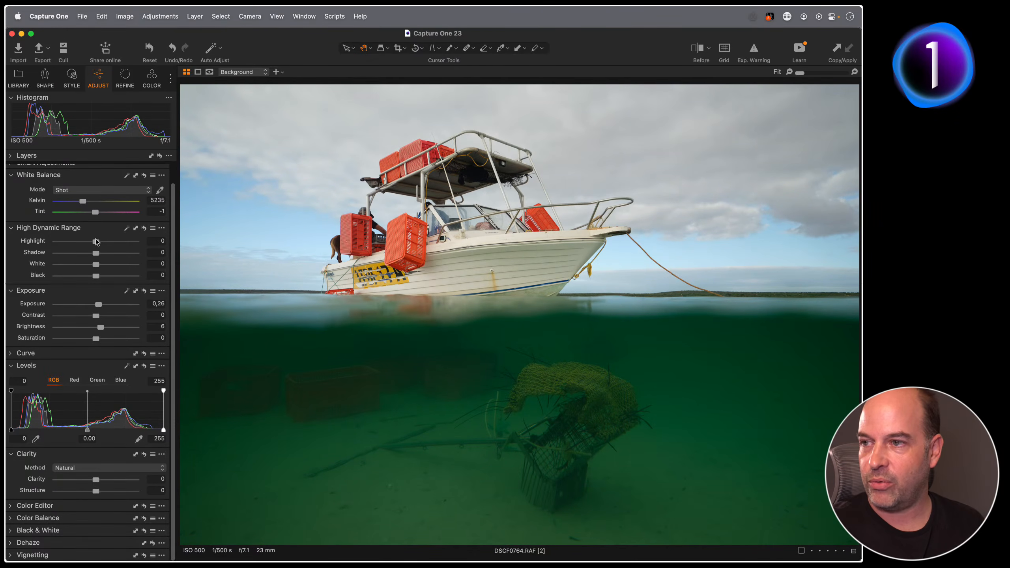
pyautogui.moveTo(96, 242); pyautogui.dragTo(92, 278)
pyautogui.click(94, 275)
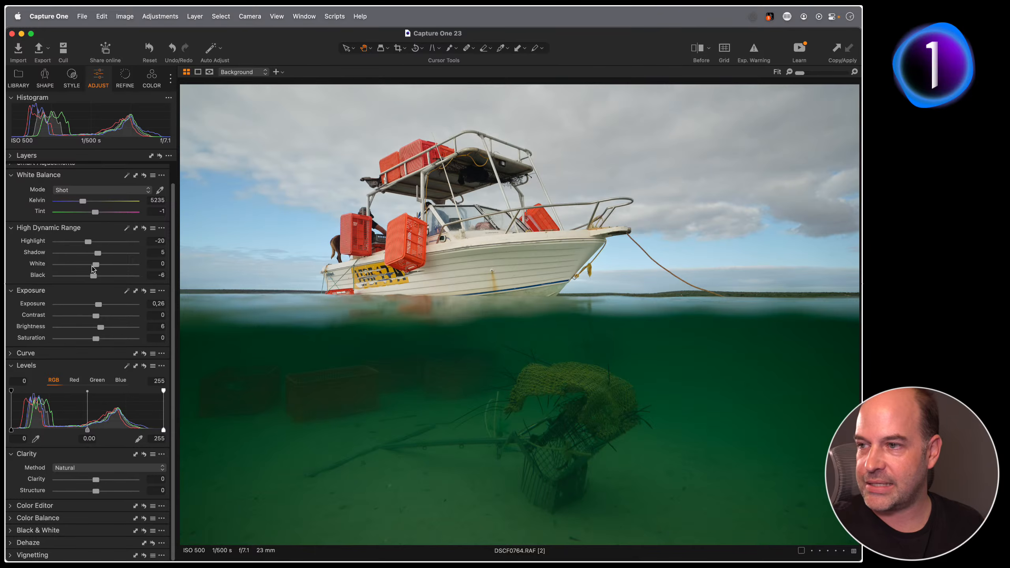
pyautogui.moveTo(97, 317); pyautogui.dragTo(100, 316)
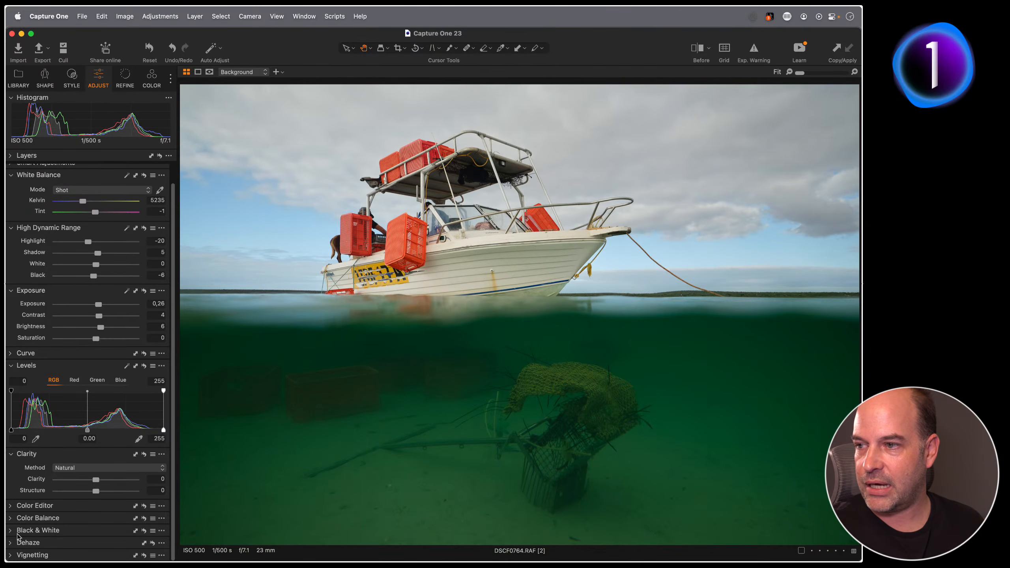
pyautogui.moveTo(97, 482); pyautogui.dragTo(104, 481)
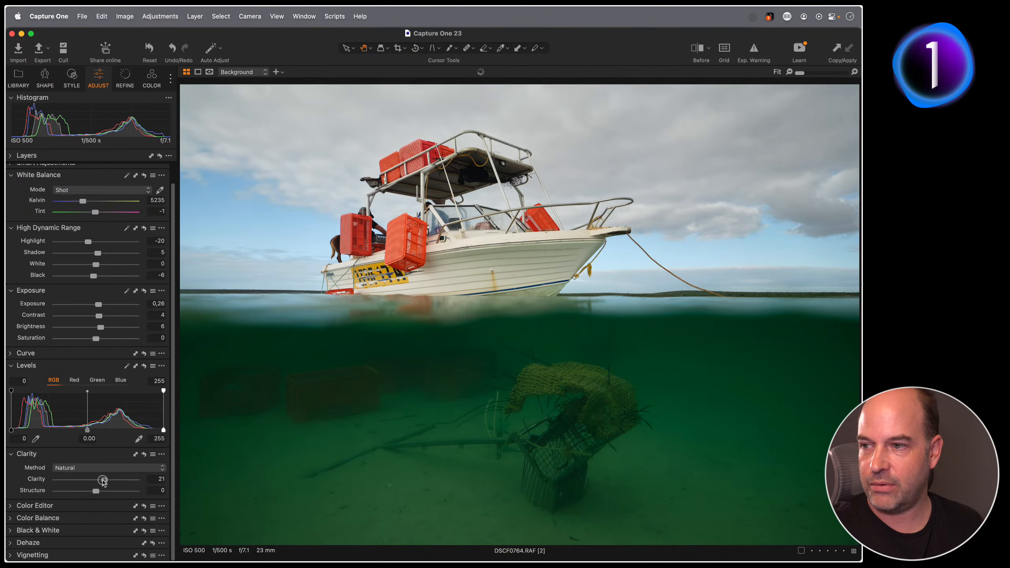
# - Auto-adjust the levels with a black point of 8, and raise exposure to 0.36 and contrast to 11
pyautogui.click(127, 366)
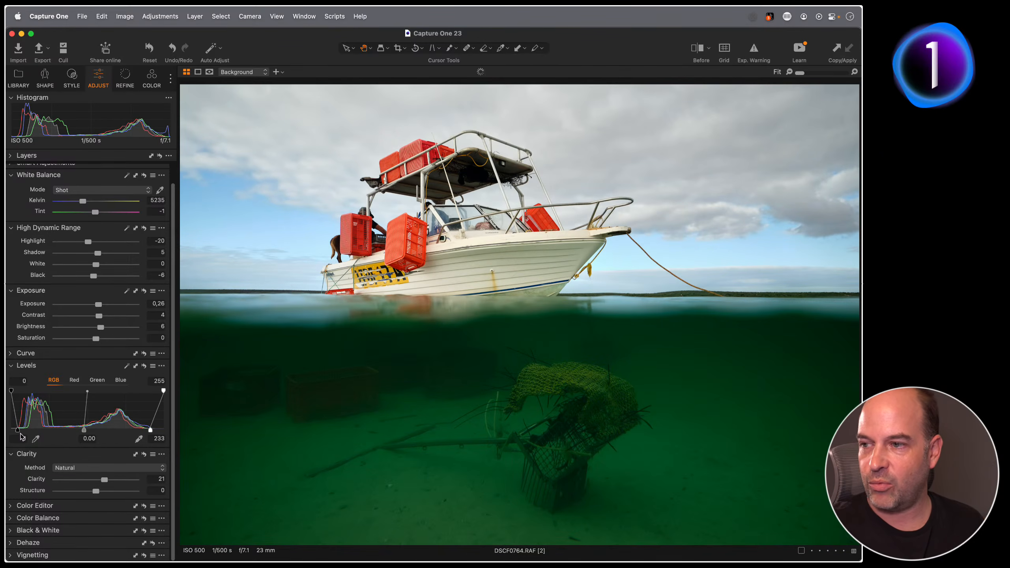
pyautogui.moveTo(18, 431); pyautogui.dragTo(16, 430)
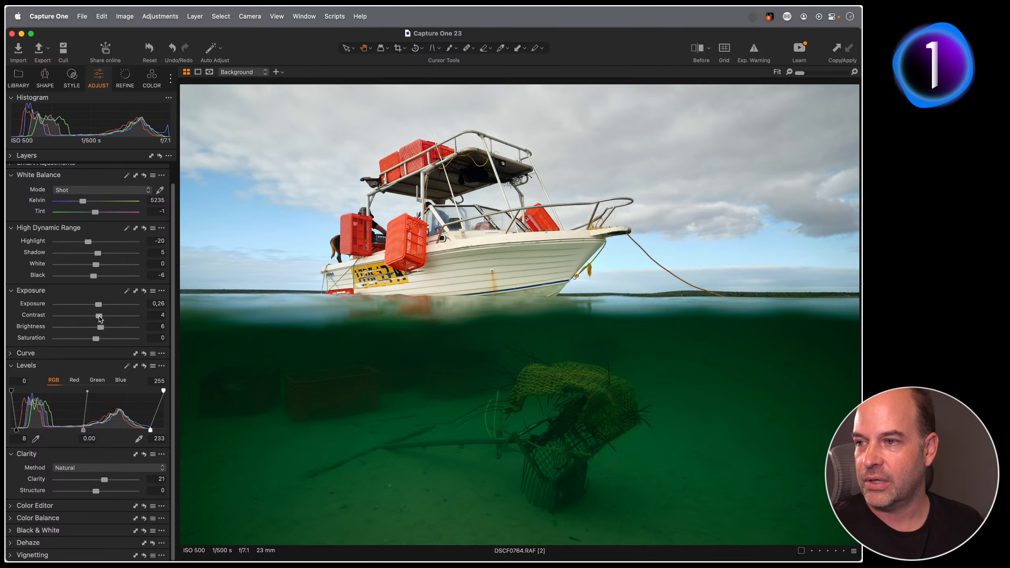
pyautogui.moveTo(99, 317); pyautogui.dragTo(100, 305)
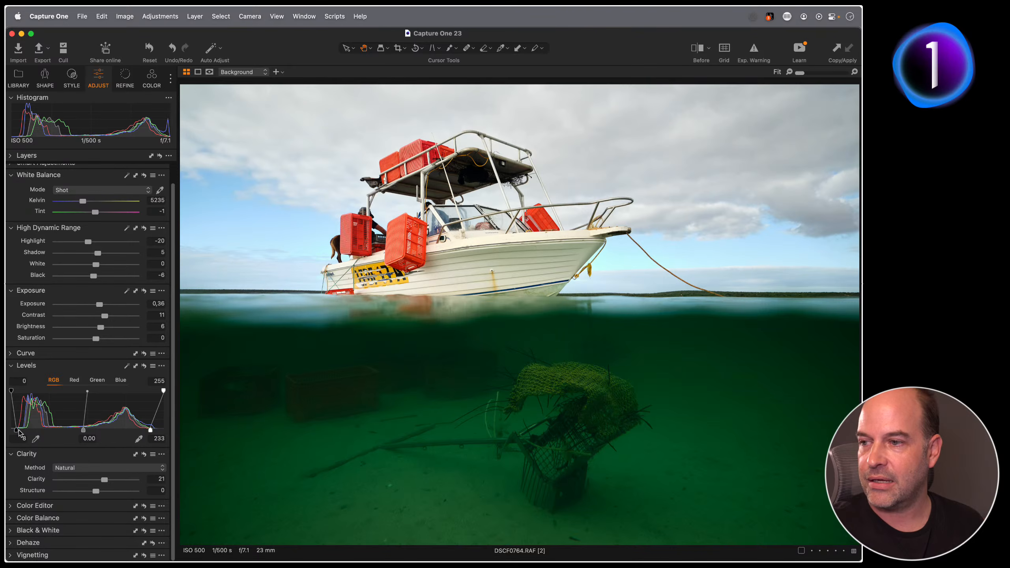
# - Try a black point of 30 in Levels, and replace it with an automatic levels adjustment
pyautogui.moveTo(18, 430); pyautogui.dragTo(23, 411)
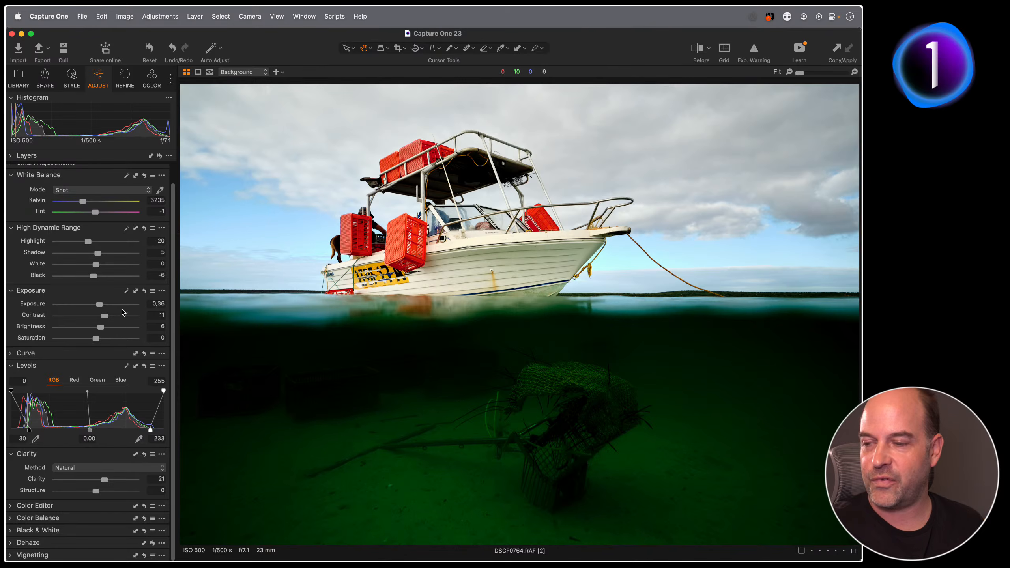
pyautogui.click(128, 367)
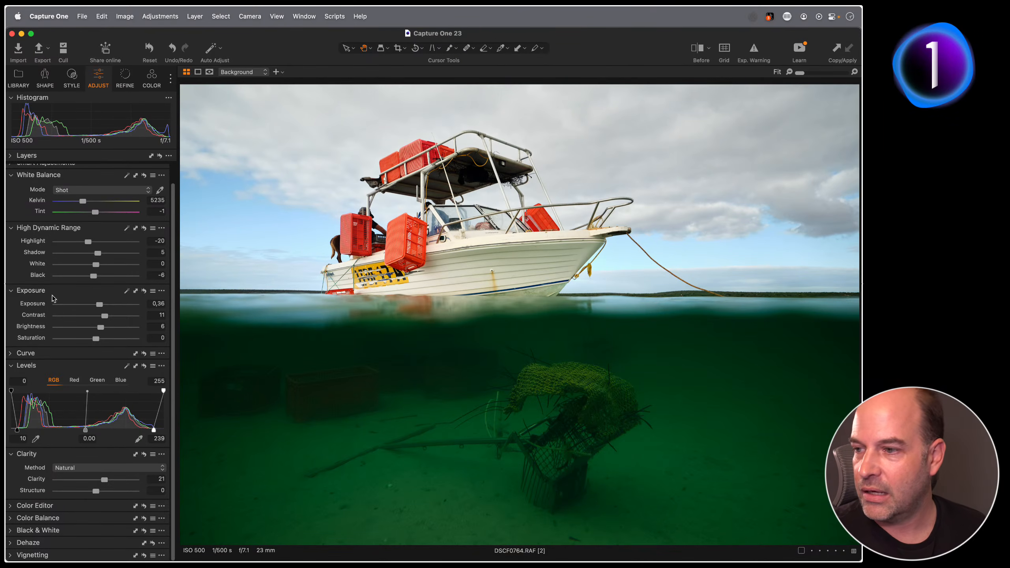
# - Float the Color Editor over the underwater area, look at its Advanced mode and return to Basic
pyautogui.moveTo(35, 506); pyautogui.dragTo(231, 337)
pyautogui.moveTo(295, 327); pyautogui.dragTo(291, 341)
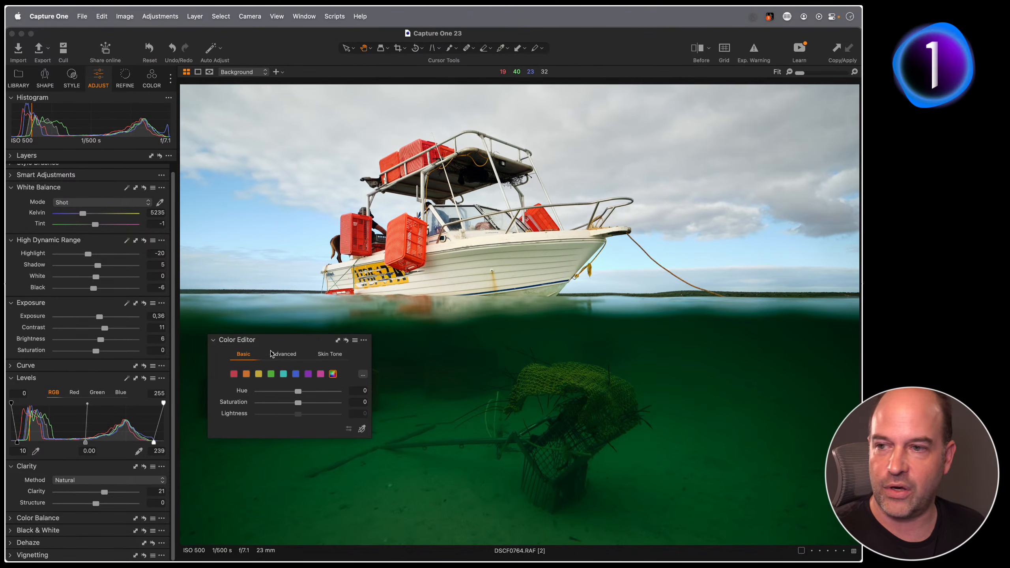
pyautogui.click(284, 353)
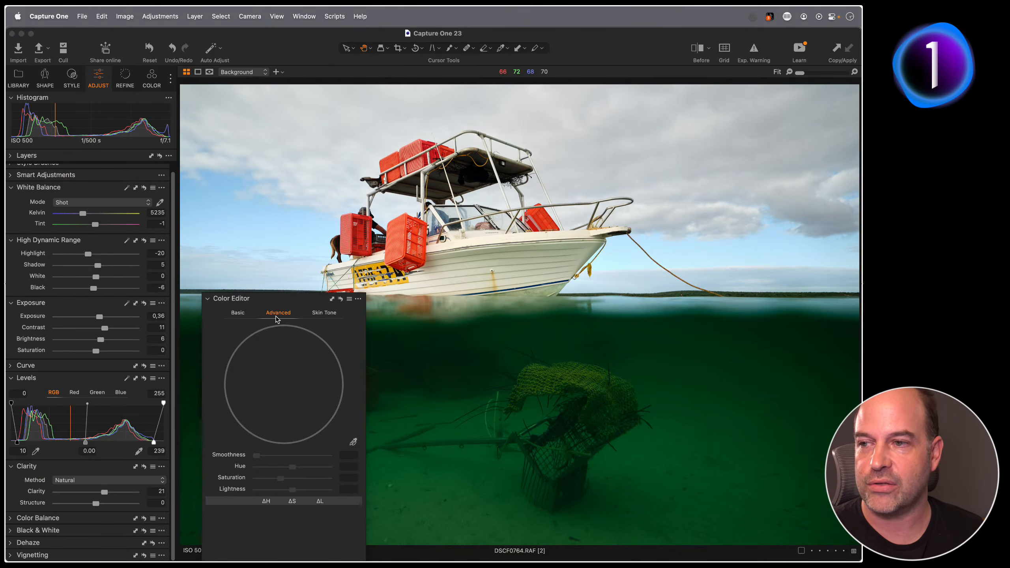
pyautogui.click(239, 313)
pyautogui.moveTo(272, 301); pyautogui.dragTo(284, 346)
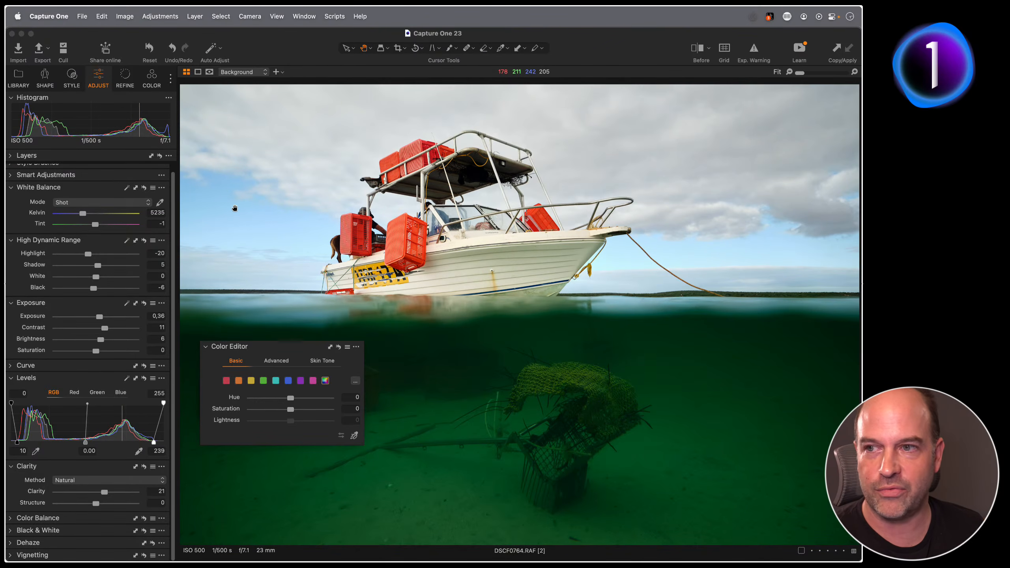
# - Sample the green underwater area with the Color Editor's colour picker and set that colour's hue to 30
pyautogui.click(420, 238)
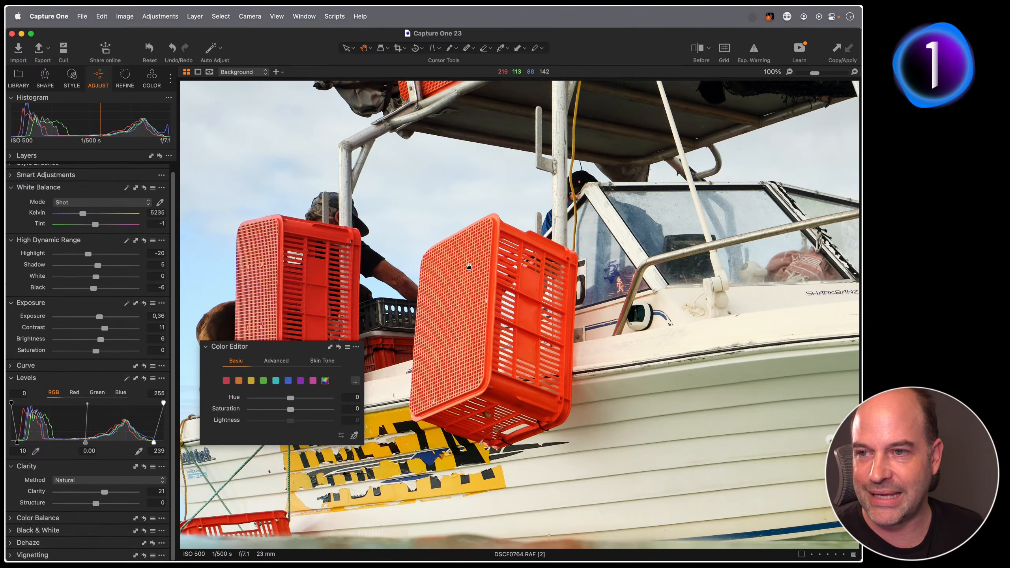
pyautogui.click(492, 315)
pyautogui.click(354, 435)
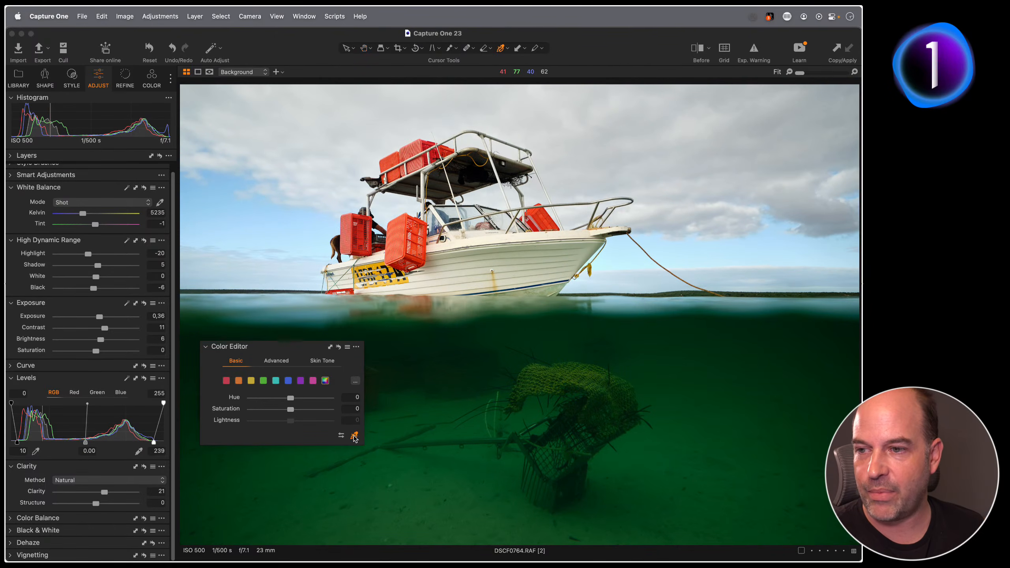
pyautogui.click(524, 331)
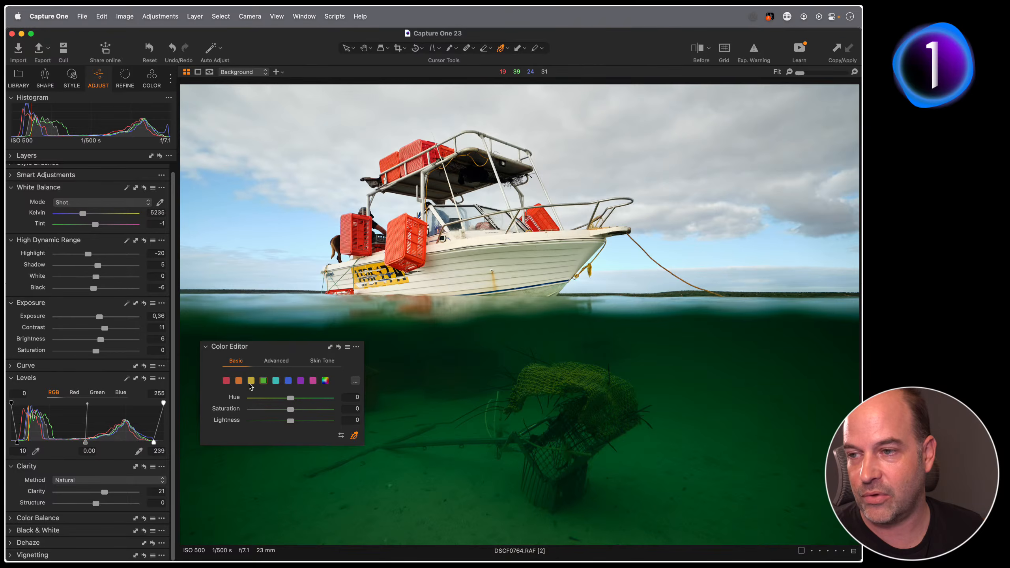
pyautogui.moveTo(293, 400); pyautogui.dragTo(330, 398)
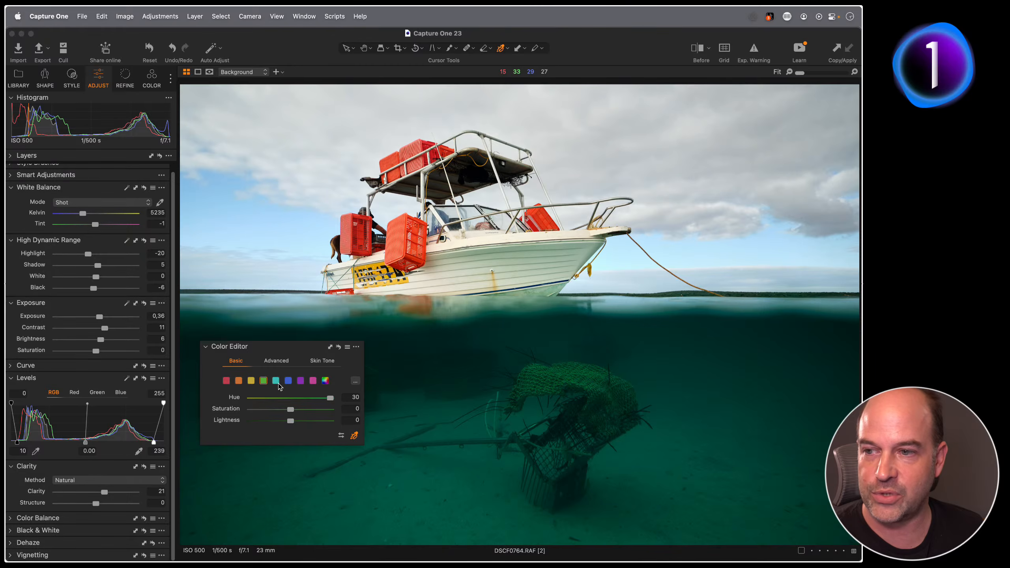
# - Refine the underwater green in the Color Editor to hue 20.3, saturation -5.4 and lightness 6.6
pyautogui.moveTo(331, 398); pyautogui.dragTo(298, 398)
pyautogui.moveTo(312, 399); pyautogui.dragTo(288, 410)
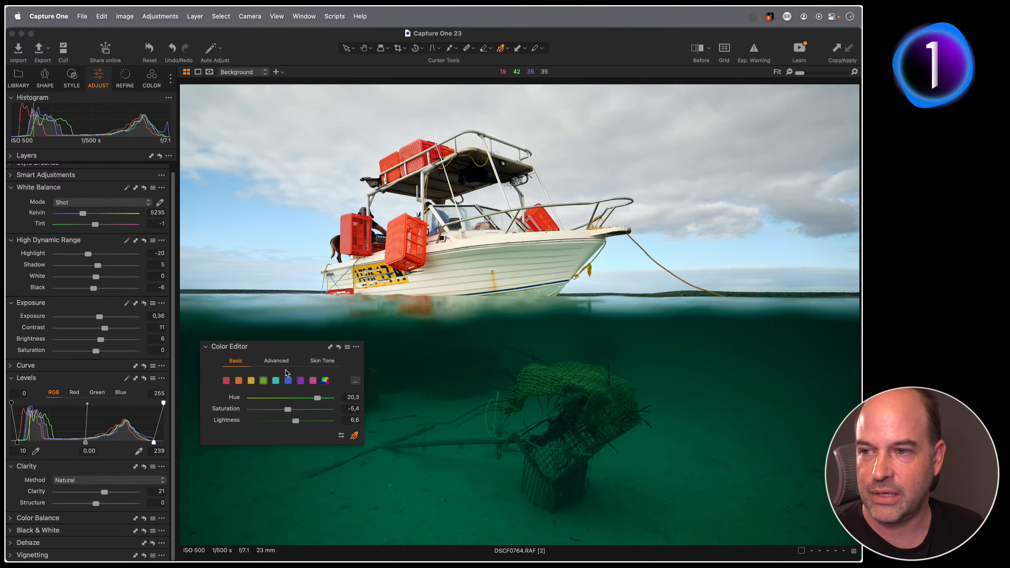
pyautogui.click(338, 346)
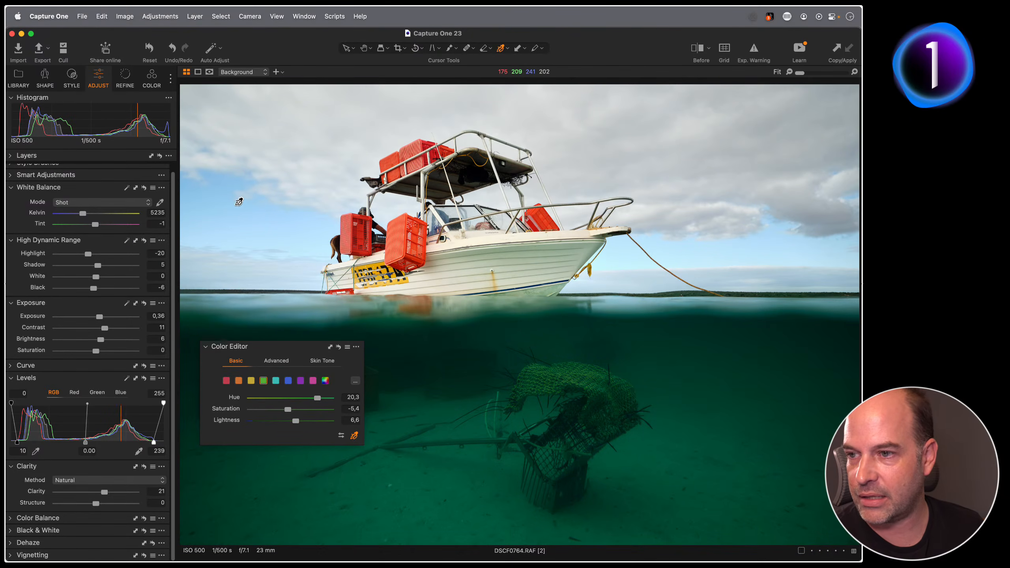
# - Sample the blue sky and set saturation 7.6 and lightness -25.9; sample the red crates and set hue -10.9, saturation 5.2 and lightness -11.6
pyautogui.click(241, 215)
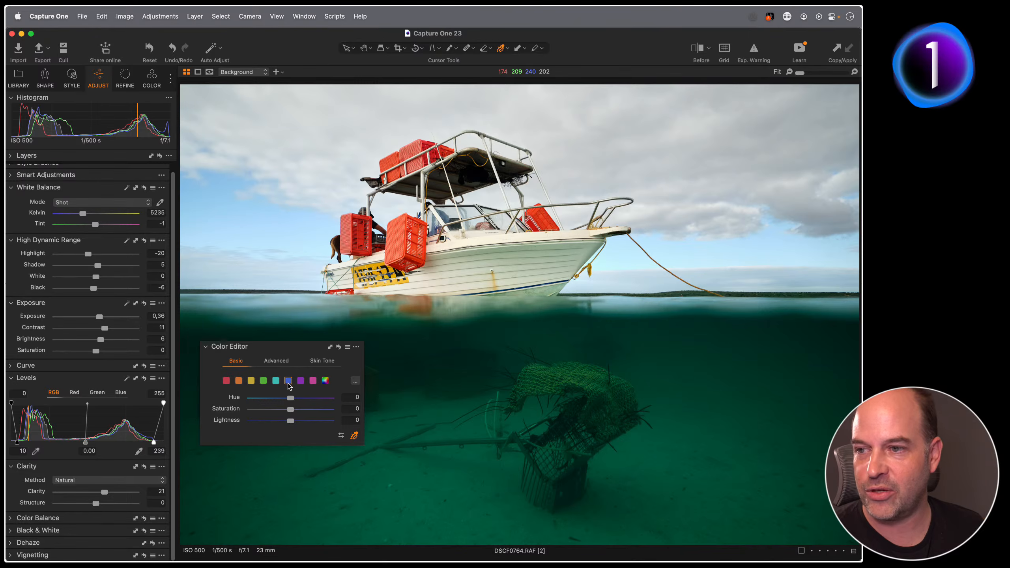
pyautogui.moveTo(291, 421); pyautogui.dragTo(270, 422)
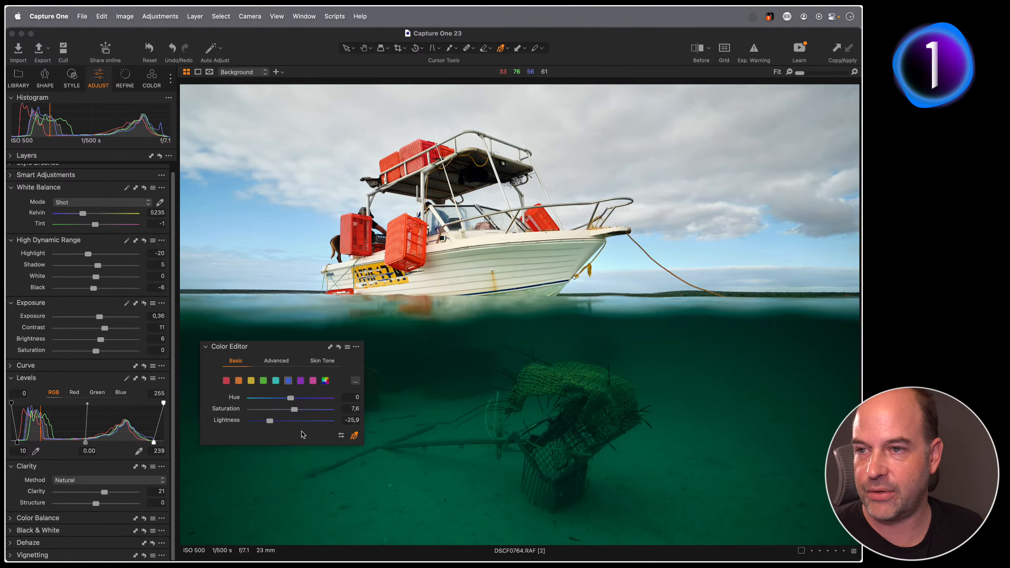
pyautogui.click(399, 261)
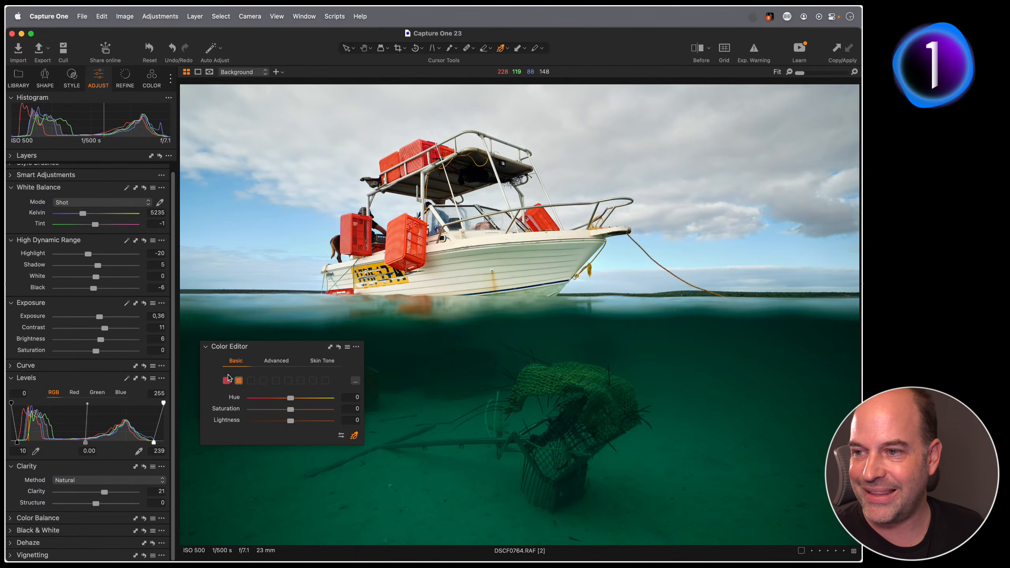
pyautogui.moveTo(290, 400)
pyautogui.mouseDown()
pyautogui.moveTo(241, 398)
pyautogui.moveTo(290, 400)
pyautogui.moveTo(270, 399)
pyautogui.moveTo(294, 411)
pyautogui.moveTo(281, 420)
pyautogui.moveTo(277, 400)
pyautogui.mouseUp()
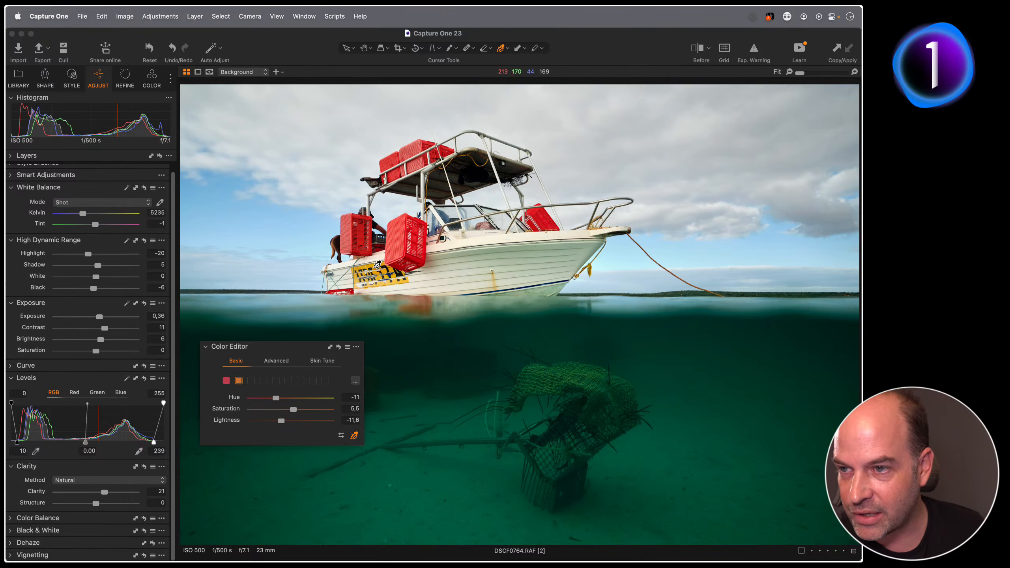
pyautogui.click(376, 265)
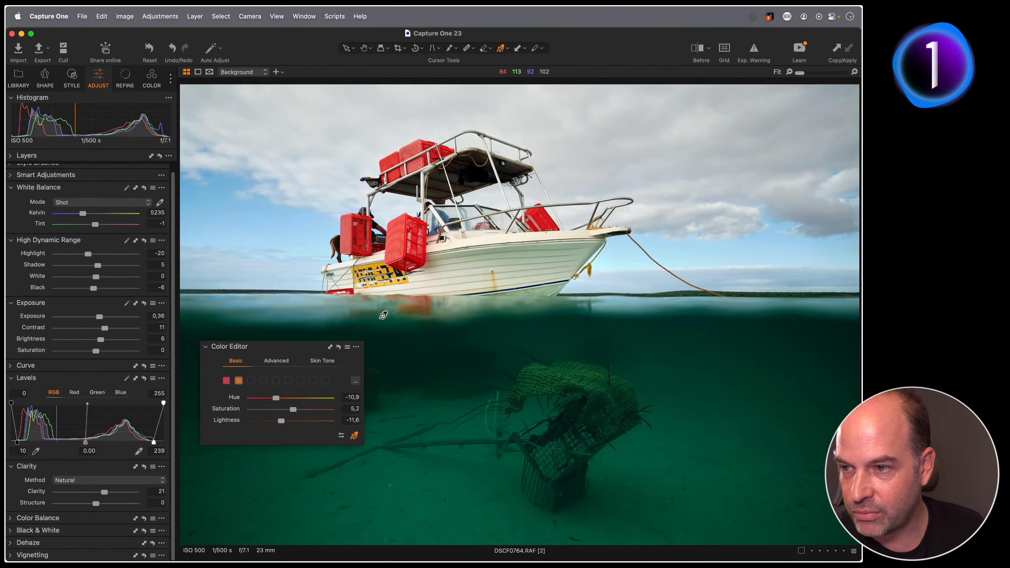
# - Sample the yellow sign on the boat's hull with the Color Editor's colour picker, and look at Advanced mode before returning to Basic
pyautogui.press('h')
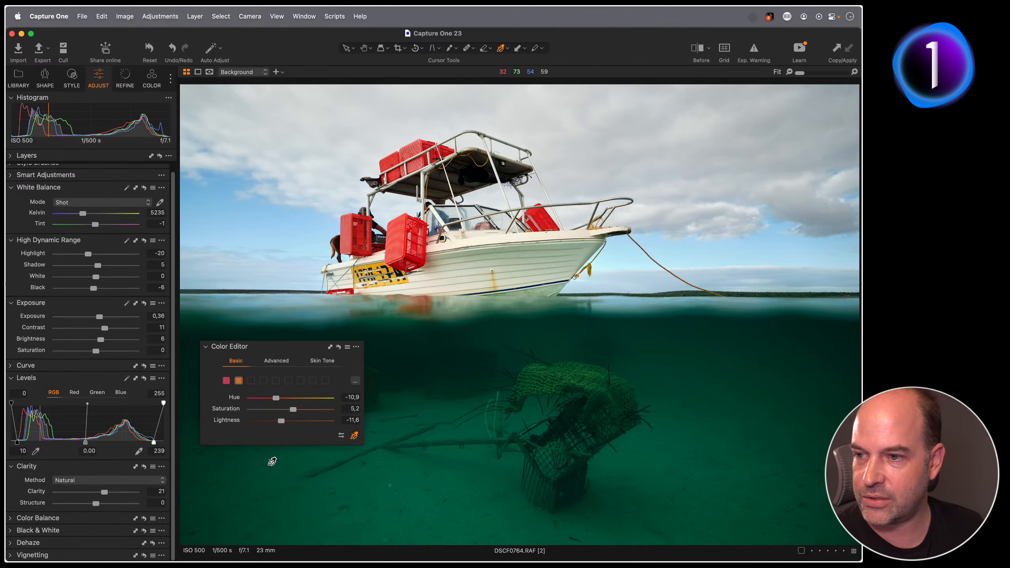
pyautogui.moveTo(281, 345)
pyautogui.mouseDown()
pyautogui.moveTo(316, 353)
pyautogui.moveTo(266, 352)
pyautogui.mouseUp()
pyautogui.click(300, 367)
pyautogui.click(256, 367)
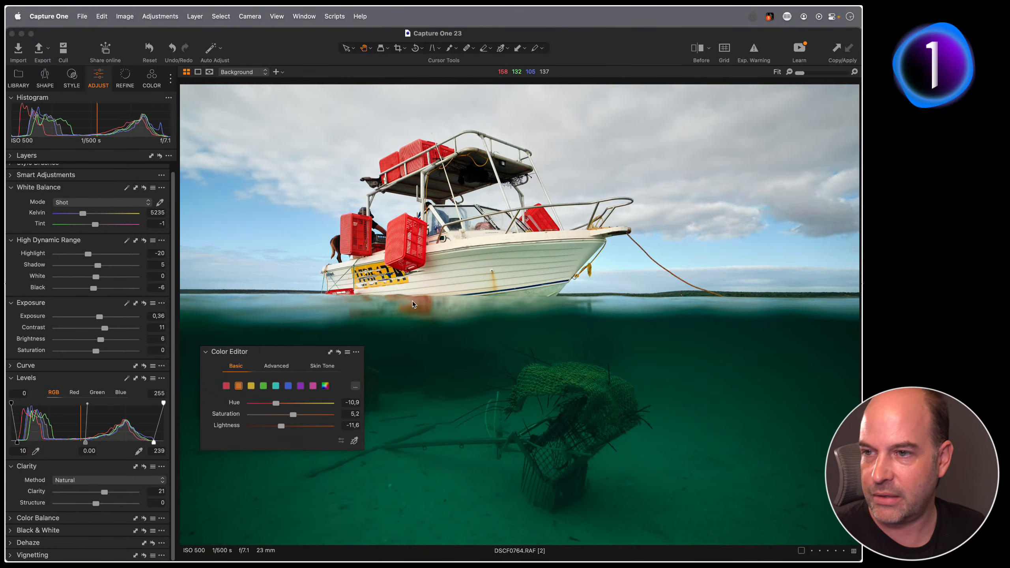
pyautogui.click(354, 441)
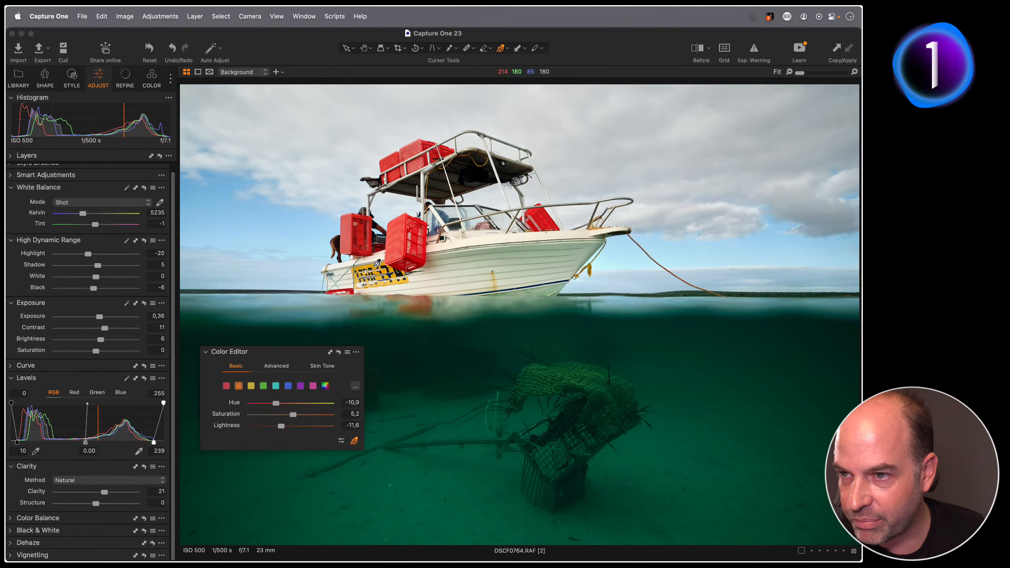
pyautogui.click(378, 264)
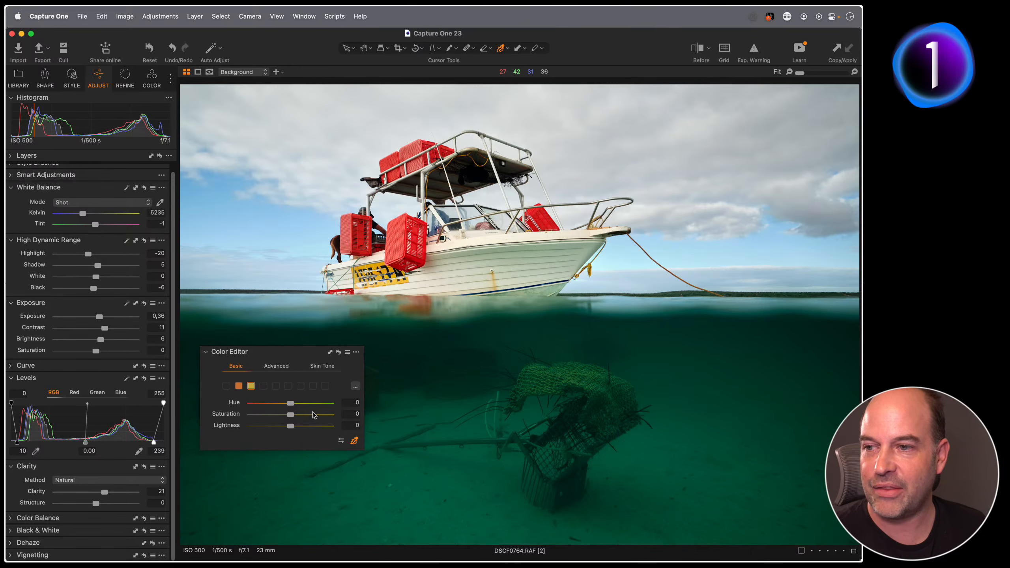
pyautogui.click(276, 366)
pyautogui.click(235, 366)
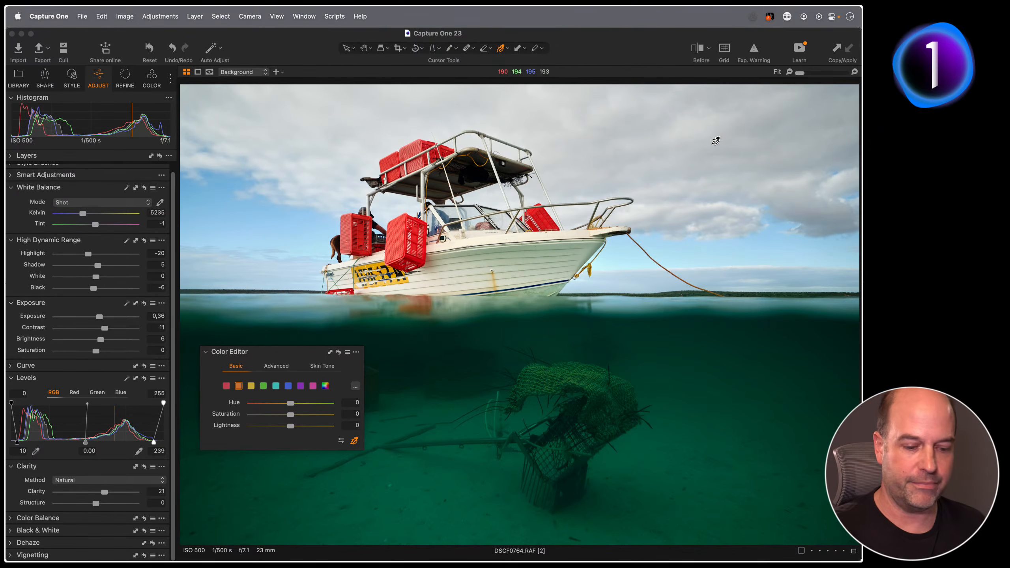
# - Show the browser, clone the edited DSCF0764.RAF variant, and reset the clone's Color Editor adjustments
pyautogui.click(125, 16)
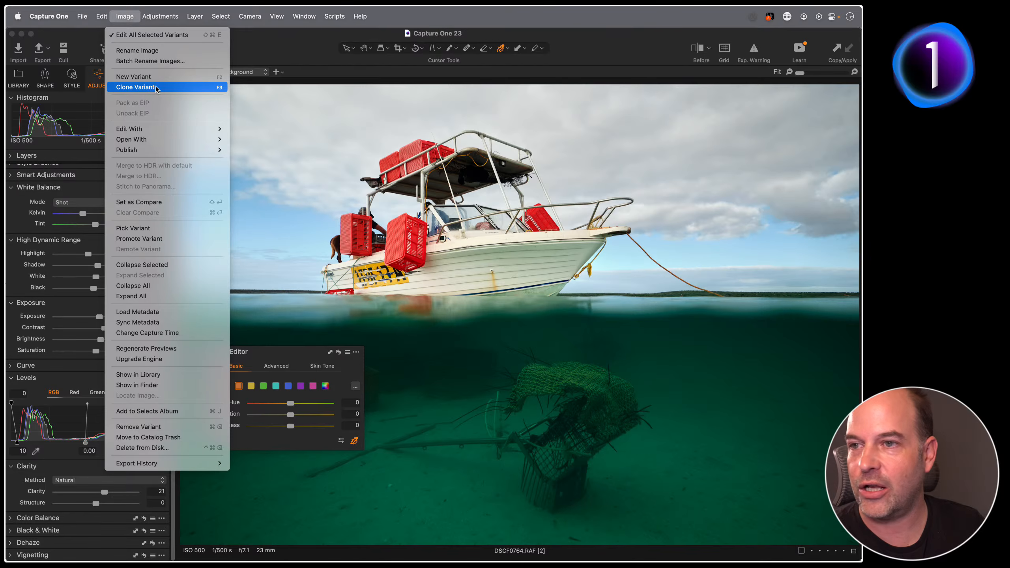
pyautogui.click(118, 10)
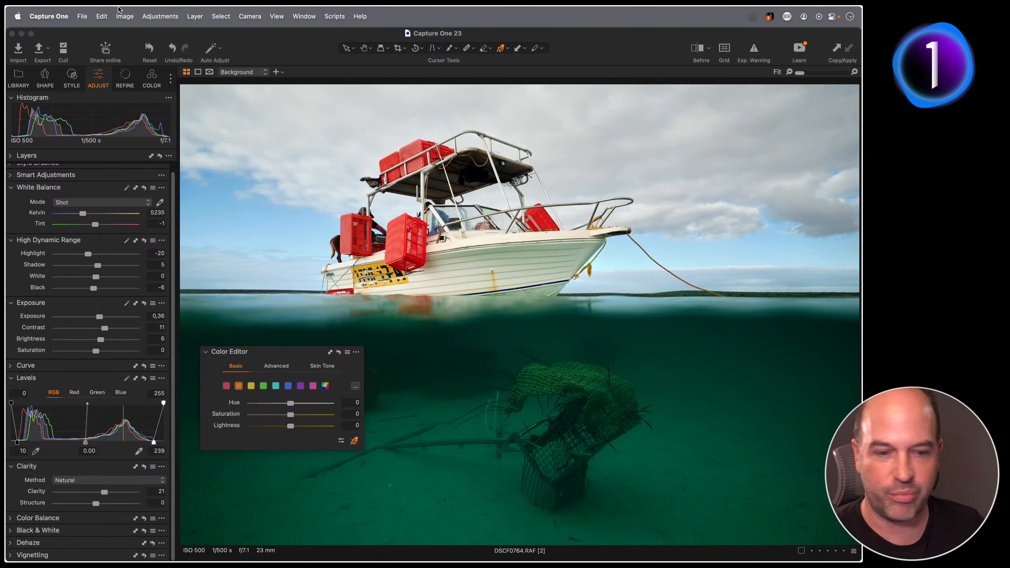
pyautogui.press('super+b')
pyautogui.scroll(-3, 813, 417)
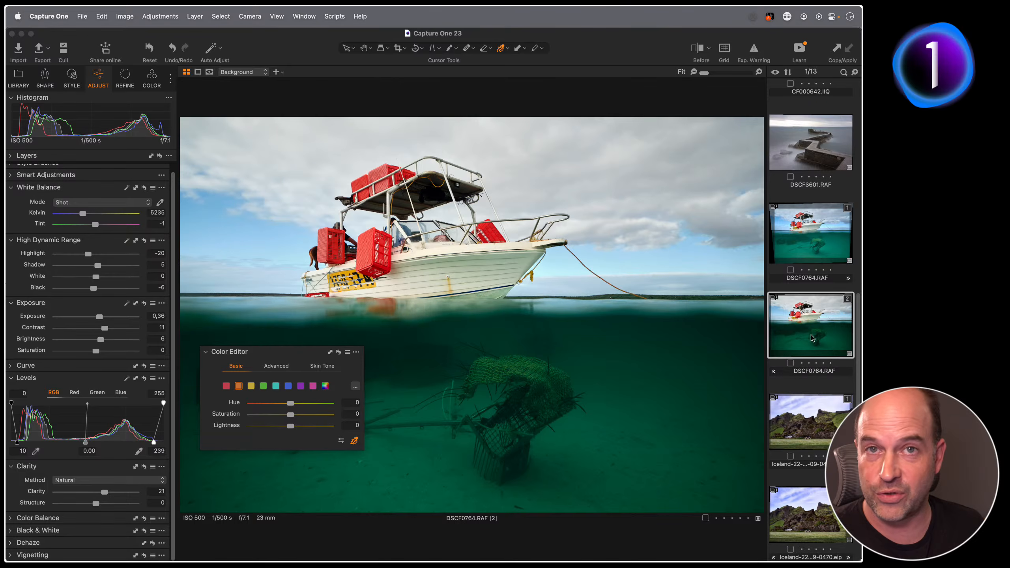
pyautogui.click(125, 16)
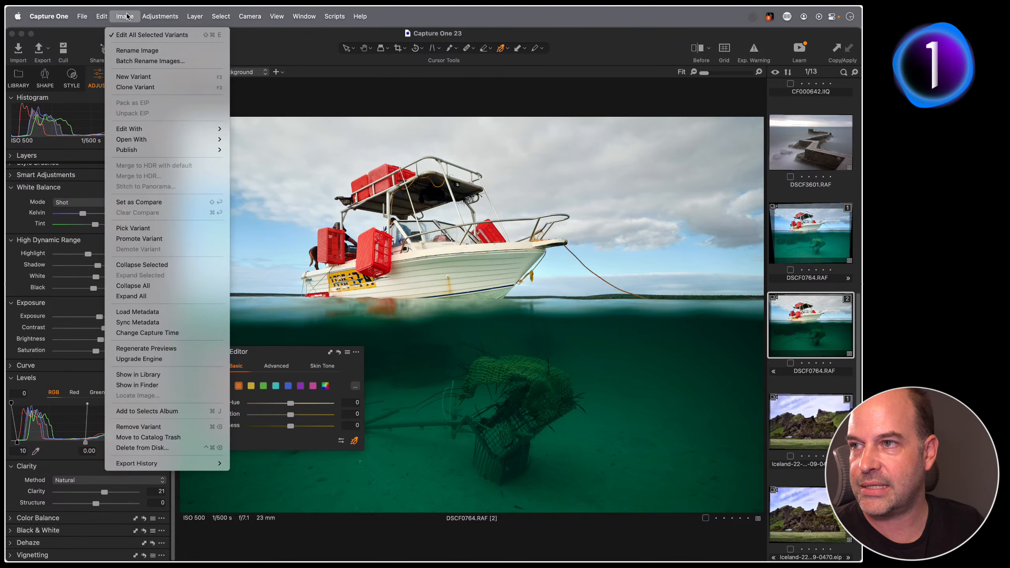
pyautogui.click(147, 91)
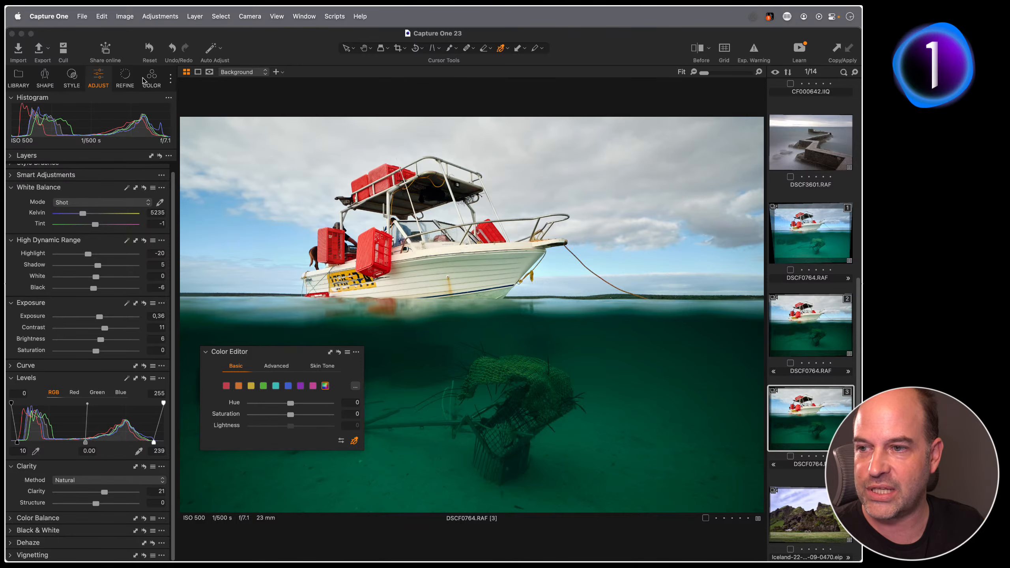
pyautogui.click(339, 353)
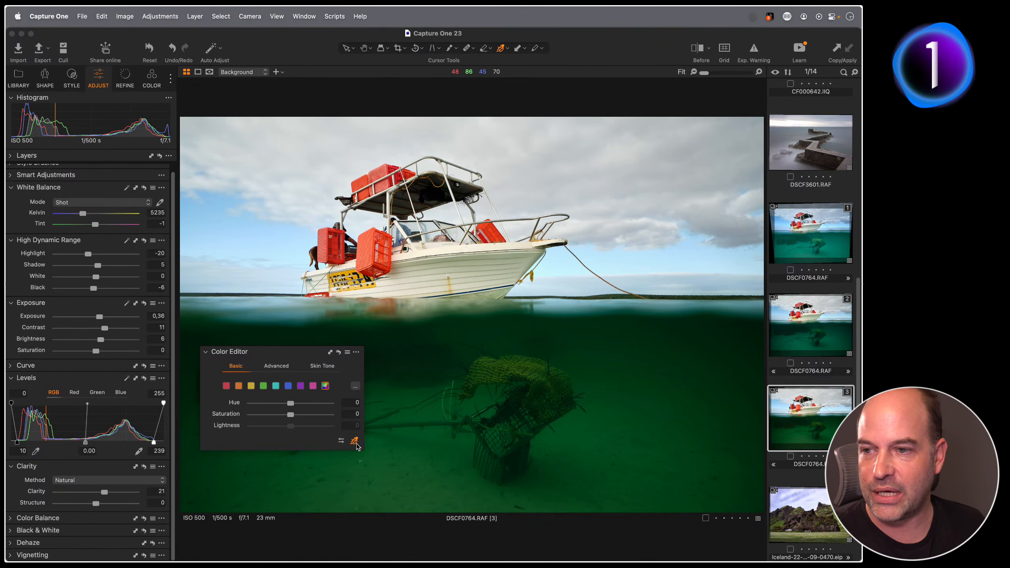
# - Adjust the underwater green directly on the photo to hue 11.6, saturation -18.3 and lightness 4.8
pyautogui.click(600, 336)
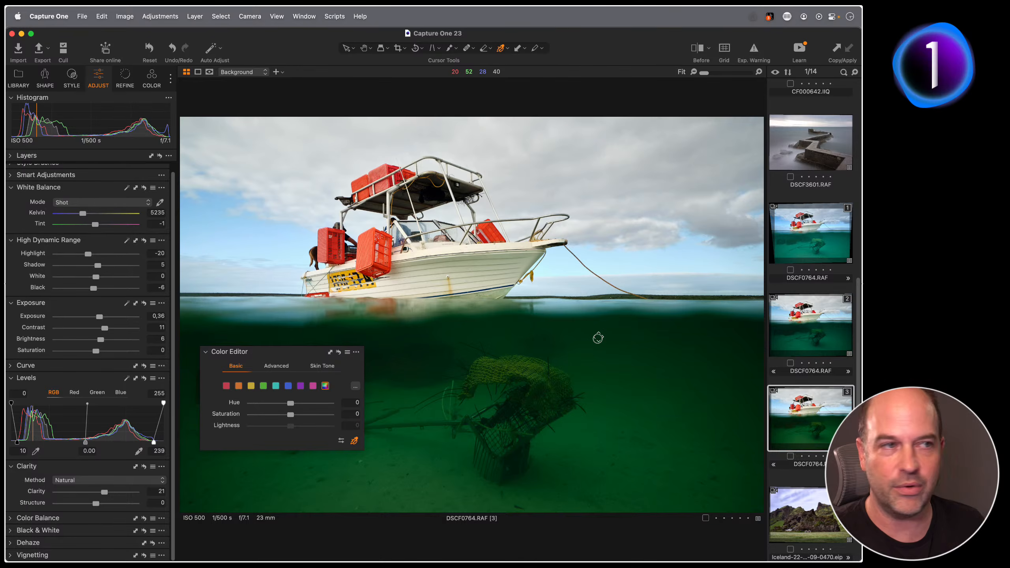
pyautogui.click(595, 337)
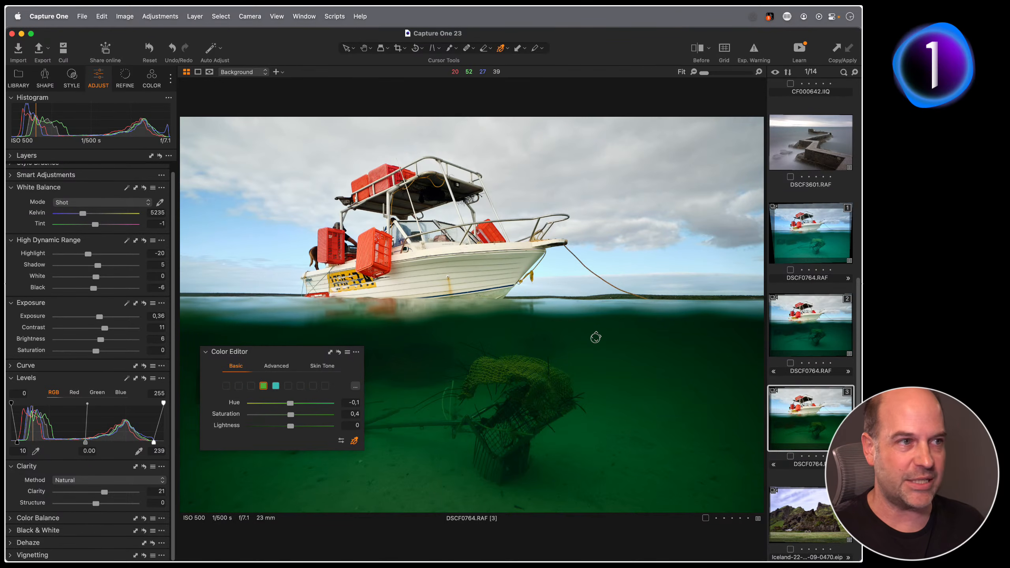
pyautogui.moveTo(595, 337); pyautogui.dragTo(596, 340)
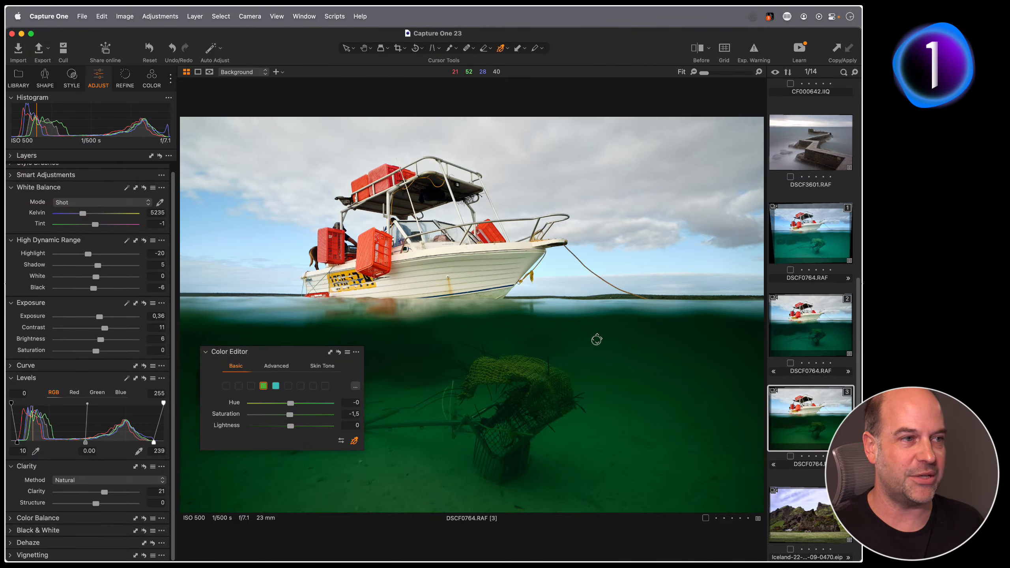
pyautogui.moveTo(597, 339); pyautogui.dragTo(593, 336)
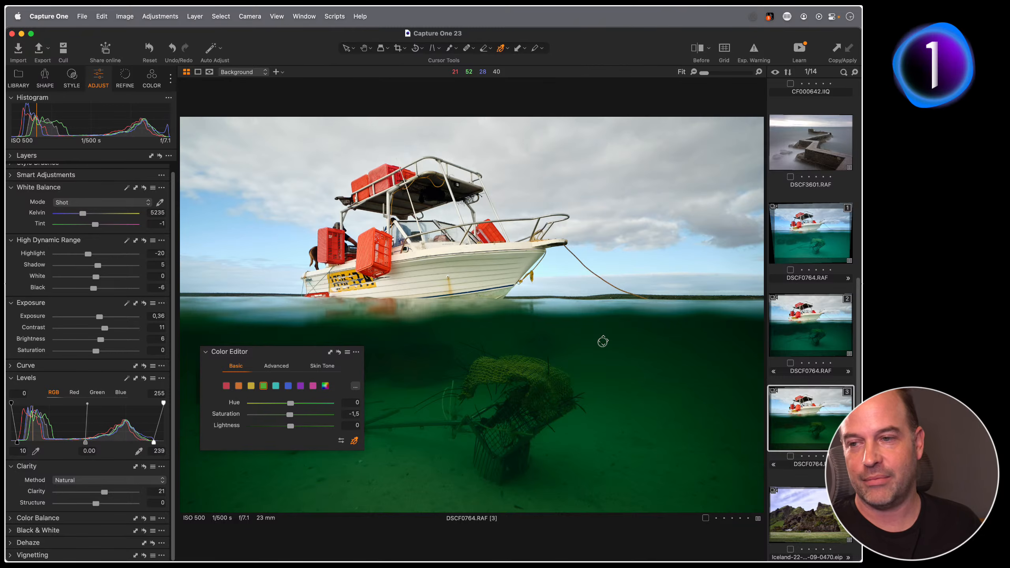
pyautogui.moveTo(603, 341); pyautogui.dragTo(748, 370)
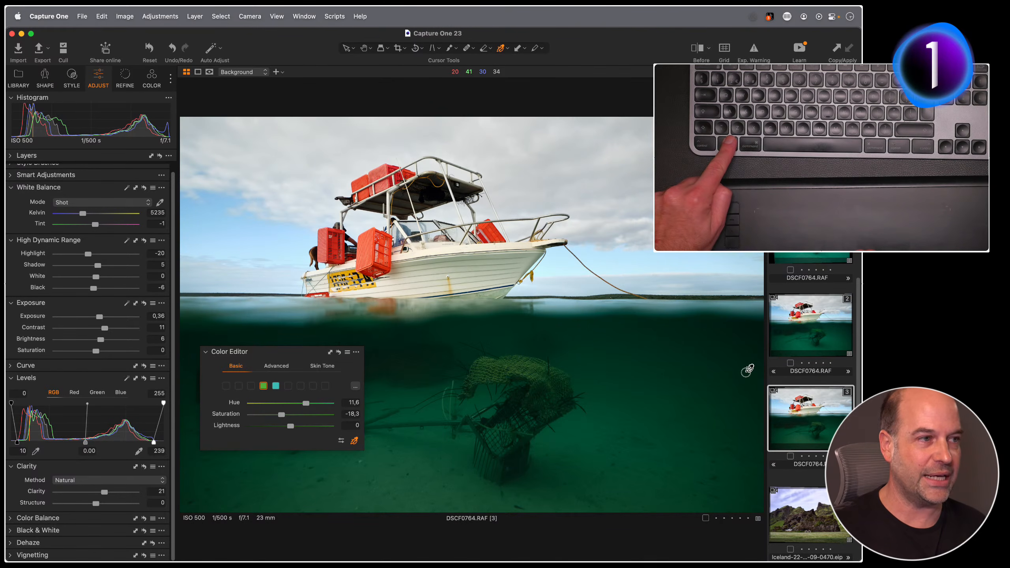
pyautogui.moveTo(745, 369)
pyautogui.mouseDown()
pyautogui.moveTo(683, 366)
pyautogui.moveTo(757, 366)
pyautogui.mouseUp()
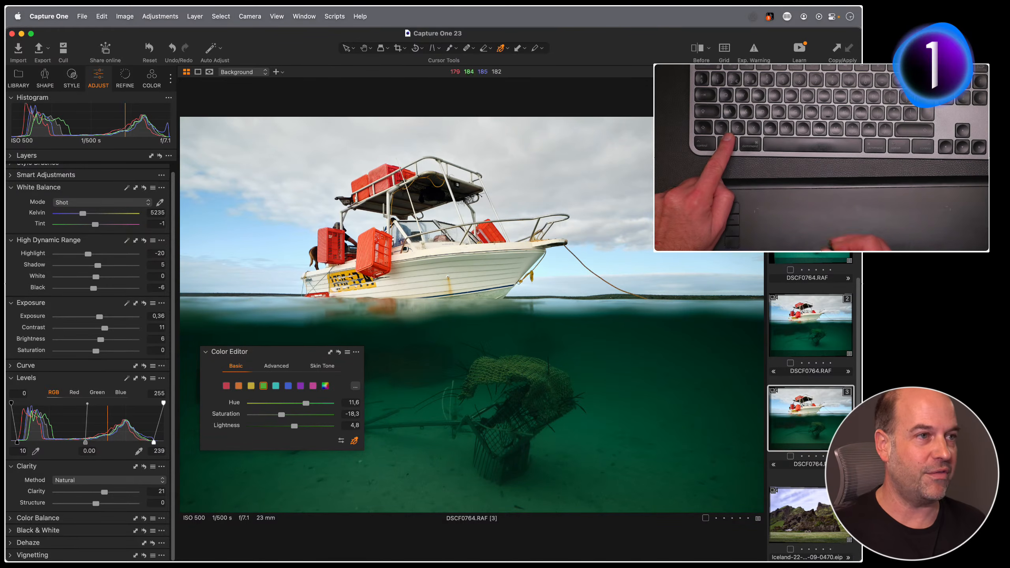
# - Directly adjust the blue sky to hue 2.8, saturation 38.7, lightness -22.4, and the red crates to hue -3.5, saturation 22.5, lightness -10.6
pyautogui.click(228, 232)
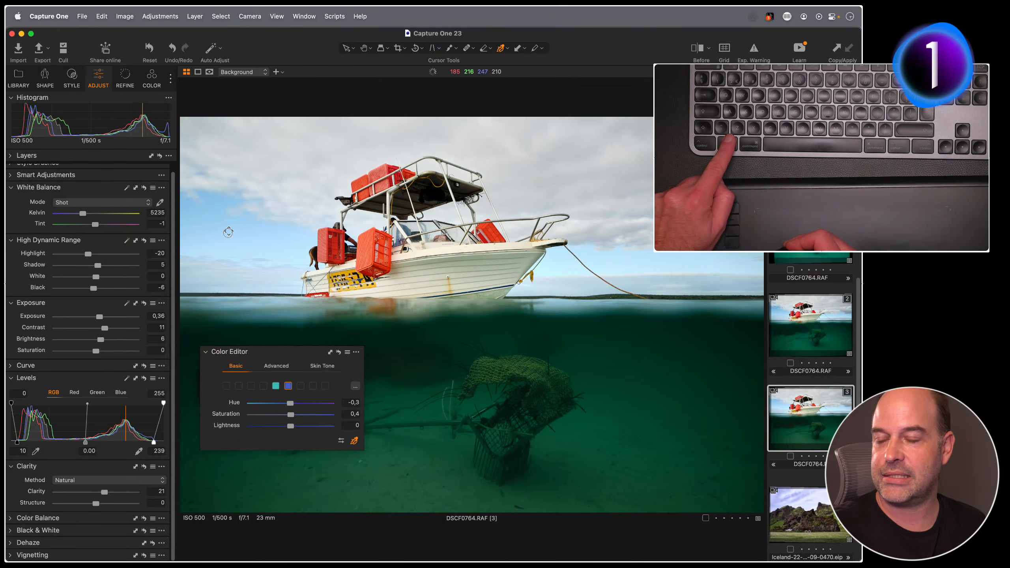
pyautogui.moveTo(230, 233); pyautogui.dragTo(210, 184)
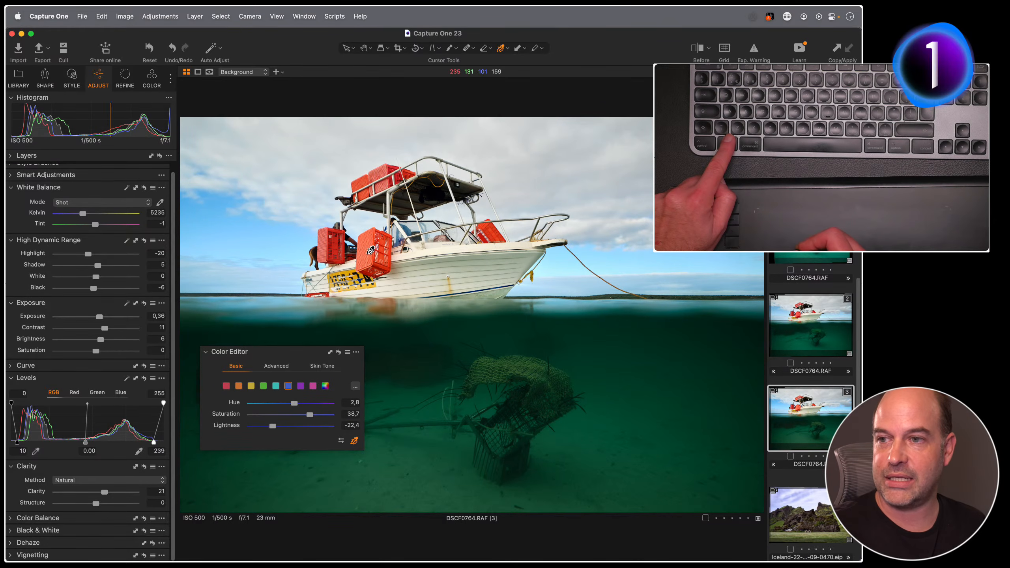
pyautogui.click(366, 253)
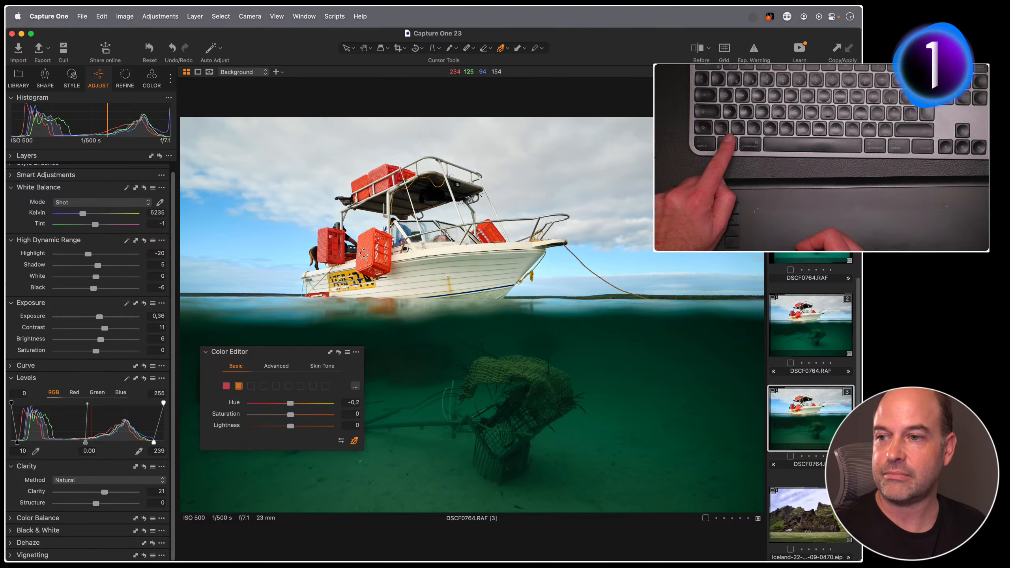
pyautogui.moveTo(363, 253); pyautogui.dragTo(279, 208)
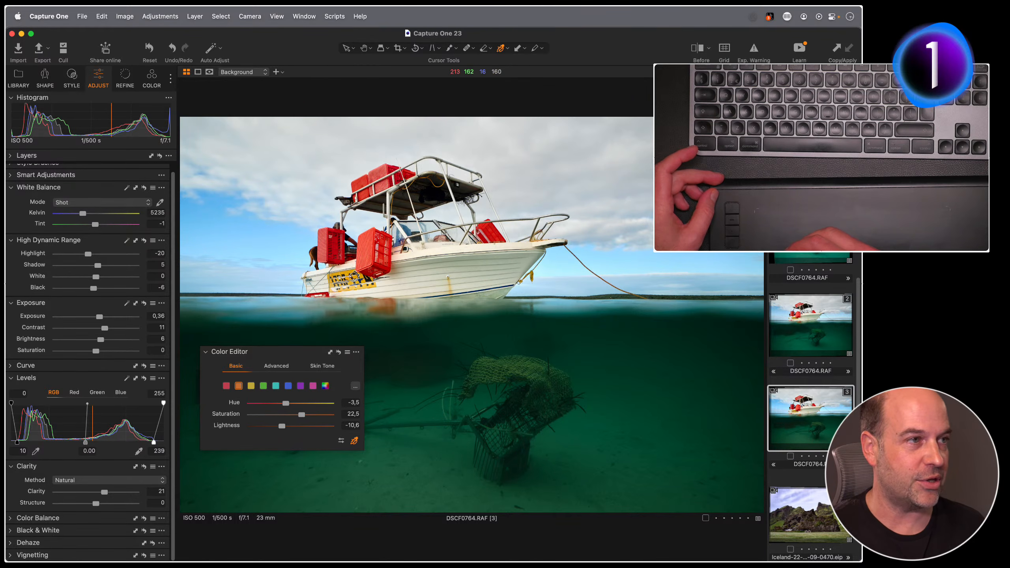
# - Directly adjust the yellow hull sign to hue -0.6 and saturation 4.4, and dock the Color Editor between Curve and Levels
pyautogui.click(353, 274)
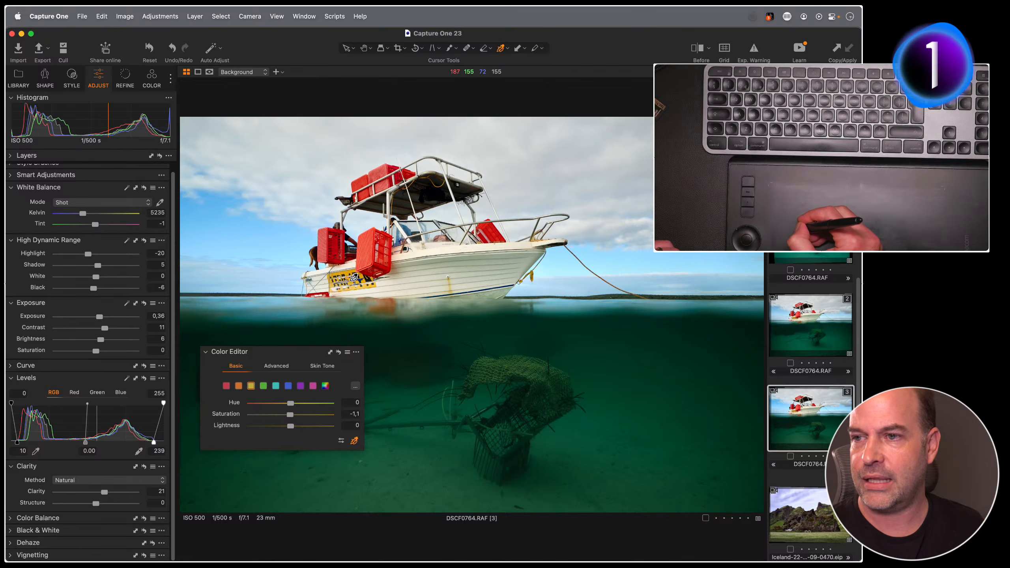
pyautogui.moveTo(353, 277); pyautogui.dragTo(310, 271)
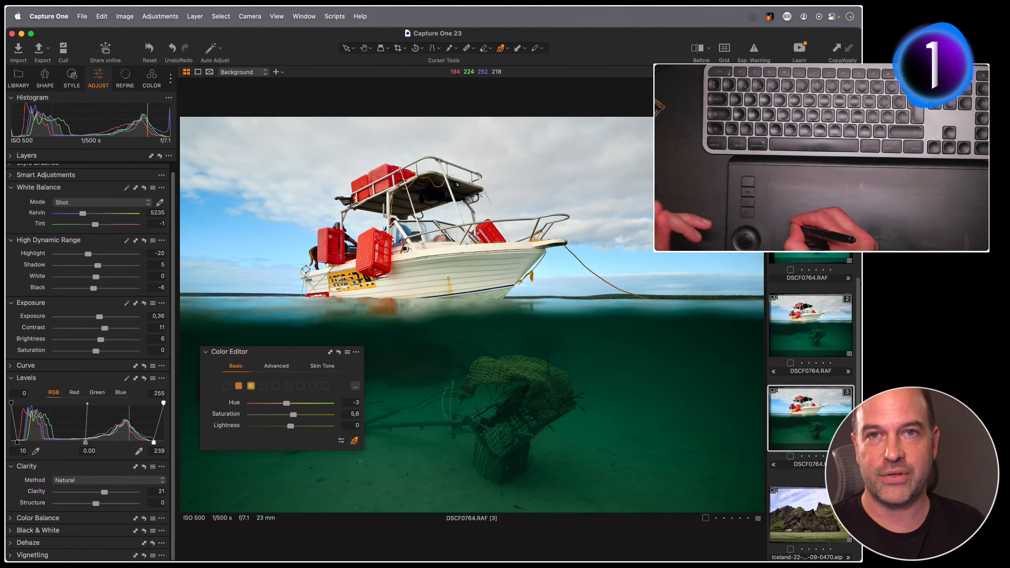
pyautogui.moveTo(306, 270); pyautogui.dragTo(328, 277)
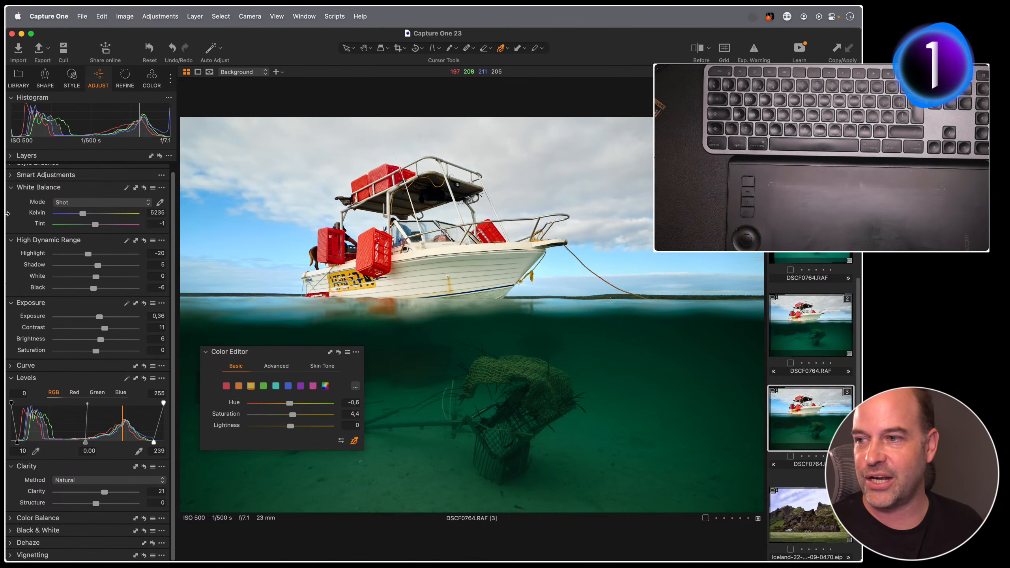
pyautogui.moveTo(259, 354); pyautogui.dragTo(112, 410)
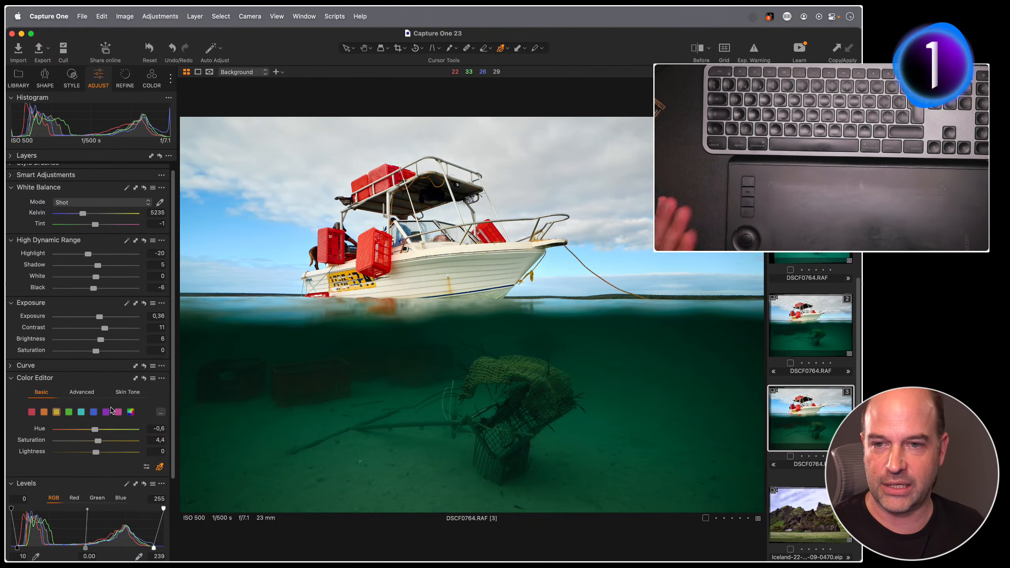
# - Open the racing driver portrait _AB_4520.CR2 and crop away the background above his head and along the image's left edge
pyautogui.press('super+alt+v')
pyautogui.press('super+alt+v')
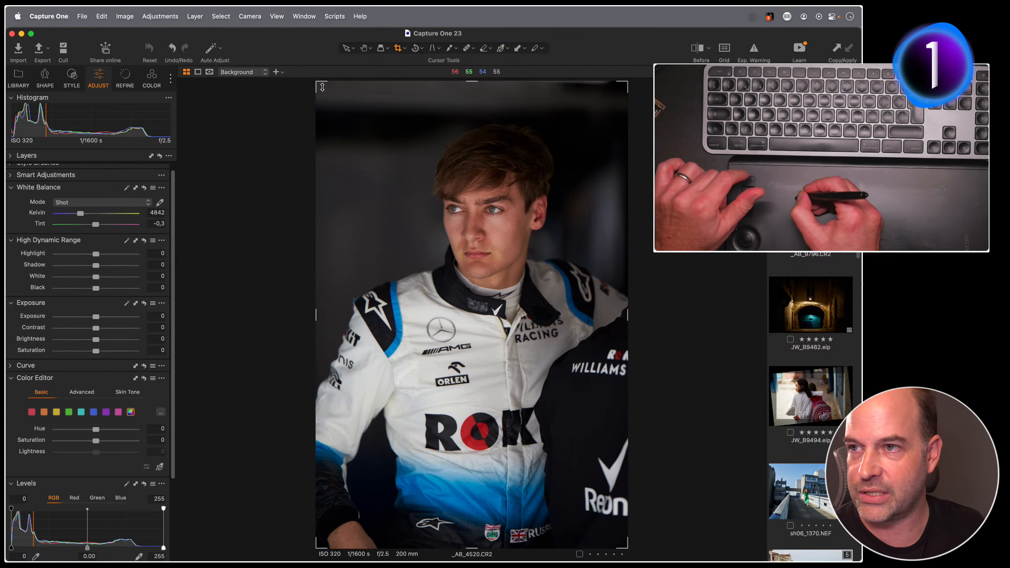
pyautogui.press('c')
pyautogui.moveTo(331, 110)
pyautogui.mouseDown()
pyautogui.moveTo(345, 111)
pyautogui.moveTo(335, 110)
pyautogui.mouseUp()
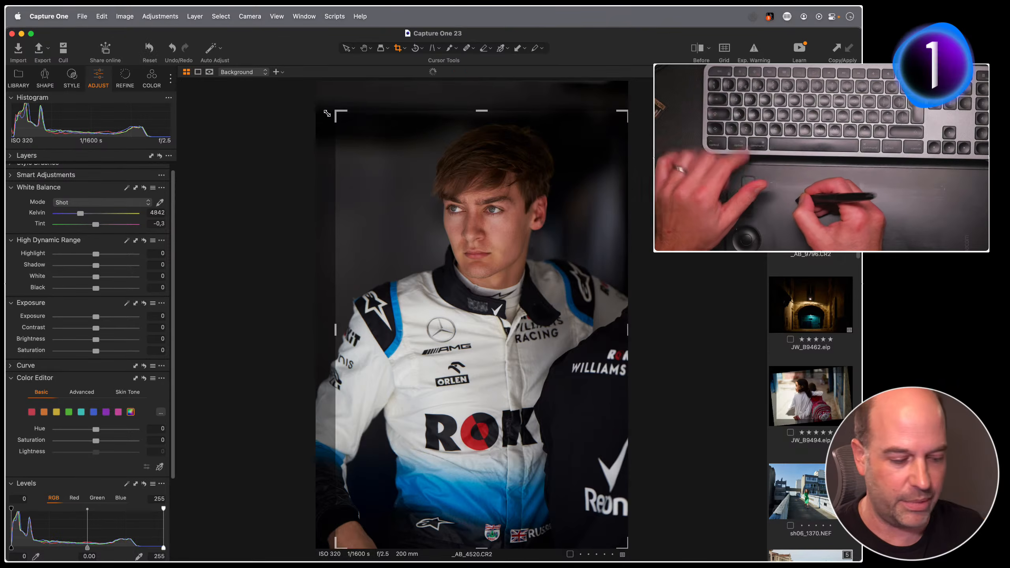
pyautogui.press('h')
pyautogui.scroll(1, 161, 202)
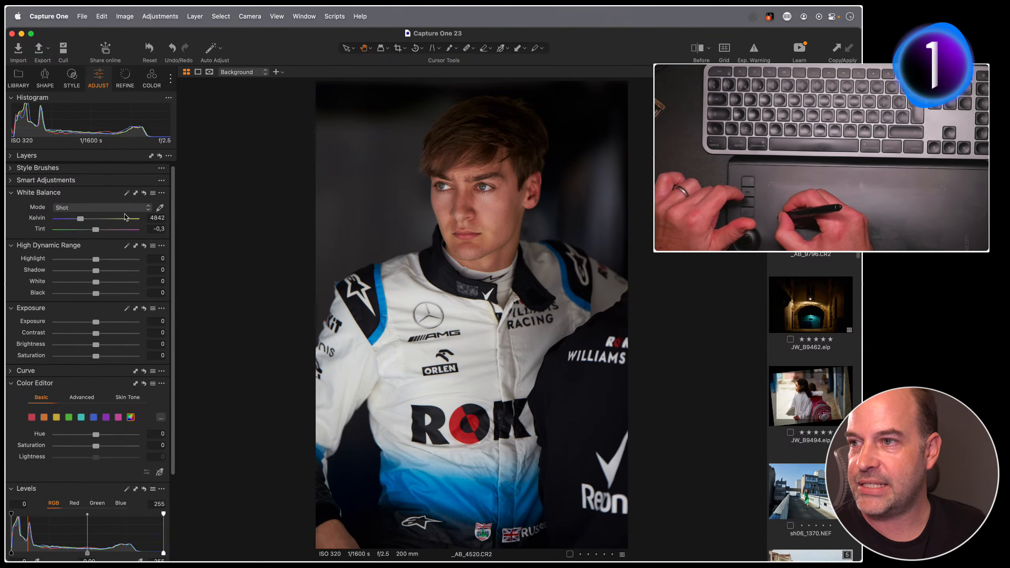
# - Expand the layer controls and raise the portrait's exposure to 0.48 and brightness to 9
pyautogui.click(9, 156)
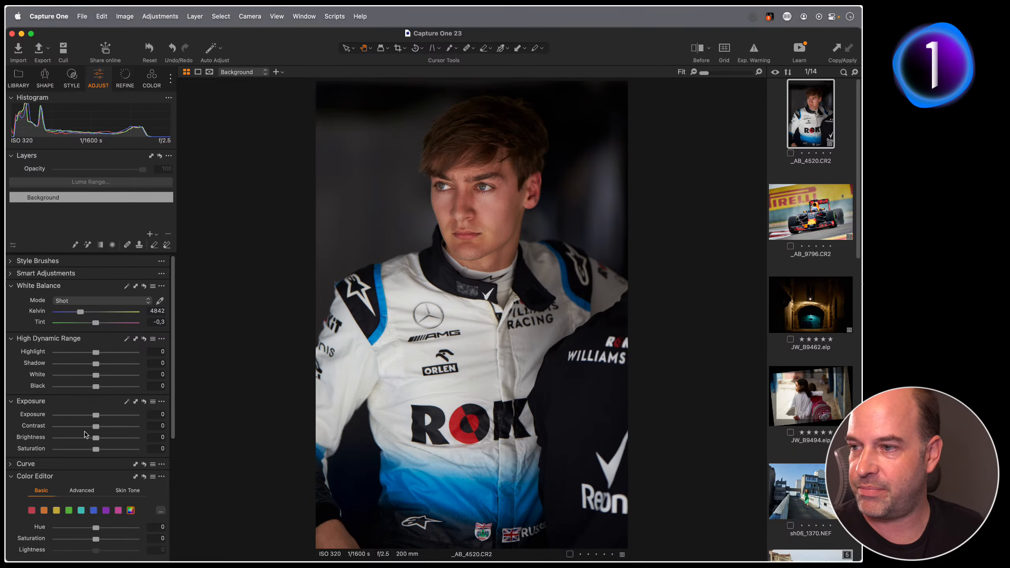
pyautogui.moveTo(96, 416); pyautogui.dragTo(102, 438)
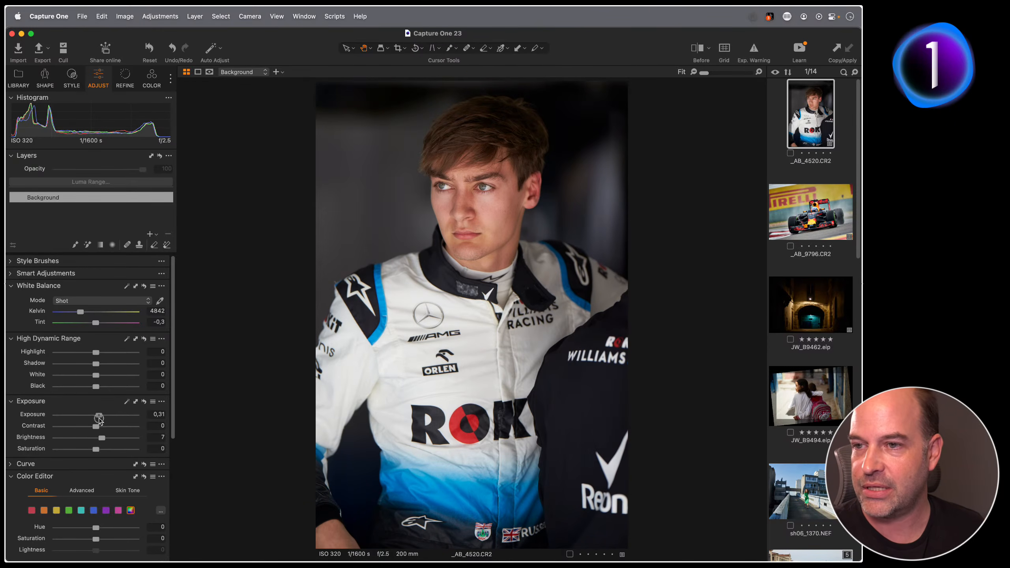
pyautogui.moveTo(99, 416); pyautogui.dragTo(101, 415)
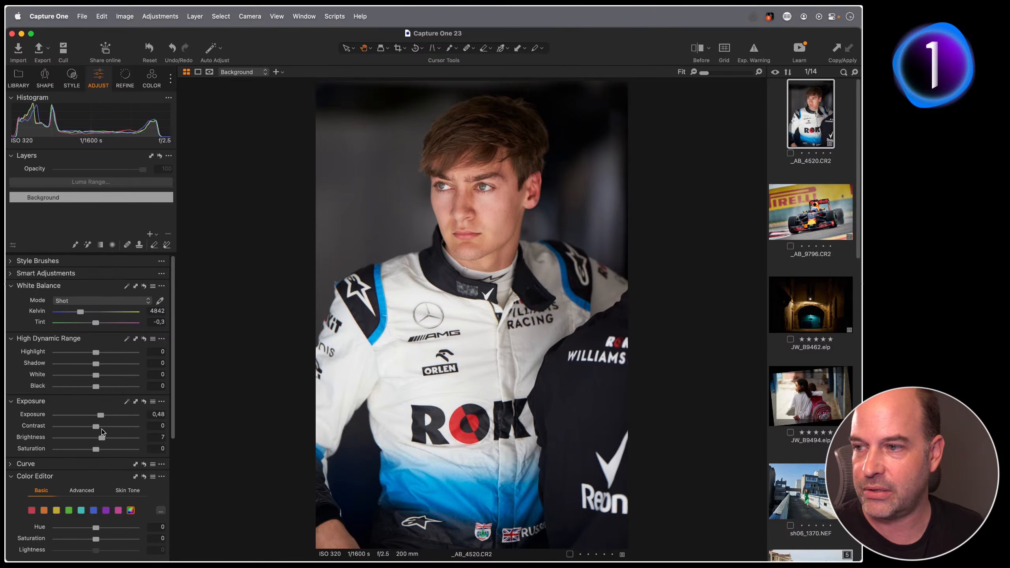
pyautogui.moveTo(103, 438); pyautogui.dragTo(105, 438)
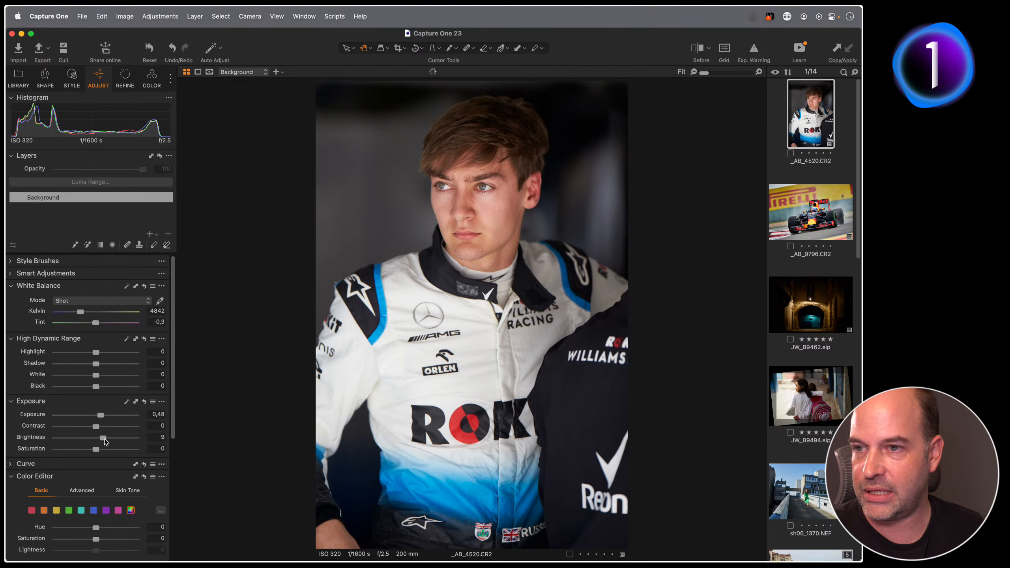
# - Darken the portrait's edges with a vignetting amount of -1.08, using the Elliptic on Crop method
pyautogui.scroll(-10, 68, 468)
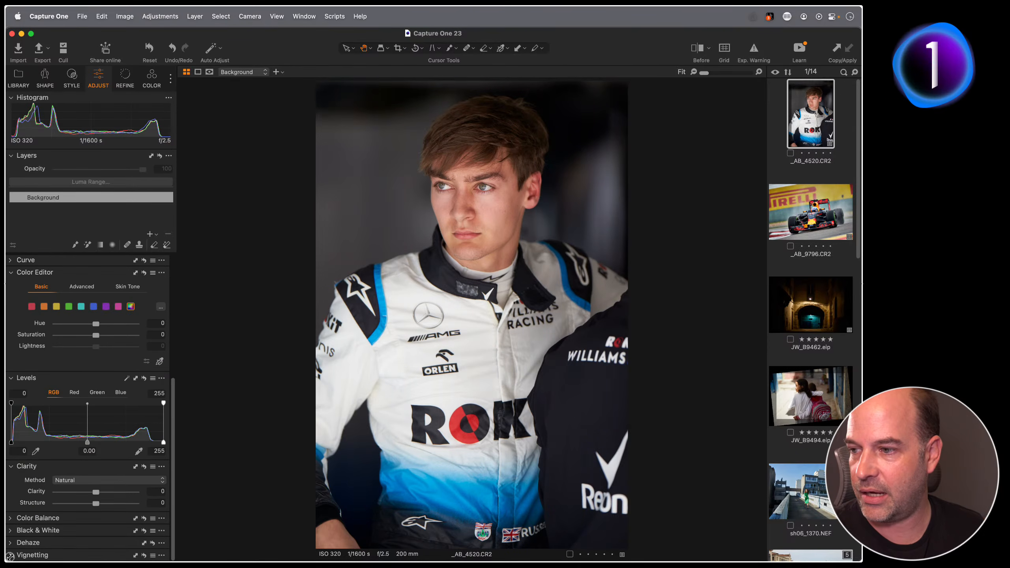
pyautogui.click(10, 556)
pyautogui.moveTo(99, 544); pyautogui.dragTo(88, 544)
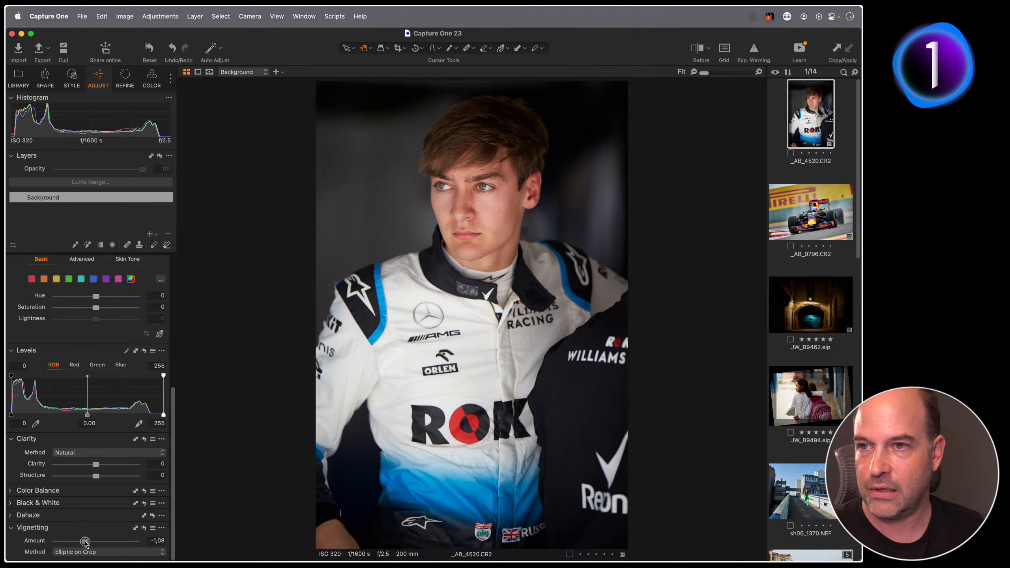
pyautogui.scroll(11, 108, 328)
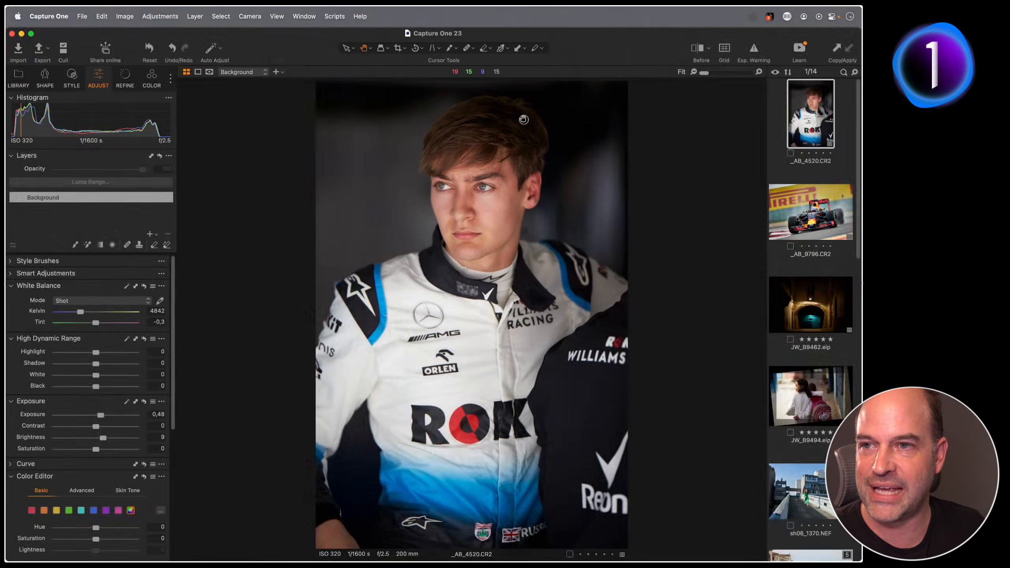
# - Brighten the driver's hair using the built-in Dodge (brighten) style brush with an adjusted brush size
pyautogui.doubleClick(514, 169)
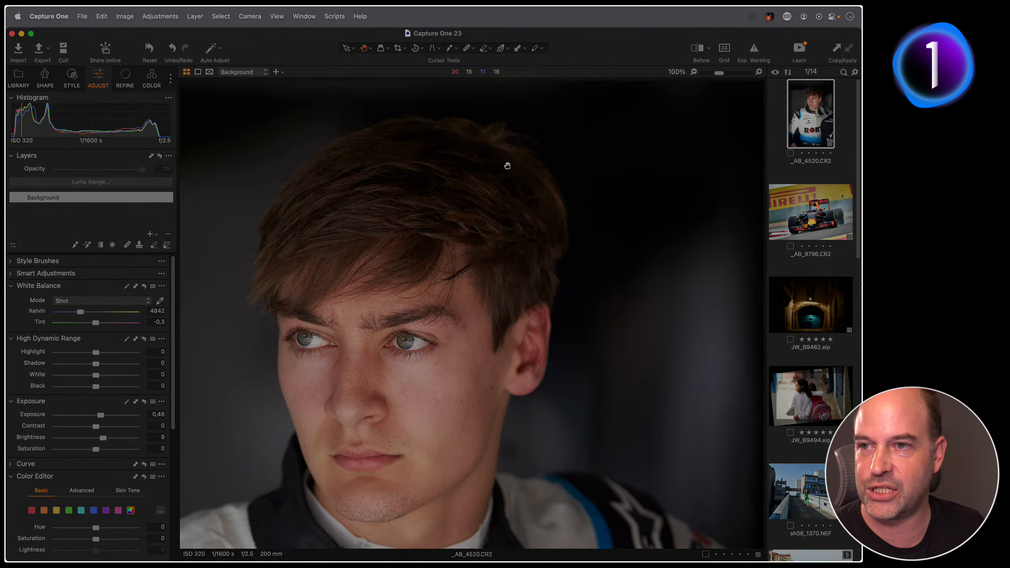
pyautogui.doubleClick(507, 167)
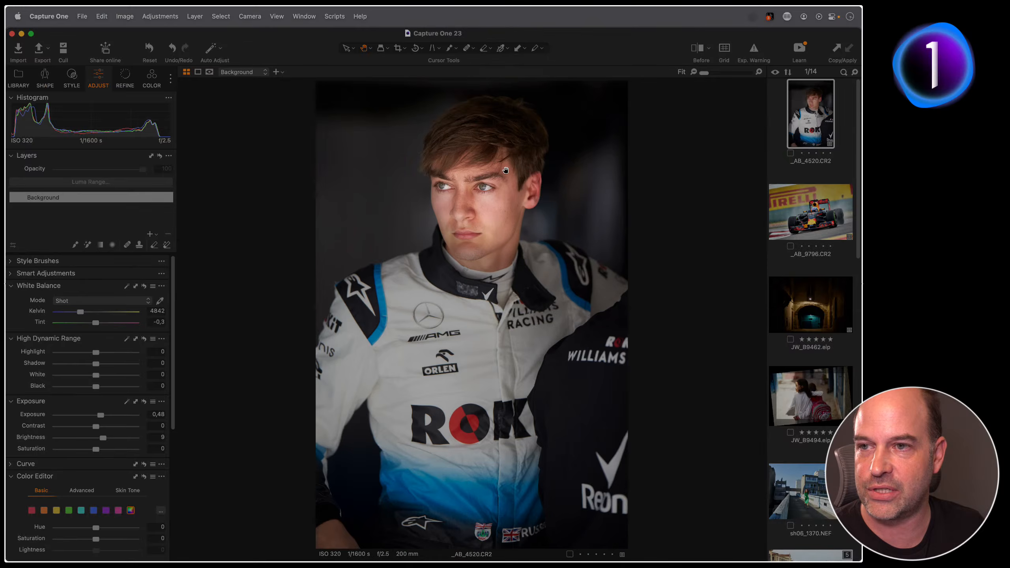
pyautogui.click(15, 262)
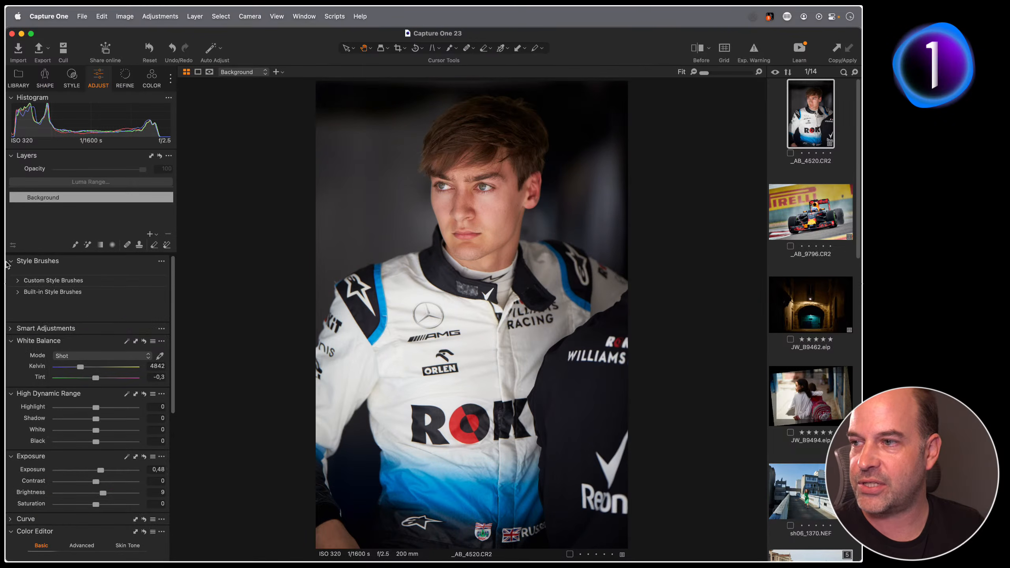
pyautogui.click(18, 292)
pyautogui.click(25, 324)
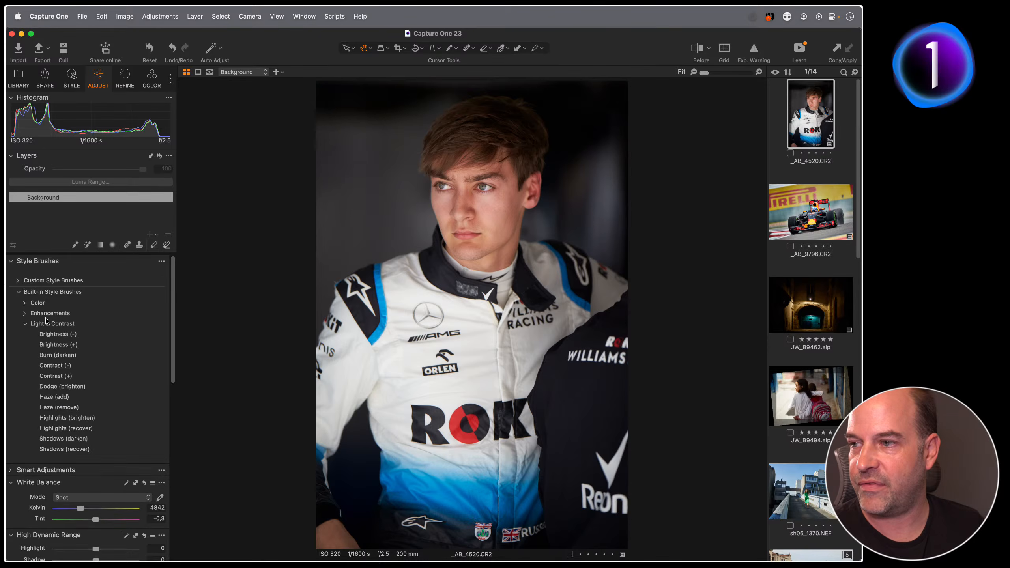
pyautogui.scroll(-1, 56, 327)
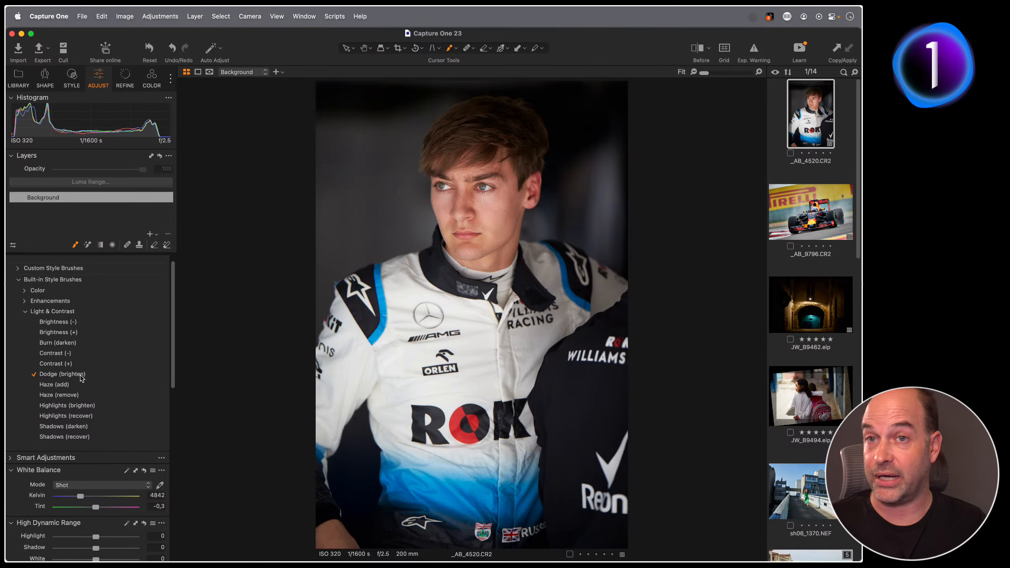
pyautogui.click(63, 374)
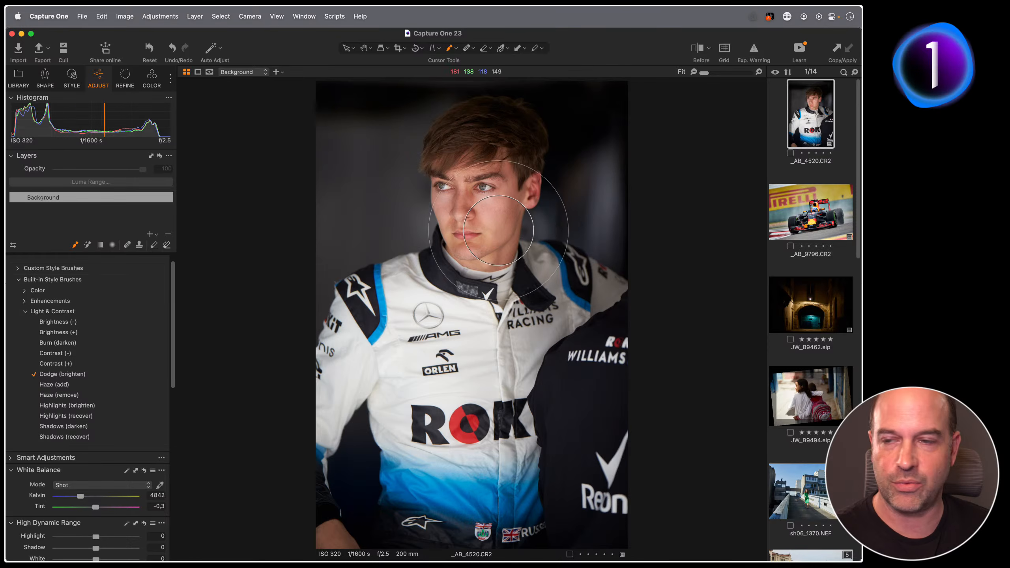
pyautogui.rightClick(499, 225)
pyautogui.moveTo(499, 226); pyautogui.dragTo(483, 226)
pyautogui.moveTo(500, 121)
pyautogui.mouseDown()
pyautogui.moveTo(536, 140)
pyautogui.moveTo(486, 116)
pyautogui.moveTo(518, 117)
pyautogui.moveTo(506, 113)
pyautogui.moveTo(465, 131)
pyautogui.moveTo(536, 125)
pyautogui.moveTo(462, 133)
pyautogui.mouseUp()
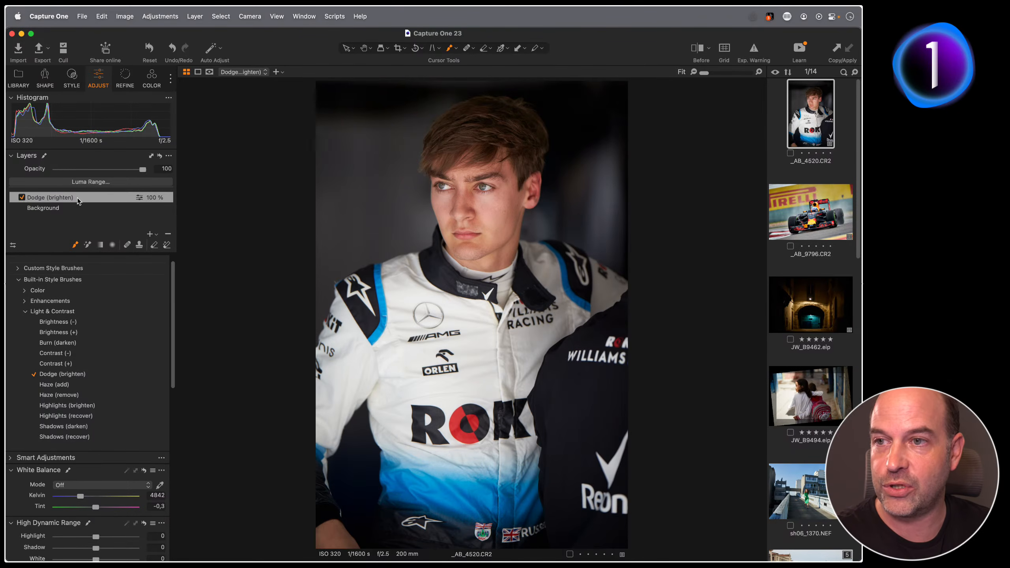
# - Compare the portrait with and without the Dodge (brighten) layer and try out its opacity
pyautogui.click(22, 198)
pyautogui.click(22, 198)
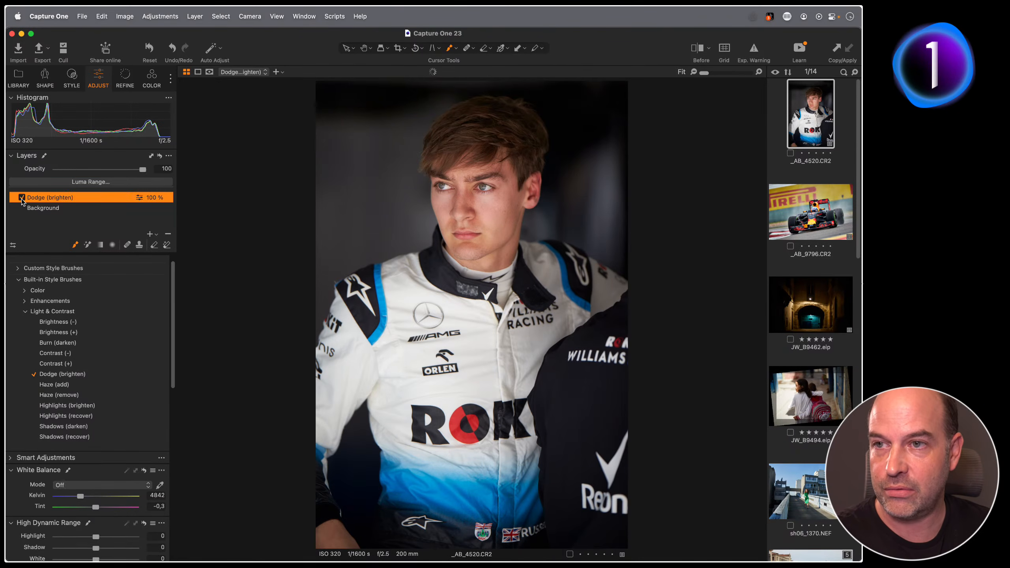
pyautogui.click(22, 198)
pyautogui.click(22, 198)
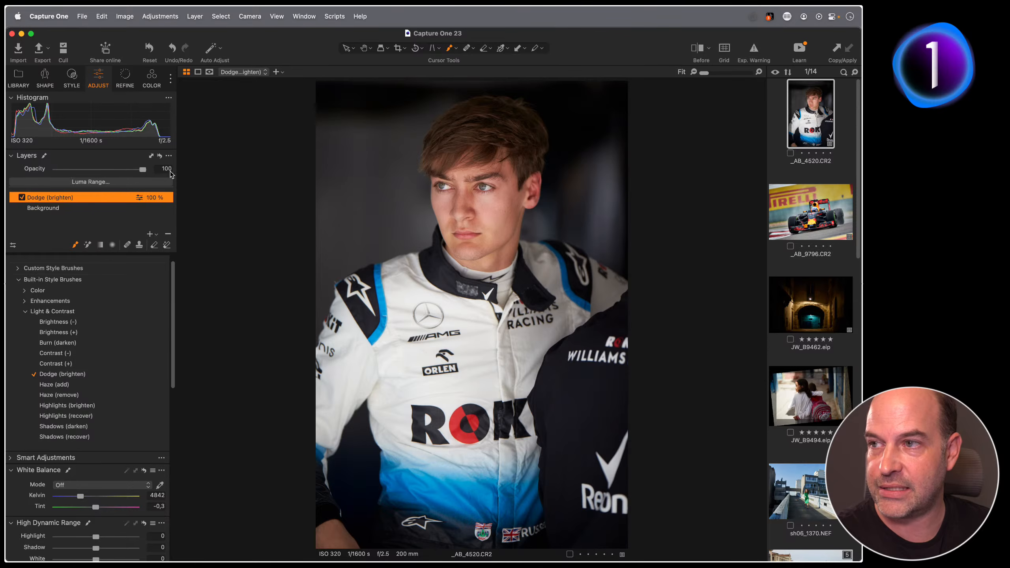
pyautogui.moveTo(140, 171)
pyautogui.mouseDown()
pyautogui.moveTo(18, 177)
pyautogui.moveTo(134, 174)
pyautogui.mouseUp()
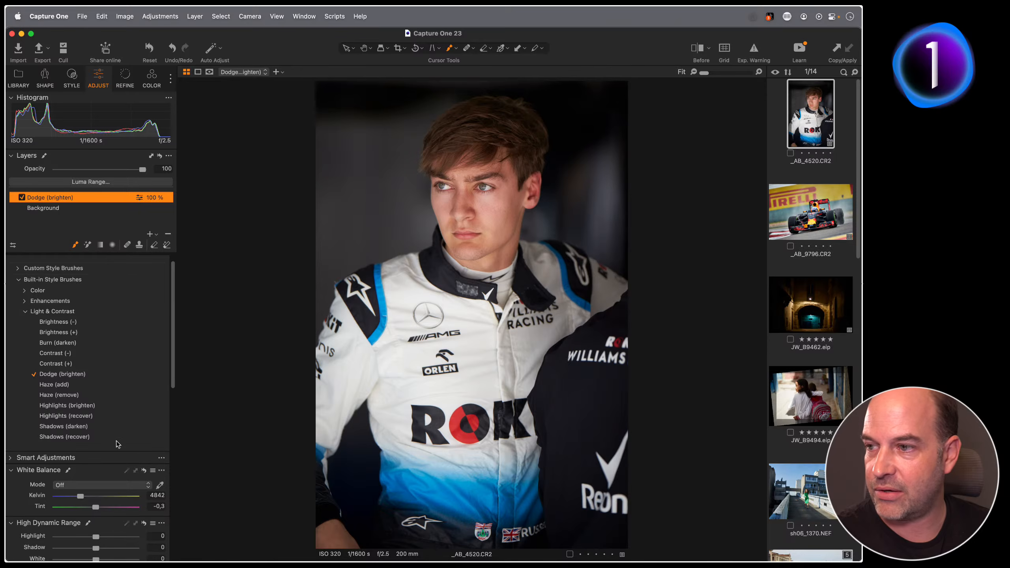
# - Raise the exposure of the portrait's Background layer further
pyautogui.scroll(-1, 105, 394)
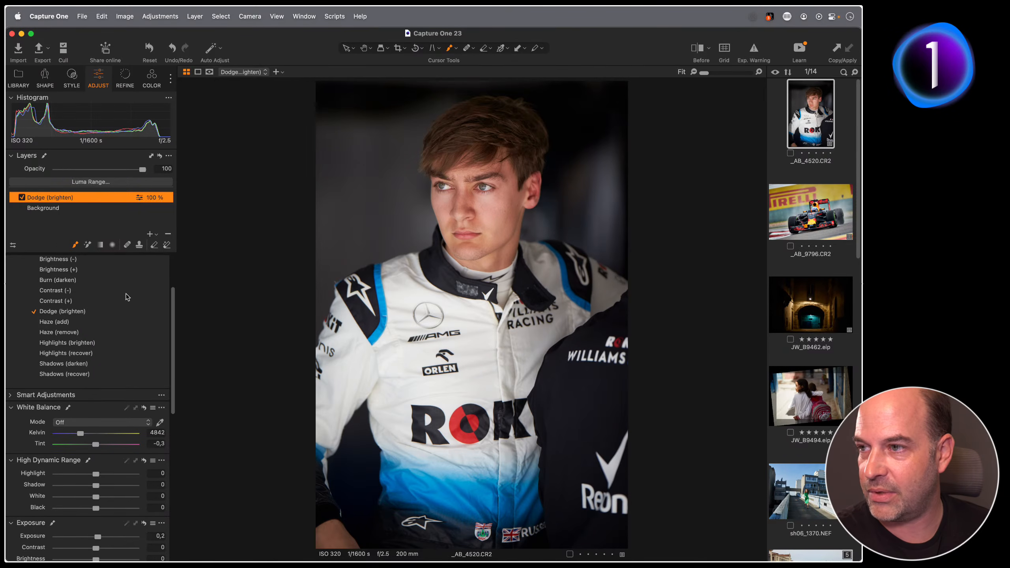
pyautogui.click(91, 207)
pyautogui.scroll(-5, 96, 358)
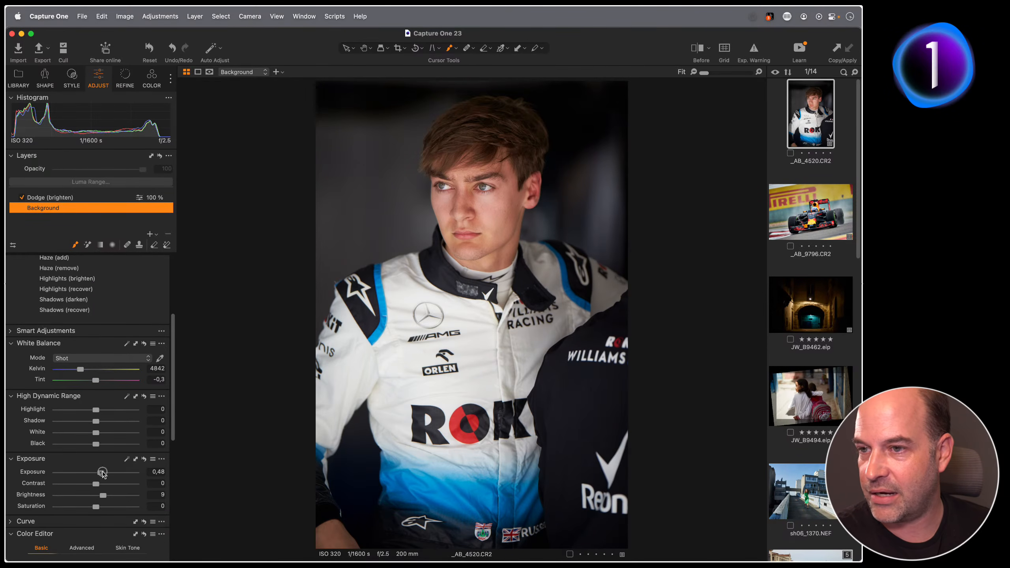
pyautogui.moveTo(101, 472); pyautogui.dragTo(106, 473)
pyautogui.scroll(4, 87, 400)
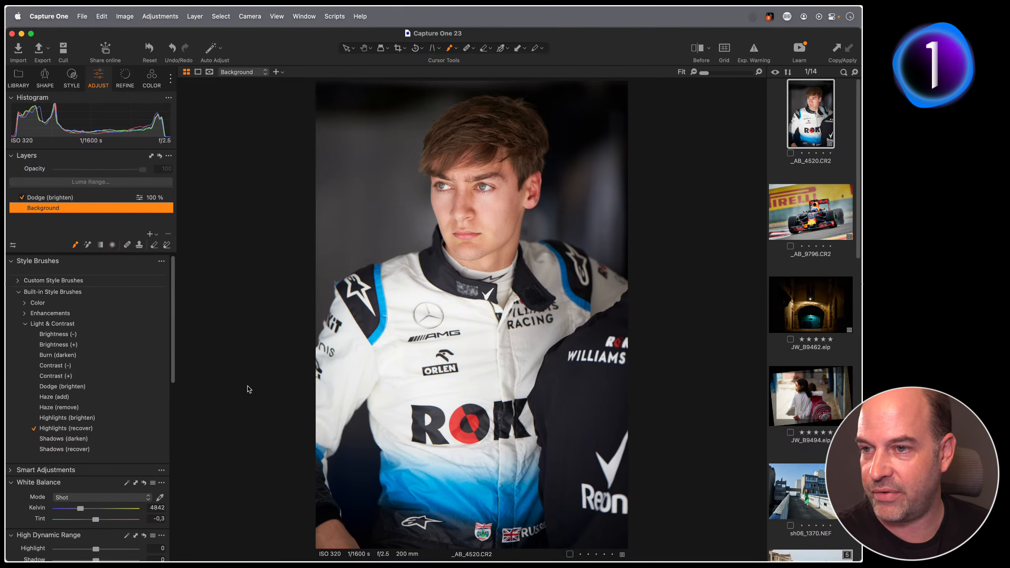
# - Paint over the white race suit with the Highlights (recover) style brush at size 976
pyautogui.rightClick(432, 329)
pyautogui.moveTo(440, 330); pyautogui.dragTo(446, 330)
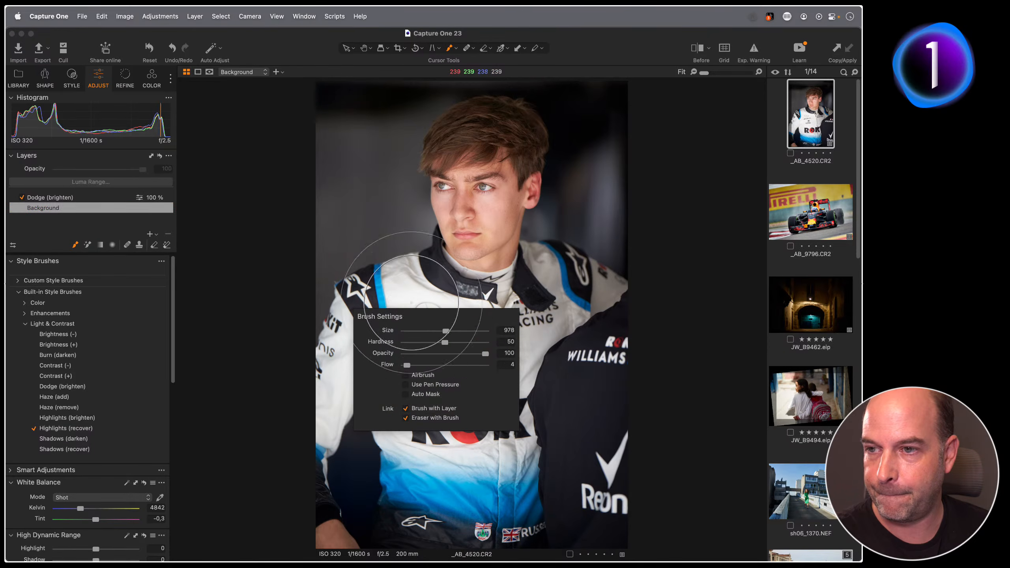
pyautogui.click(428, 349)
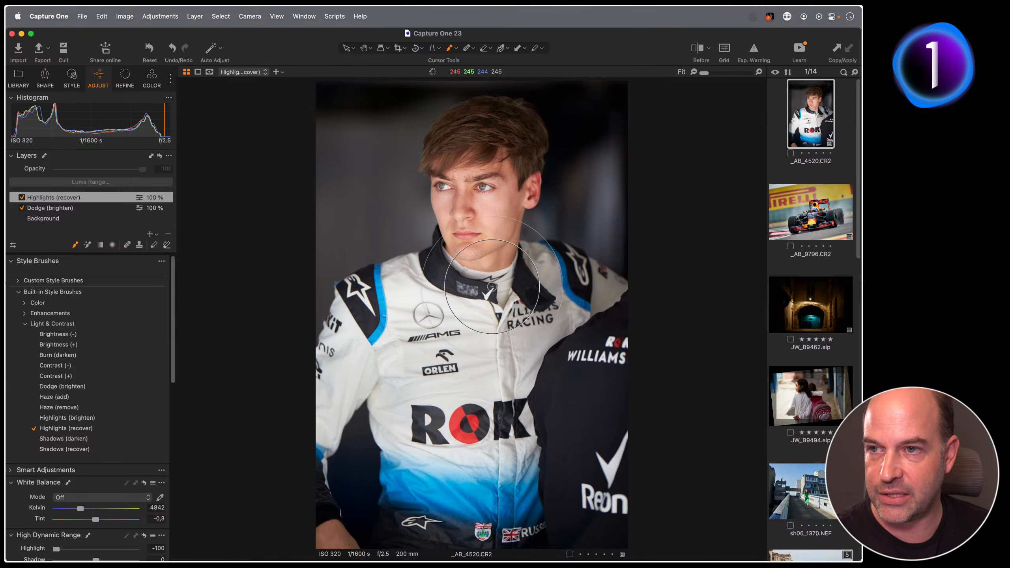
# - Reduce the brush size and continue painting highlight recovery over the driver's face and race suit
pyautogui.moveTo(492, 287); pyautogui.dragTo(482, 214)
pyautogui.press('[')
pyautogui.press('[')
pyautogui.press('[')
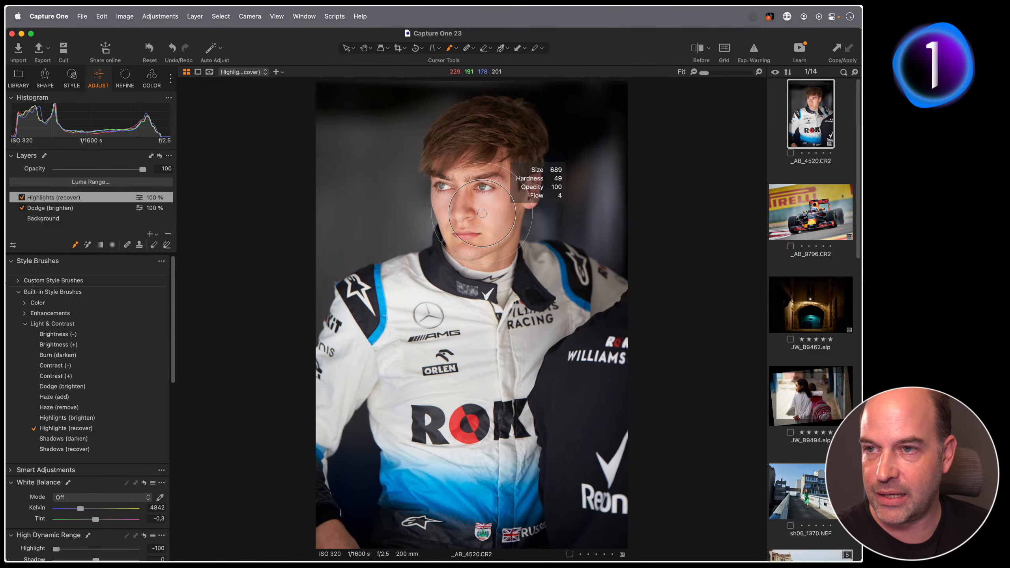
pyautogui.press('[')
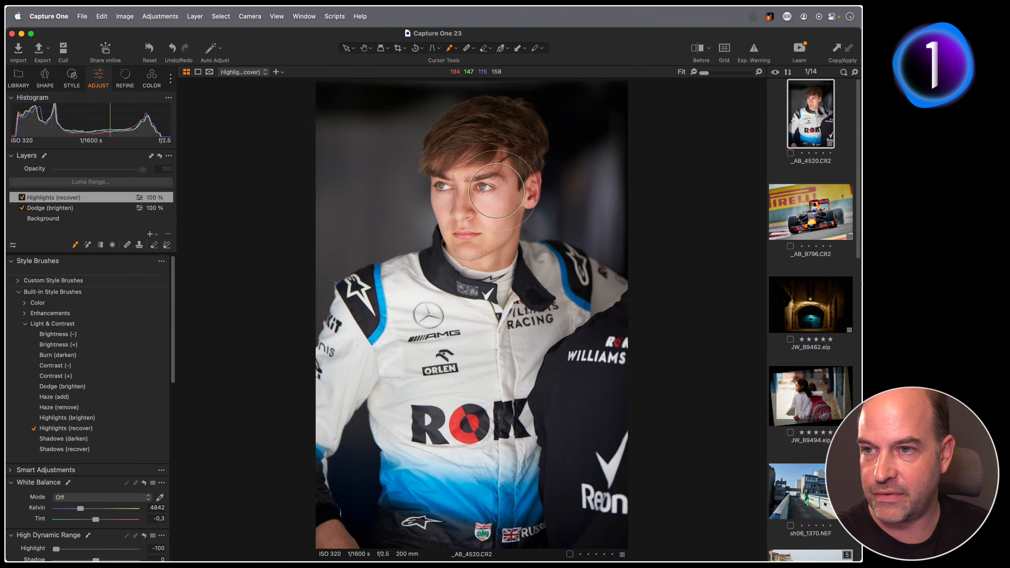
pyautogui.click(433, 386)
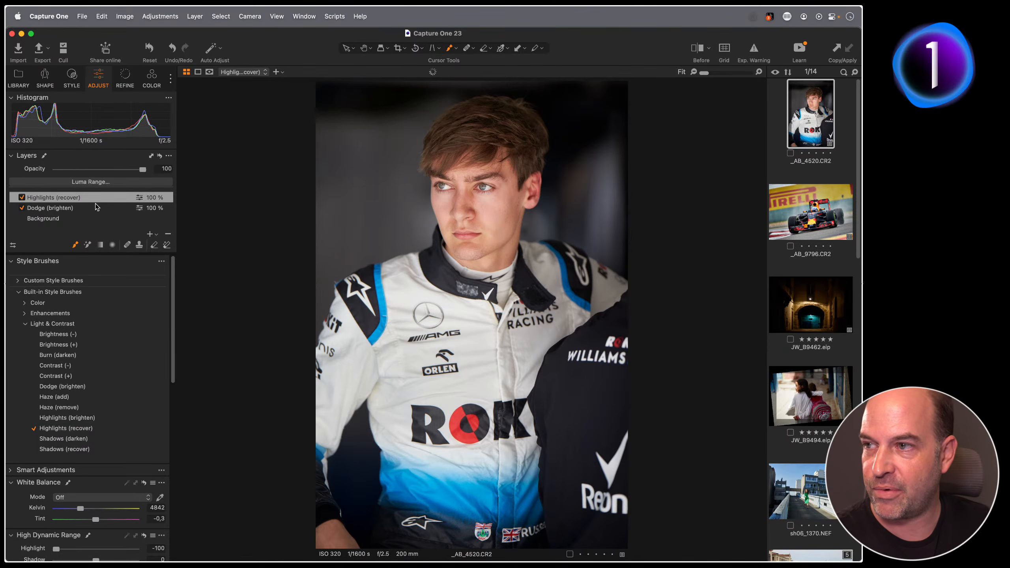
# - Compare the portrait with and without the Highlights (recover) layer and set that layer's opacity to 66
pyautogui.click(21, 197)
pyautogui.click(22, 197)
pyautogui.click(21, 197)
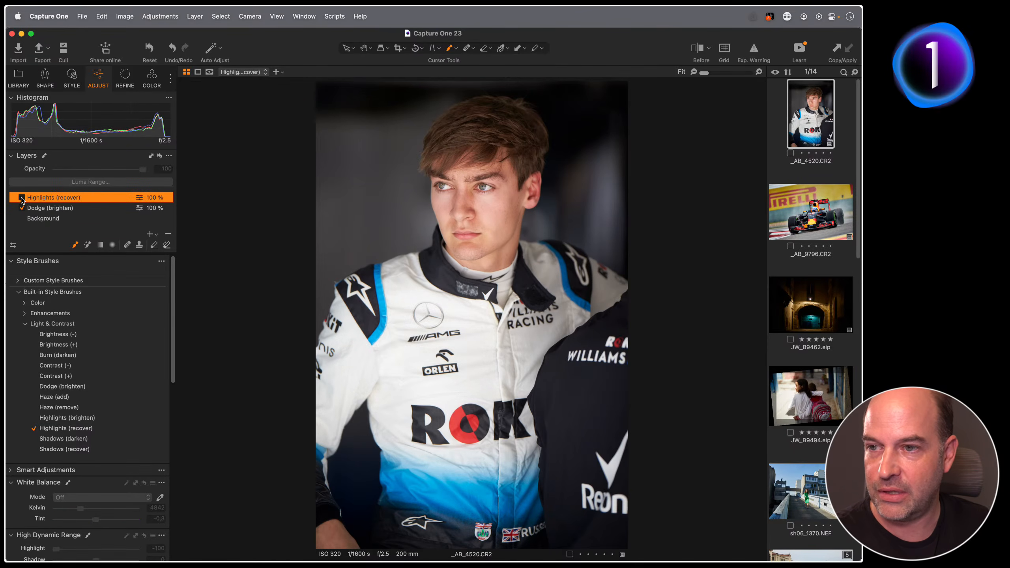
pyautogui.click(21, 197)
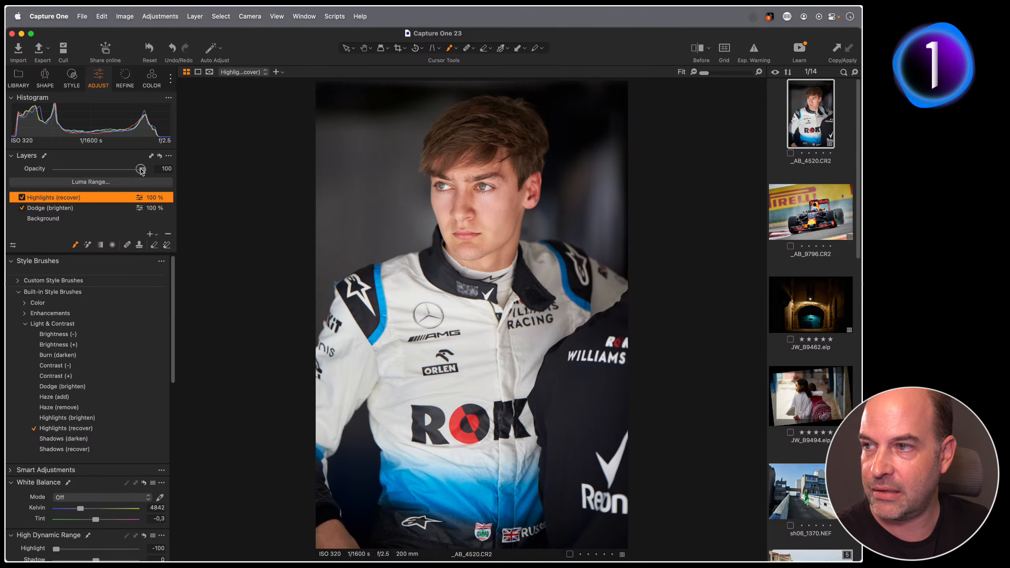
pyautogui.moveTo(141, 170); pyautogui.dragTo(113, 172)
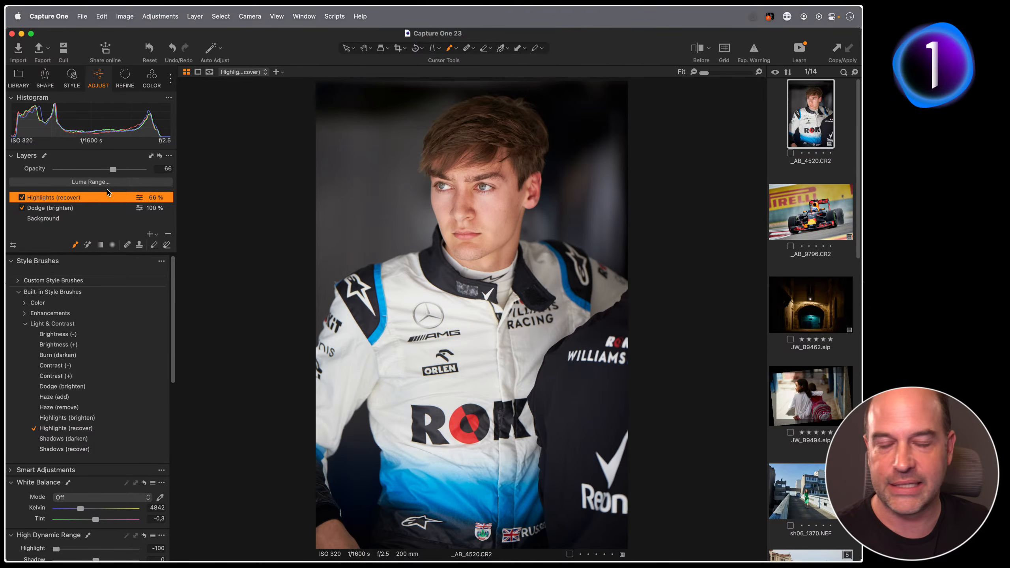
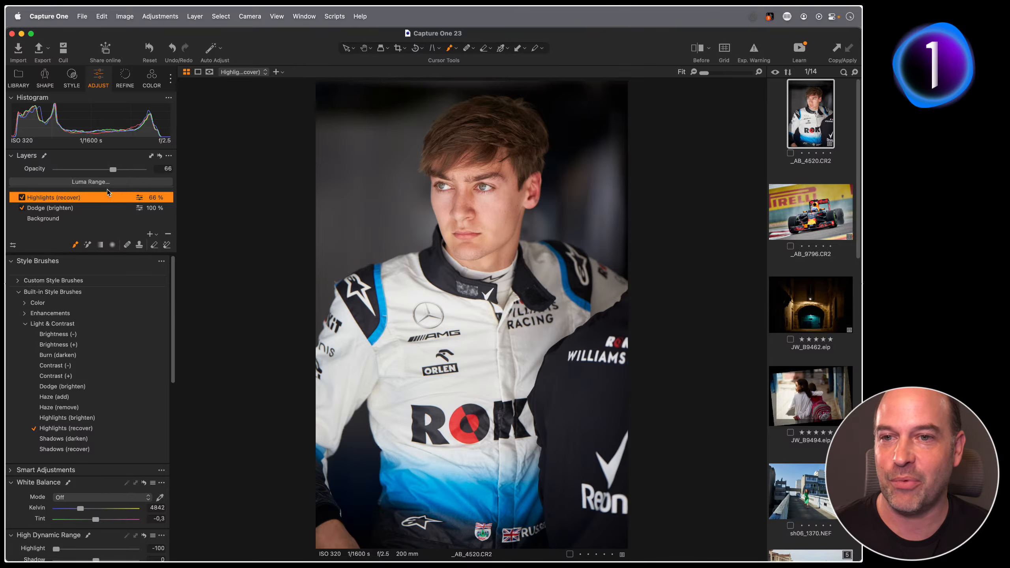
# - In race car photo _AB_9796.CR2, paint Shadows (recover) over the dark areas inside the front wheels and set the layer's opacity to 32
pyautogui.click(791, 232)
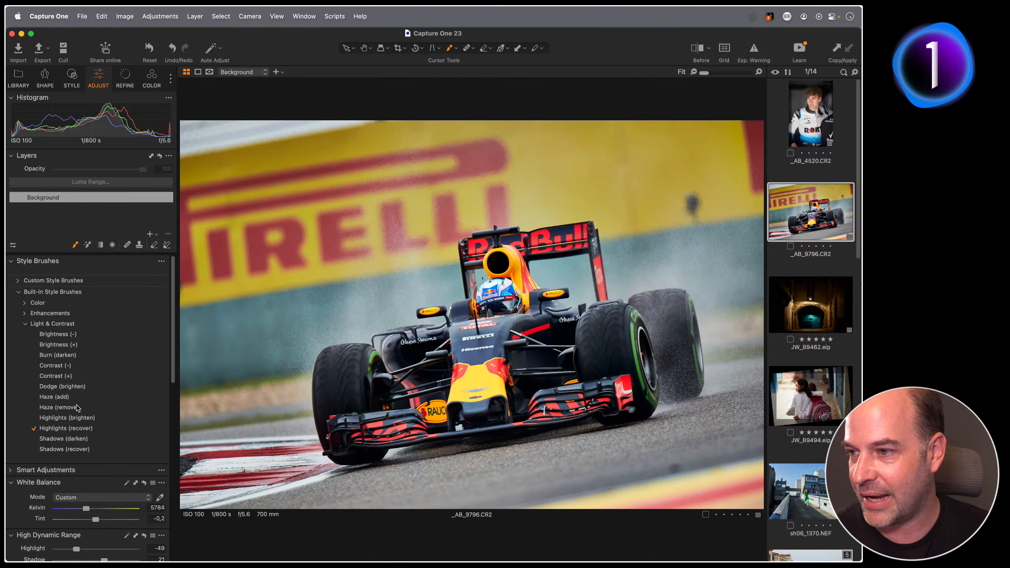
pyautogui.click(80, 450)
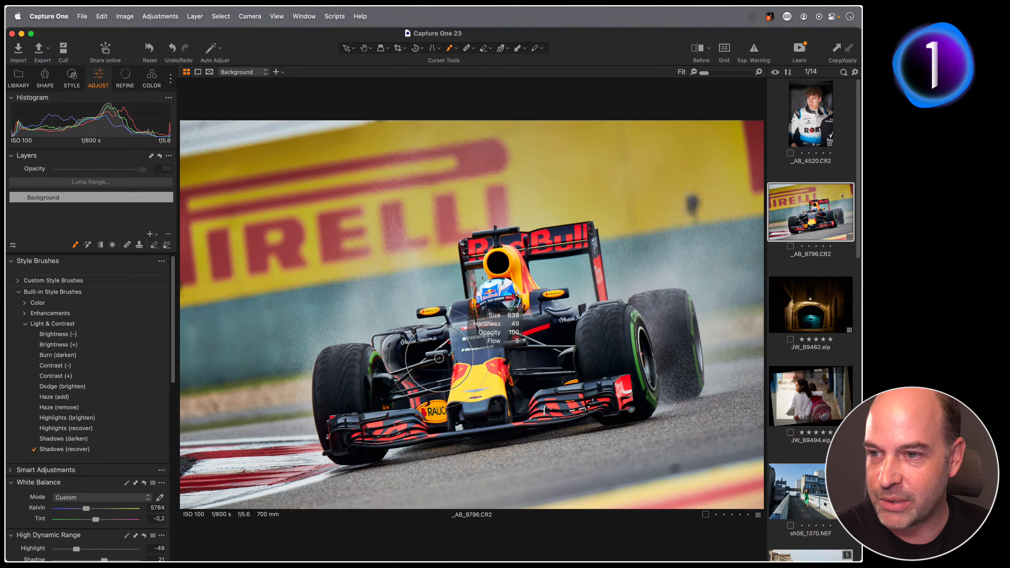
pyautogui.moveTo(439, 358)
pyautogui.mouseDown()
pyautogui.moveTo(434, 346)
pyautogui.moveTo(421, 370)
pyautogui.moveTo(430, 354)
pyautogui.moveTo(371, 381)
pyautogui.mouseUp()
pyautogui.moveTo(545, 355)
pyautogui.mouseDown()
pyautogui.moveTo(568, 343)
pyautogui.moveTo(609, 351)
pyautogui.moveTo(545, 355)
pyautogui.mouseUp()
pyautogui.moveTo(434, 373); pyautogui.dragTo(427, 369)
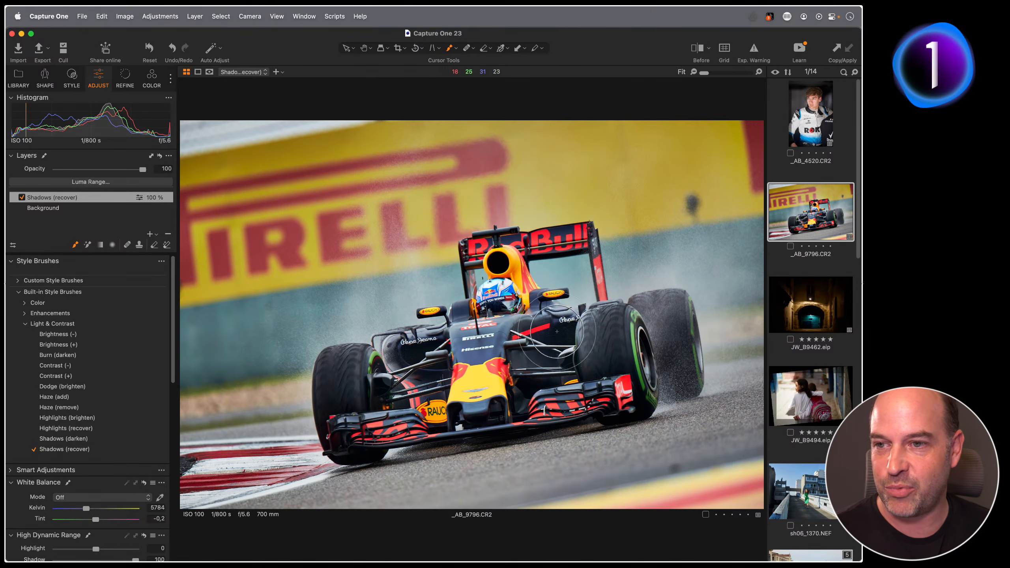
pyautogui.moveTo(143, 169)
pyautogui.mouseDown()
pyautogui.moveTo(51, 172)
pyautogui.moveTo(85, 171)
pyautogui.mouseUp()
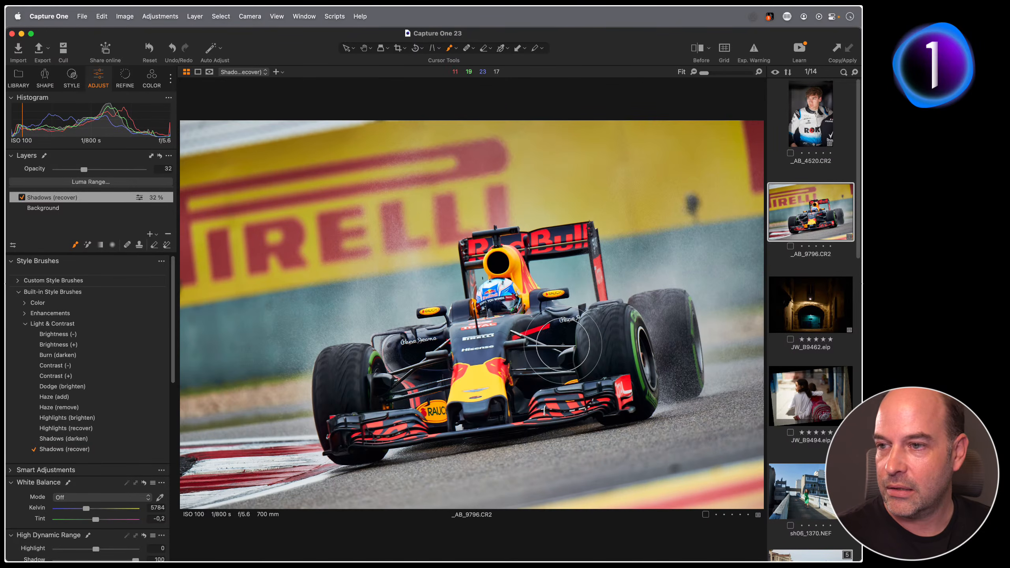
# - Browse the wedding folders in the library and open the couple's folder that holds 89 images, with the photos shown as thumbnails
pyautogui.click(18, 78)
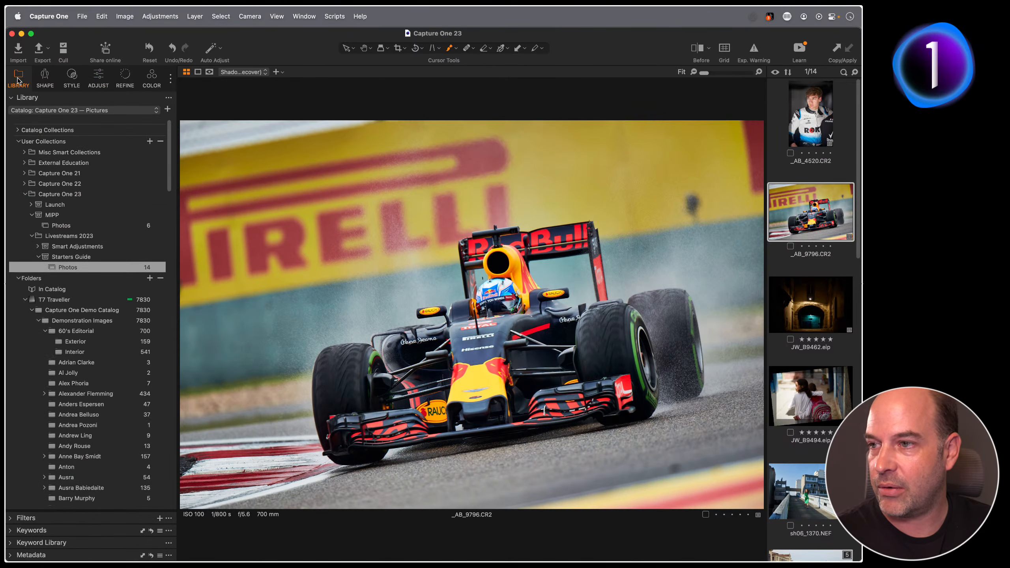
pyautogui.scroll(-15, 140, 416)
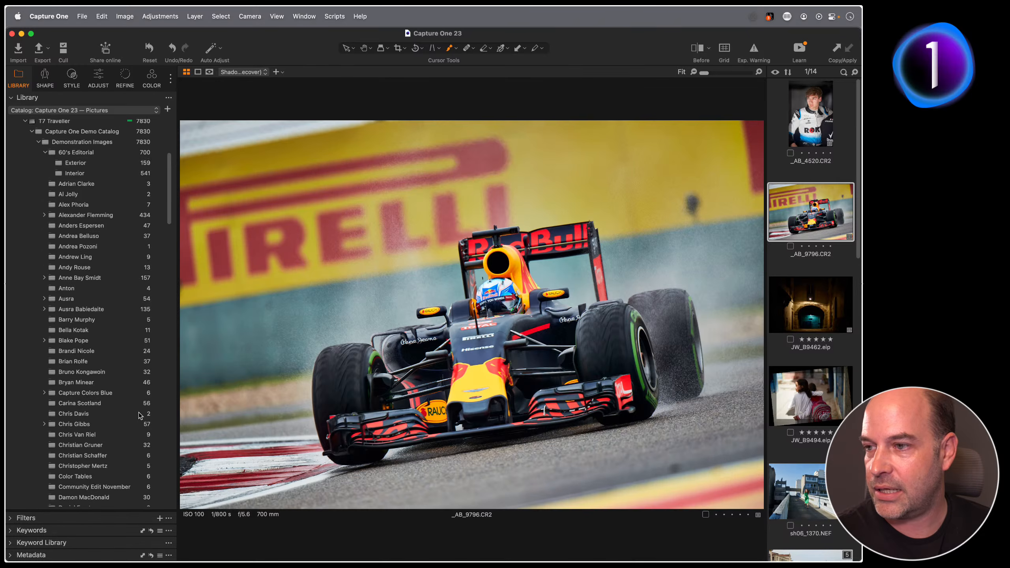
pyautogui.scroll(-7, 140, 416)
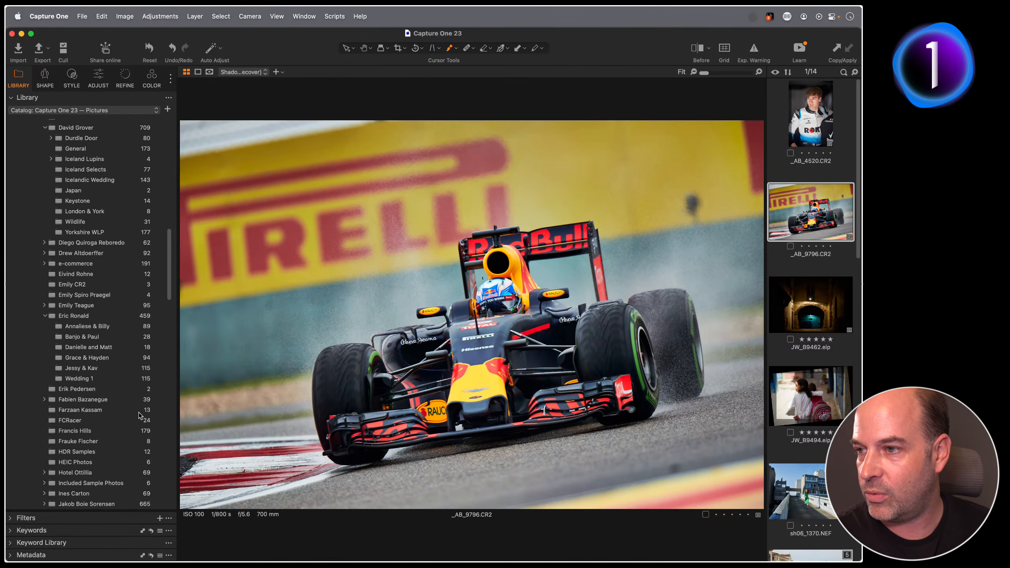
pyautogui.click(103, 347)
pyautogui.click(103, 356)
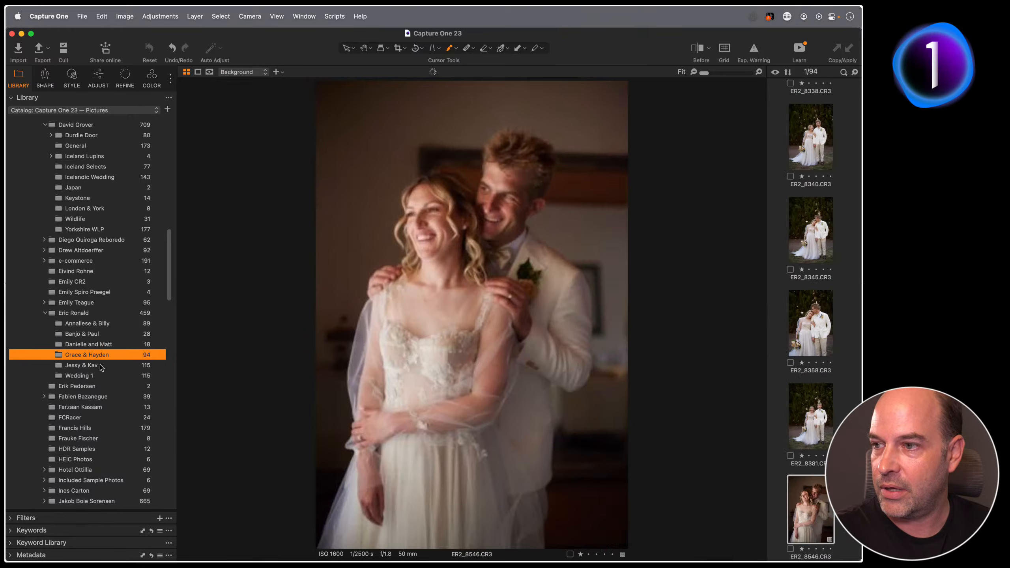
pyautogui.press('alt+super+v')
pyautogui.scroll(-5, 93, 357)
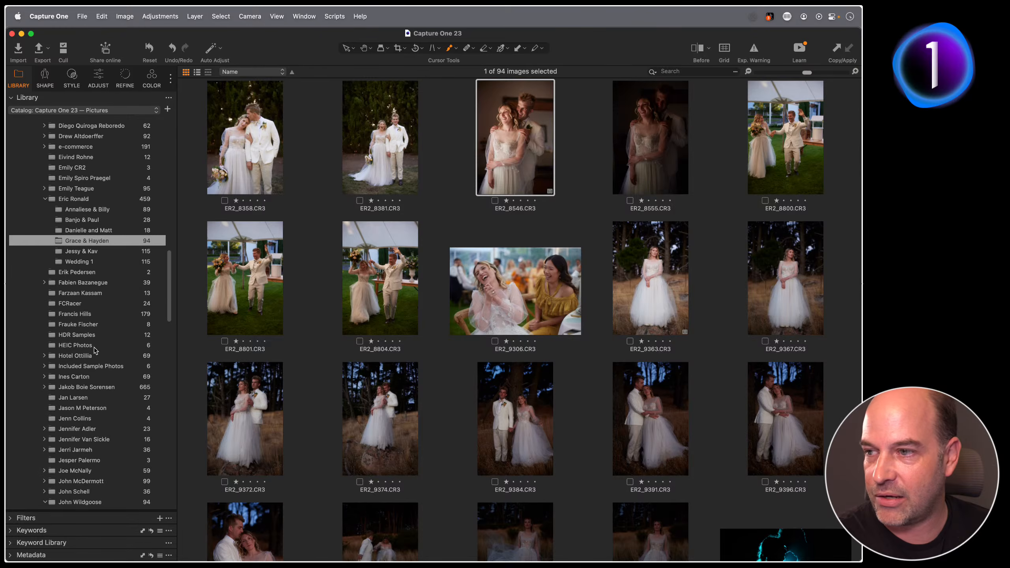
pyautogui.click(96, 251)
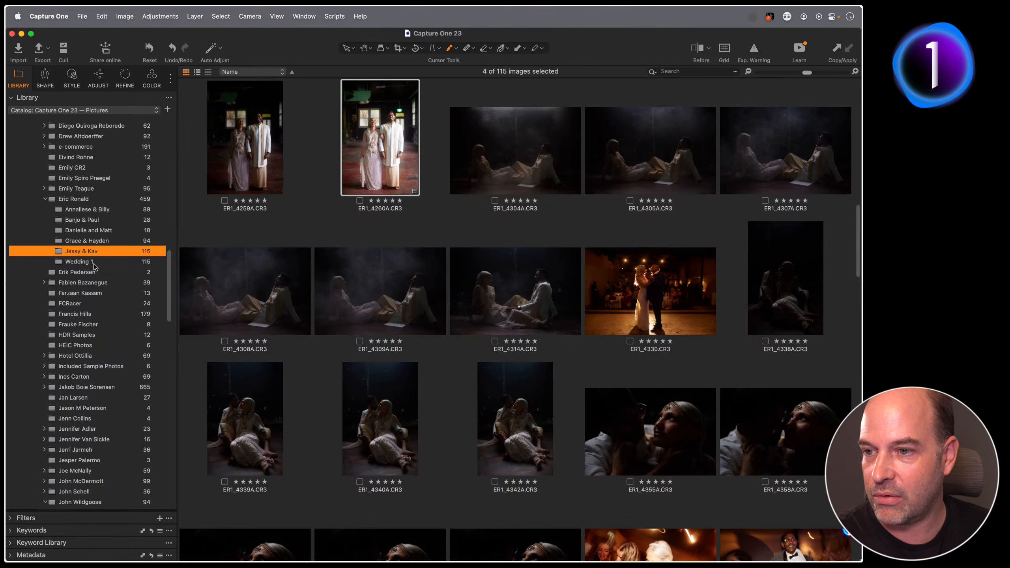
pyautogui.click(85, 210)
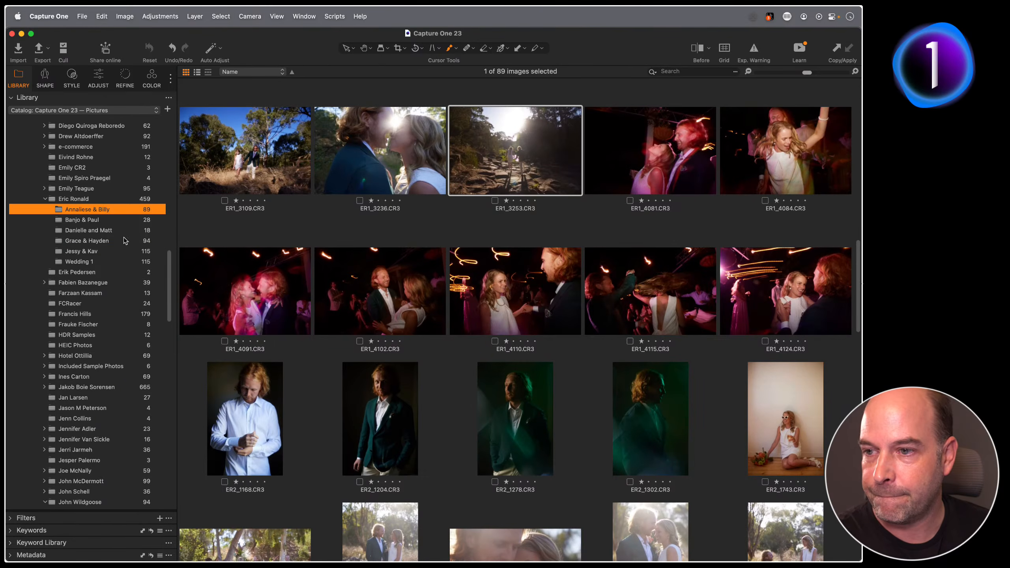
# - Look through the folder's thumbnails and open family photo ER1_2722.CR3 at full viewer size
pyautogui.scroll(-10, 298, 268)
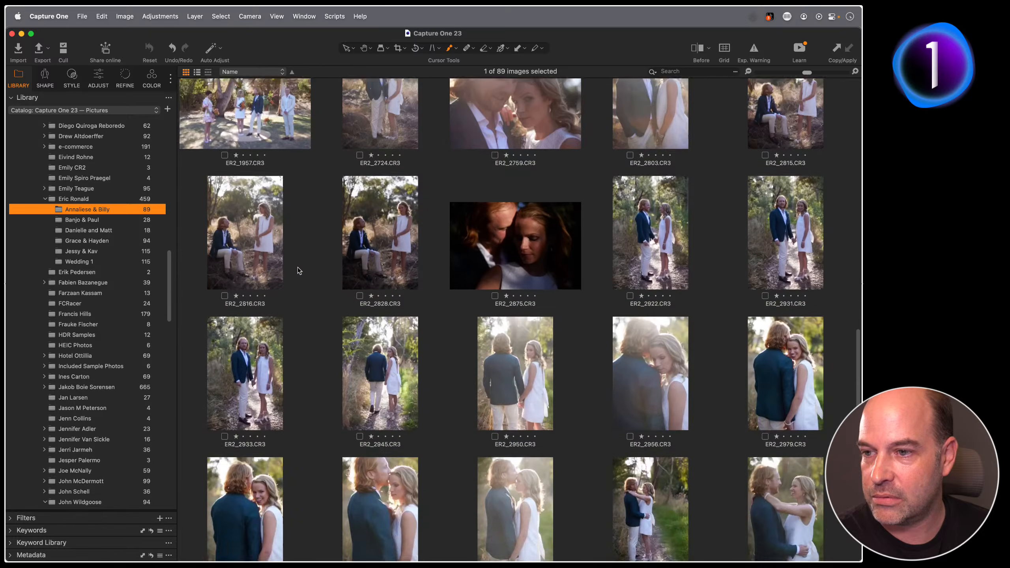
pyautogui.scroll(-6, 297, 267)
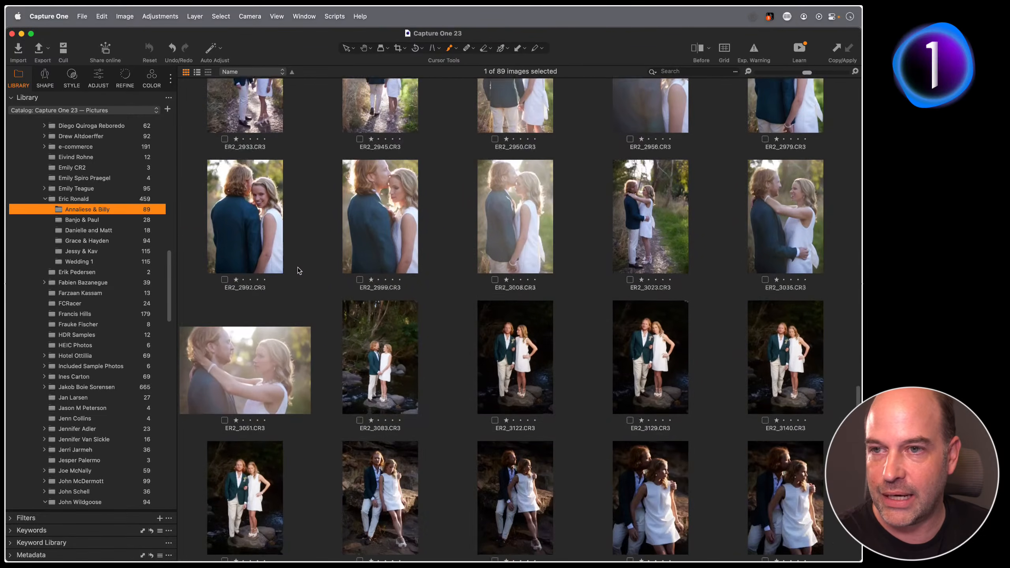
pyautogui.scroll(-9, 298, 267)
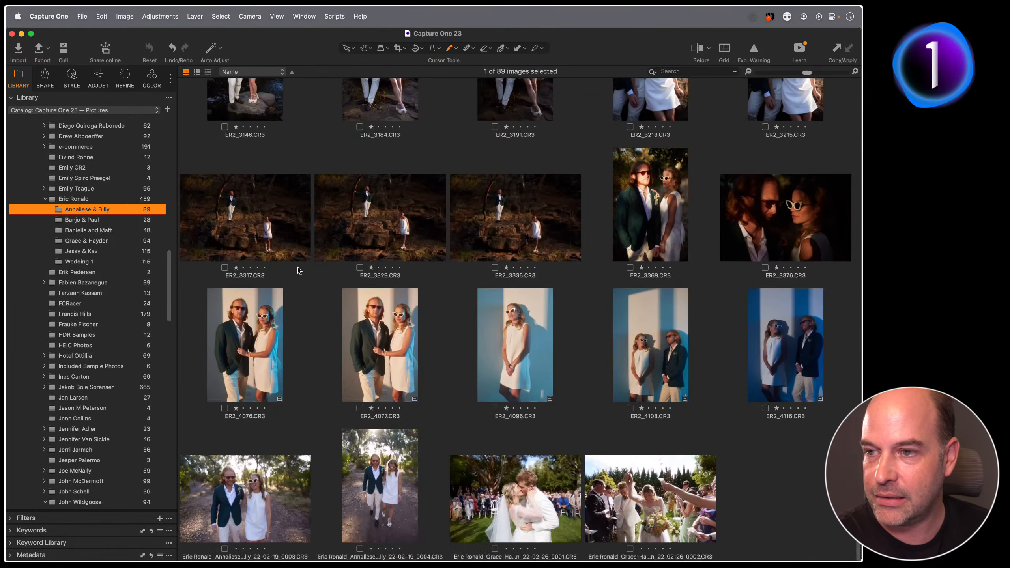
pyautogui.scroll(20, 297, 267)
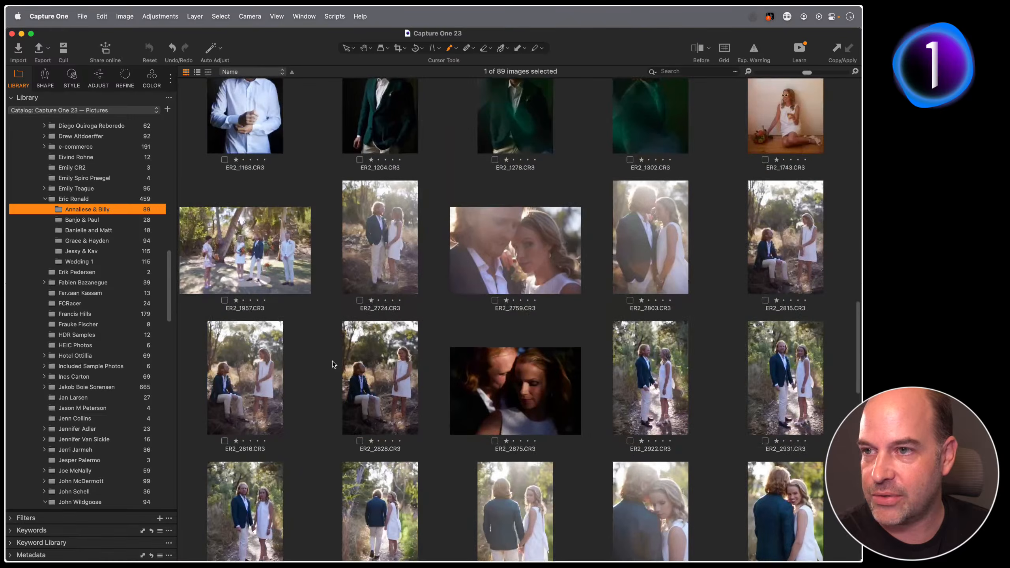
pyautogui.scroll(9, 332, 362)
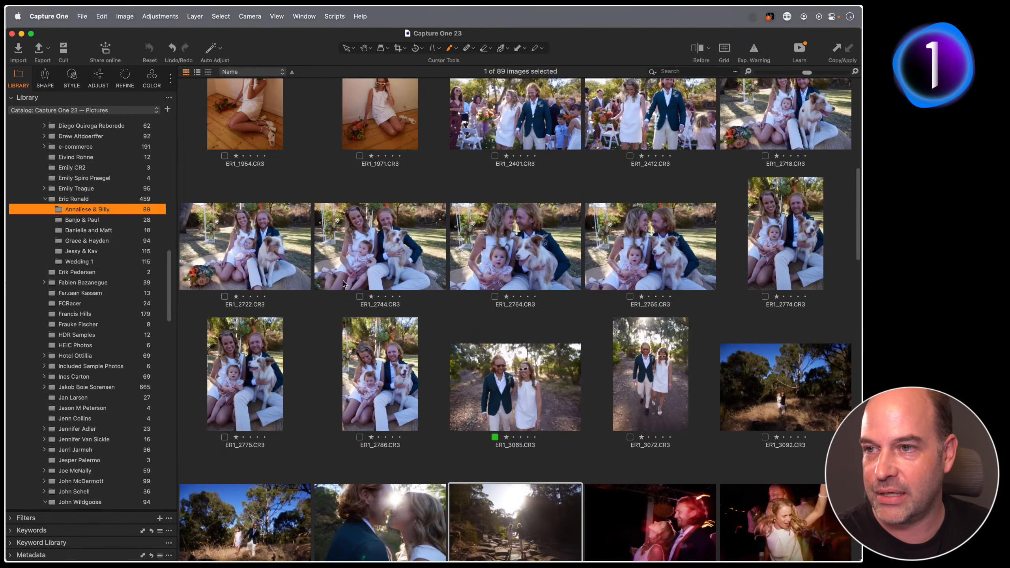
pyautogui.doubleClick(256, 256)
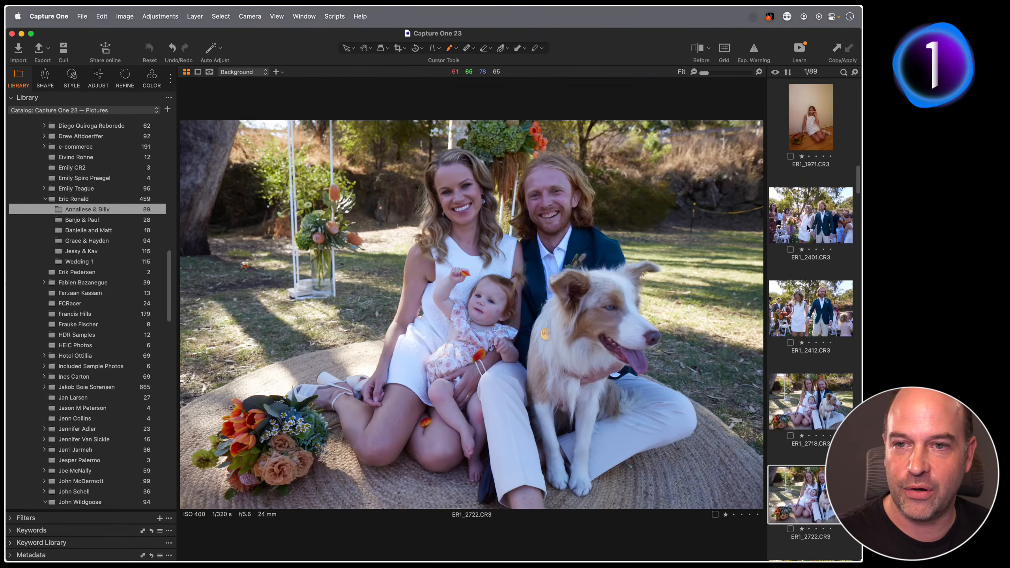
# - Step through the neighbouring wedding photos and select family photo ER1_2718.CR3 for editing
pyautogui.click(808, 235)
pyautogui.click(807, 315)
pyautogui.press('Right')
pyautogui.press('Right')
pyautogui.press('Right')
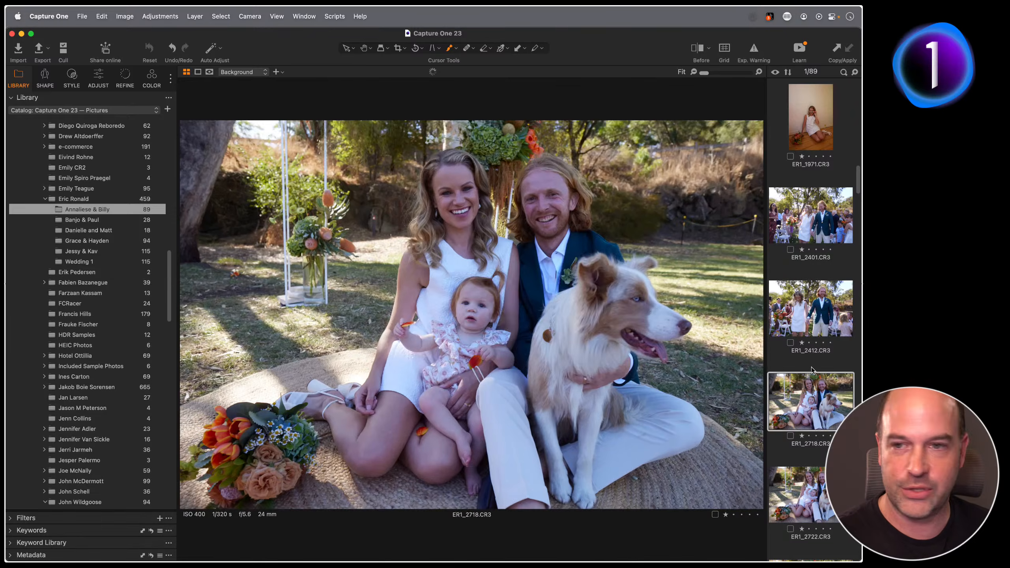
pyautogui.press('Left')
pyautogui.press('Left')
pyautogui.press('Left')
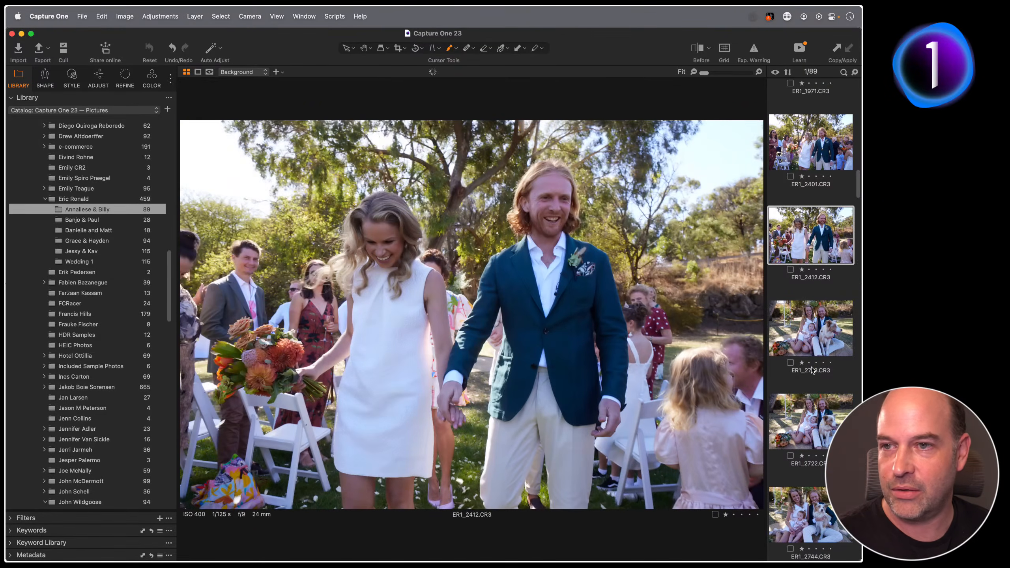
pyautogui.click(788, 334)
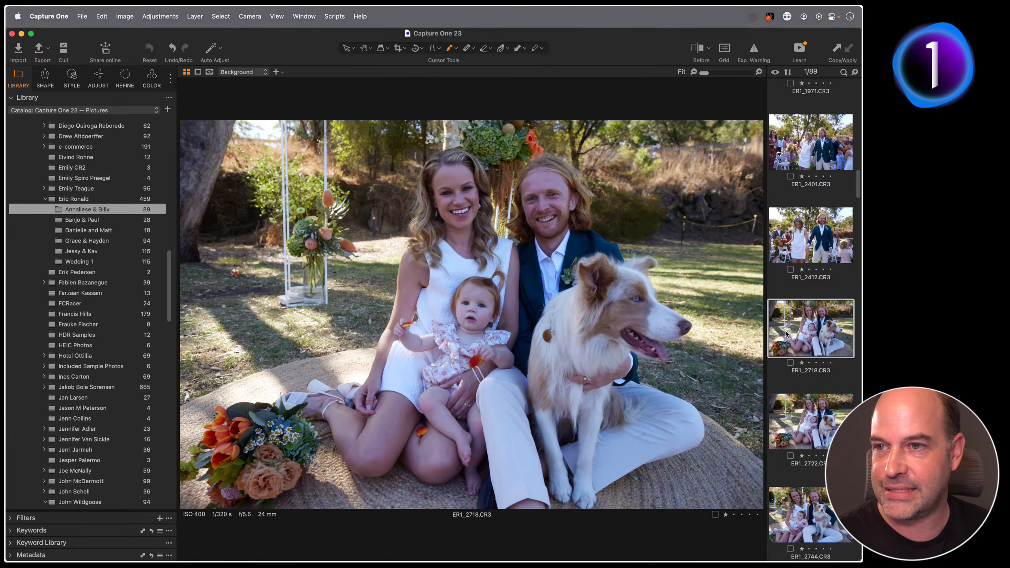
# - On ER1_2718.CR3, set Exposure to 0.51, Highlight to -20 and the white balance to 6134 Kelvin
pyautogui.click(100, 80)
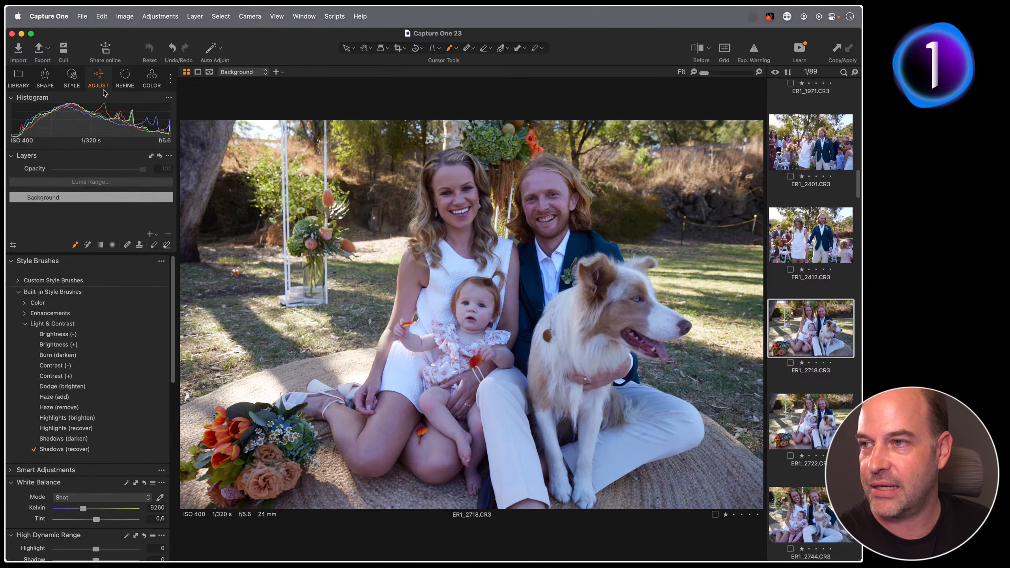
pyautogui.click(16, 263)
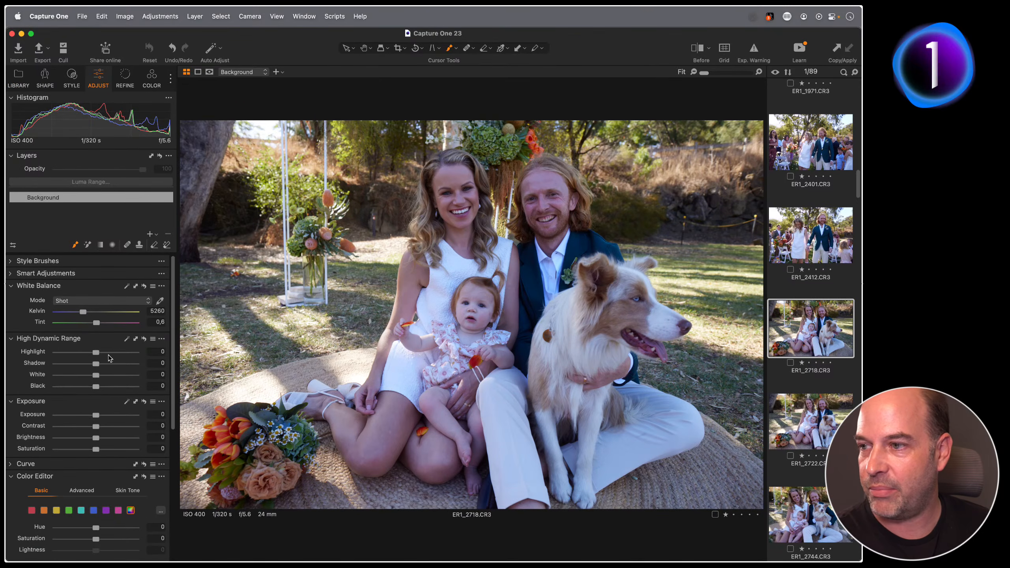
pyautogui.moveTo(96, 415); pyautogui.dragTo(101, 416)
pyautogui.scroll(-2, 95, 350)
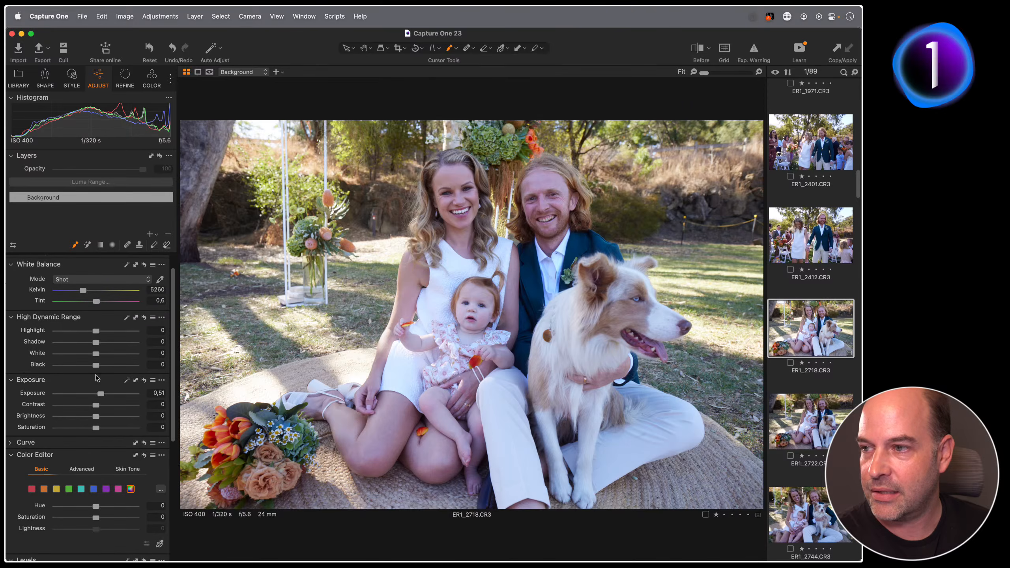
pyautogui.moveTo(94, 331); pyautogui.dragTo(90, 313)
# - Raise the contrast of ER1_2718.CR3 slightly and darken its edges with a vignetting amount of -0.73
pyautogui.scroll(2, 80, 330)
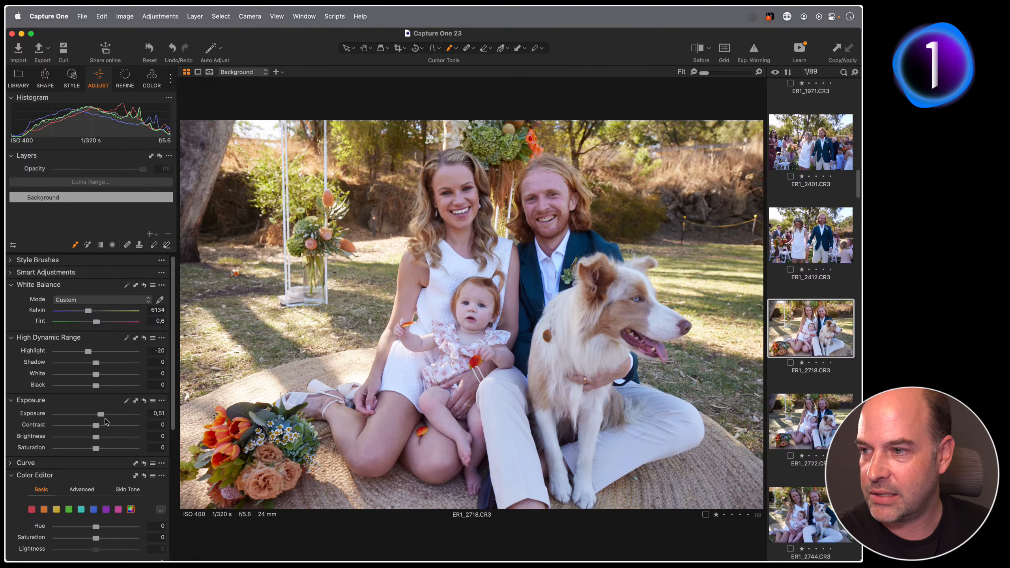
pyautogui.moveTo(96, 425); pyautogui.dragTo(104, 425)
pyautogui.scroll(-10, 54, 451)
pyautogui.moveTo(97, 545); pyautogui.dragTo(85, 546)
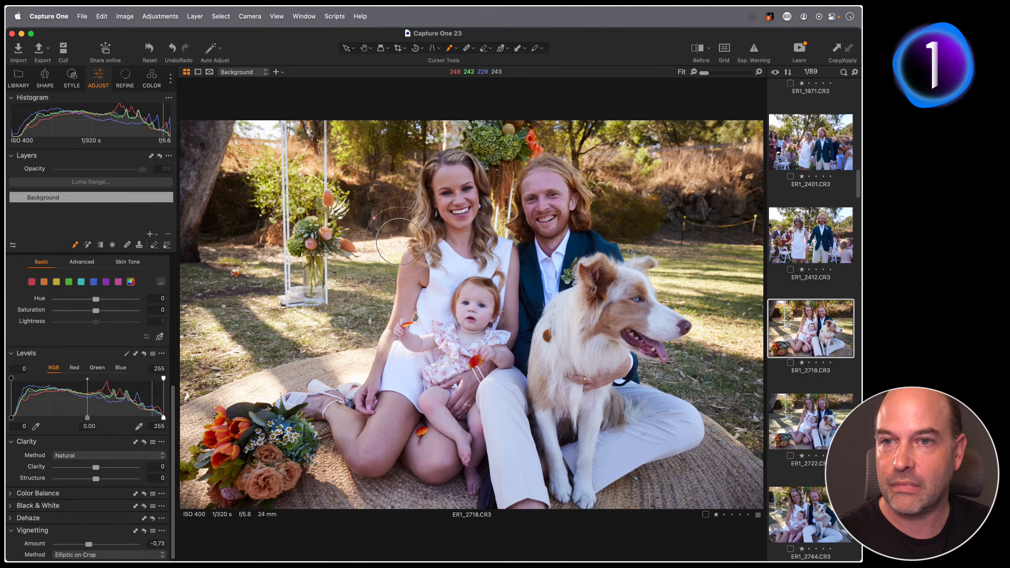
# - Select photos ER1_2718.CR3 to ER1_2764.CR3 and apply the first photo's adjustments to all four, undoing and reapplying them once
pyautogui.scroll(-5, 806, 267)
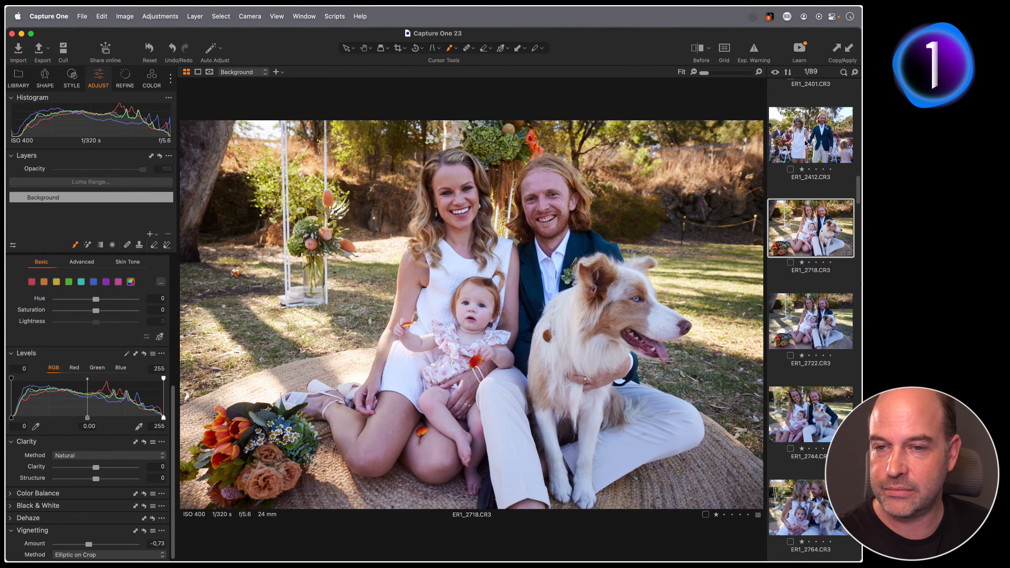
pyautogui.scroll(-3, 807, 239)
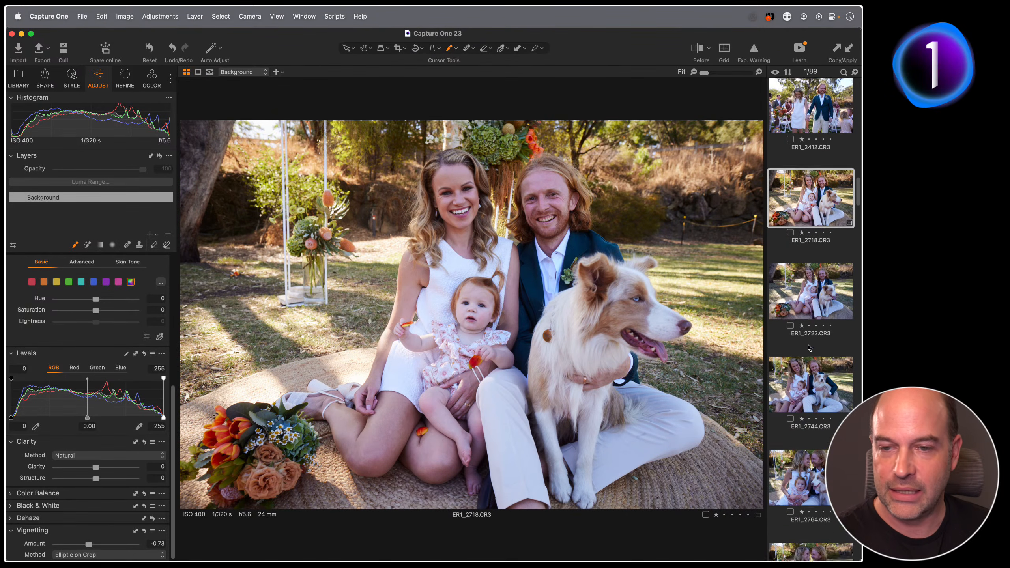
pyautogui.keyDown('shift'); pyautogui.click(808, 458); pyautogui.keyUp('shift')
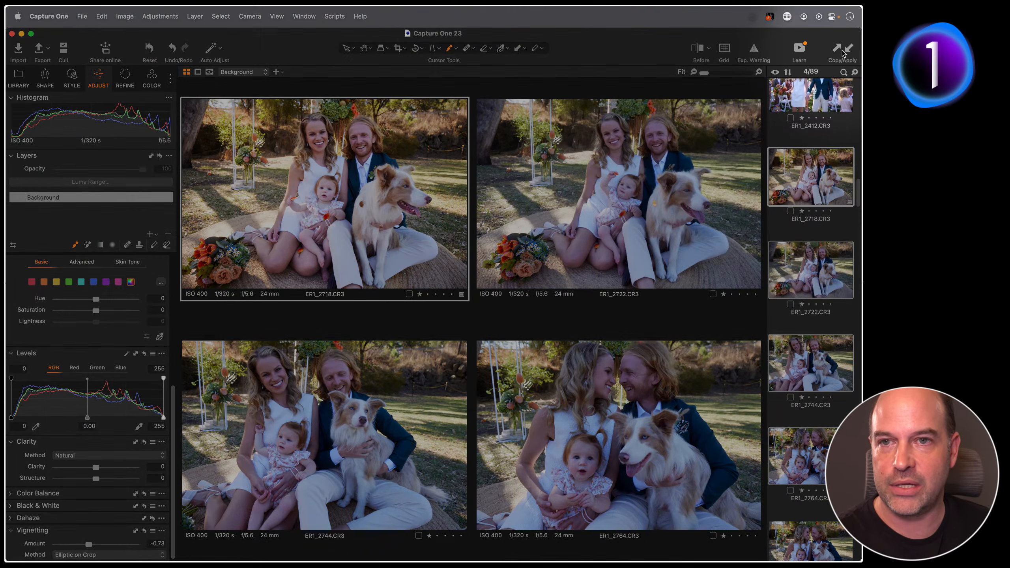
pyautogui.click(849, 49)
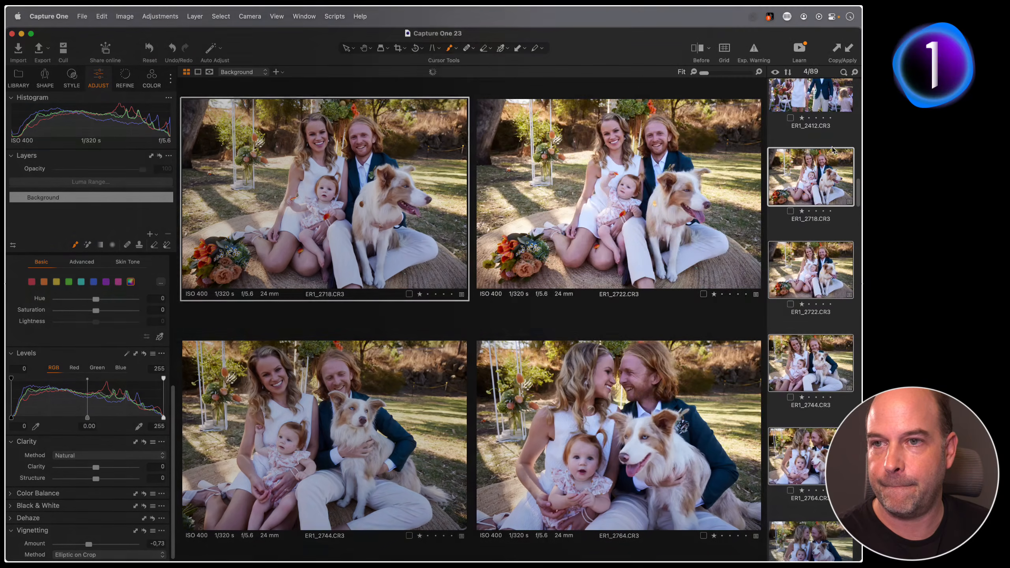
pyautogui.press('super+z')
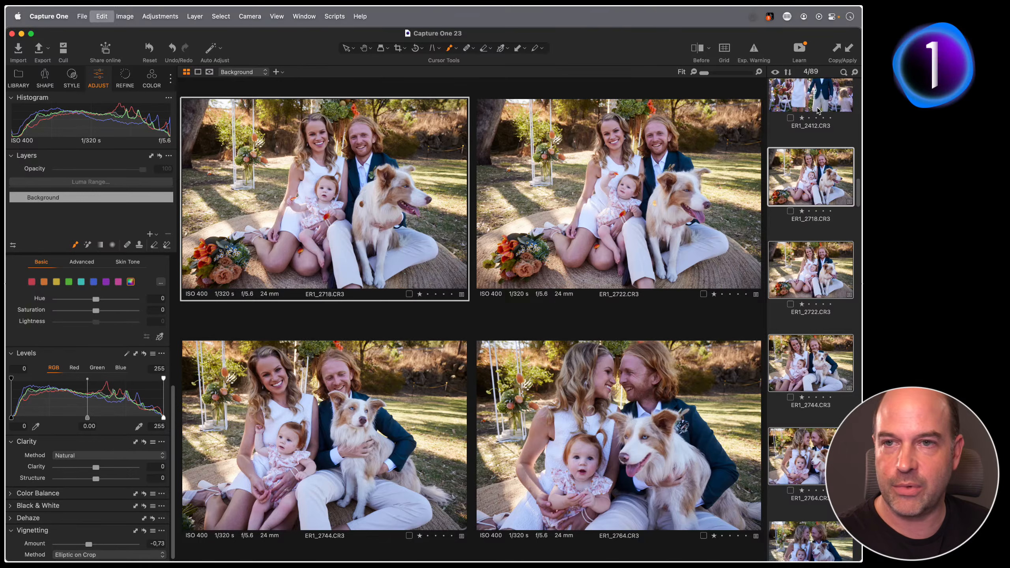
pyautogui.click(849, 50)
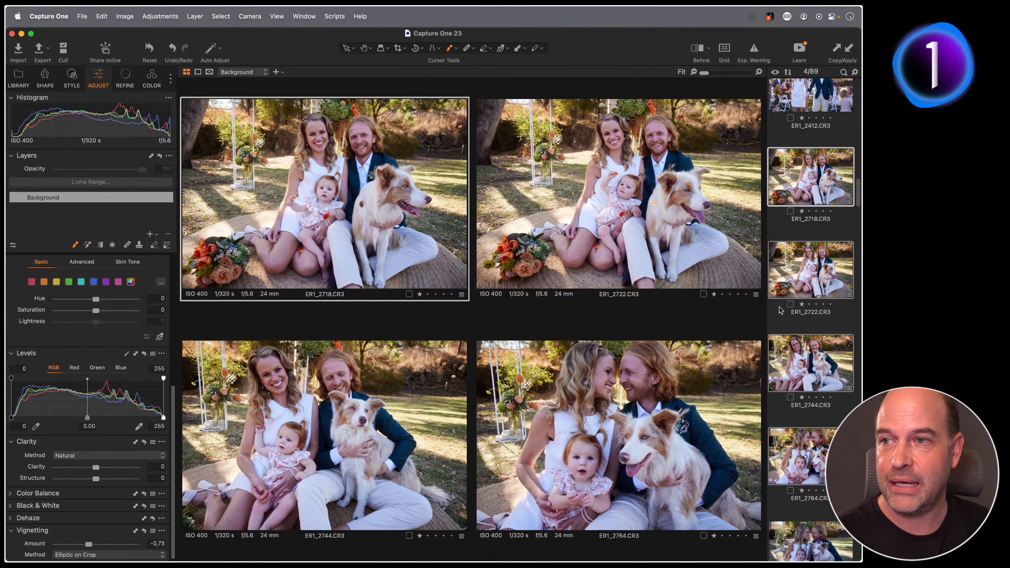
# - Crop ER1_2718.CR3 to about 18.3 x 15.8 in around the family and dog, cutting off the flower bouquet
pyautogui.click(398, 48)
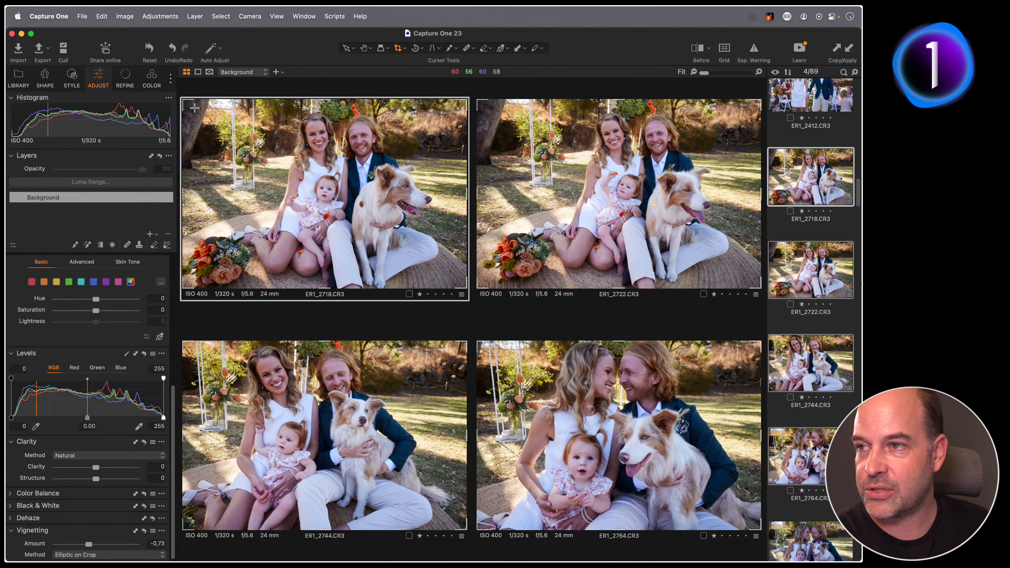
pyautogui.moveTo(187, 102); pyautogui.dragTo(279, 141)
pyautogui.moveTo(361, 180); pyautogui.dragTo(331, 150)
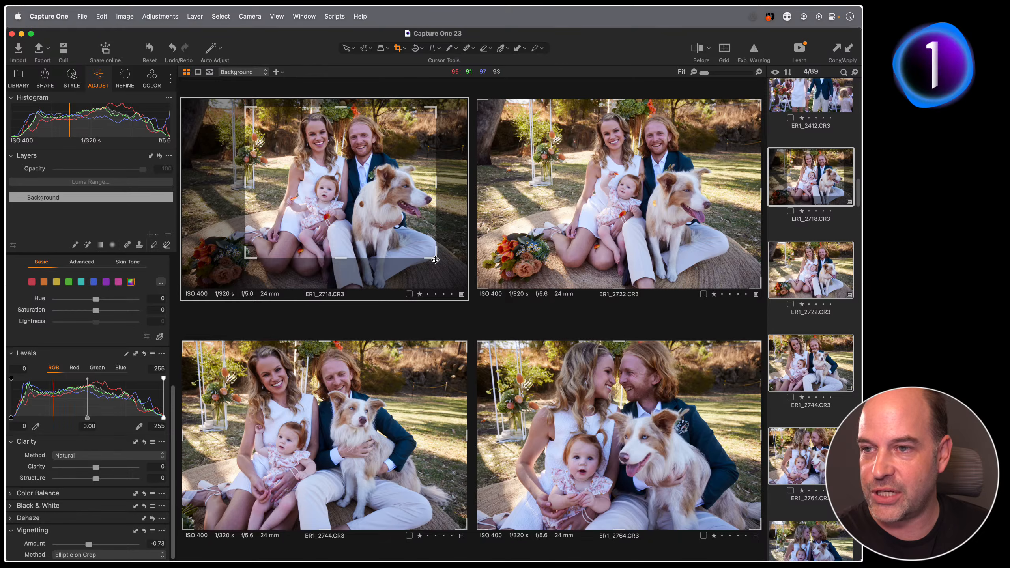
pyautogui.moveTo(435, 258); pyautogui.dragTo(434, 271)
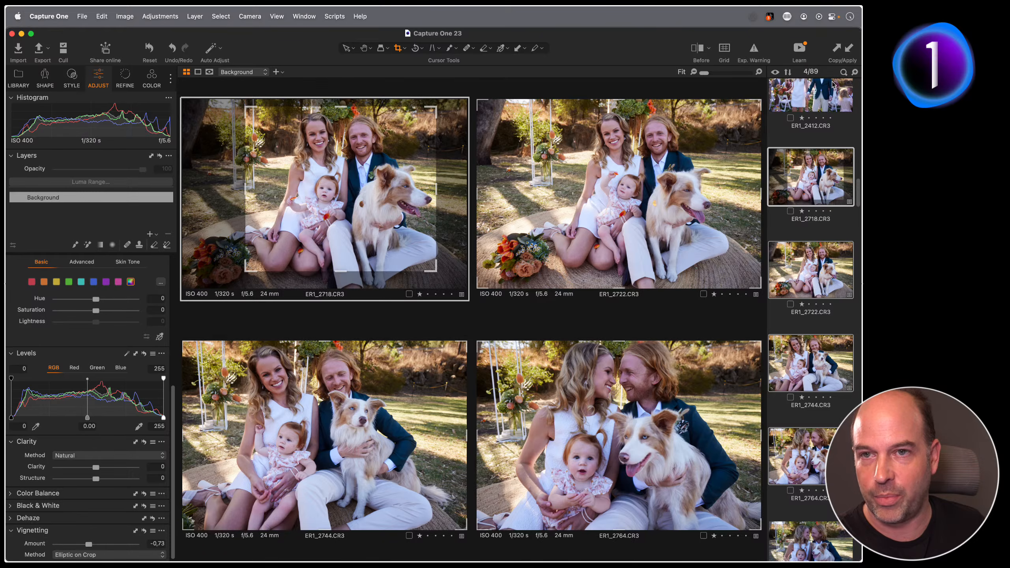
# - In the Adjustments Clipboard, exclude Exposure, Contrast and Lens Effects from the copied settings and include LCC
pyautogui.click(75, 80)
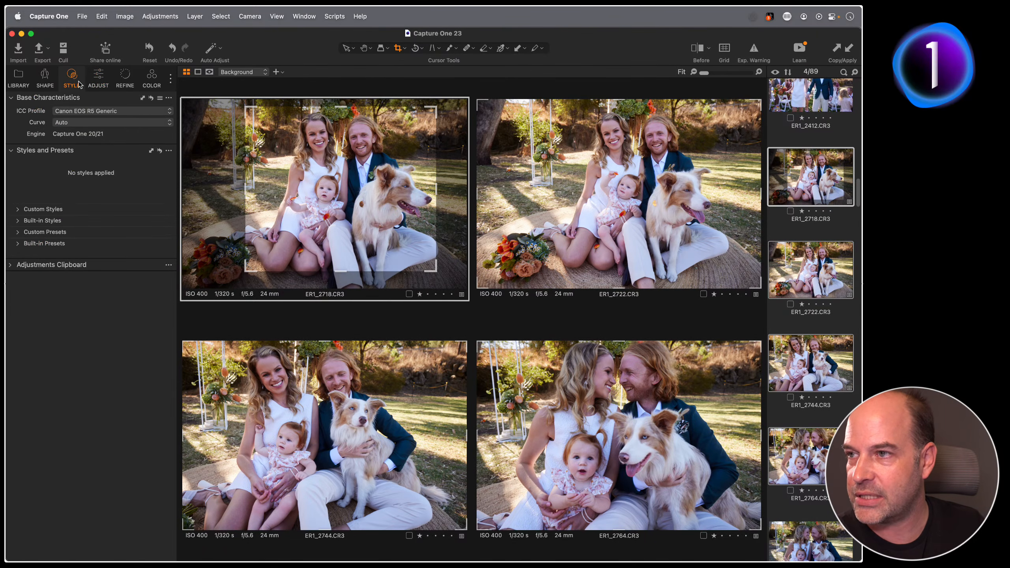
pyautogui.click(10, 265)
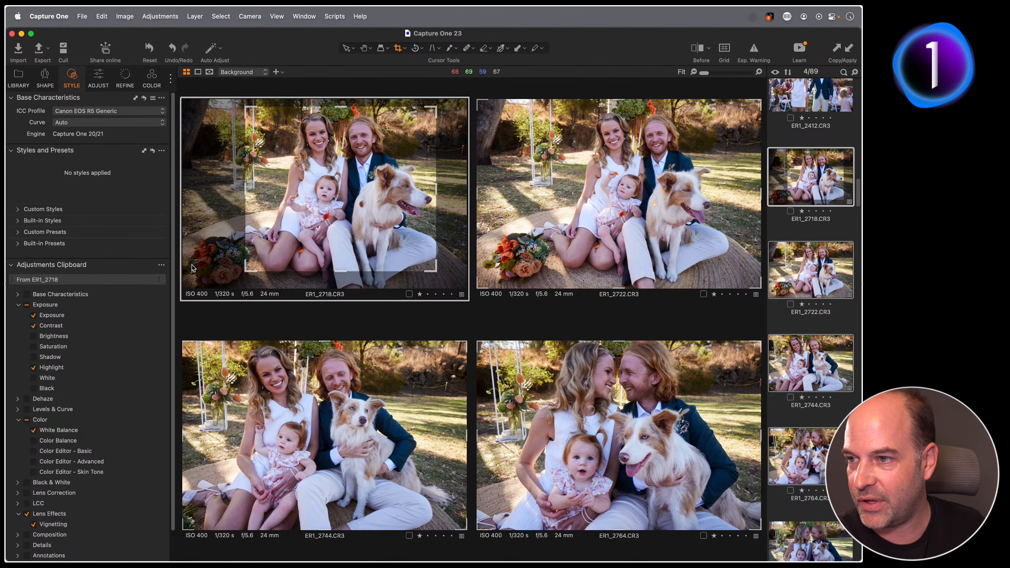
pyautogui.click(35, 316)
pyautogui.click(33, 326)
pyautogui.scroll(-2, 51, 364)
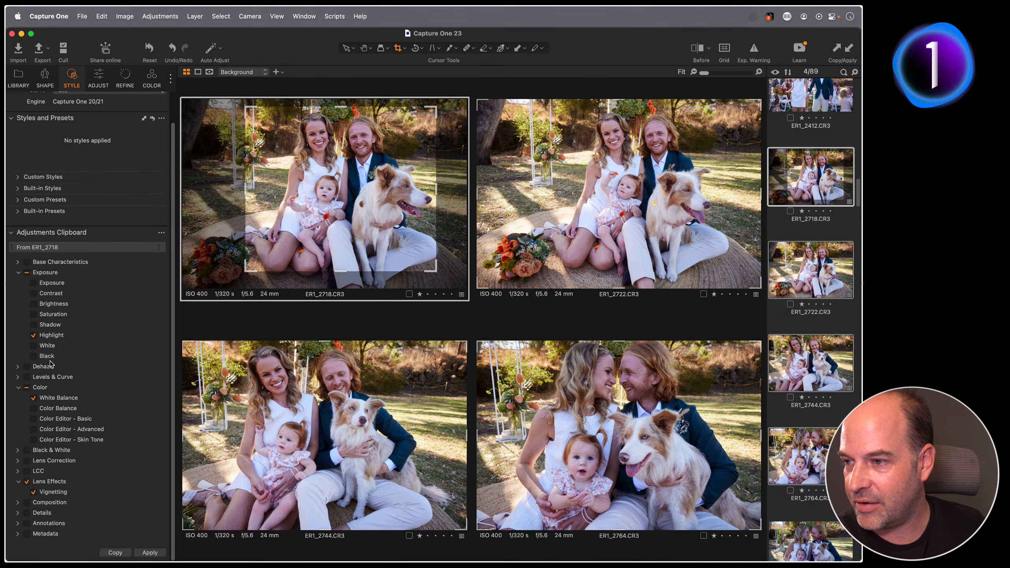
pyautogui.scroll(1, 35, 489)
pyautogui.click(27, 481)
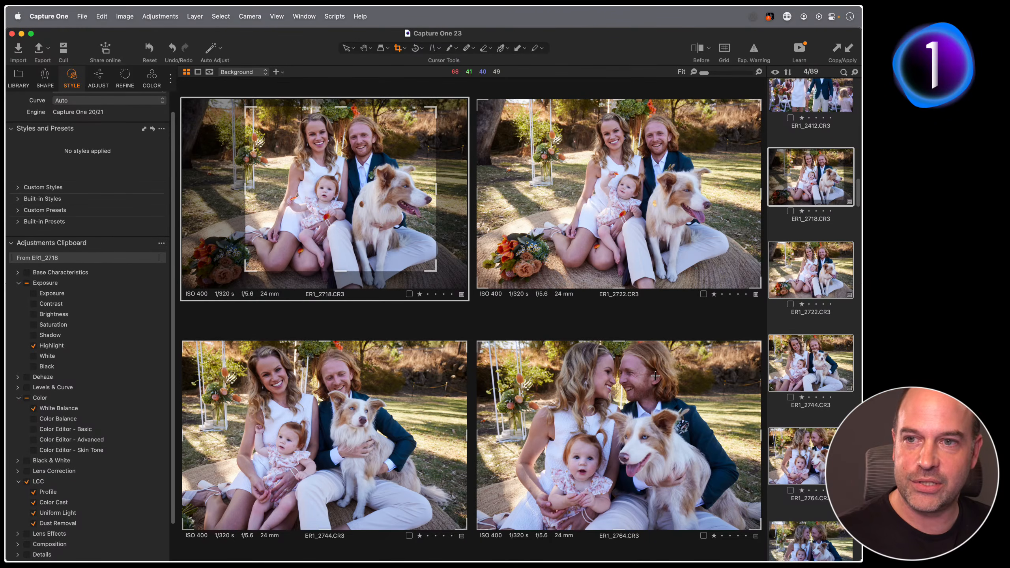
# - Copy only the crop of ER1_2718.CR3 to the other three selected photos
pyautogui.click(45, 78)
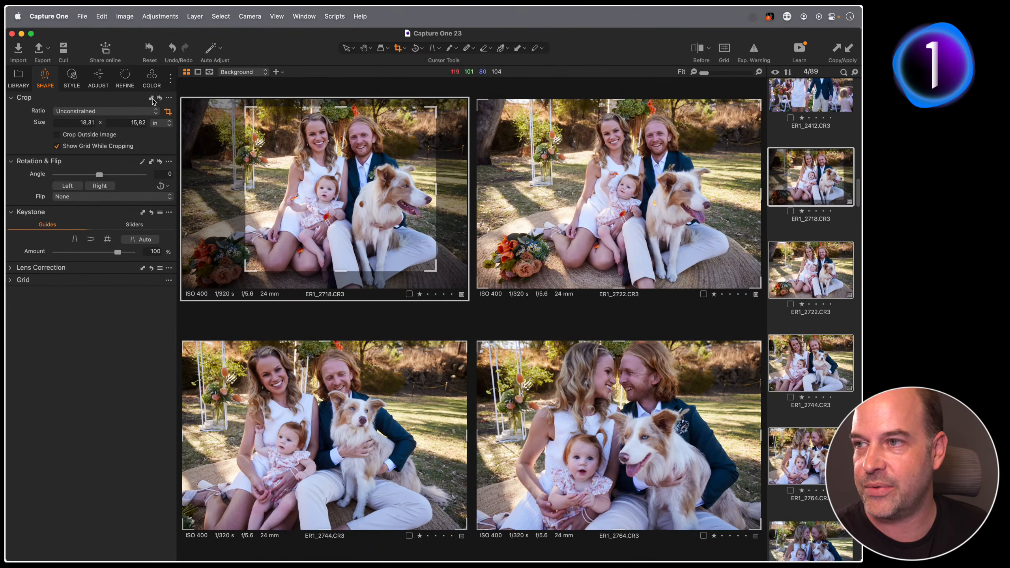
pyautogui.click(151, 98)
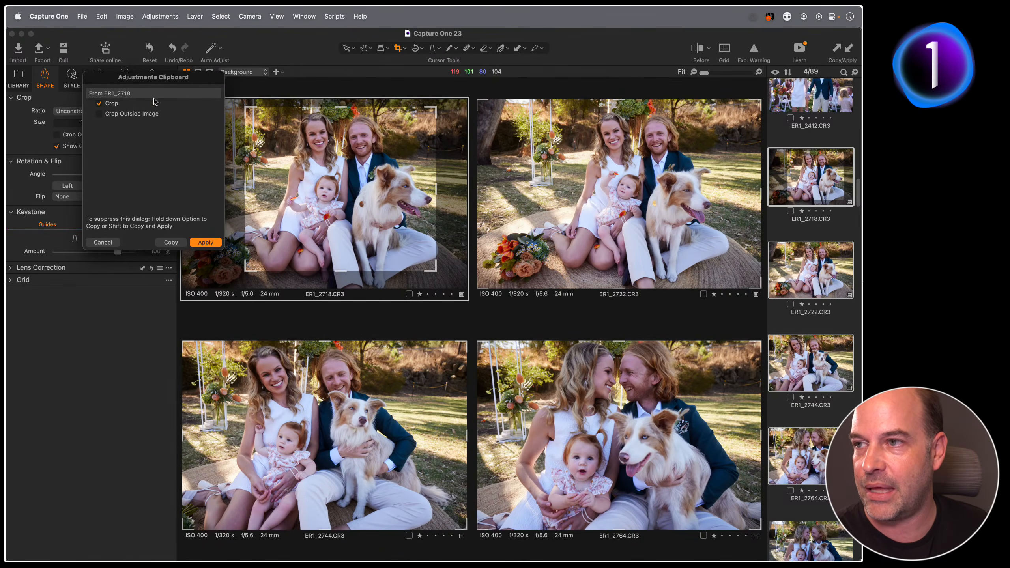
pyautogui.click(206, 242)
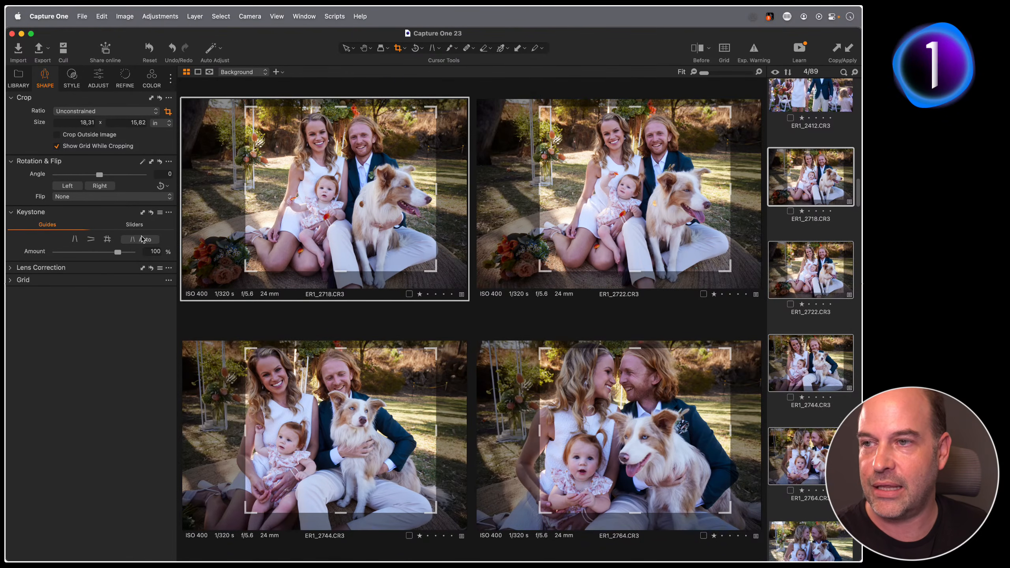
# - Enlarge the crop of ER1_2718.CR3 to about 25.9 x 18 in, including the bouquet, and copy it to the other three photos
pyautogui.moveTo(249, 198); pyautogui.dragTo(192, 192)
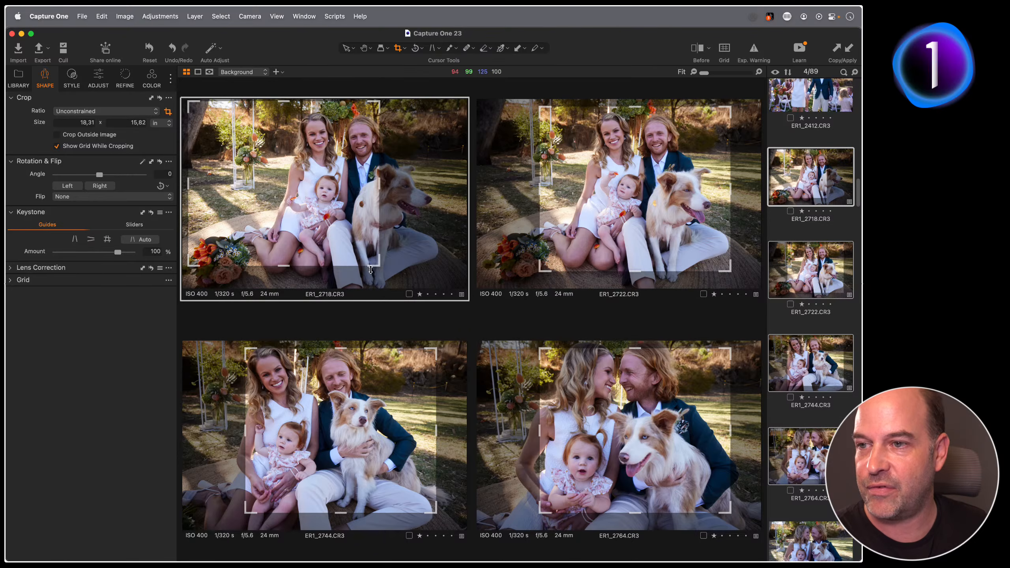
pyautogui.moveTo(373, 267); pyautogui.dragTo(458, 287)
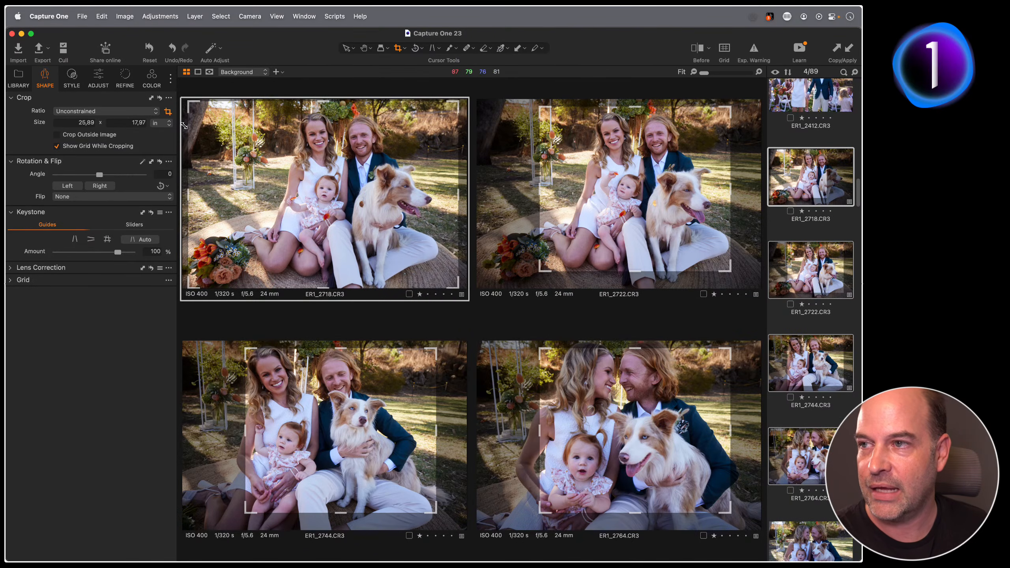
pyautogui.click(151, 99)
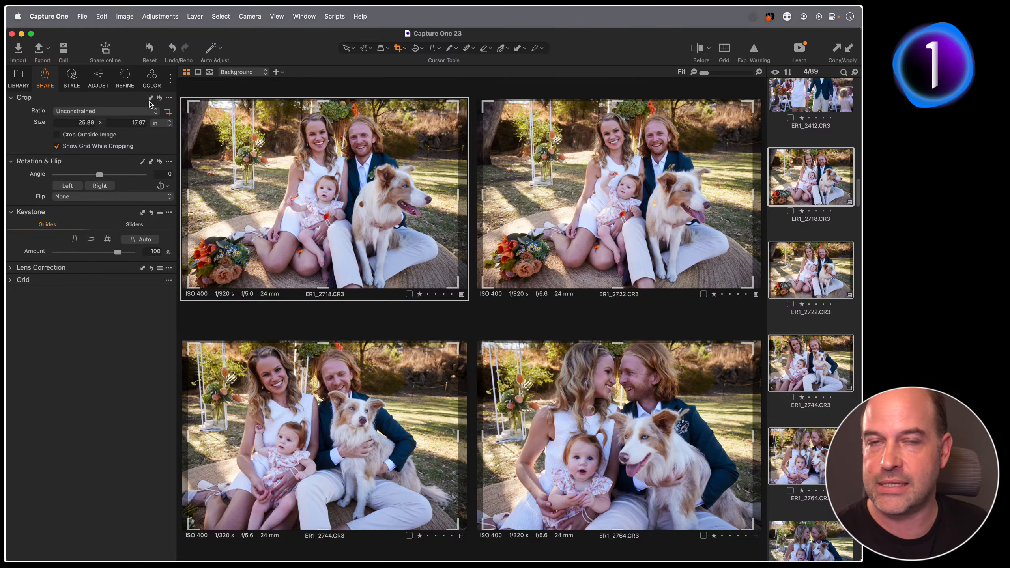
# - Try several highlight strengths on ER1_2718.CR3, settle on -37 and apply its High Dynamic Range settings to the other selected photos
pyautogui.click(96, 82)
pyautogui.scroll(-1, 59, 373)
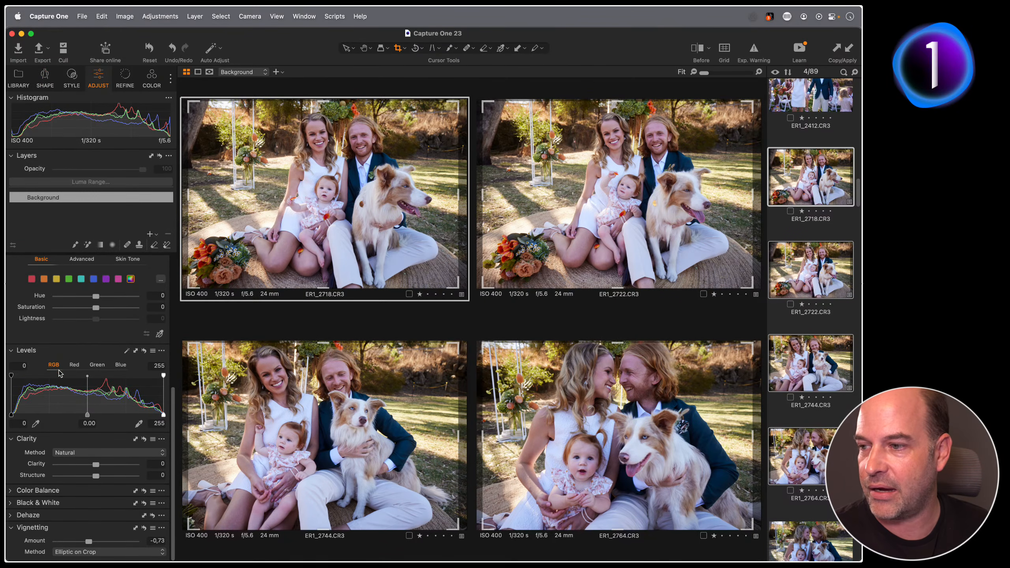
pyautogui.scroll(10, 54, 388)
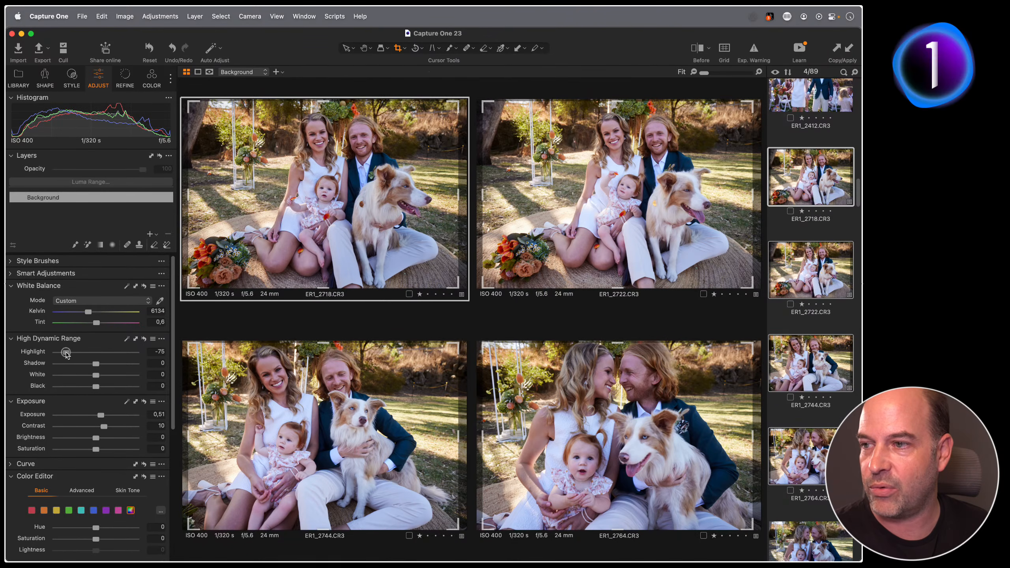
pyautogui.click(136, 339)
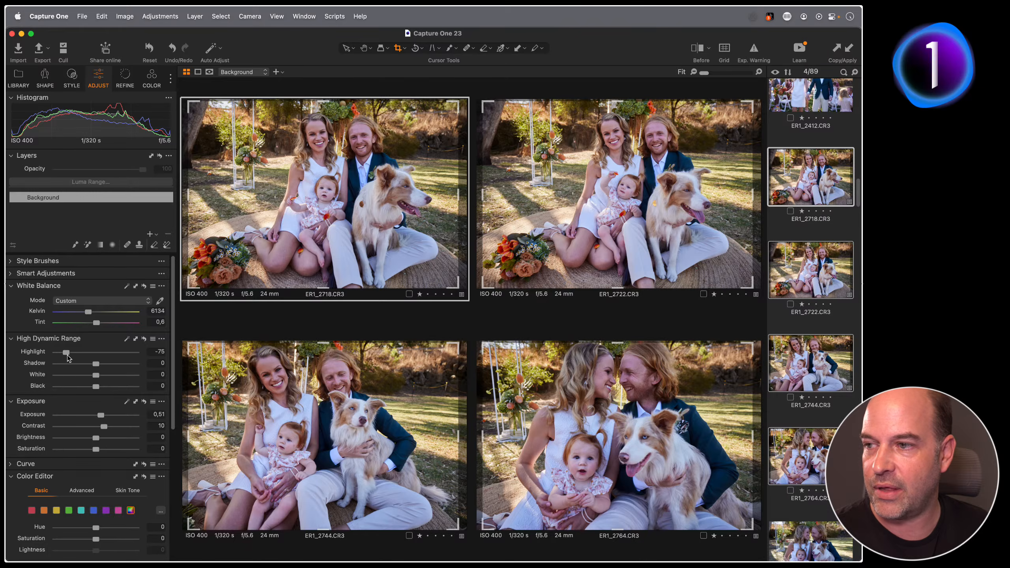
pyautogui.moveTo(66, 353); pyautogui.dragTo(135, 353)
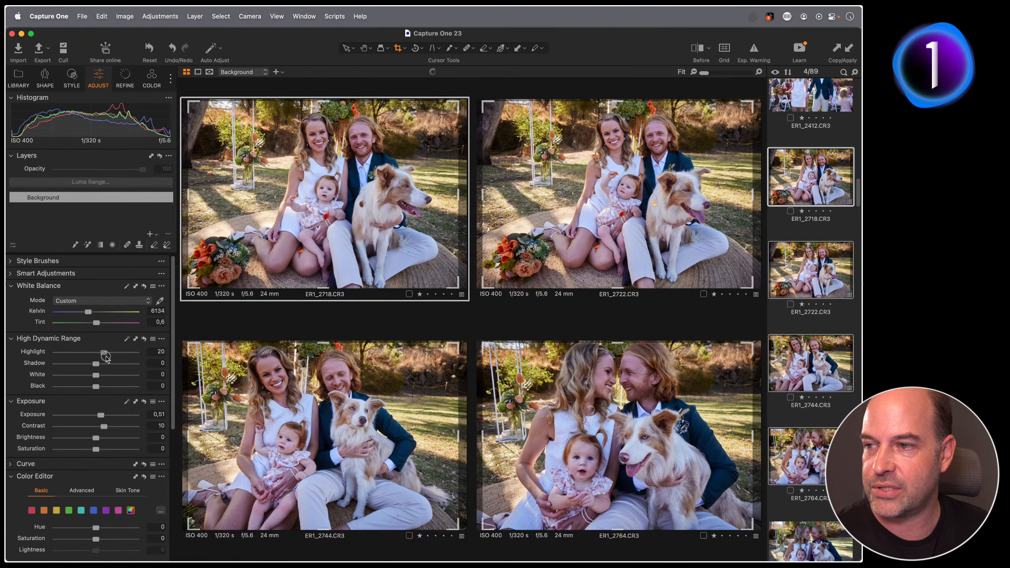
pyautogui.click(136, 340)
pyautogui.click(127, 339)
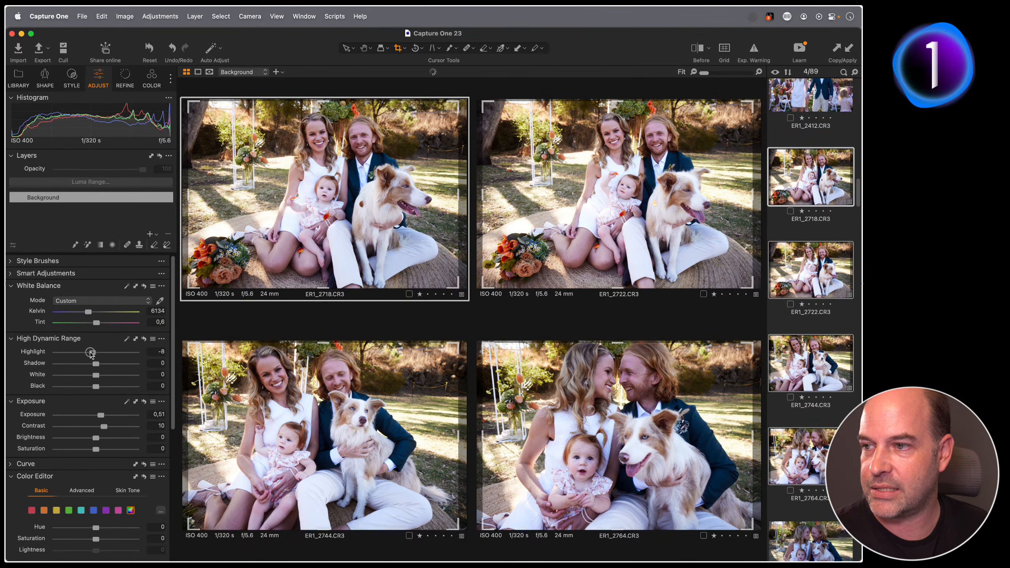
pyautogui.click(136, 340)
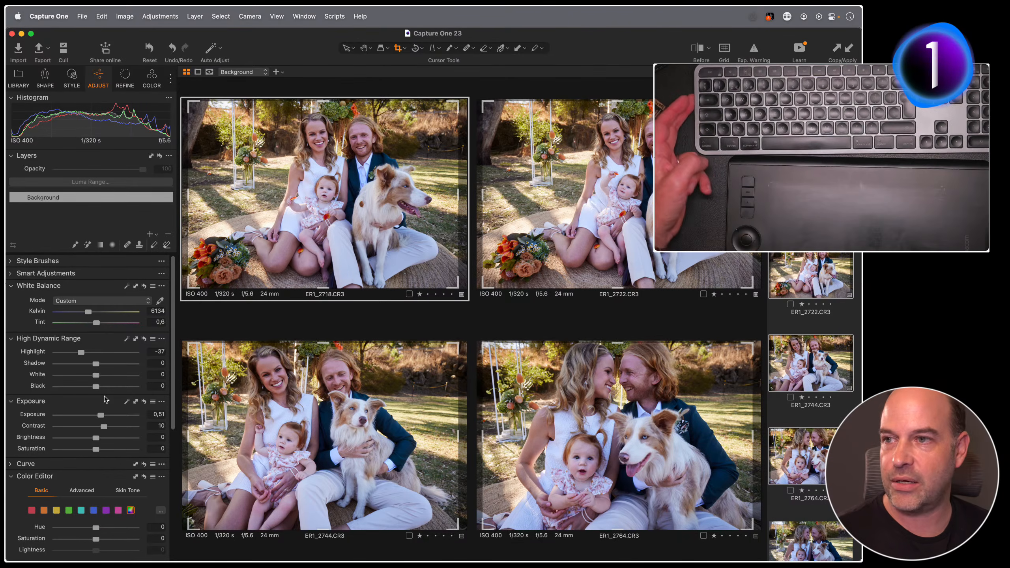
# - Examine the Speed Edit key assignments for exposure, high dynamic range and white balance in the keyboard shortcuts editor, and close it
pyautogui.click(102, 16)
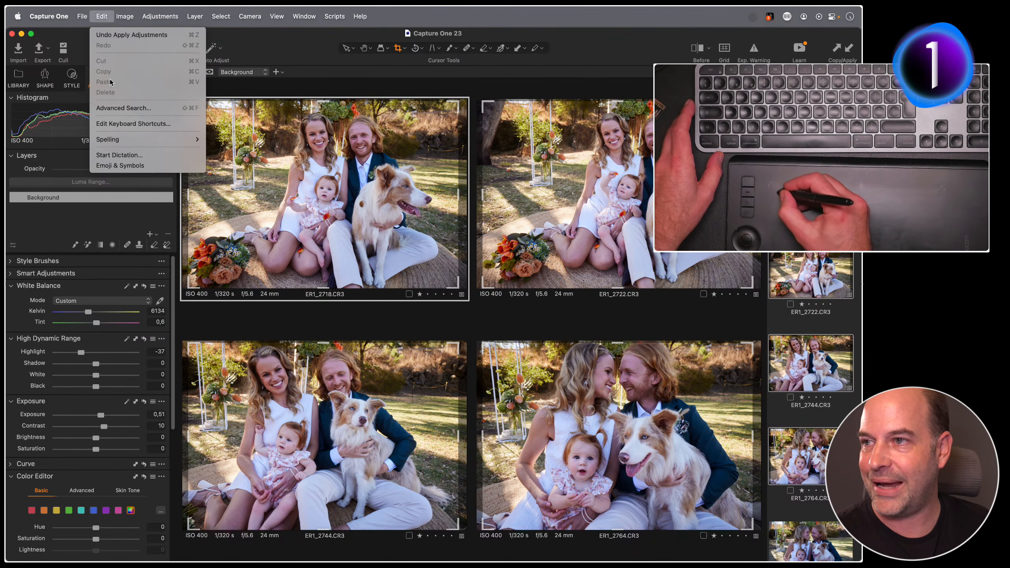
pyautogui.click(133, 124)
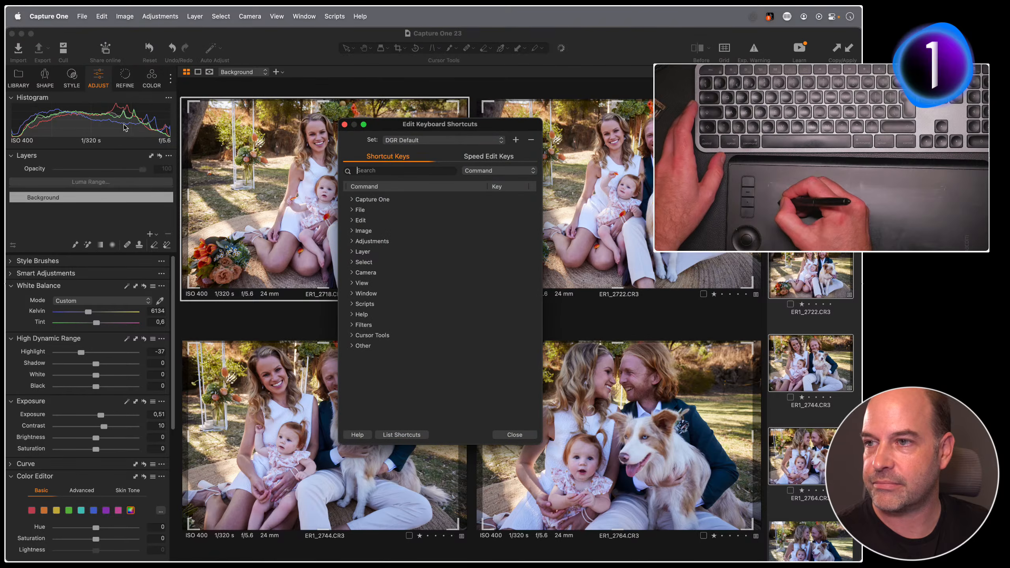
pyautogui.click(489, 156)
pyautogui.moveTo(497, 125); pyautogui.dragTo(308, 145)
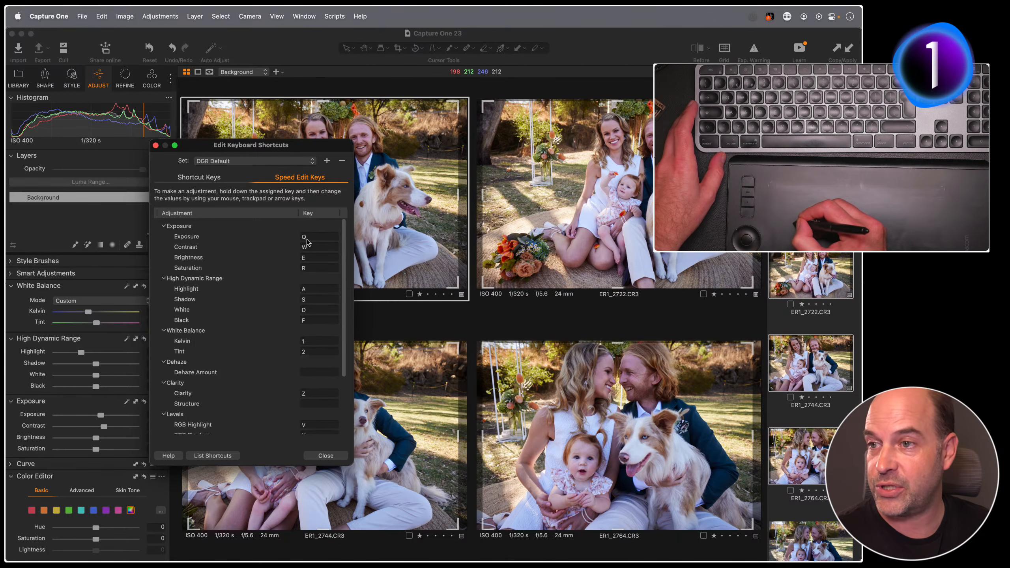
pyautogui.moveTo(164, 149); pyautogui.dragTo(162, 148)
pyautogui.click(152, 146)
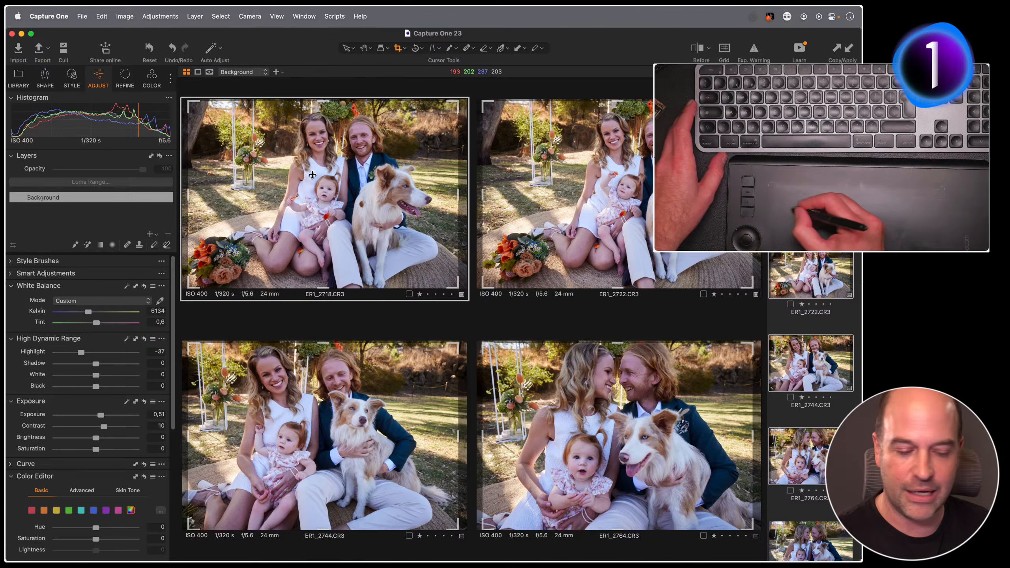
# - Hide the editing tools and set the exposure of all four selected photos to 0.49 with Speed Edit, using the Pan cursor
pyautogui.click(363, 48)
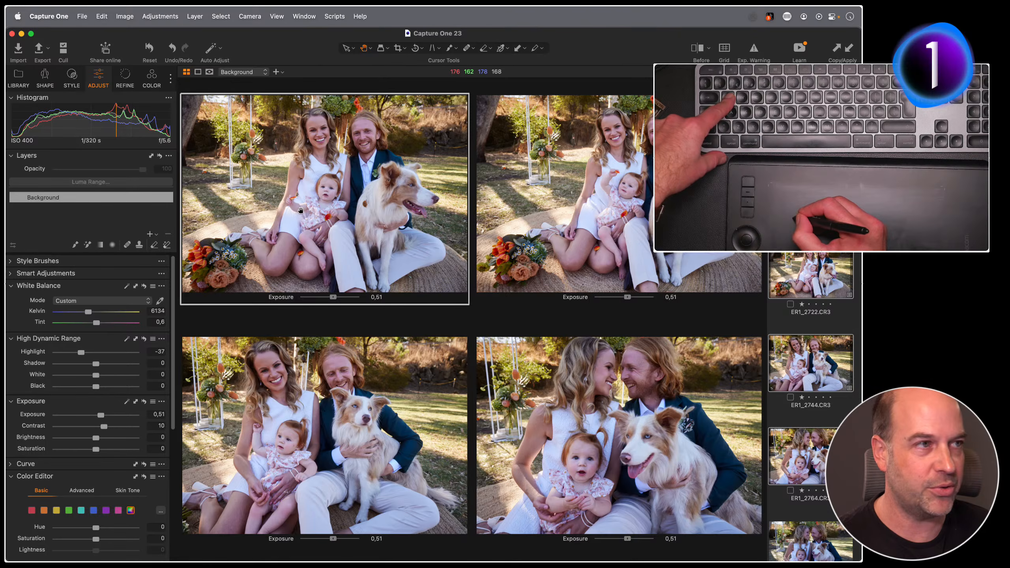
pyautogui.press('super+t')
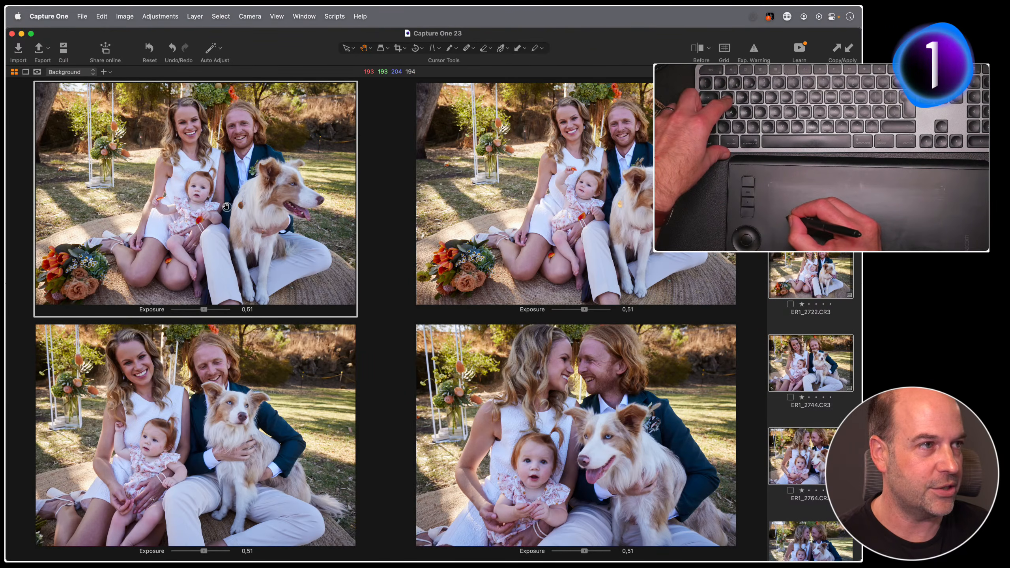
pyautogui.moveTo(243, 206)
pyautogui.mouseDown()
pyautogui.moveTo(289, 207)
pyautogui.moveTo(177, 211)
pyautogui.moveTo(280, 211)
pyautogui.moveTo(224, 210)
pyautogui.mouseUp()
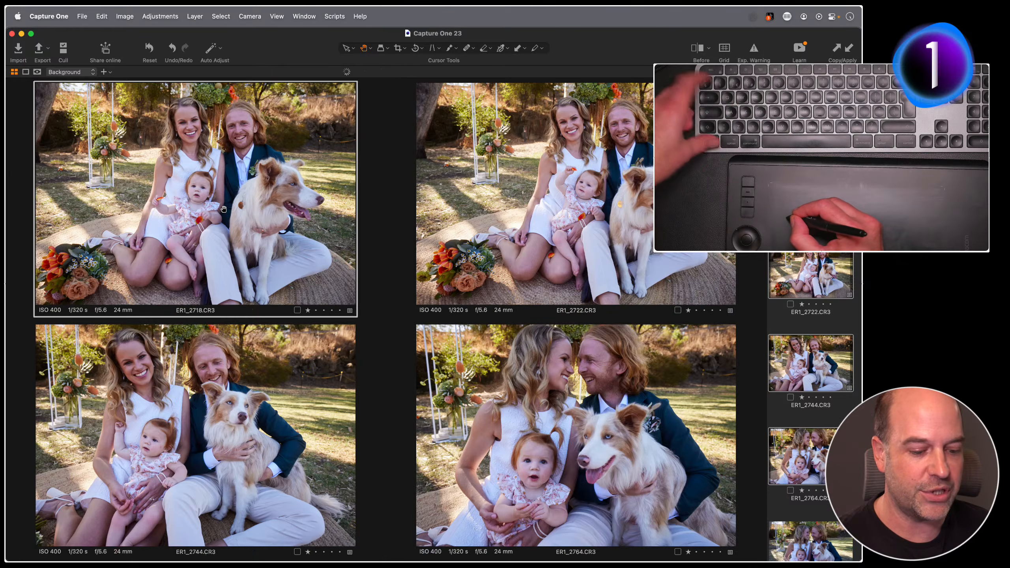
# - Set Kelvin to 6321 and Highlight to -29 on all four selected photos with Speed Edit
pyautogui.hotkey('alt', '1')
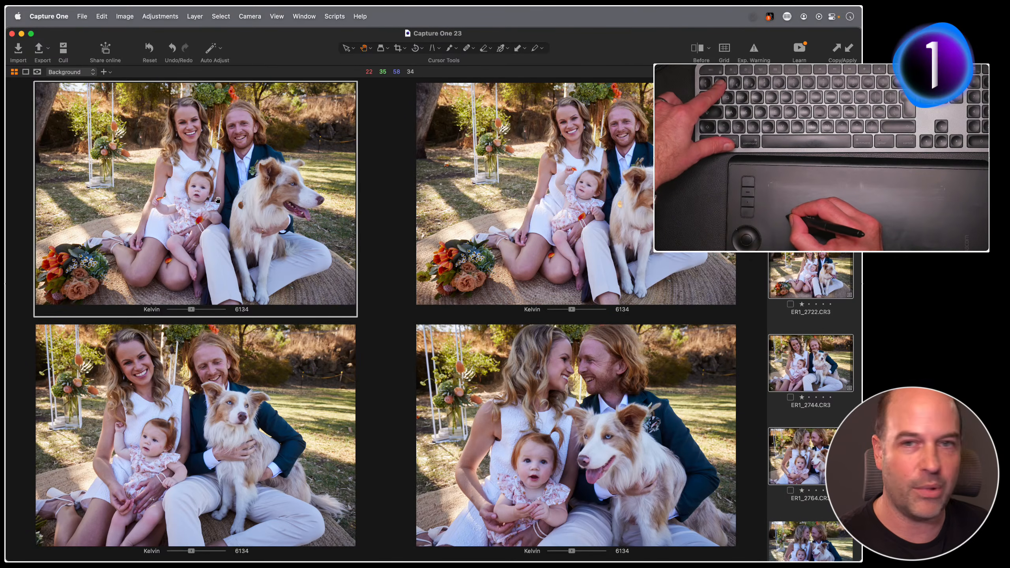
pyautogui.moveTo(217, 200); pyautogui.dragTo(252, 215)
pyautogui.press('a')
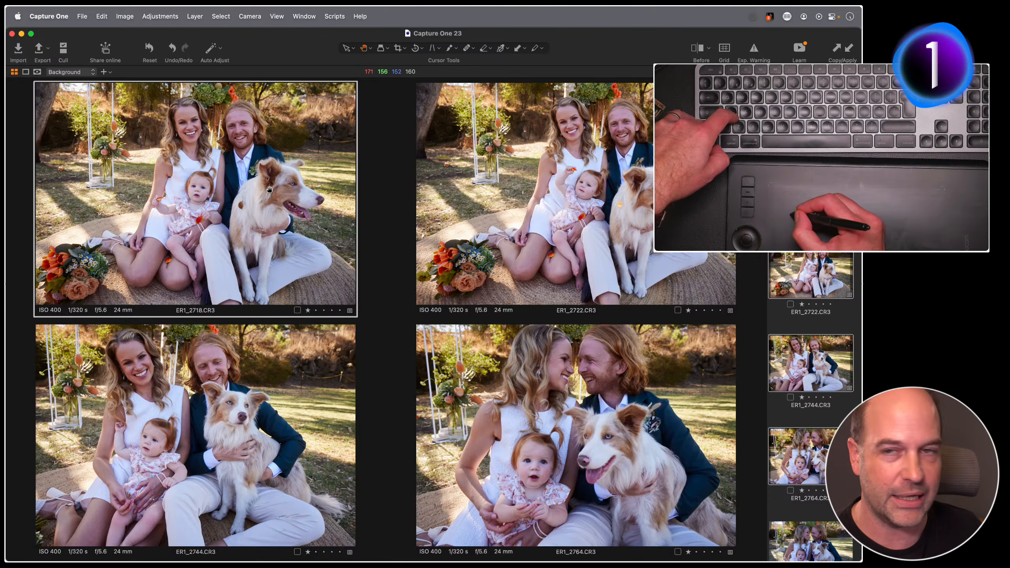
# - Show the editing tools again and open the Photos album of the Starters Guide project in the library
pyautogui.press('super+t')
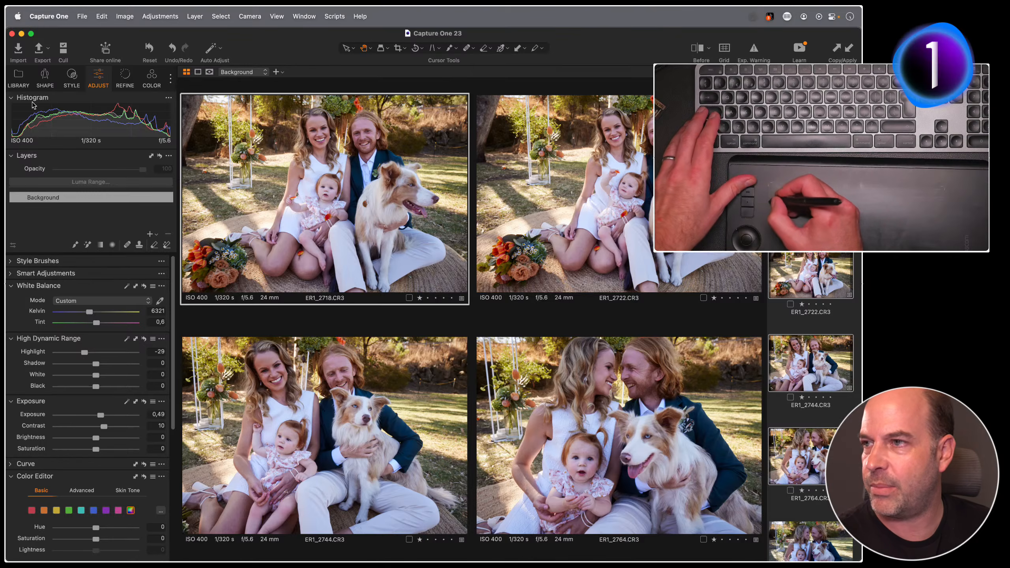
pyautogui.click(19, 78)
pyautogui.scroll(15, 90, 227)
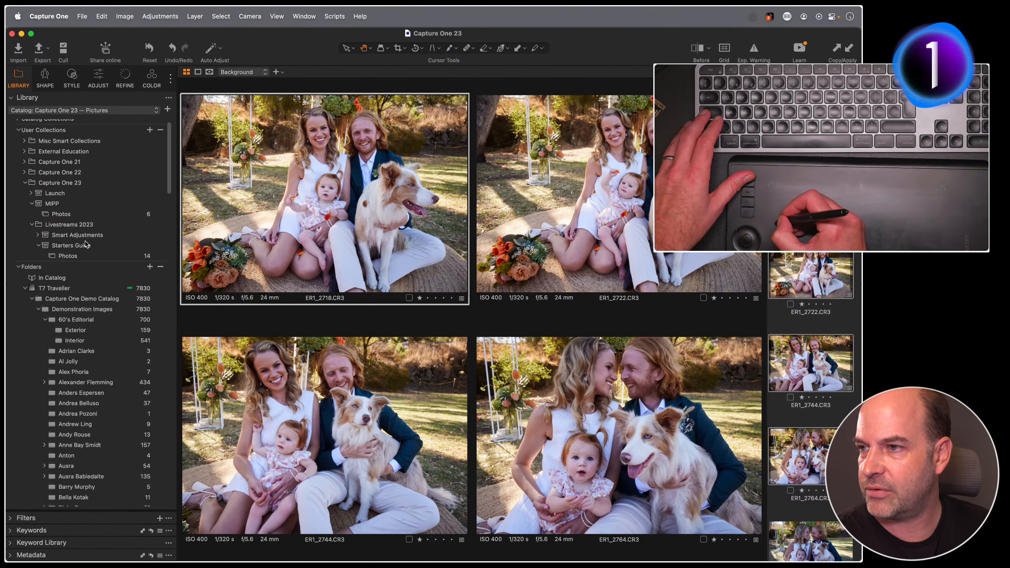
pyautogui.scroll(1, 88, 250)
pyautogui.click(75, 267)
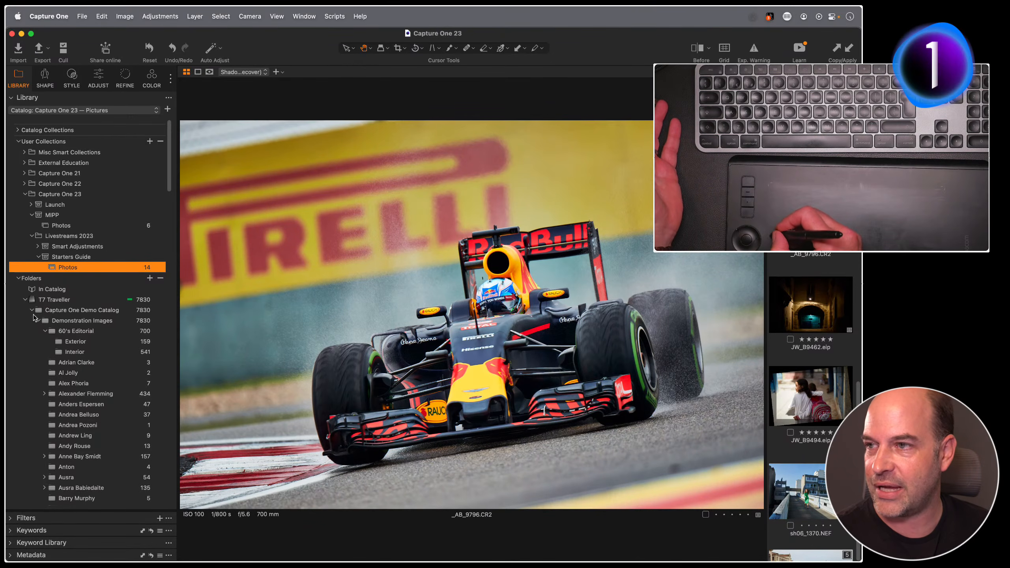
# - Examine the catalog's recent imports, user collections and folders, including the Thamesmead album in the Smart Adjustments project
pyautogui.click(18, 129)
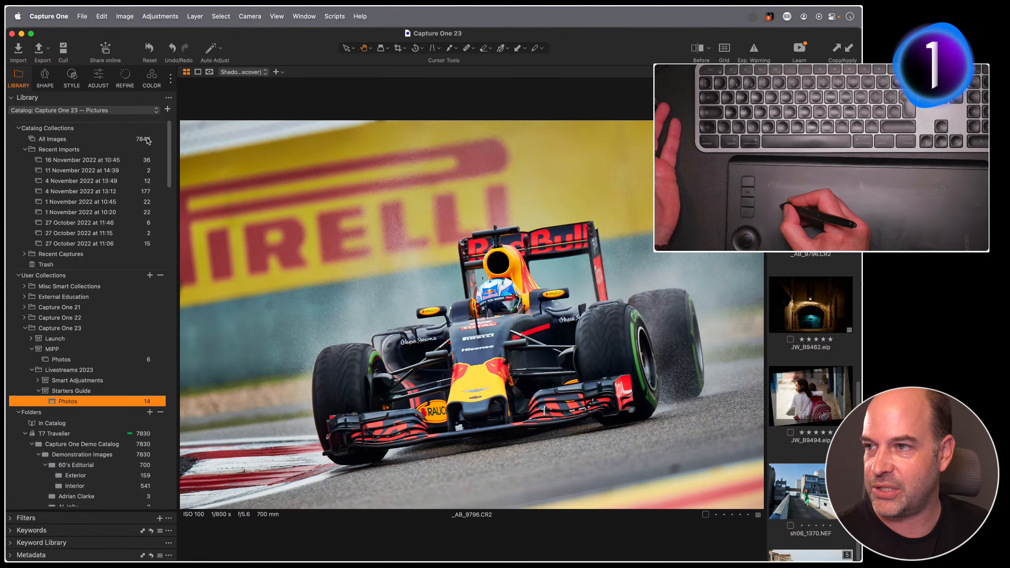
pyautogui.scroll(-10, 96, 207)
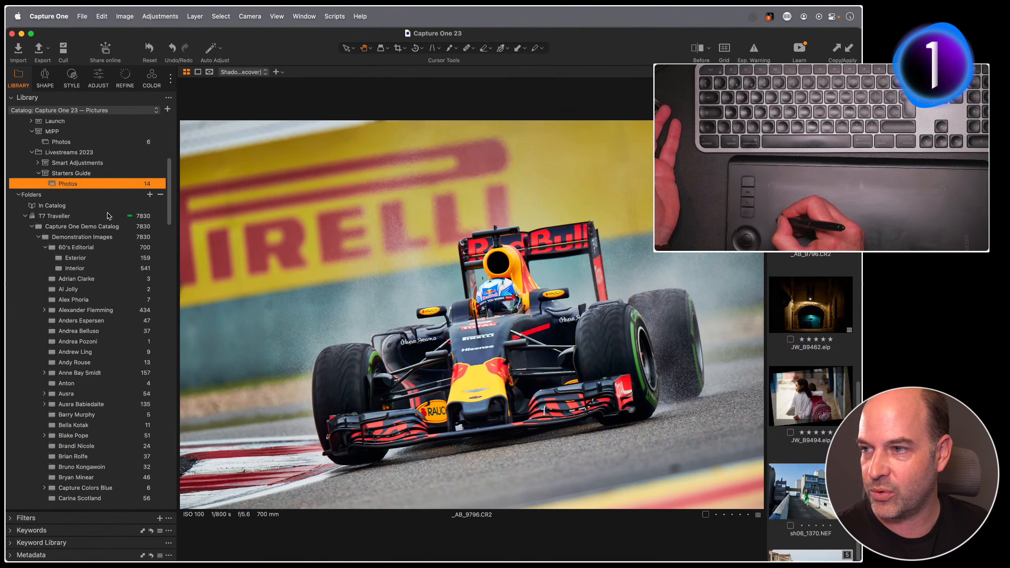
pyautogui.scroll(7, 94, 207)
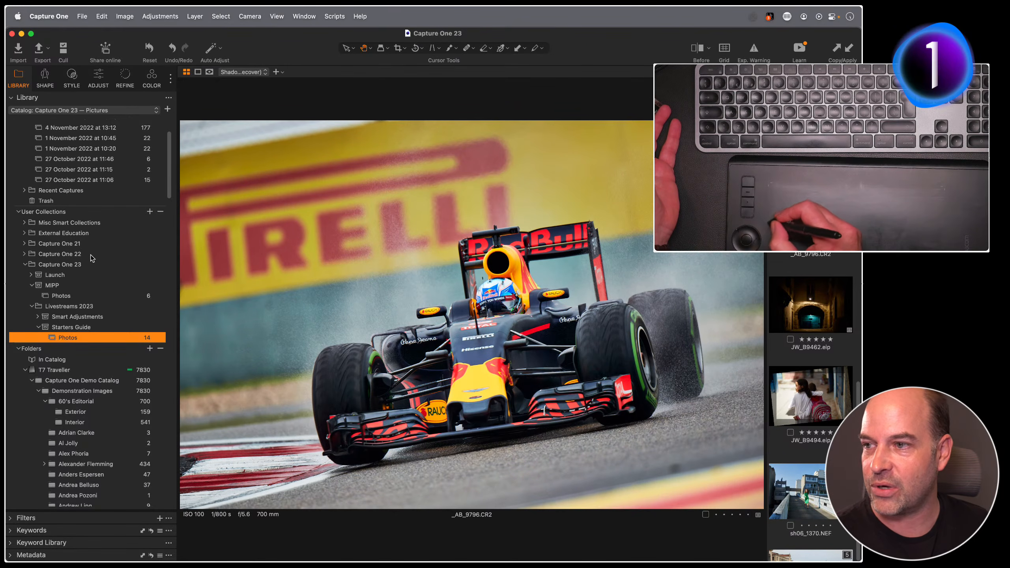
pyautogui.click(39, 317)
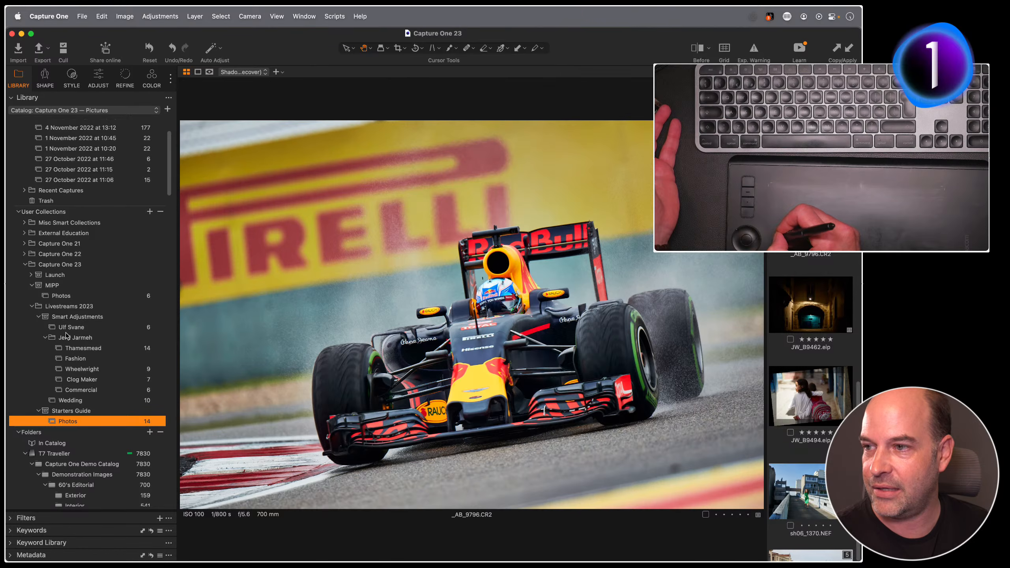
pyautogui.click(81, 352)
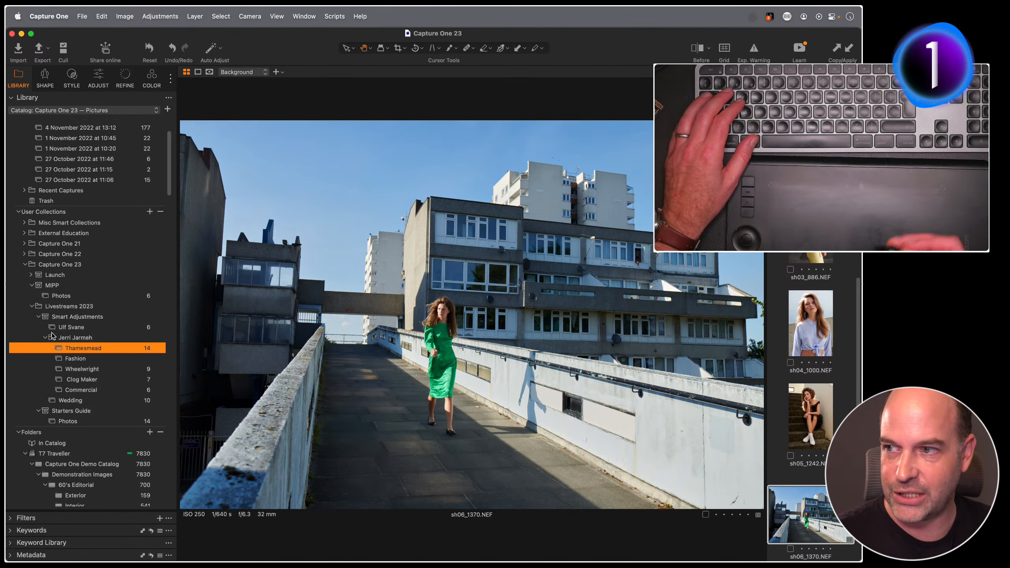
pyautogui.scroll(-5, 74, 349)
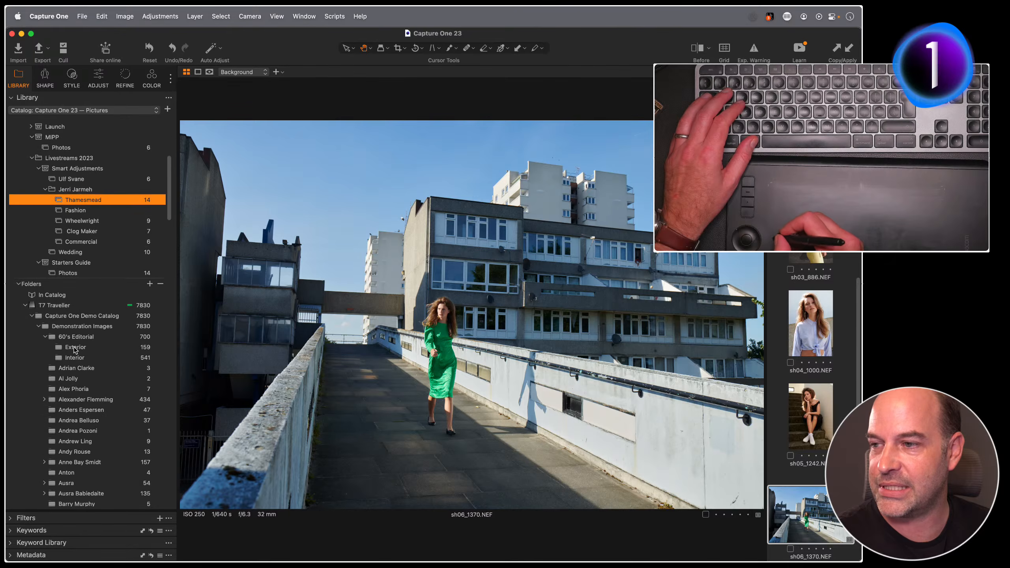
# - Display the Starters Guide photos as a grid and add _AB_4520.CR2 and the third DSCF0764.RAF variant to the selected _AB_9796.CR2
pyautogui.click(67, 272)
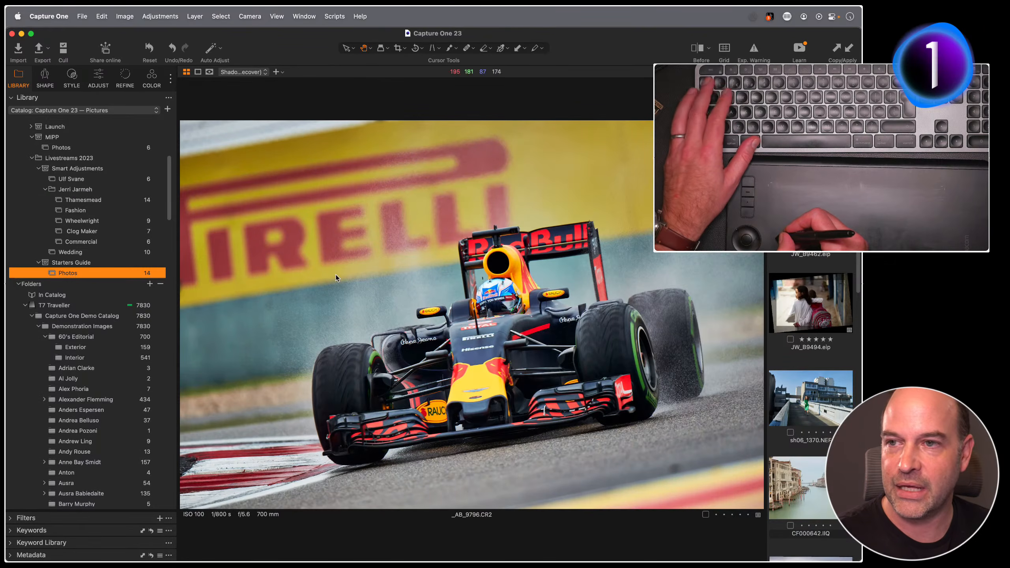
pyautogui.press('g')
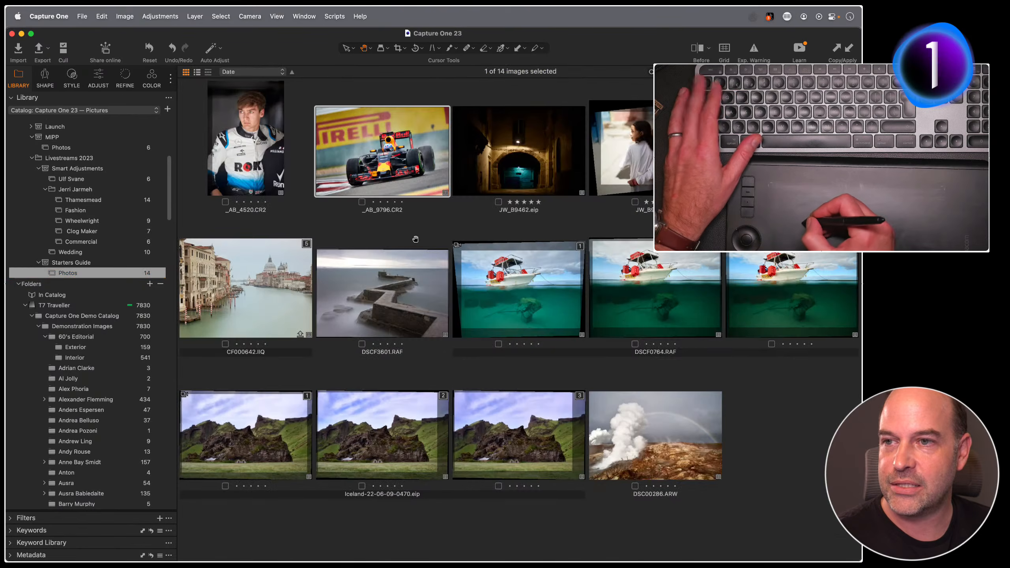
pyautogui.keyDown('super'); pyautogui.click(249, 150); pyautogui.keyUp('super')
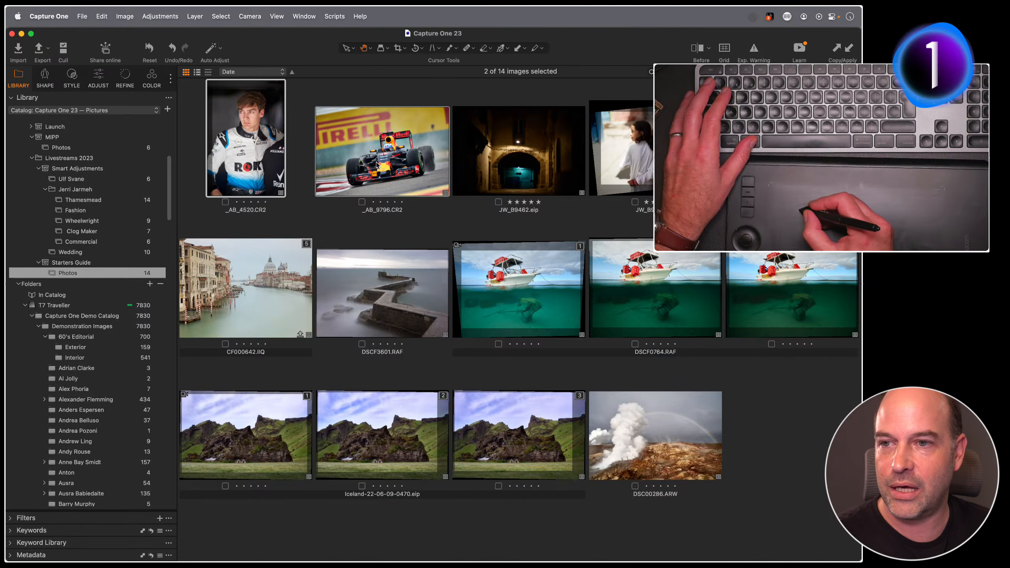
pyautogui.keyDown('super'); pyautogui.click(764, 287); pyautogui.keyUp('super')
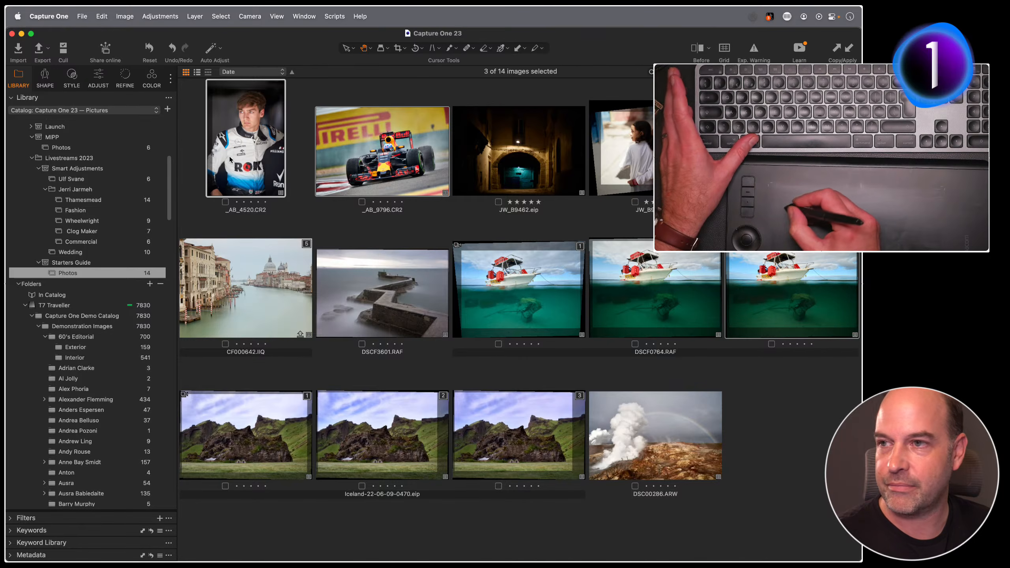
pyautogui.click(254, 210)
pyautogui.click(275, 169)
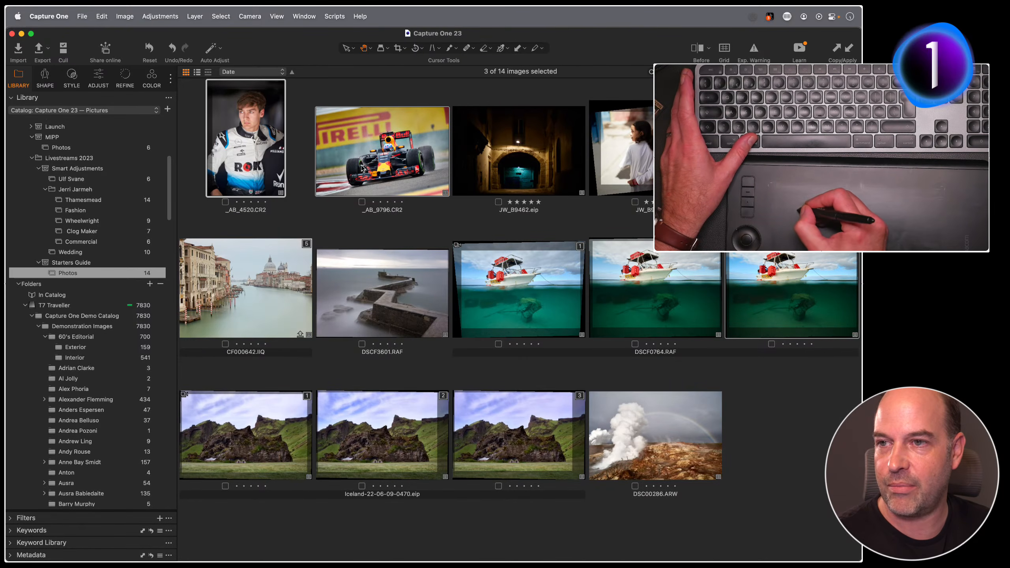
# - Select _AB_9796.CR2, _AB_4520.CR2 and the third DSCF0764.RAF variant, and open them for export
pyautogui.click(362, 207)
pyautogui.click(368, 232)
pyautogui.click(368, 179)
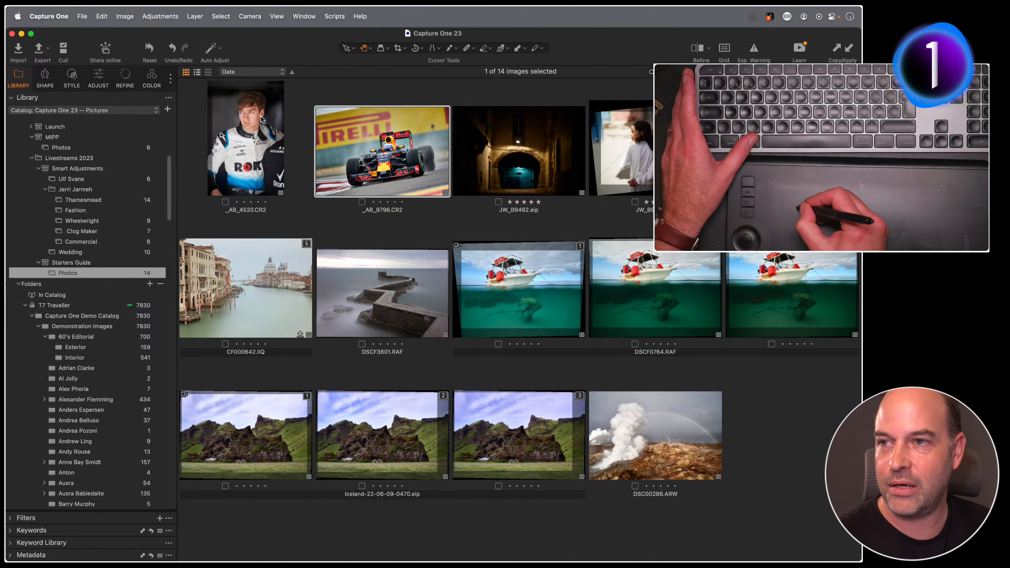
pyautogui.keyDown('super'); pyautogui.click(241, 127); pyautogui.keyUp('super')
pyautogui.keyDown('super'); pyautogui.click(759, 283); pyautogui.keyUp('super')
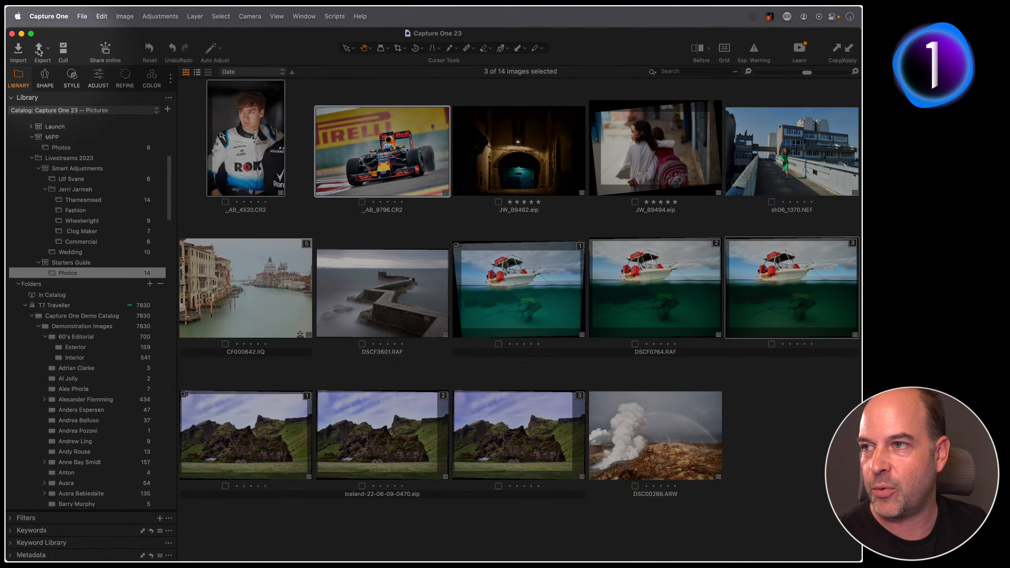
pyautogui.click(38, 49)
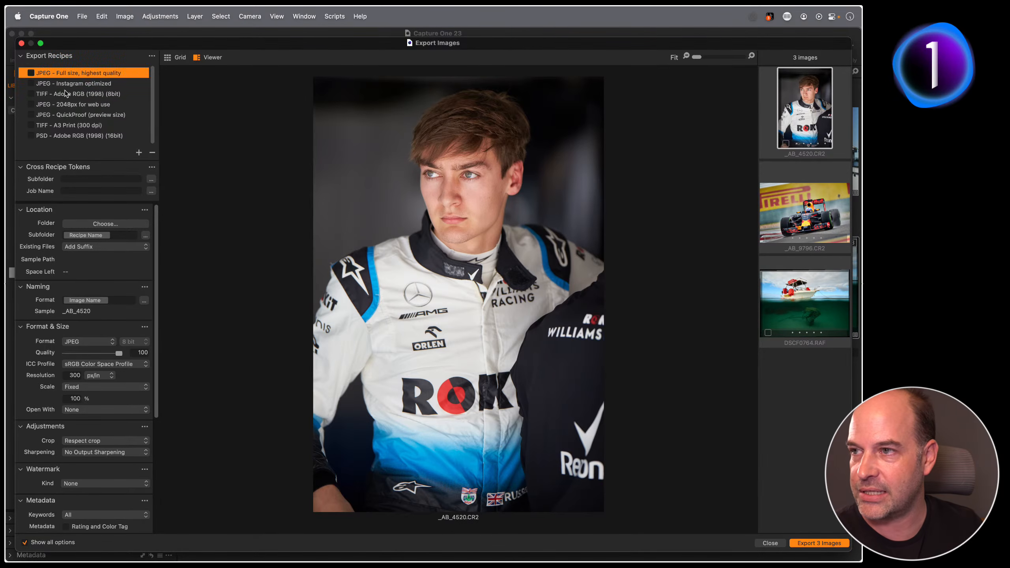
# - Enable the TIFF - Adobe RGB (1998) (8bit) export recipe and create a new recipe named "Jpeg 3000px Across"
pyautogui.click(52, 94)
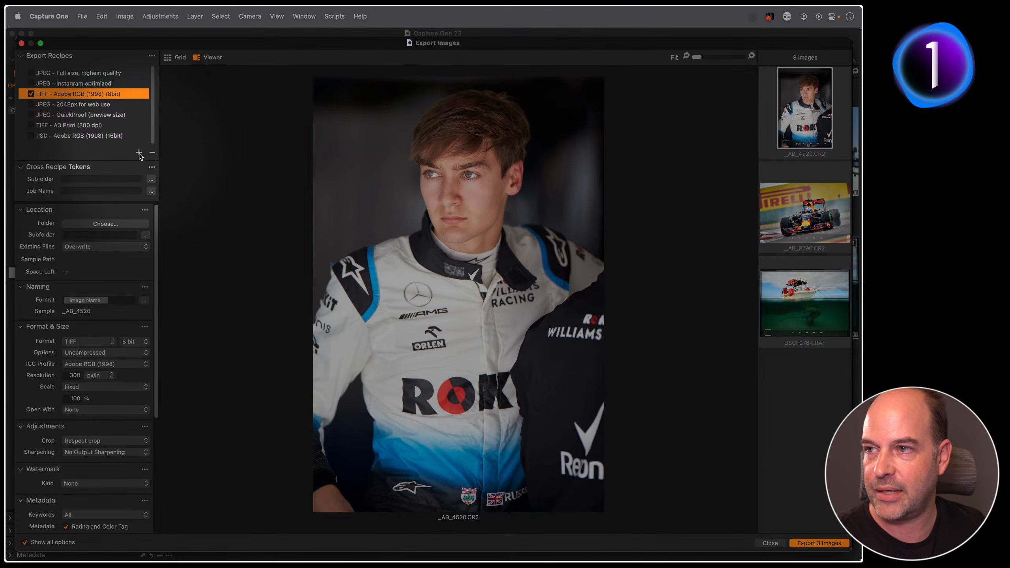
pyautogui.click(139, 154)
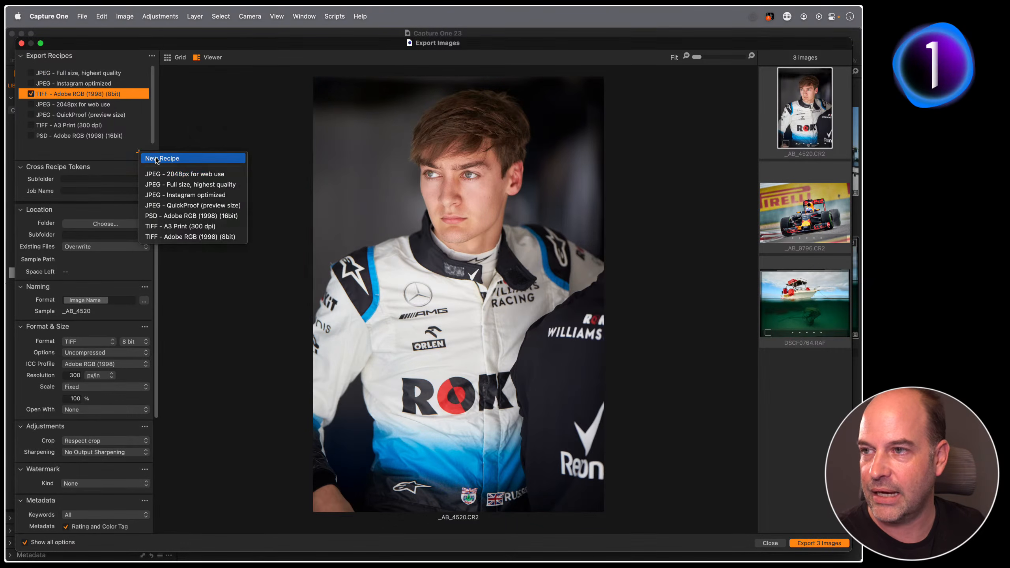
pyautogui.click(161, 158)
pyautogui.write('Jpeg 3000p')
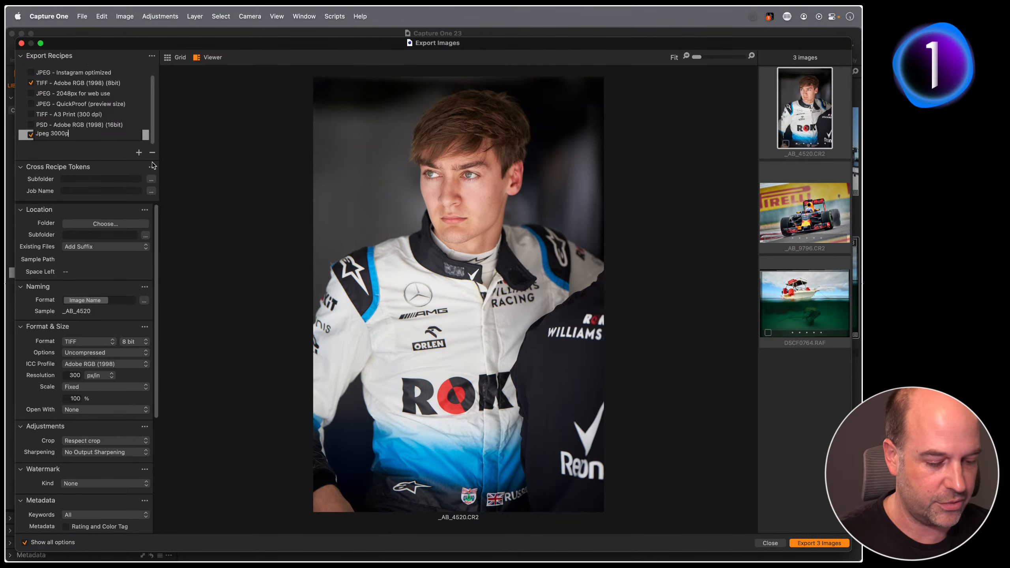
pyautogui.write('Across')
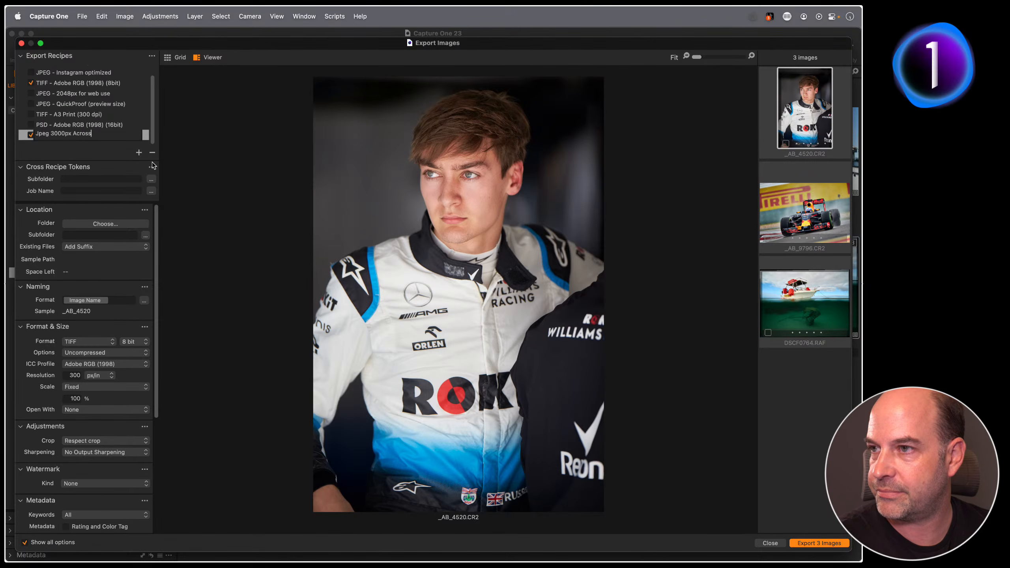
pyautogui.press('Return')
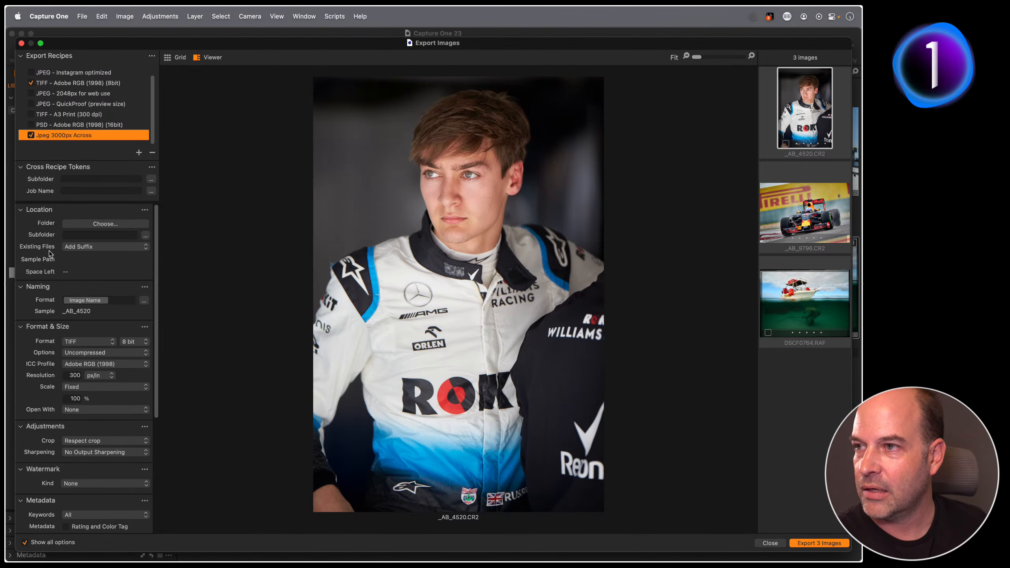
# - Move the Jpeg 3000px Across recipe directly below the TIFF - Adobe RGB (1998) (8bit) recipe and keep it selected
pyautogui.moveTo(66, 136); pyautogui.dragTo(69, 96)
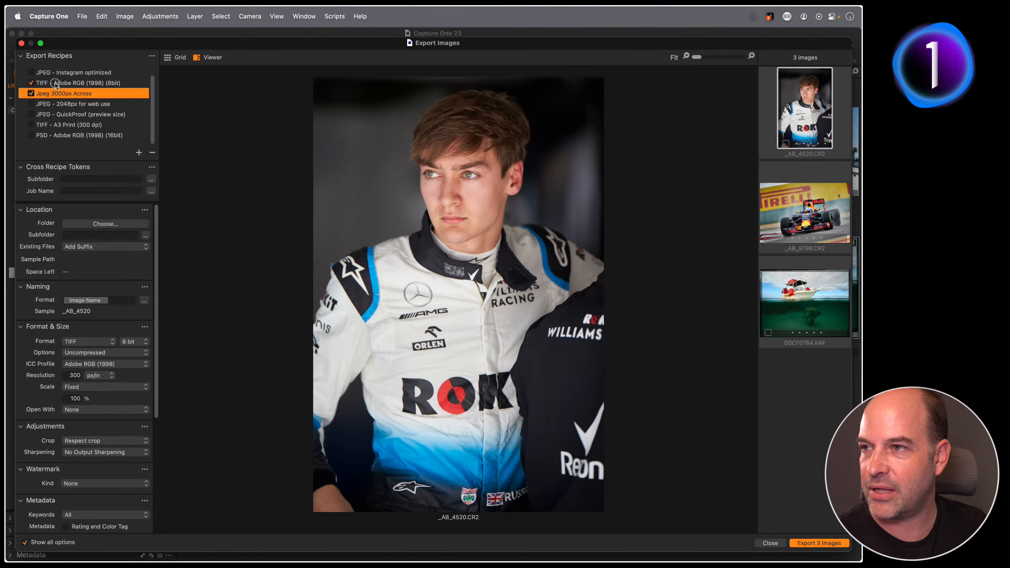
pyautogui.click(54, 85)
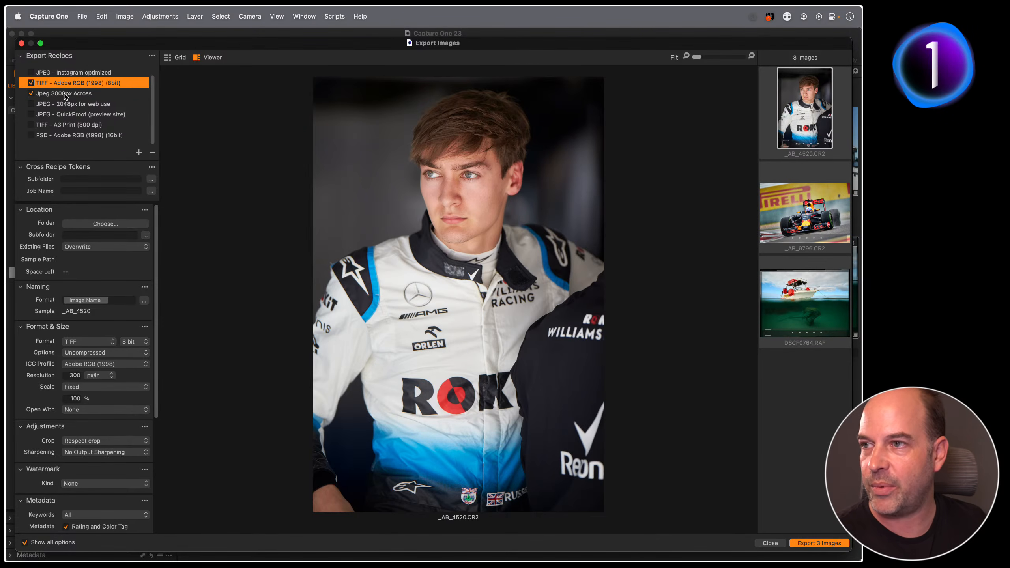
pyautogui.click(65, 95)
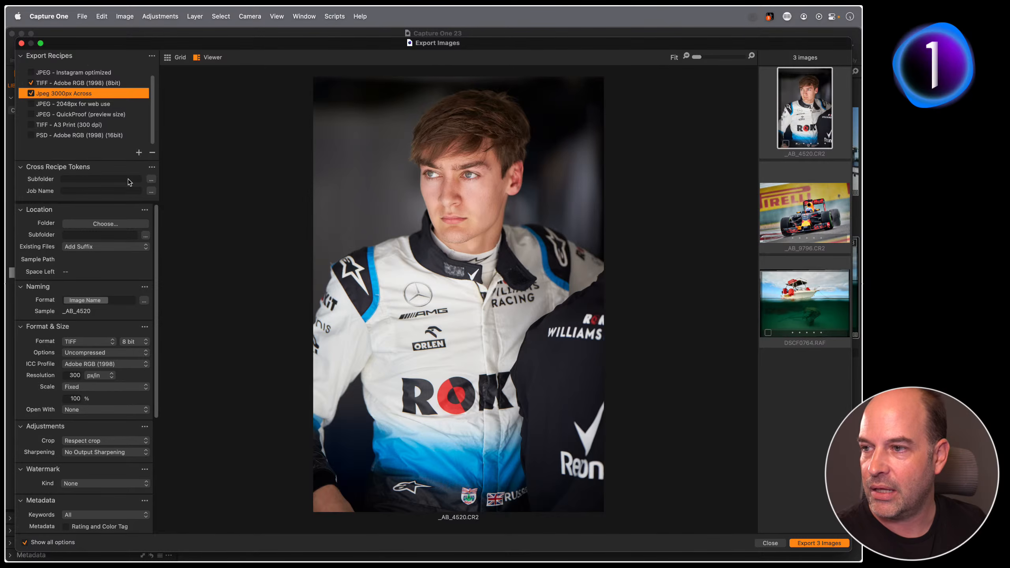
# - Set the Jpeg 3000px Across recipe's format to JPEG with quality 80
pyautogui.click(81, 345)
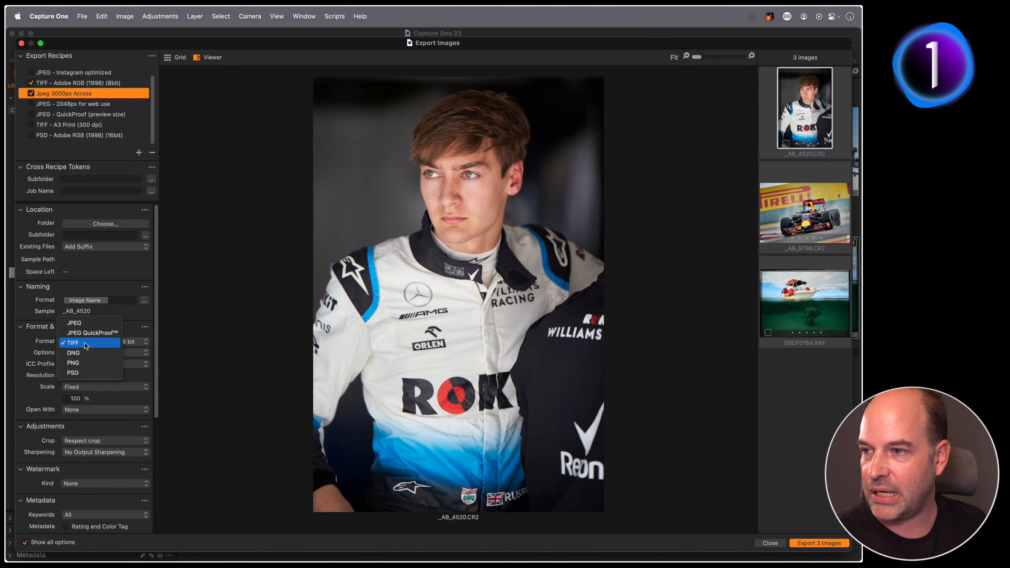
pyautogui.click(87, 322)
pyautogui.moveTo(119, 353); pyautogui.dragTo(108, 353)
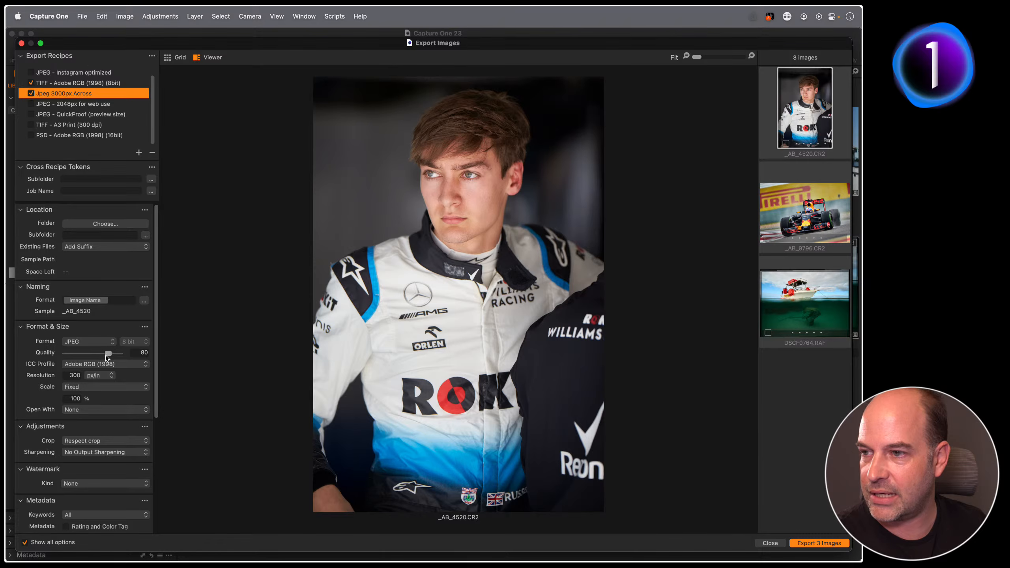
pyautogui.click(102, 364)
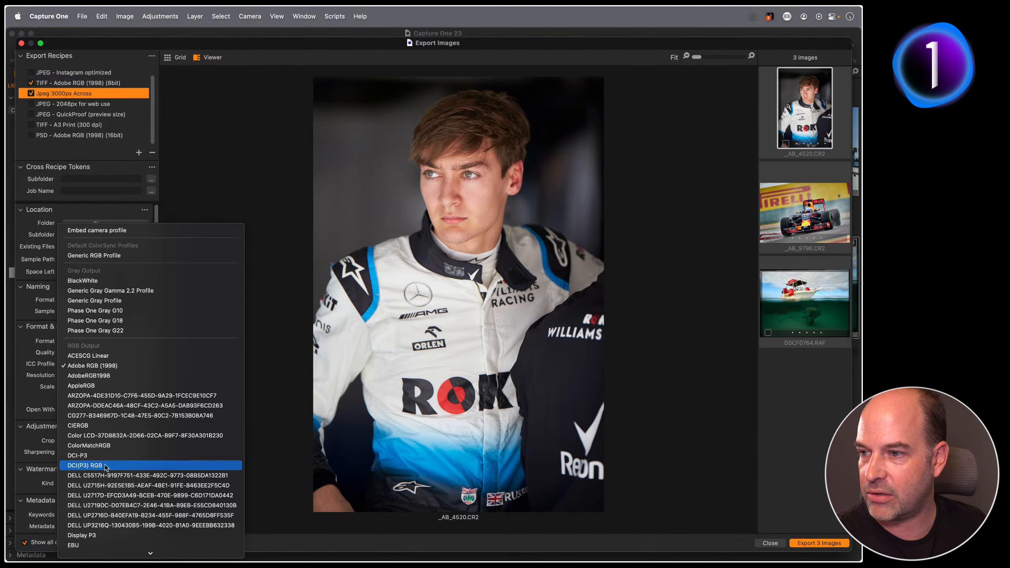
pyautogui.scroll(-3, 106, 468)
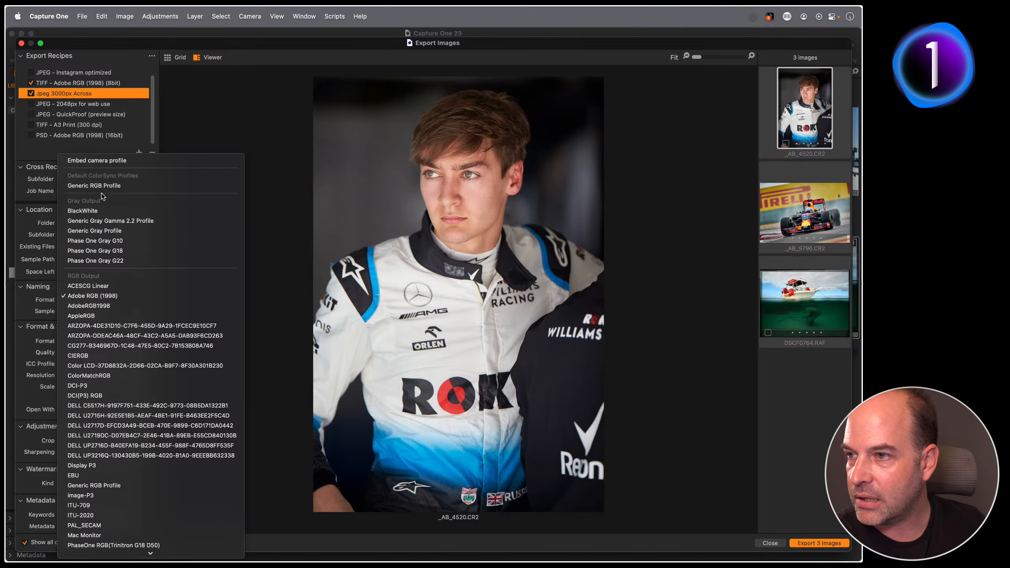
pyautogui.click(41, 258)
pyautogui.click(88, 342)
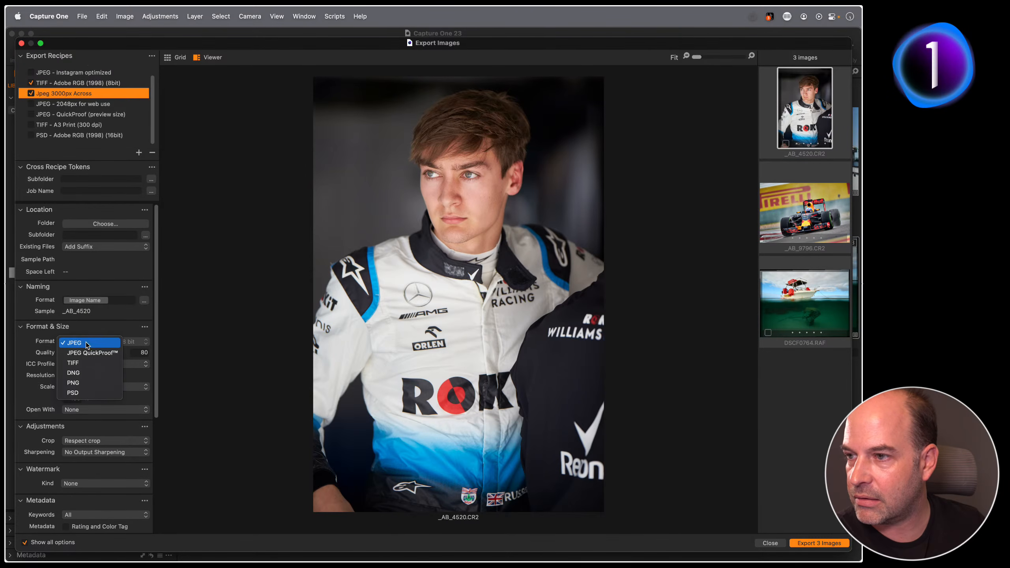
pyautogui.click(88, 343)
# - Limit the ICC profile choices to the recommended ones and set the JPEG recipe to sRGB Color Space Profile
pyautogui.click(105, 364)
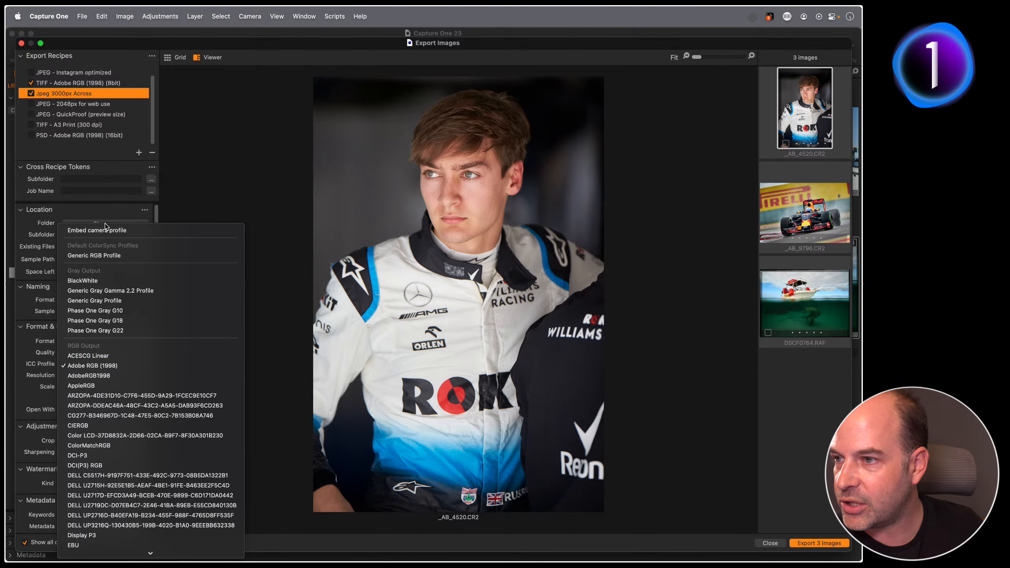
pyautogui.moveTo(144, 555)
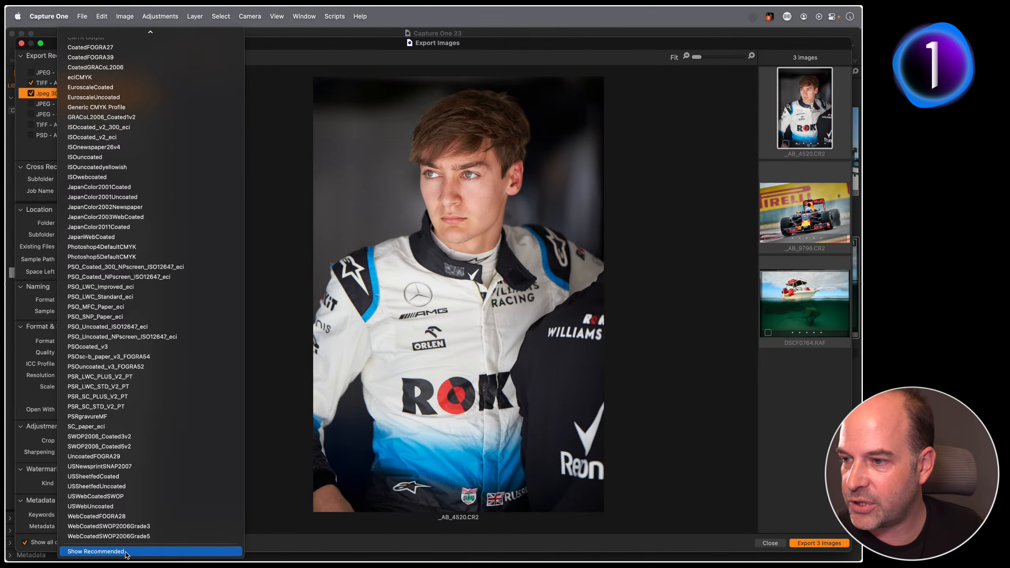
pyautogui.click(127, 552)
pyautogui.click(106, 364)
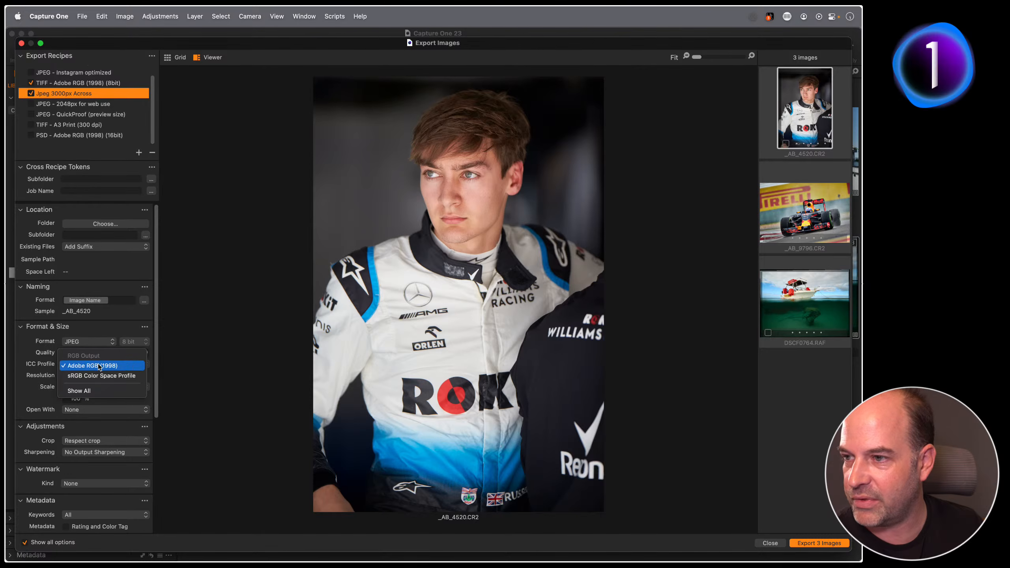
pyautogui.click(97, 376)
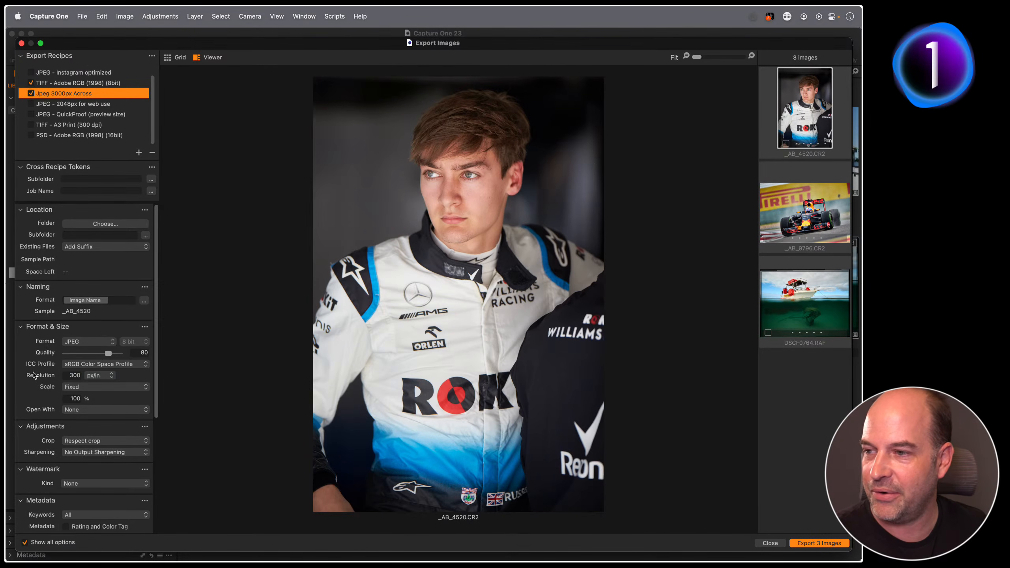
# - Scale the JPEG recipe by width, using pixels as the unit and a value of 3000 px
pyautogui.click(85, 388)
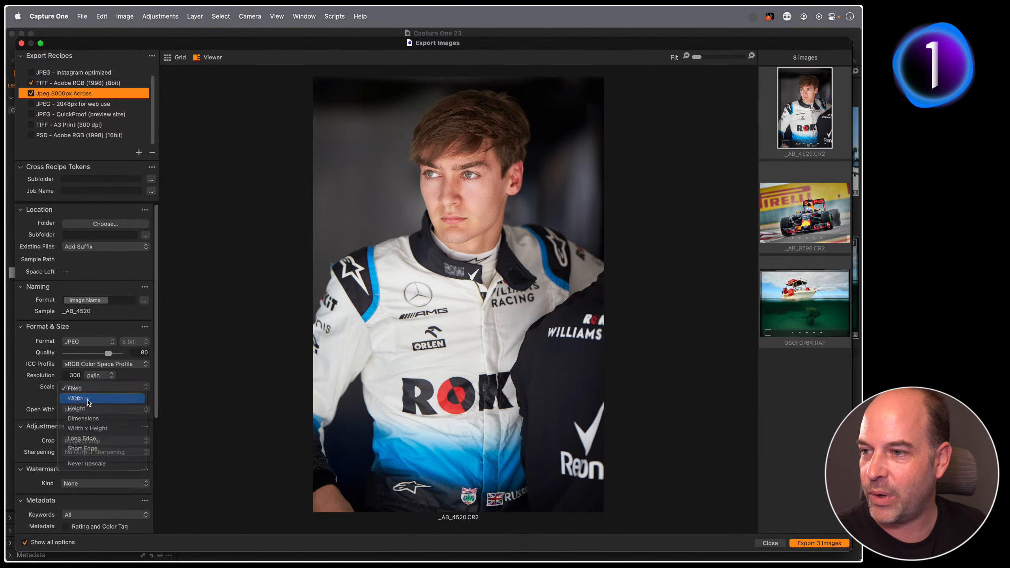
pyautogui.click(87, 398)
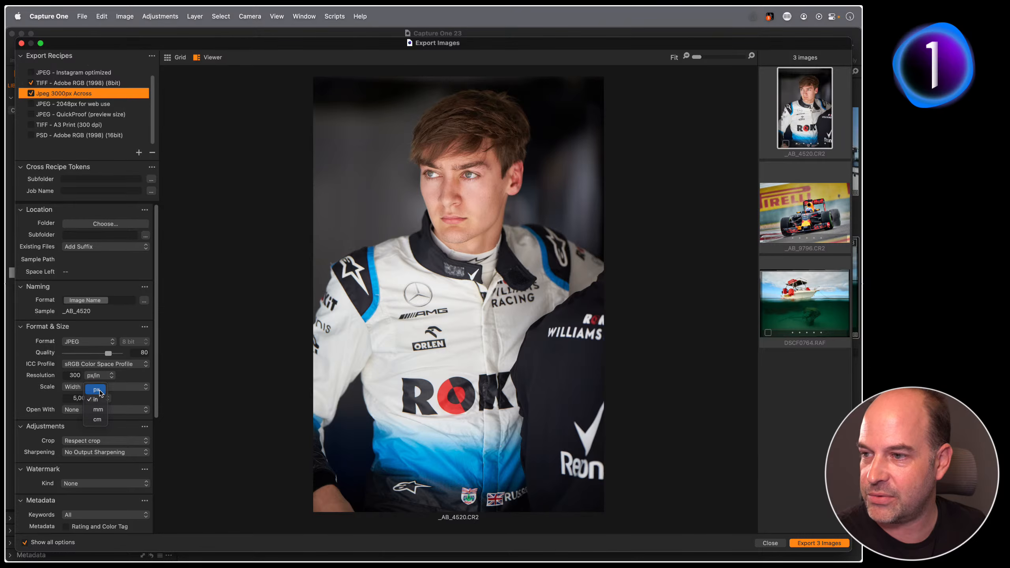
pyautogui.click(96, 390)
pyautogui.click(78, 397)
pyautogui.doubleClick(78, 397)
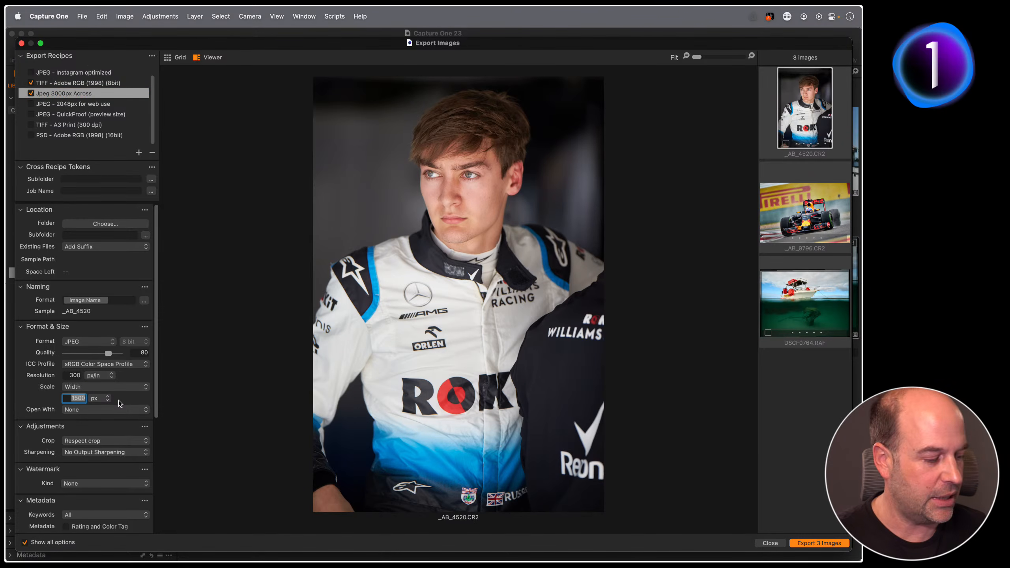
pyautogui.write('3000')
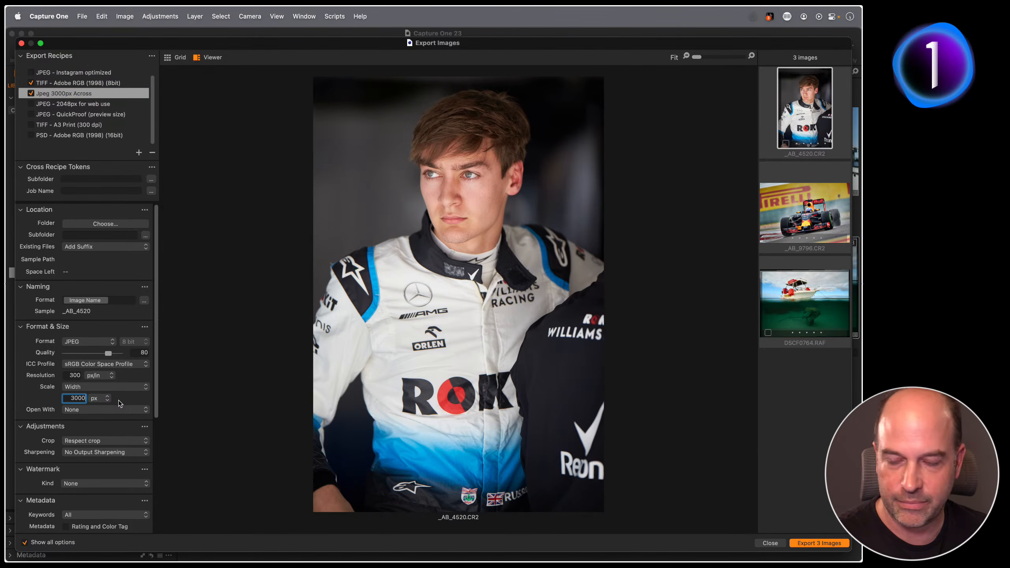
# - Scale the JPEG recipe by its long edge to 3000 px
pyautogui.click(94, 386)
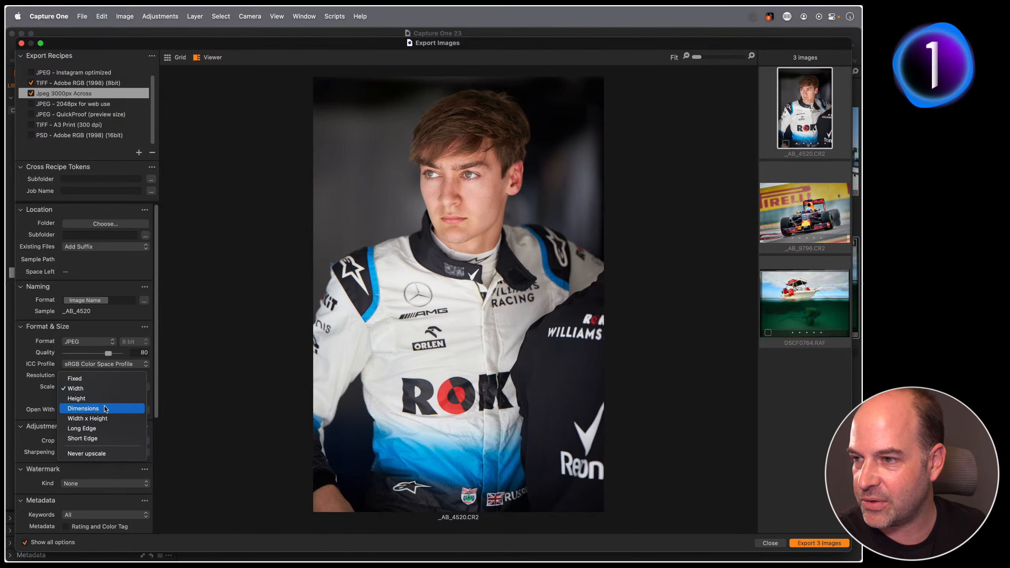
pyautogui.click(109, 427)
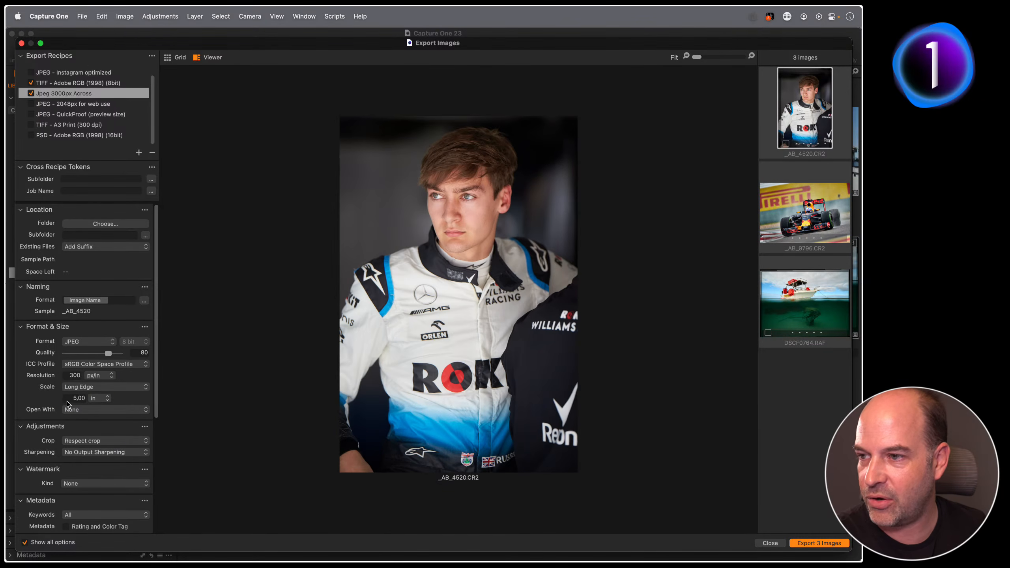
pyautogui.click(68, 399)
pyautogui.click(103, 398)
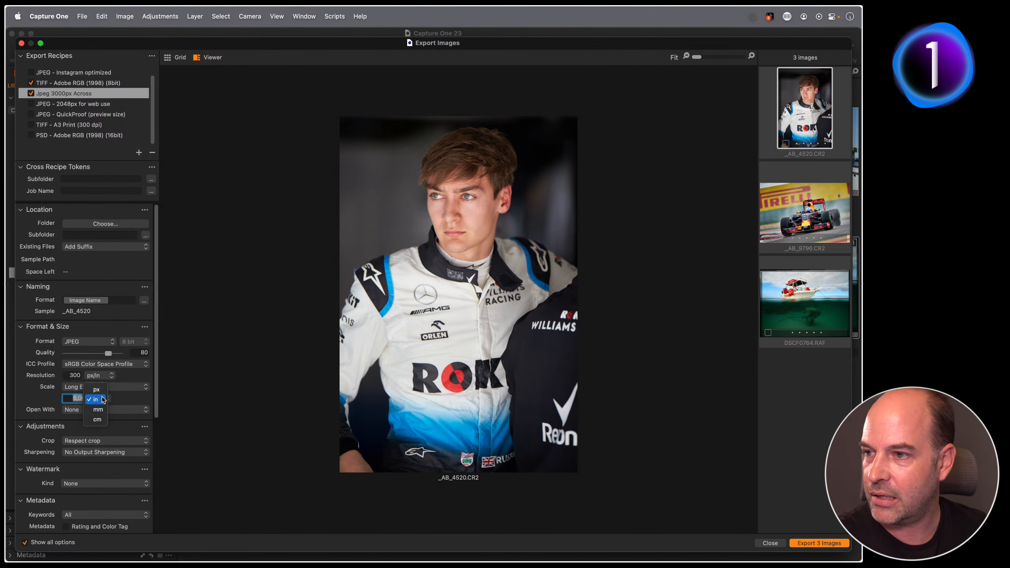
pyautogui.click(100, 390)
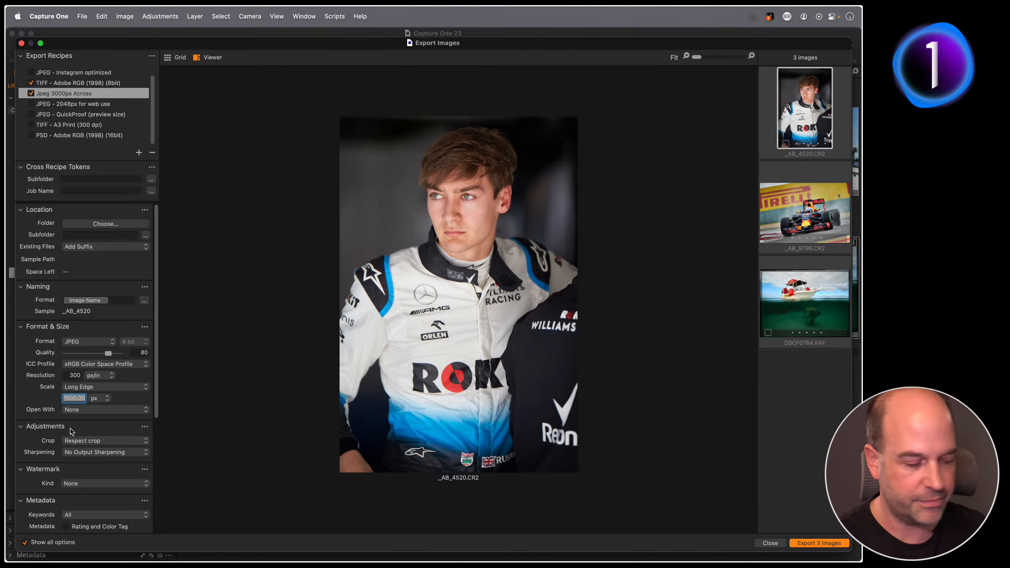
pyautogui.write('3000')
pyautogui.press('Return')
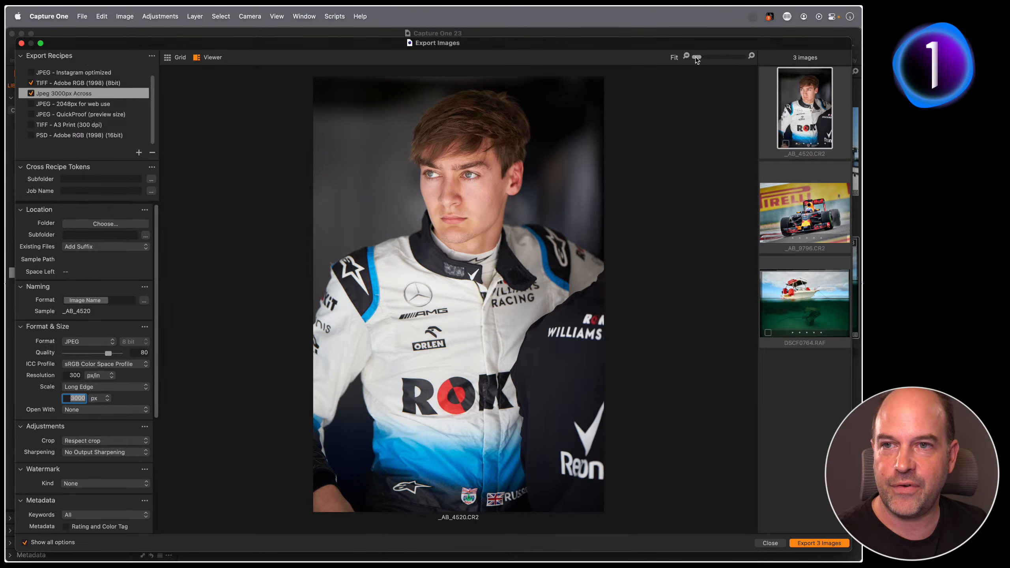
# - Compare the TIFF and Jpeg 3000px Across export previews of _AB_4520.CR2 at 100%, focusing on the face
pyautogui.moveTo(705, 58); pyautogui.dragTo(711, 57)
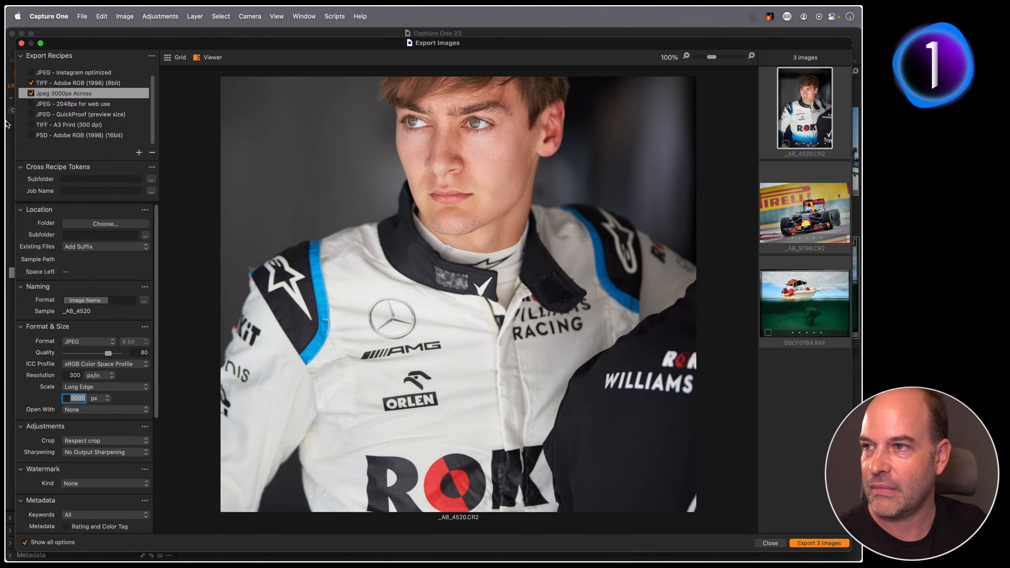
pyautogui.click(77, 83)
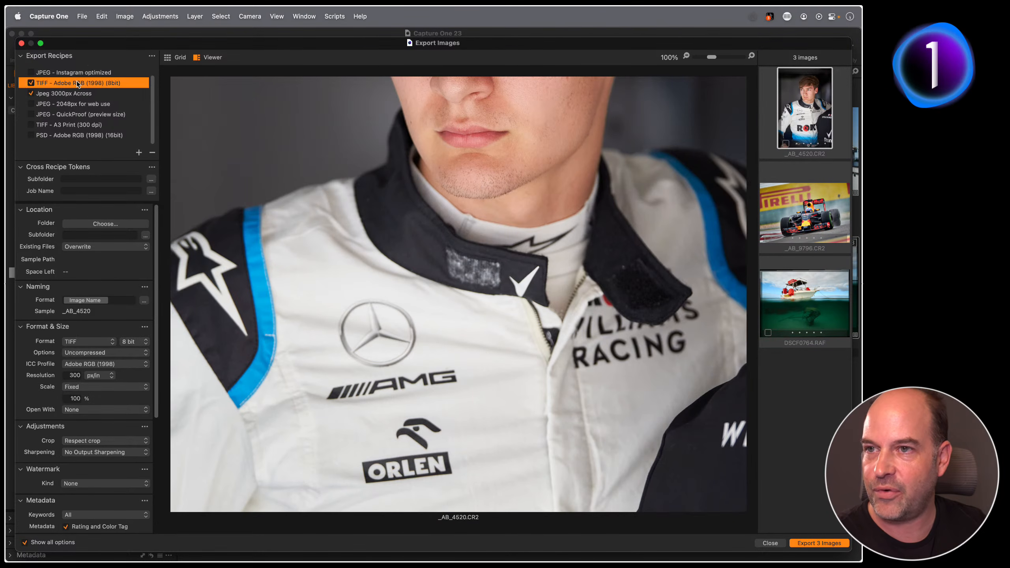
pyautogui.moveTo(538, 138); pyautogui.dragTo(525, 379)
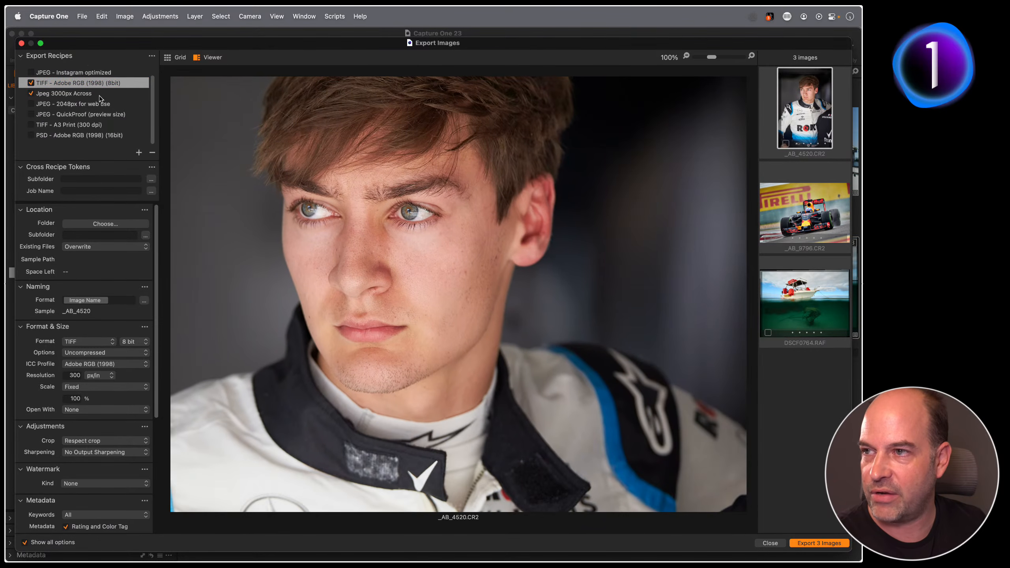
pyautogui.click(103, 94)
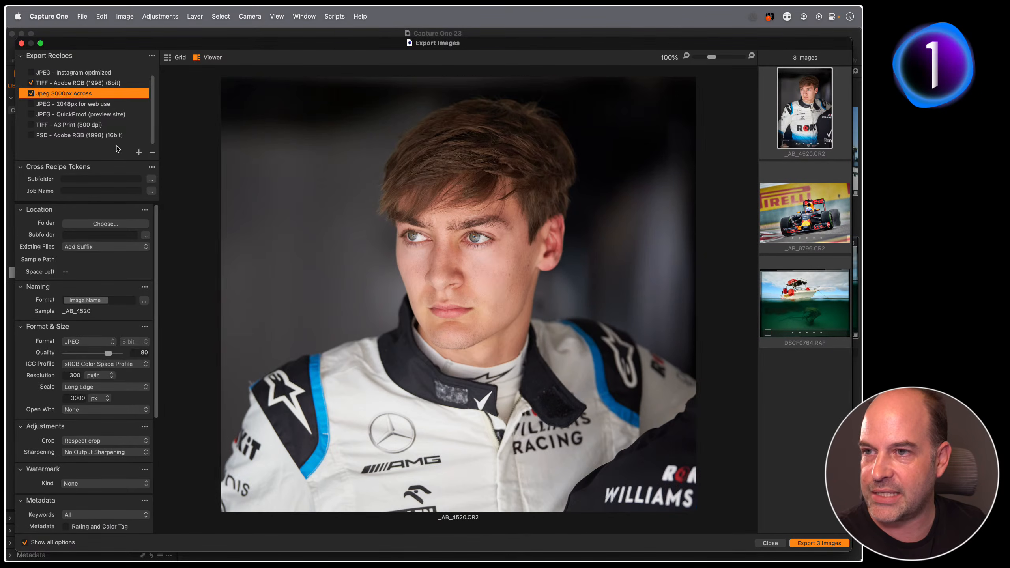
pyautogui.click(90, 84)
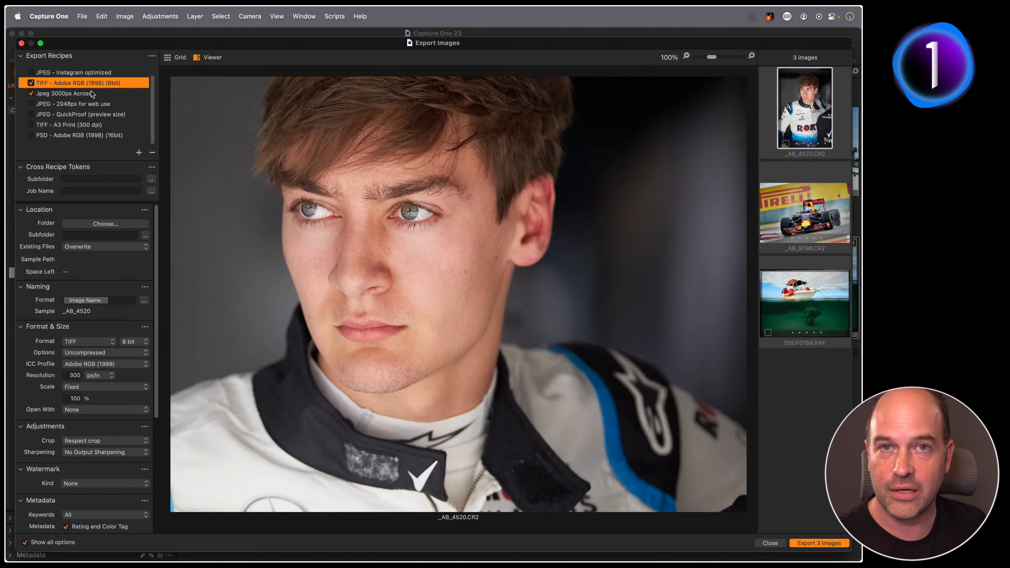
pyautogui.moveTo(363, 264); pyautogui.dragTo(435, 261)
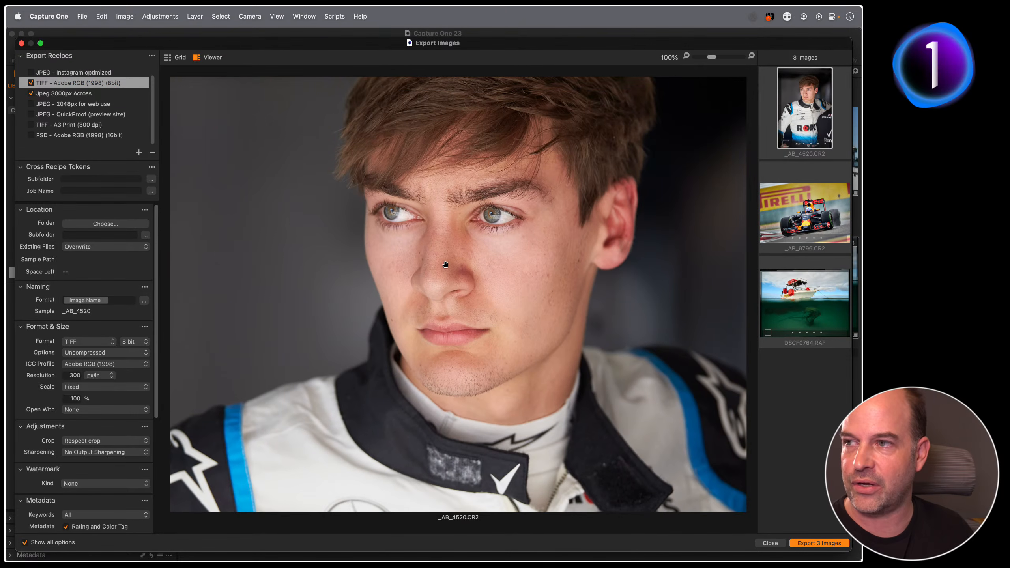
# - Set the sharpening of the Jpeg 3000px Across recipe to Output Sharpening for Screen
pyautogui.click(70, 96)
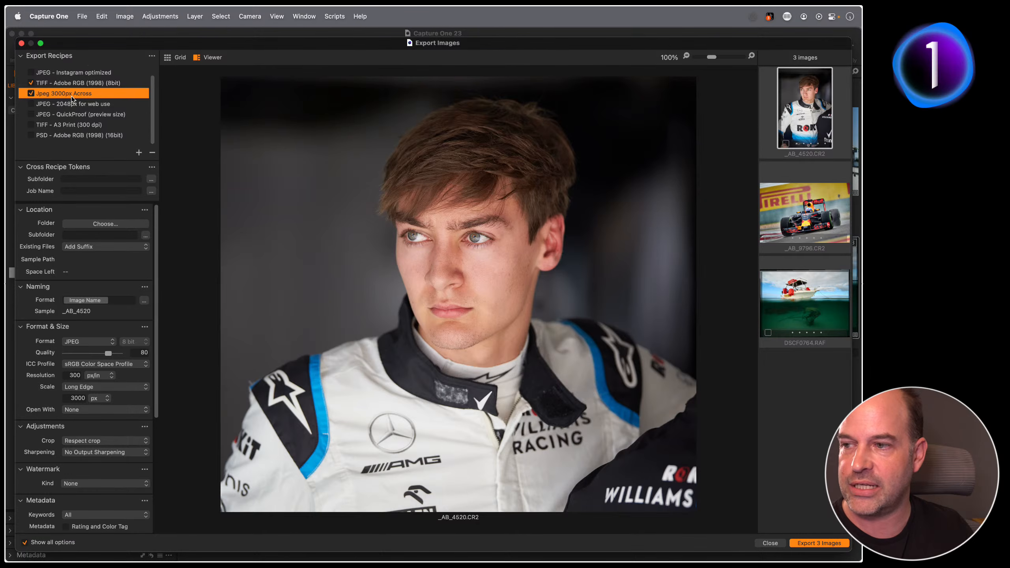
pyautogui.scroll(-3, 158, 349)
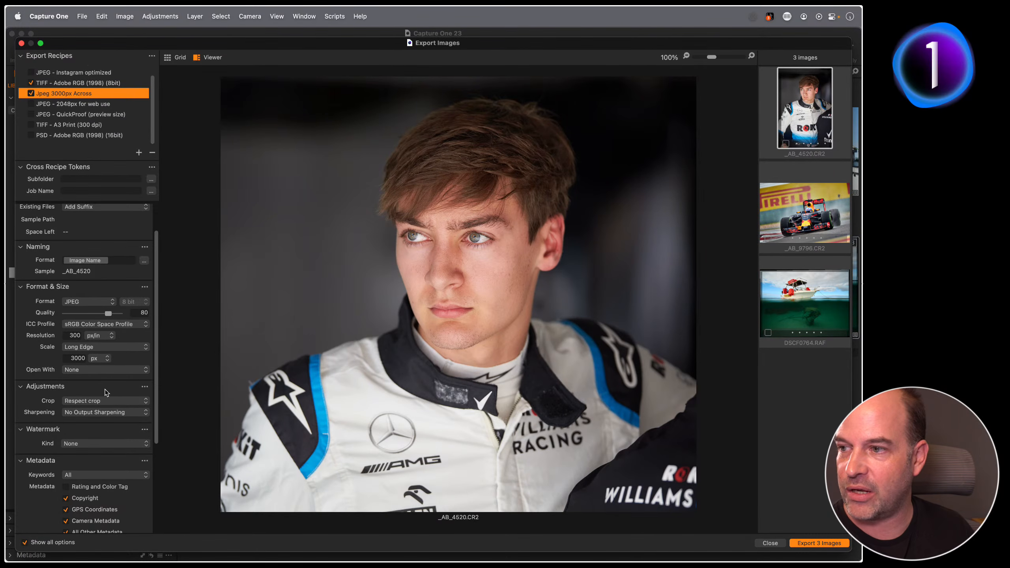
pyautogui.click(96, 416)
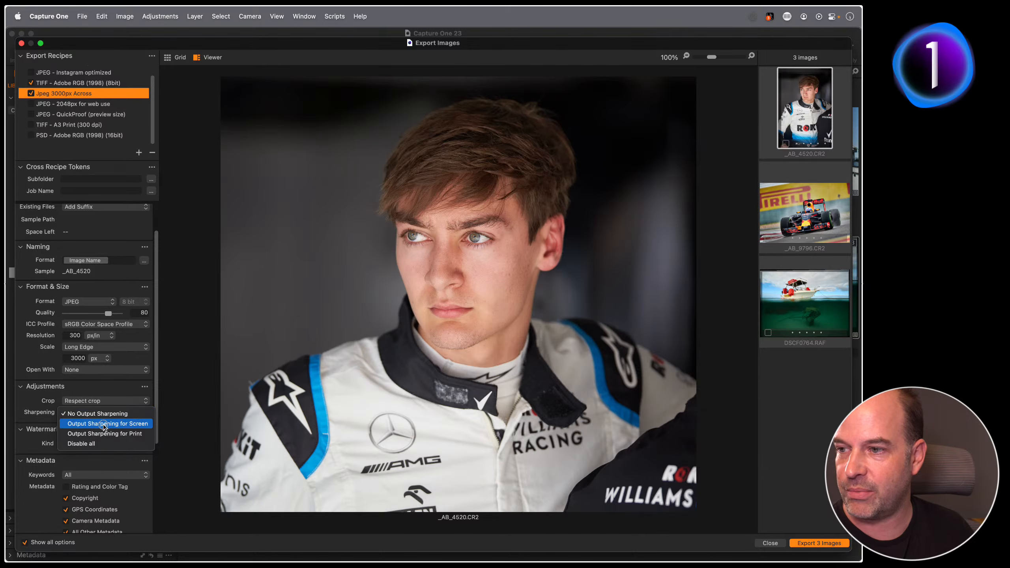
pyautogui.click(105, 423)
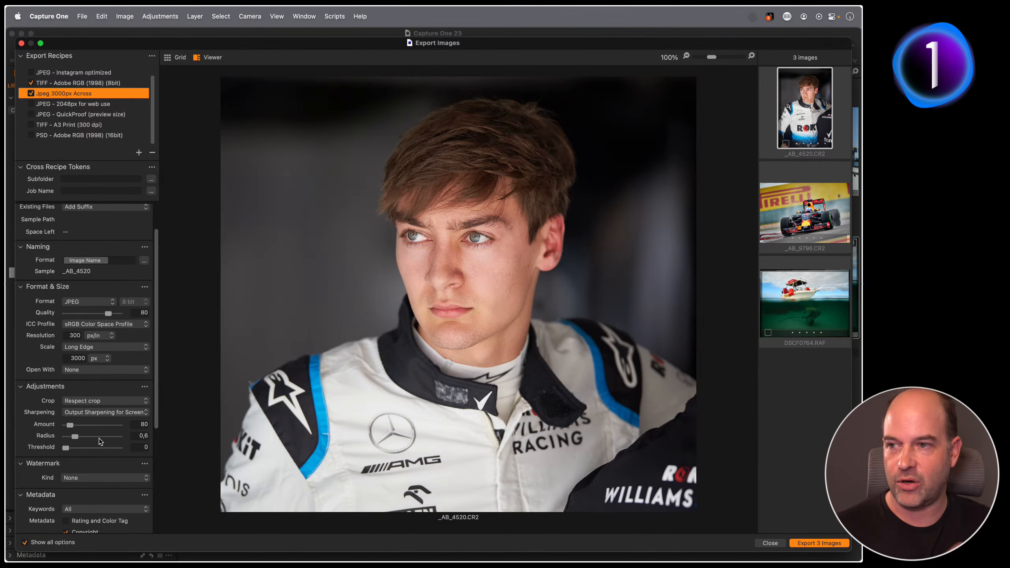
# - Switch the JPEG recipe to No Output Sharpening and back to Output Sharpening for Screen, and set the sharpening amount to 106
pyautogui.click(106, 413)
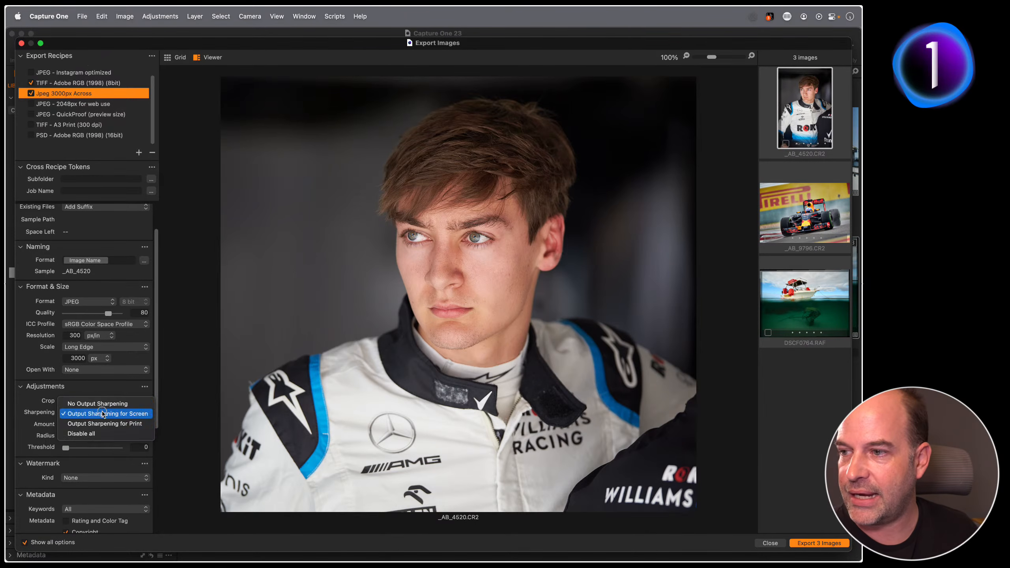
pyautogui.click(101, 400)
pyautogui.click(87, 413)
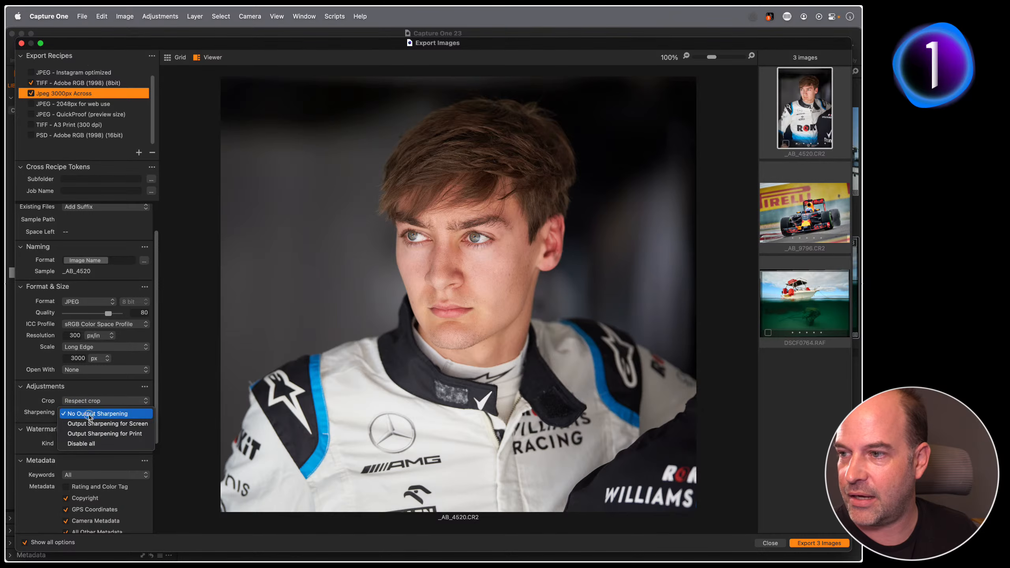
pyautogui.click(95, 426)
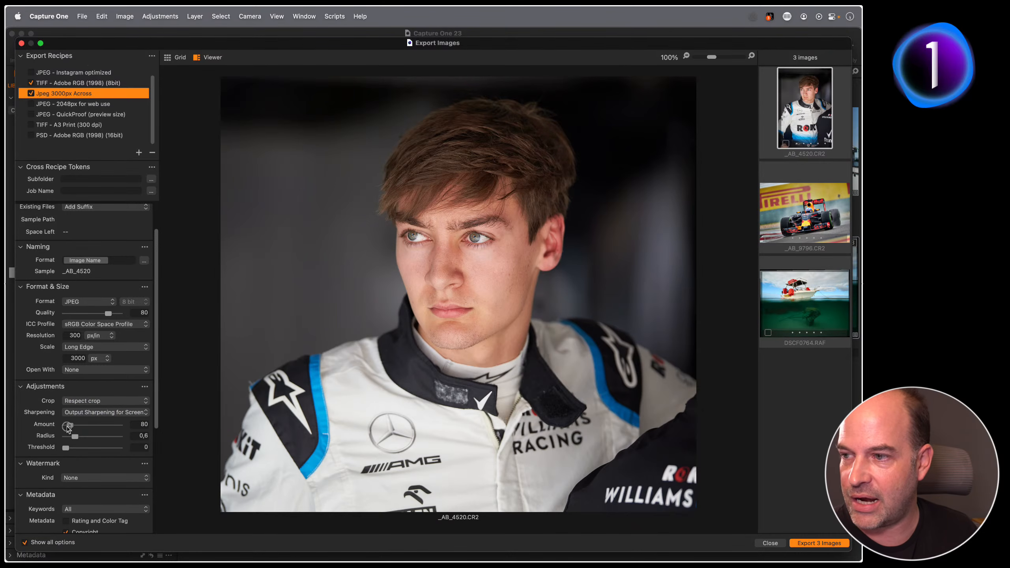
pyautogui.moveTo(69, 425)
pyautogui.mouseDown()
pyautogui.moveTo(124, 430)
pyautogui.moveTo(54, 432)
pyautogui.moveTo(124, 433)
pyautogui.moveTo(33, 433)
pyautogui.moveTo(73, 429)
pyautogui.mouseUp()
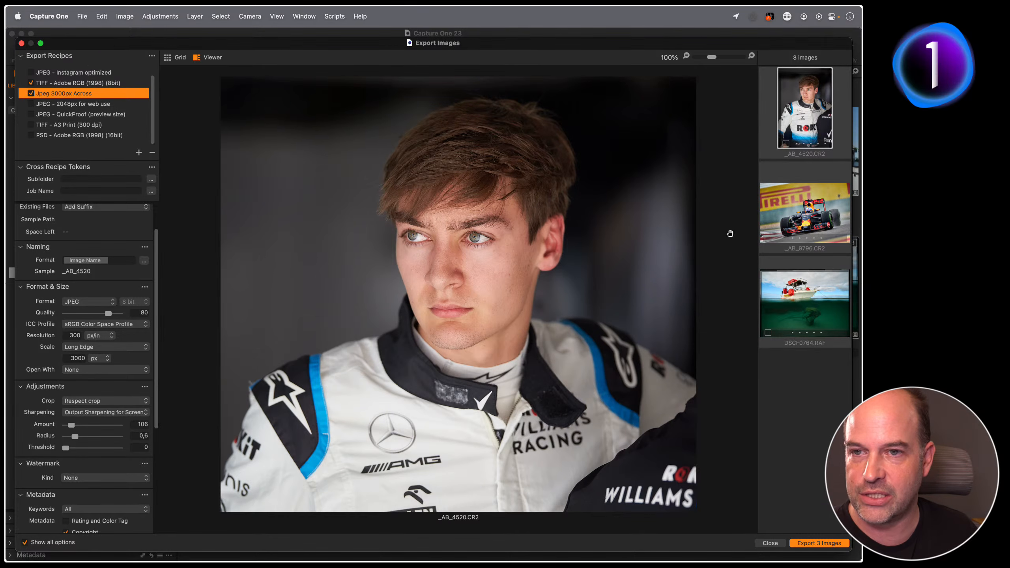
# - Compare the export previews of the three images under the Jpeg 3000px Across and TIFF - Adobe RGB (1998) (8bit) recipes
pyautogui.click(796, 217)
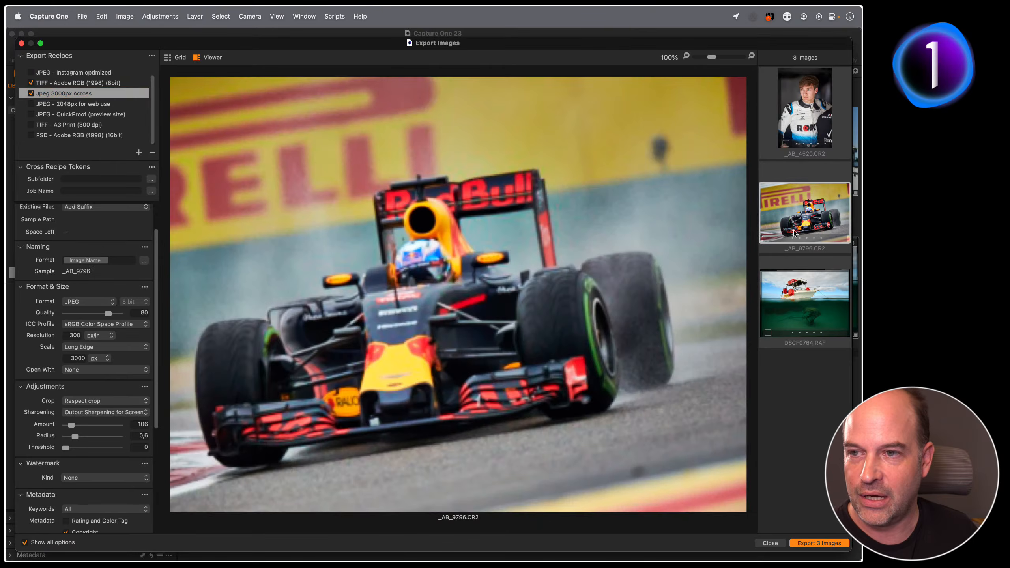
pyautogui.click(779, 296)
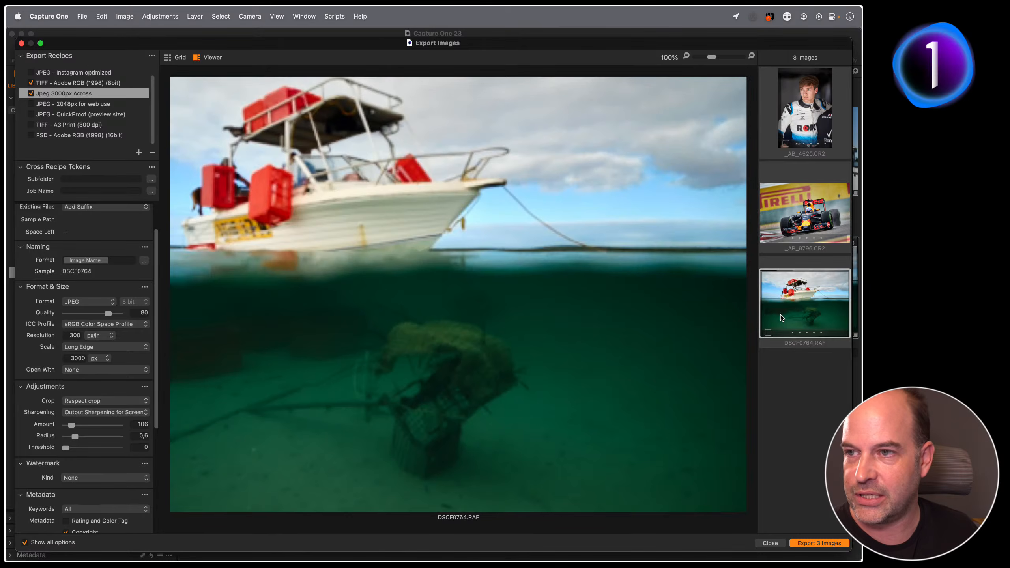
pyautogui.click(92, 84)
pyautogui.click(806, 116)
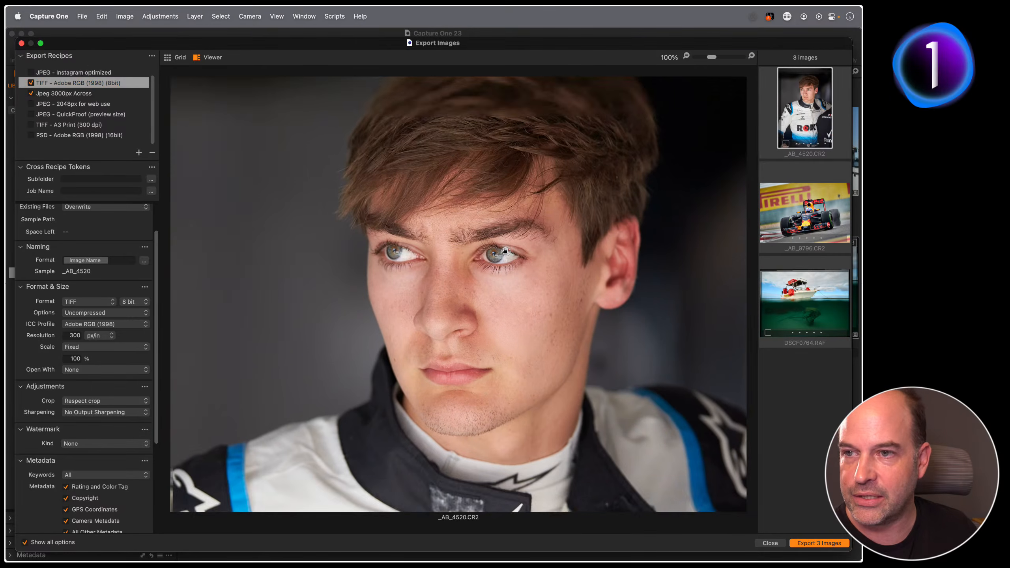
pyautogui.click(806, 220)
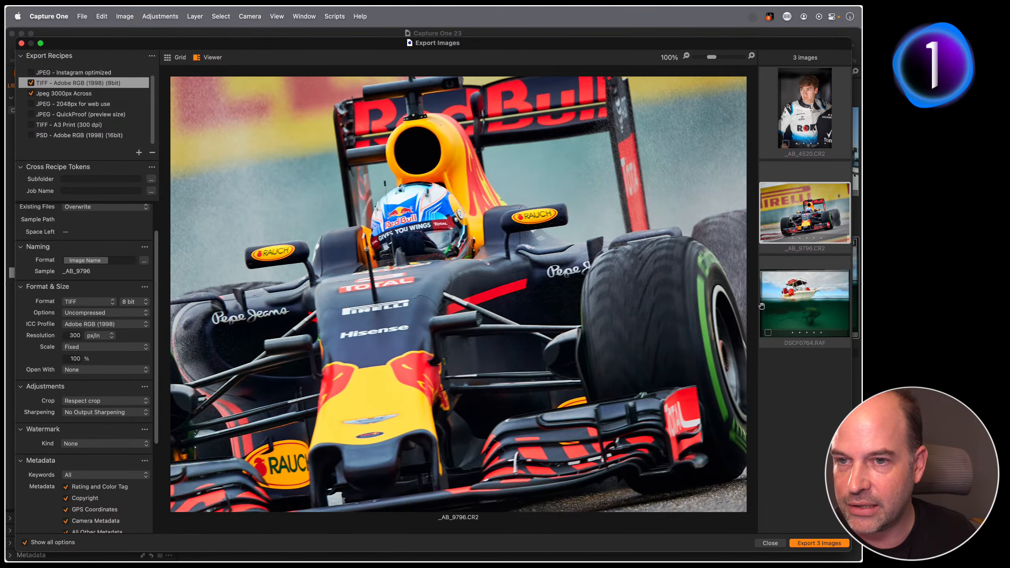
pyautogui.press('Down')
pyautogui.scroll(15, 493, 451)
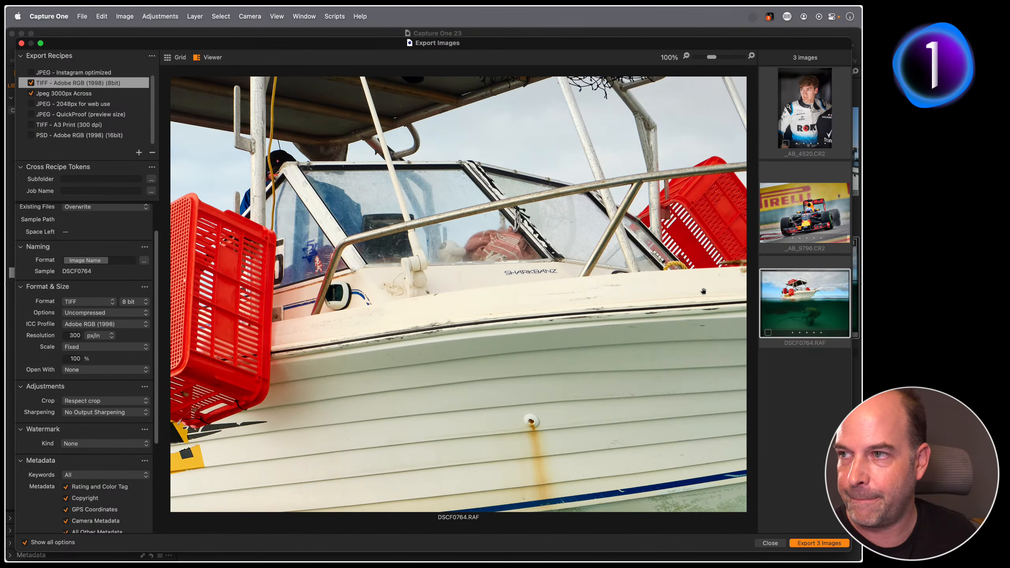
pyautogui.click(88, 93)
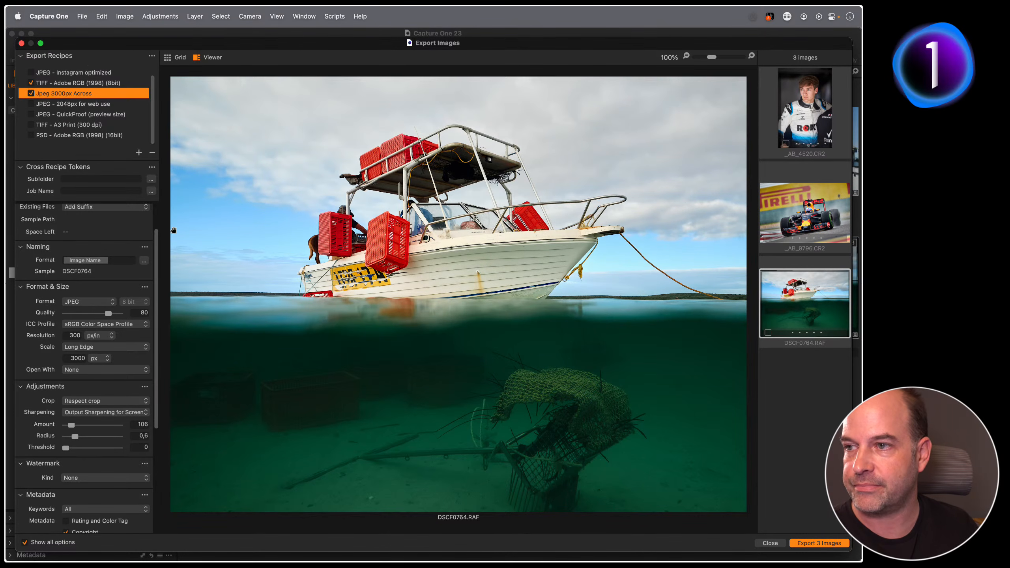
# - Create a folder named Catalog Exports inside Pictures and choose it as the export location
pyautogui.moveTo(157, 237); pyautogui.dragTo(159, 207)
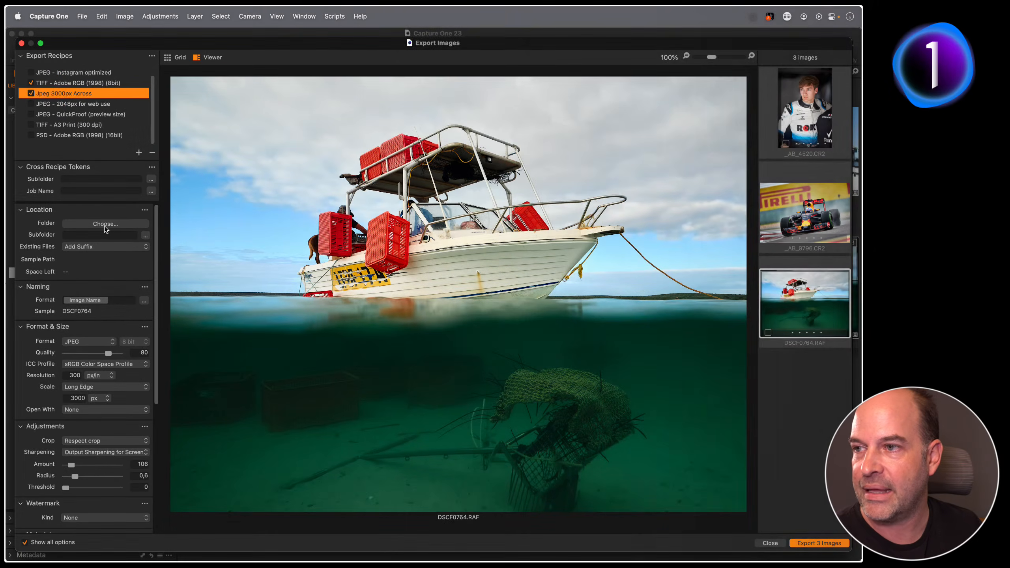
pyautogui.click(112, 224)
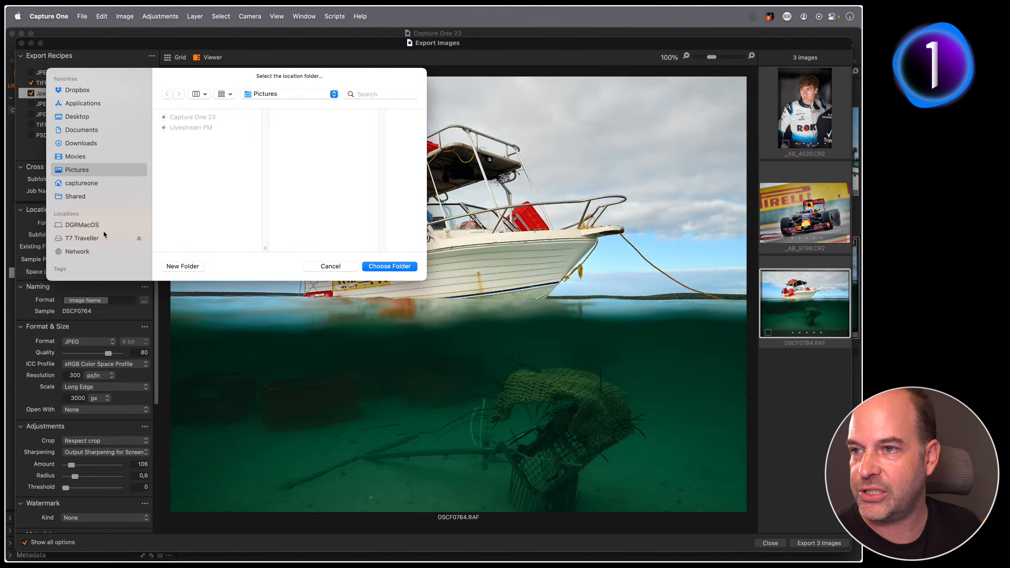
pyautogui.click(176, 269)
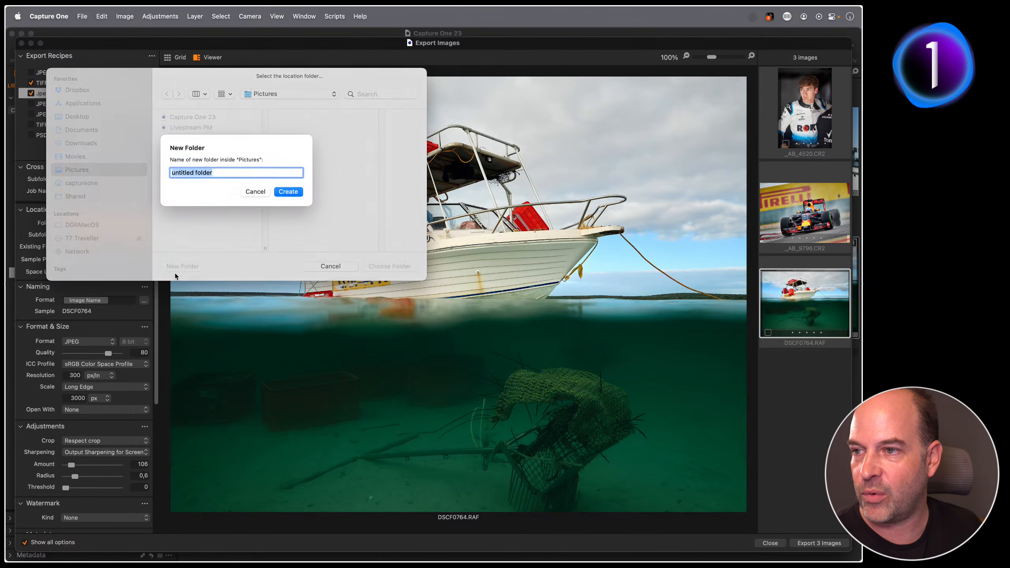
pyautogui.write('Catalo')
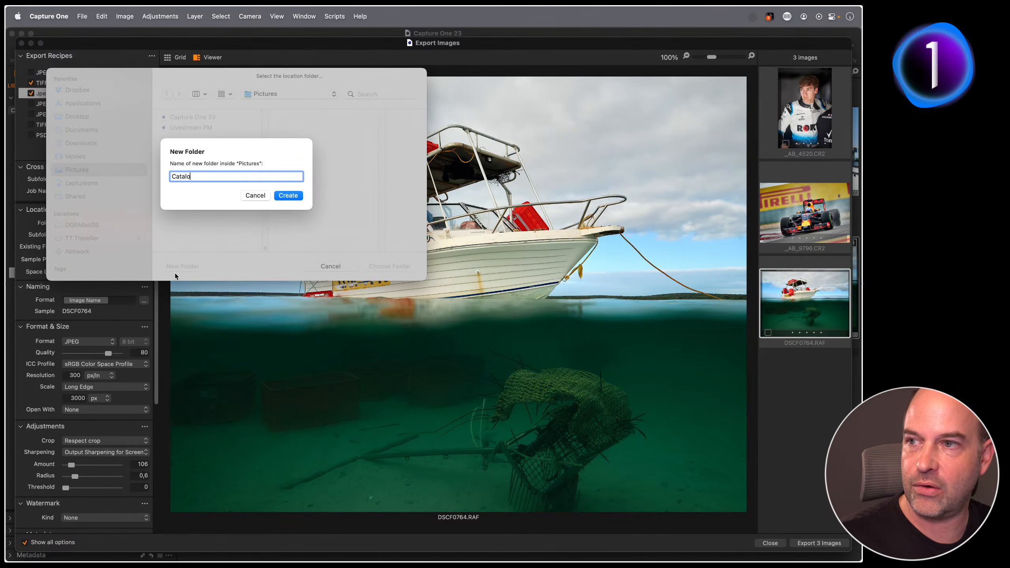
pyautogui.write('g Exports')
pyautogui.press('Return')
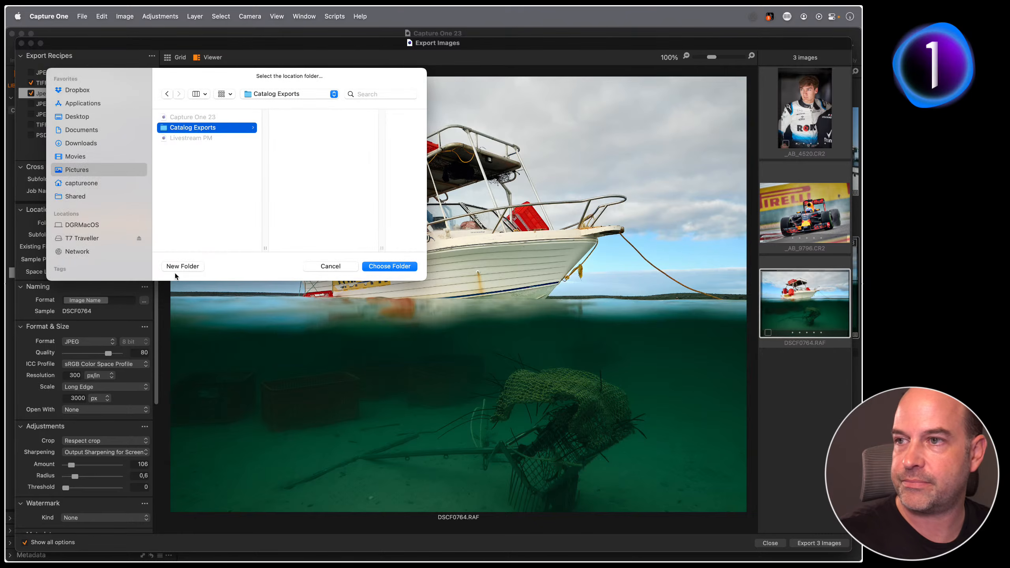
pyautogui.click(403, 268)
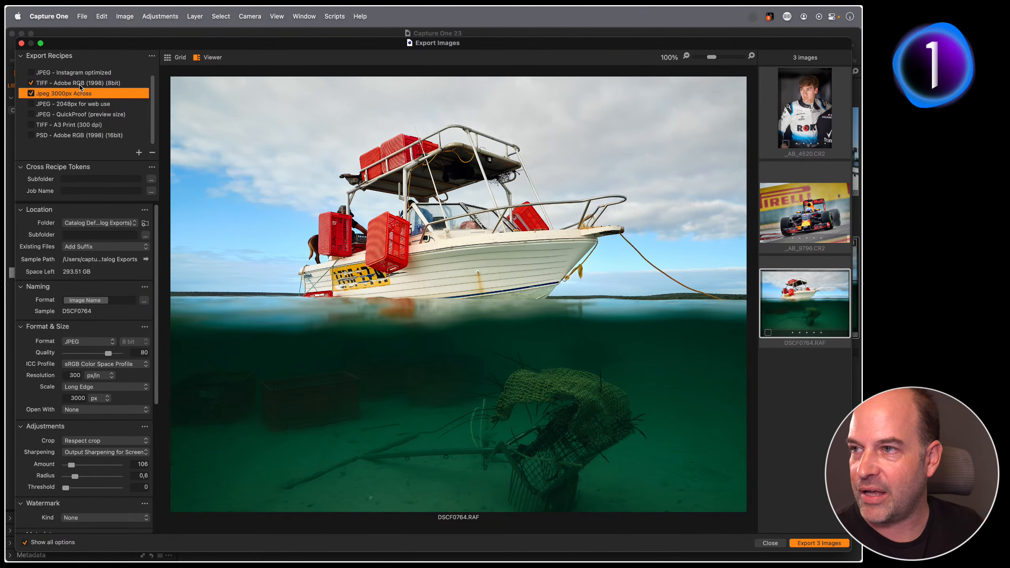
# - Check the location settings of the 8-bit TIFF, PSD and Jpeg 3000px Across recipes
pyautogui.click(59, 84)
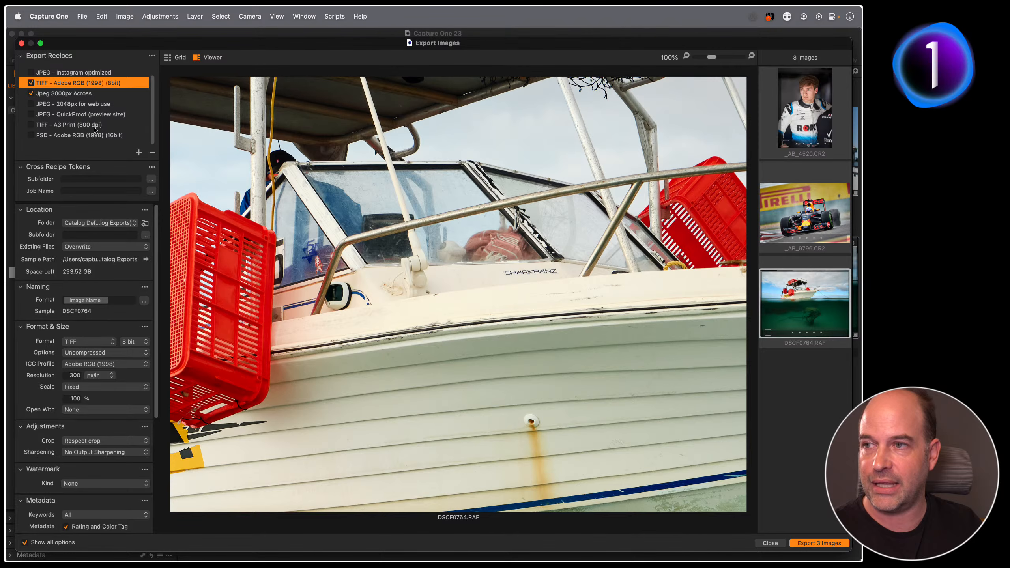
pyautogui.click(70, 135)
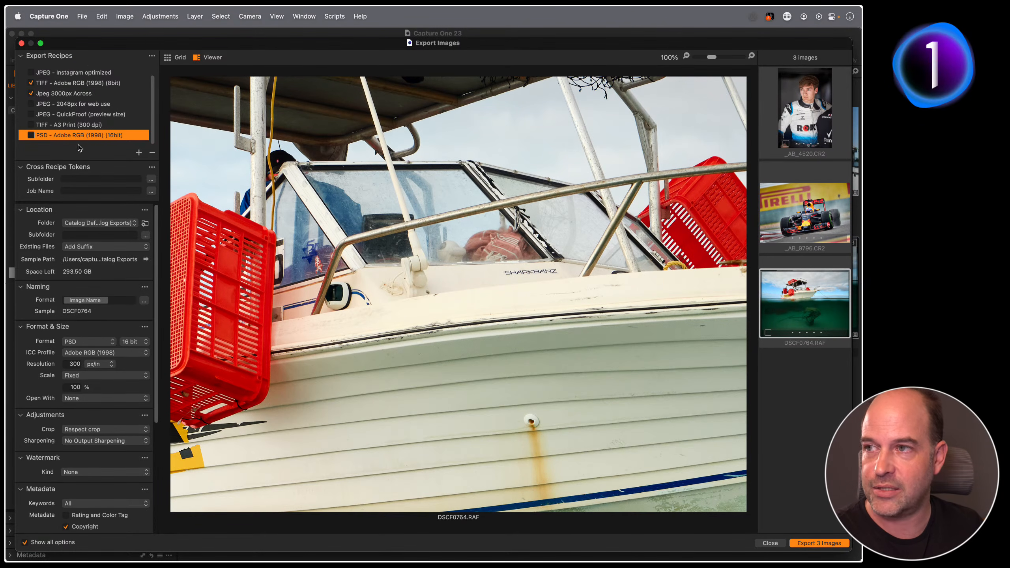
pyautogui.click(75, 93)
pyautogui.click(74, 85)
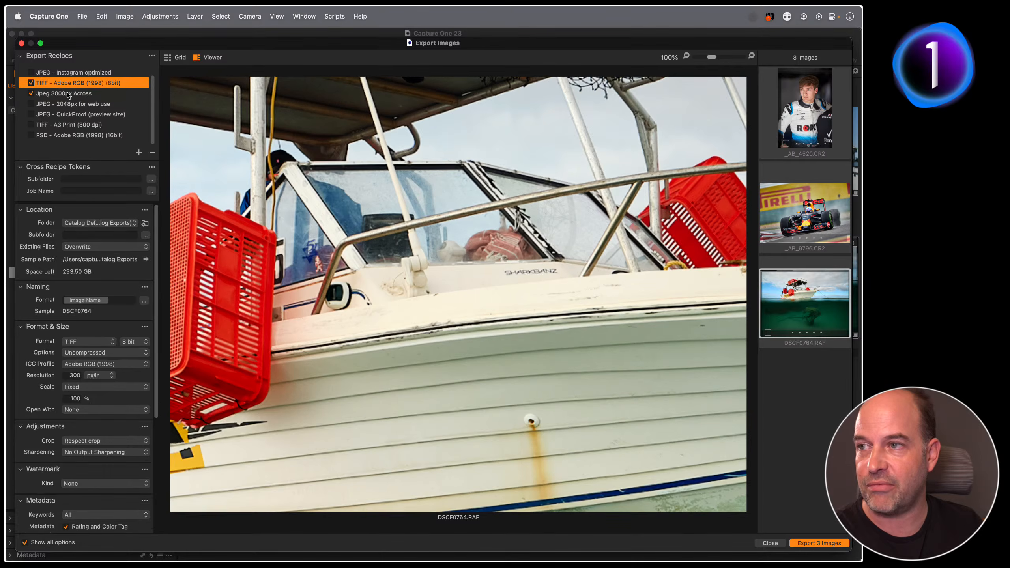
pyautogui.click(68, 94)
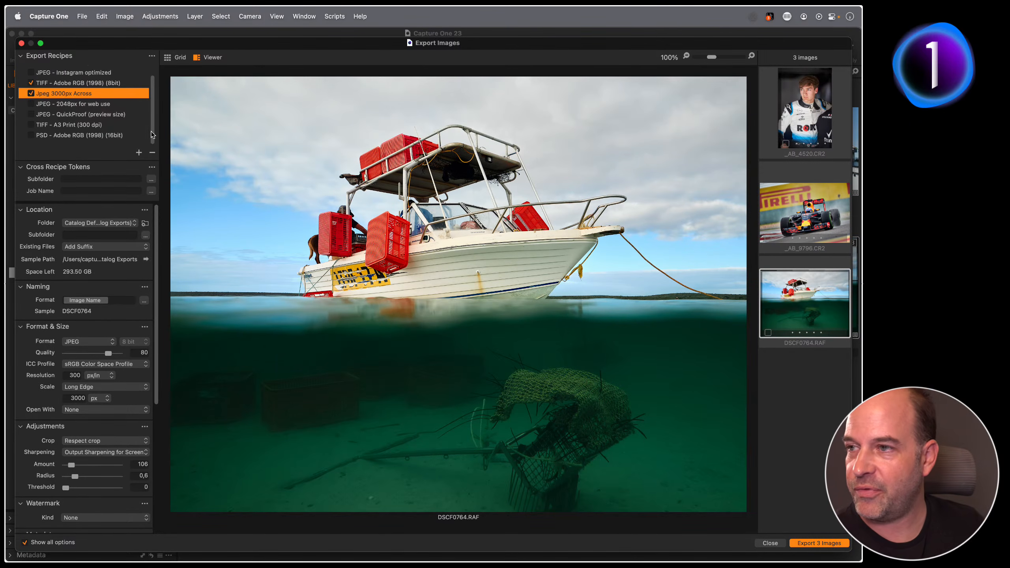
# - Review the JPEG recipe's remaining options and export the three images with both enabled recipes
pyautogui.scroll(-5, 109, 369)
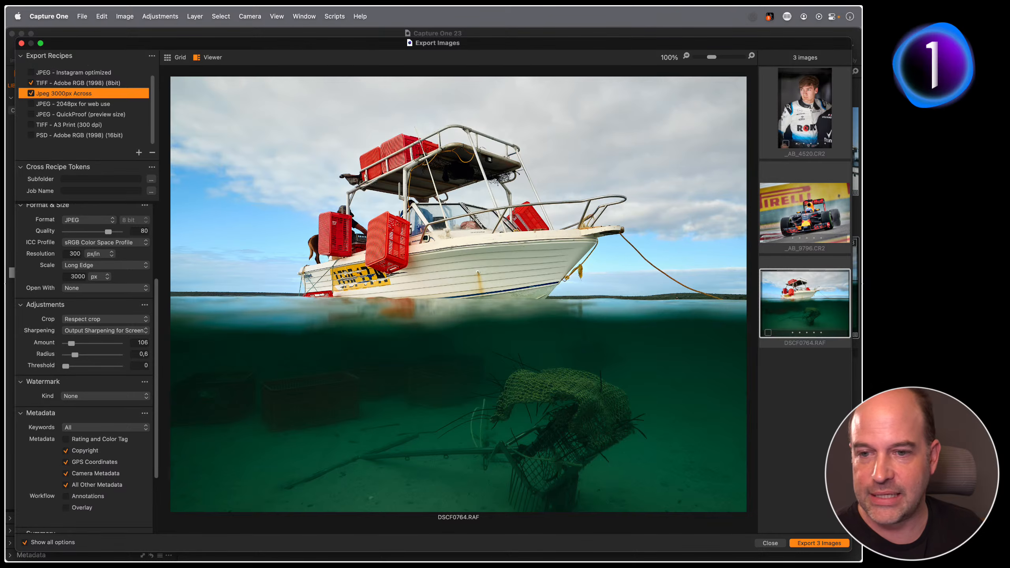
pyautogui.click(803, 543)
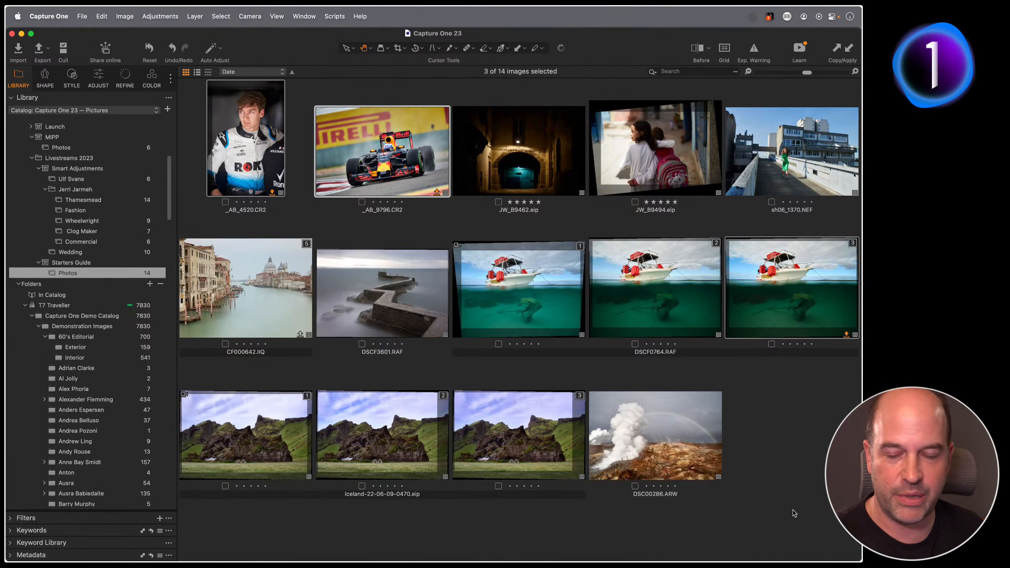
# - Switch to Finder and open the Catalog Exports folder inside Pictures
pyautogui.press('super+Tab')
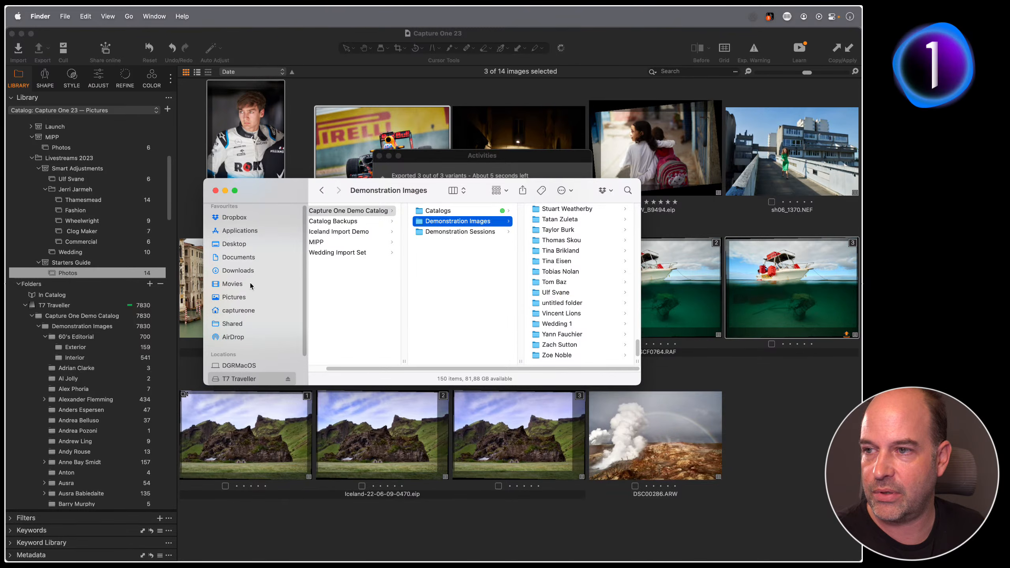
pyautogui.click(239, 297)
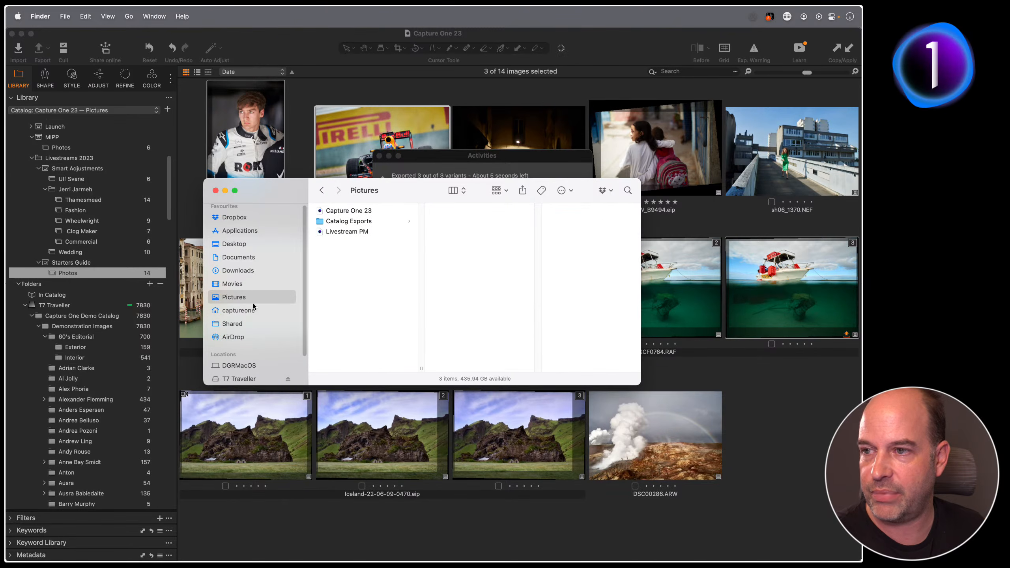
pyautogui.click(362, 223)
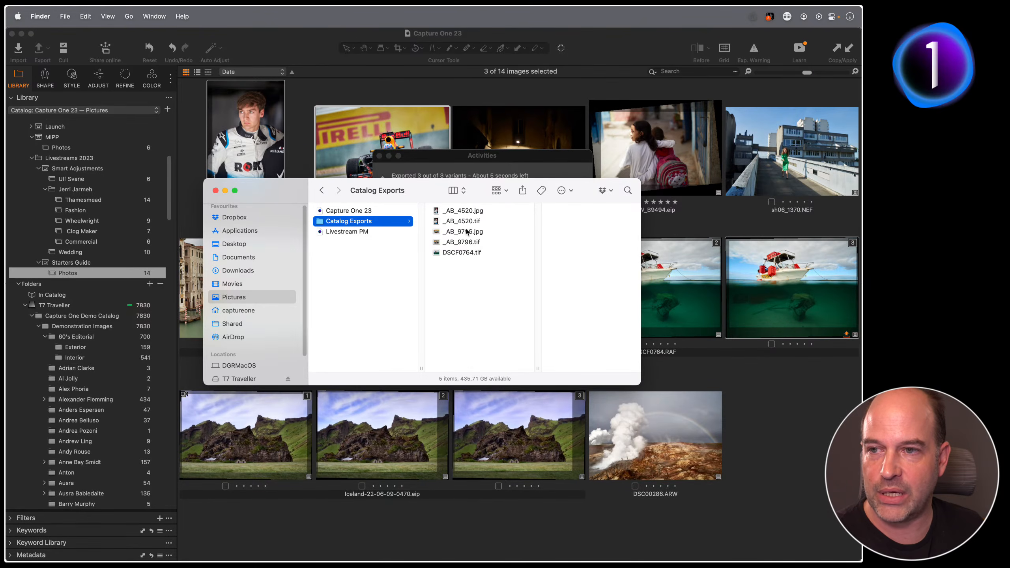
# - Examine the file information of _AB_4520.jpg and _AB_4520.tif, previewing the JPEG at a larger size
pyautogui.press('Right')
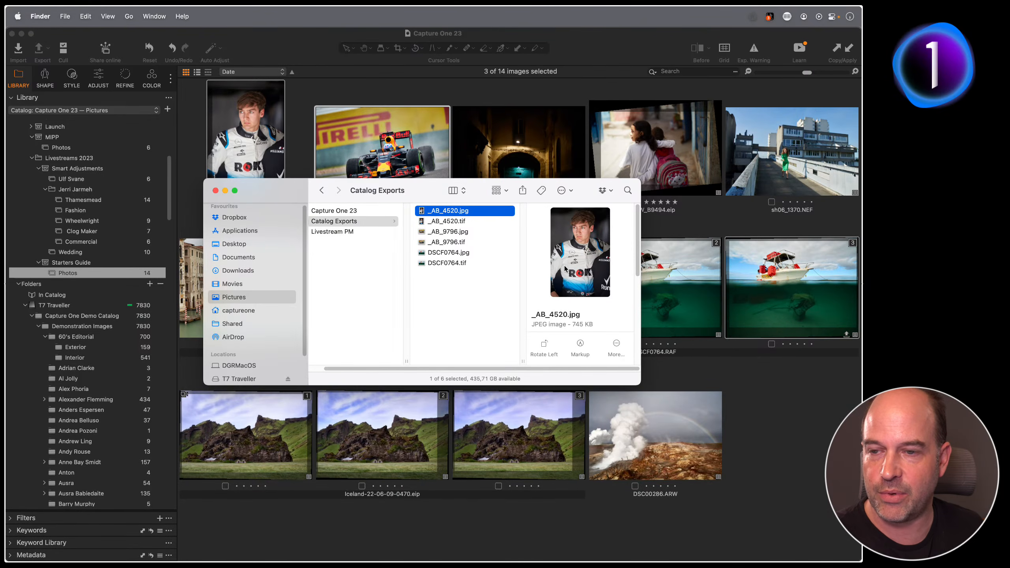
pyautogui.scroll(-5, 620, 296)
pyautogui.scroll(-1, 633, 298)
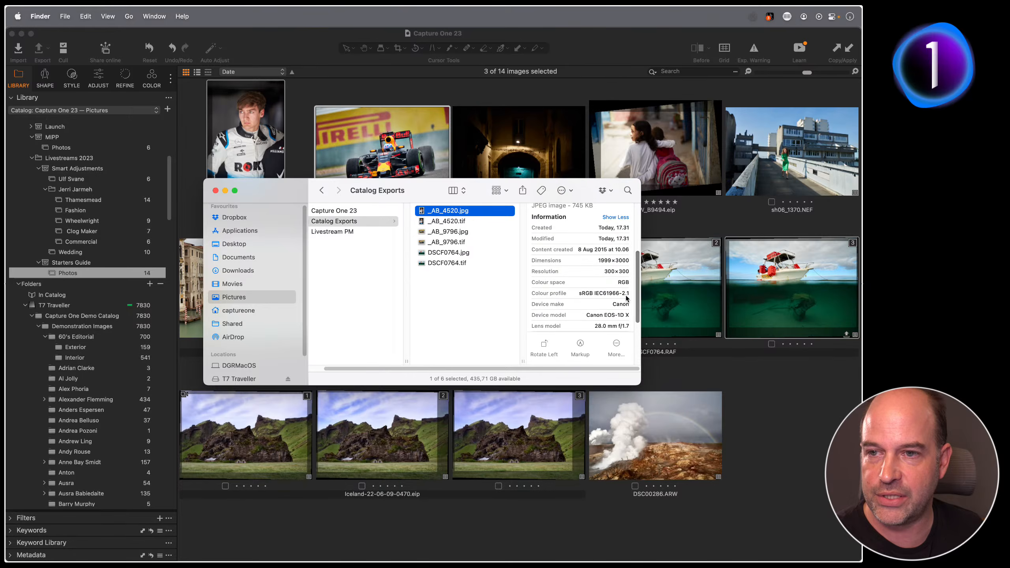
pyautogui.press('space')
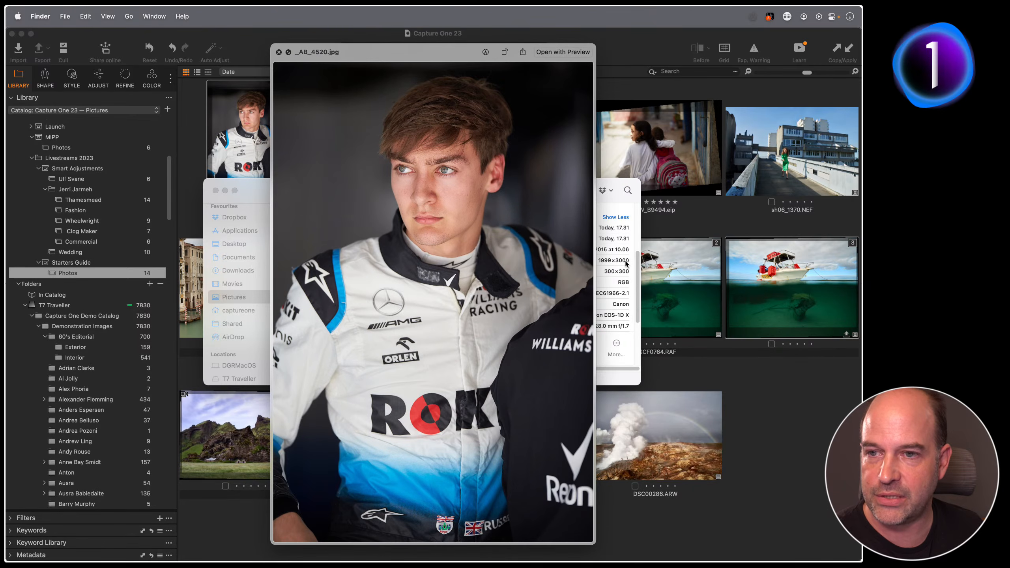
pyautogui.press('space')
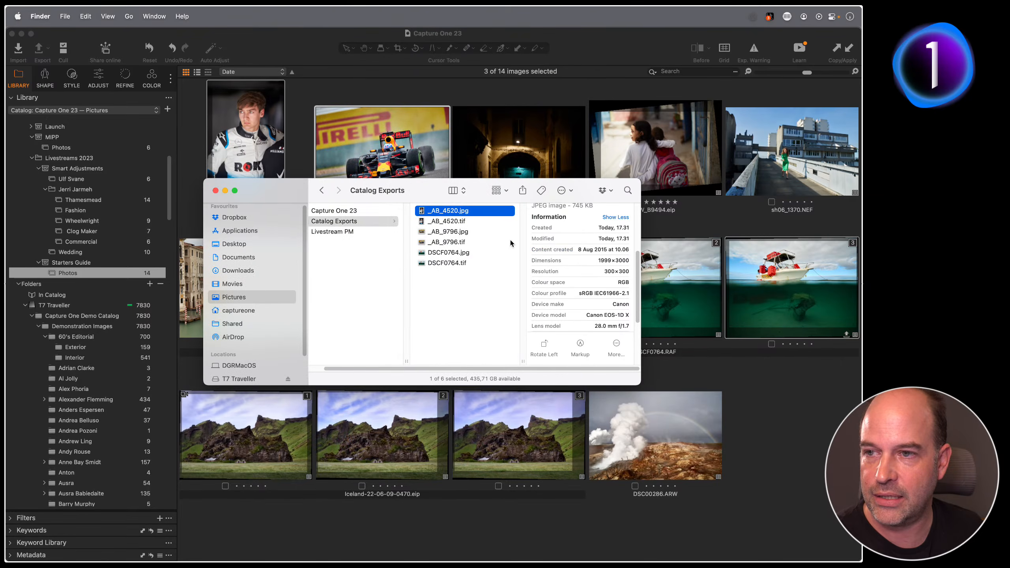
pyautogui.press('Down')
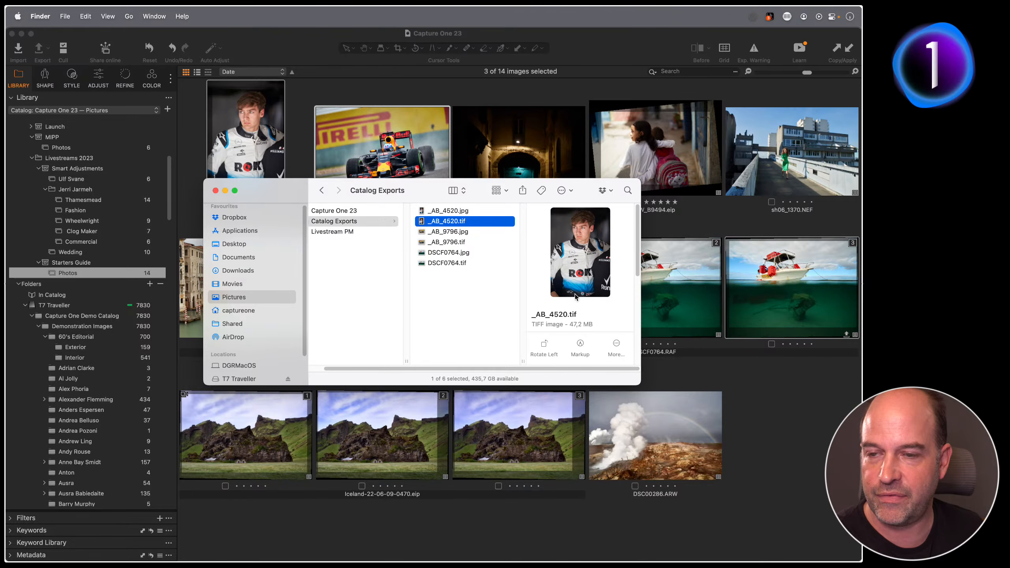
pyautogui.scroll(-5, 634, 266)
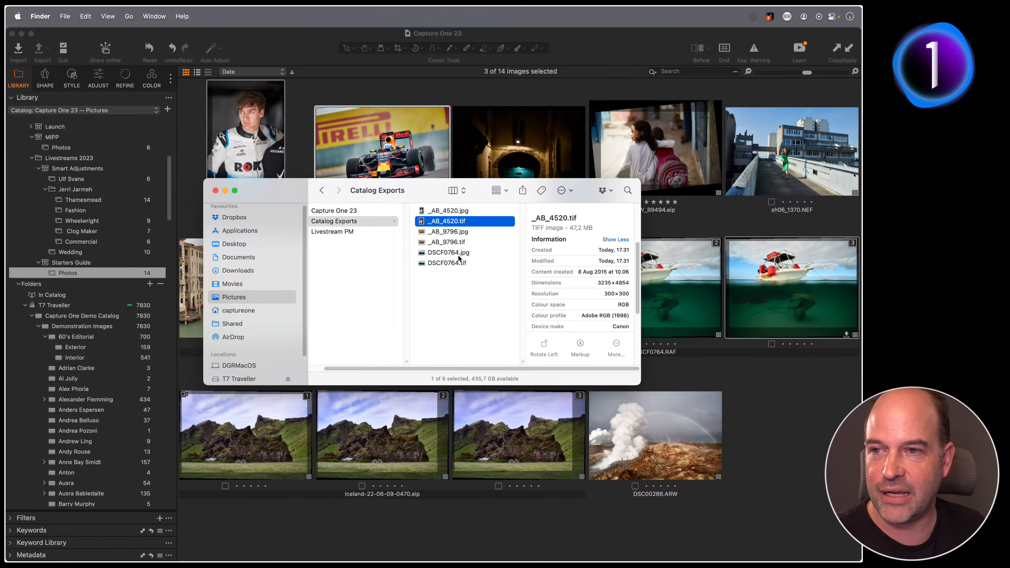
pyautogui.click(388, 516)
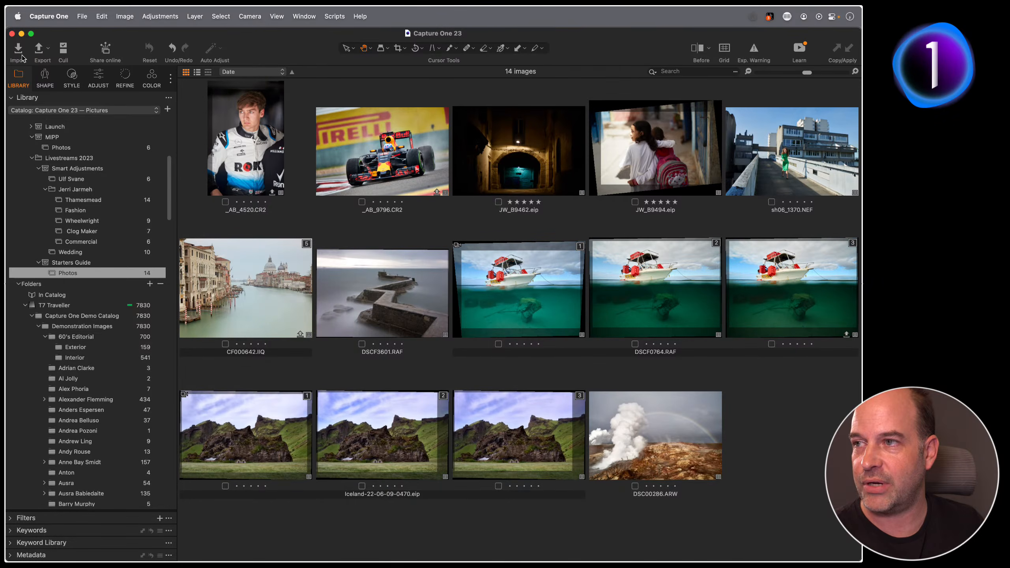
pyautogui.click(39, 51)
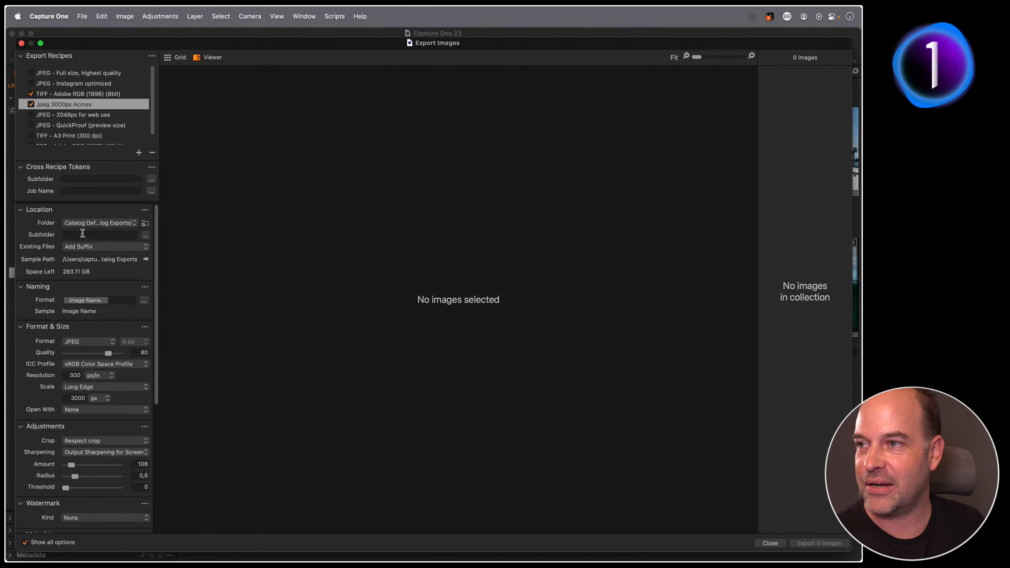
pyautogui.click(75, 93)
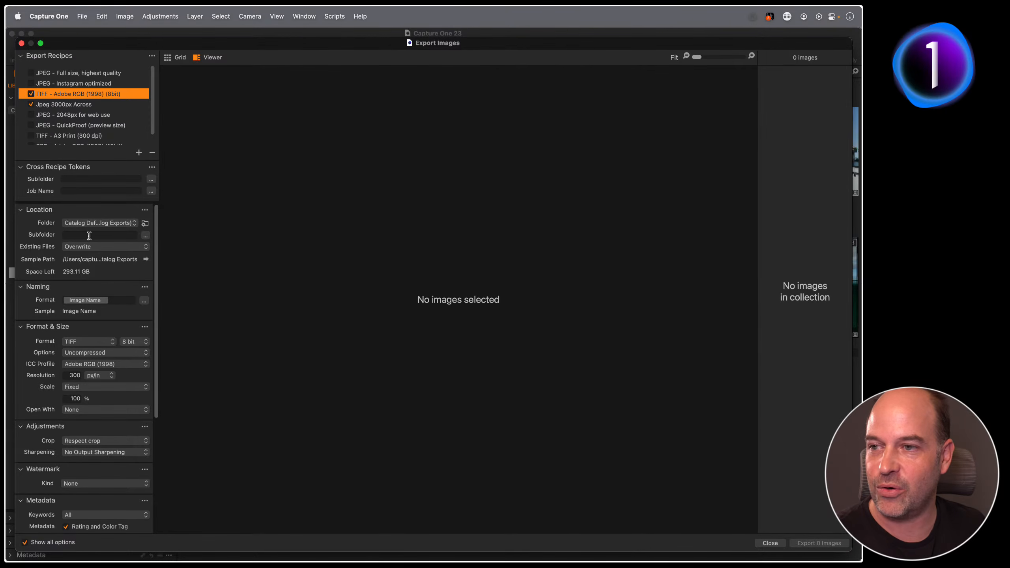
pyautogui.click(770, 543)
# - Select _AB_4520.CR2, _AB_9796.CR2 and the third variant of DSCF0764.RAF, and open them for export
pyautogui.click(240, 165)
pyautogui.keyDown('super'); pyautogui.click(387, 173); pyautogui.keyUp('super')
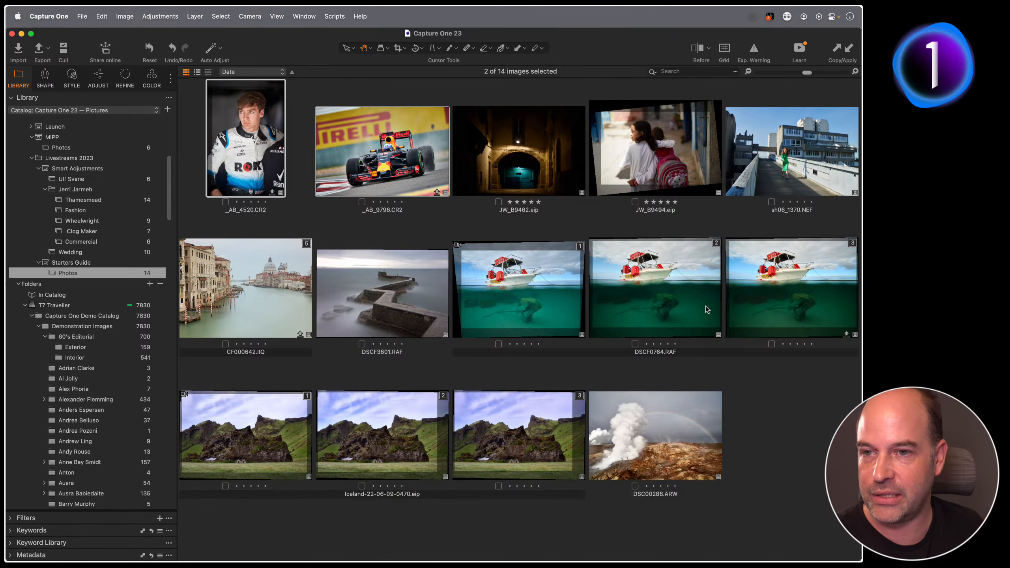
pyautogui.keyDown('super'); pyautogui.click(789, 297); pyautogui.keyUp('super')
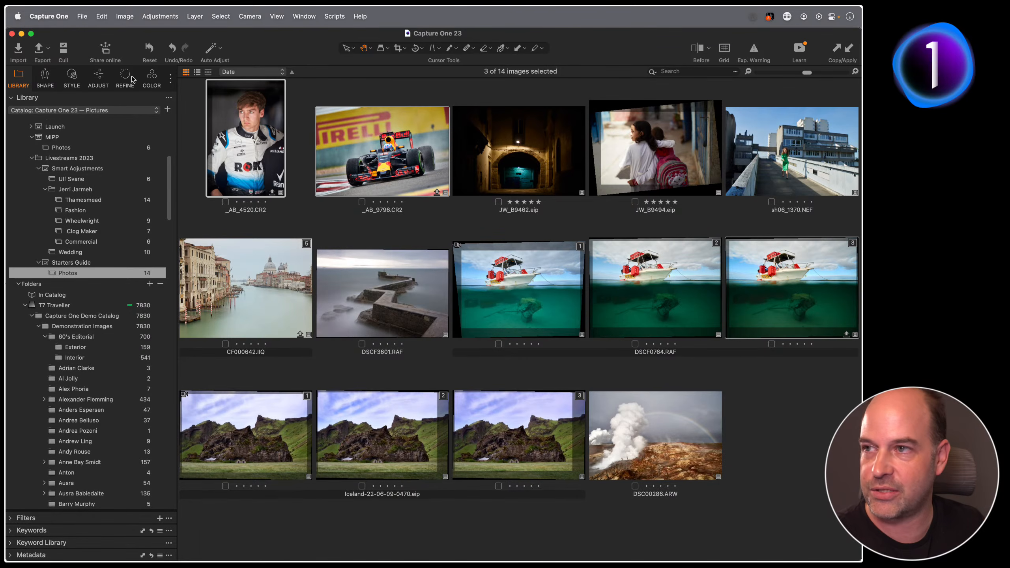
pyautogui.click(41, 54)
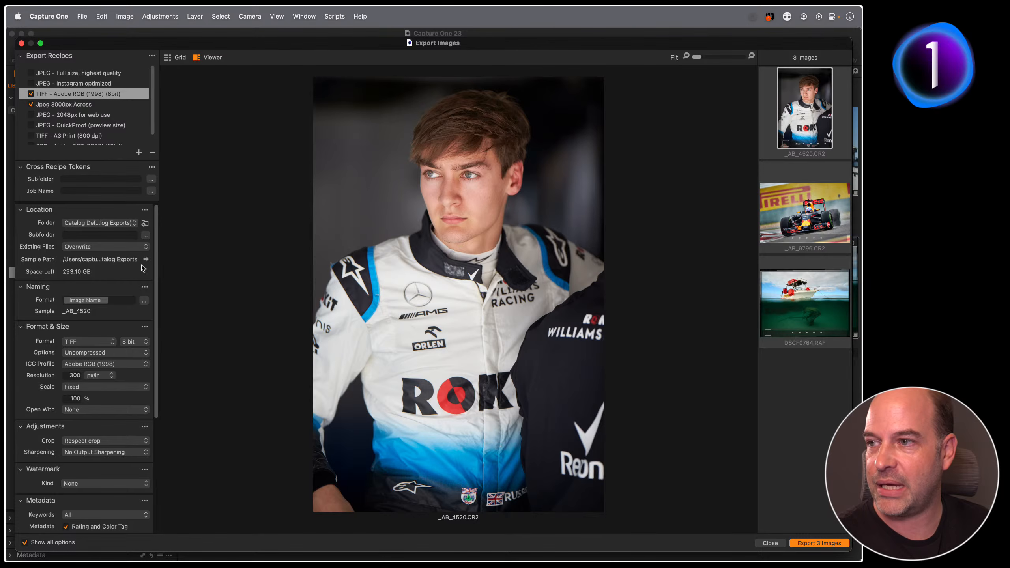
pyautogui.click(85, 237)
pyautogui.write('TIFF')
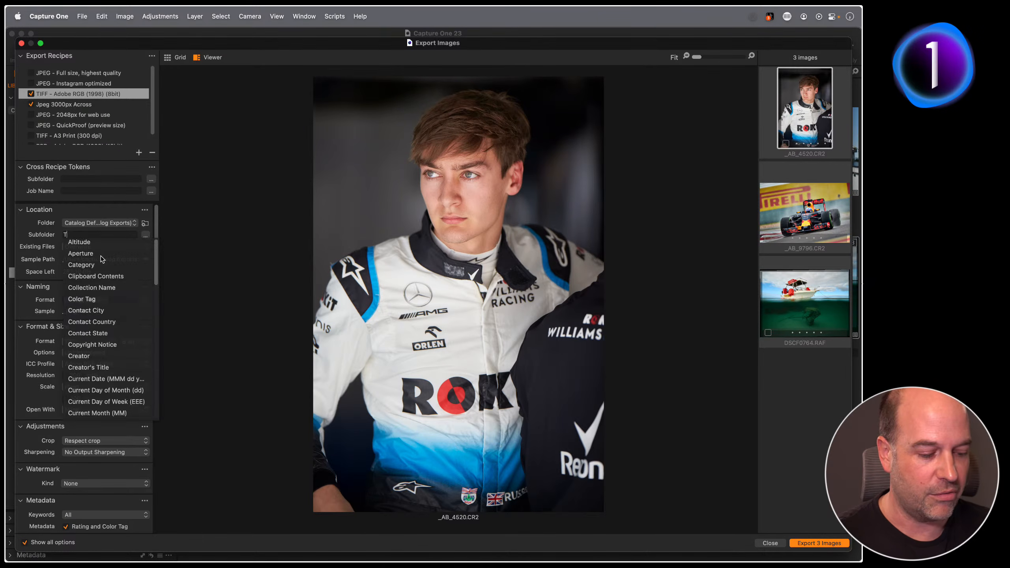
pyautogui.press('BackSpace')
pyautogui.press('BackSpace')
pyautogui.press('BackSpace')
pyautogui.press('BackSpace')
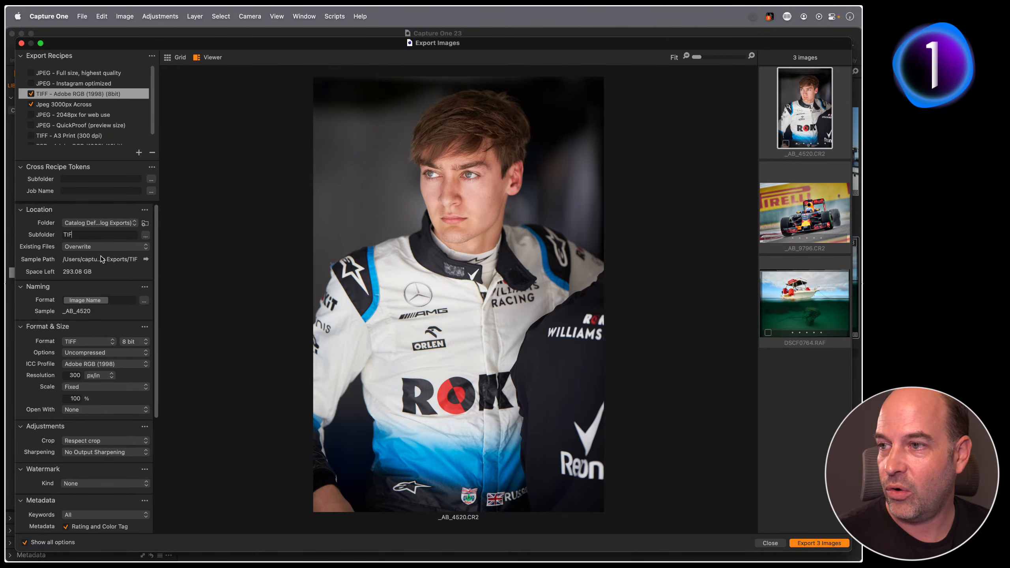
# - Set the subfolder of the 8-bit TIFF recipe to the Recipe Name token
pyautogui.click(145, 235)
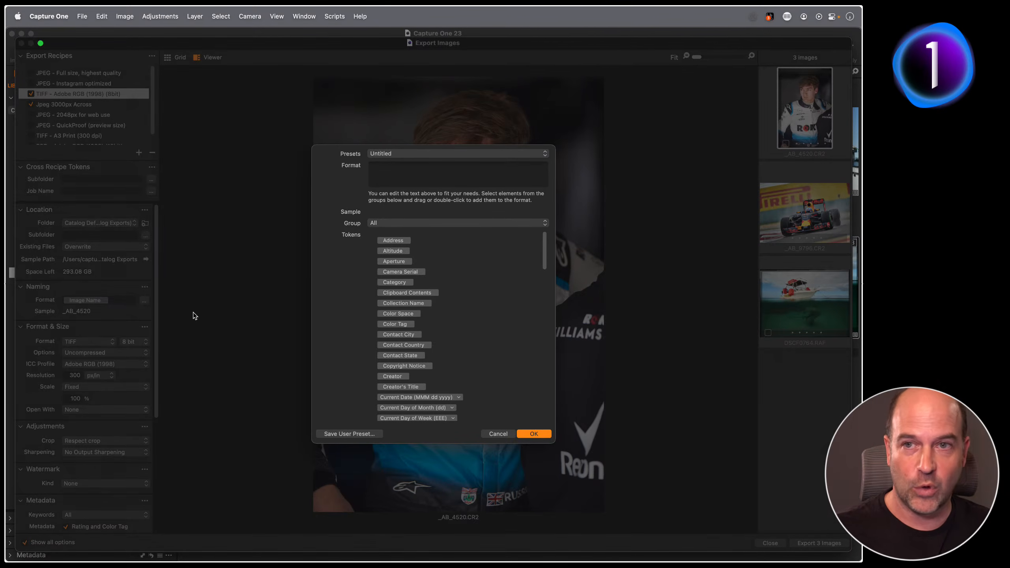
pyautogui.moveTo(542, 257); pyautogui.dragTo(549, 386)
pyautogui.moveTo(410, 349); pyautogui.dragTo(406, 177)
pyautogui.click(534, 434)
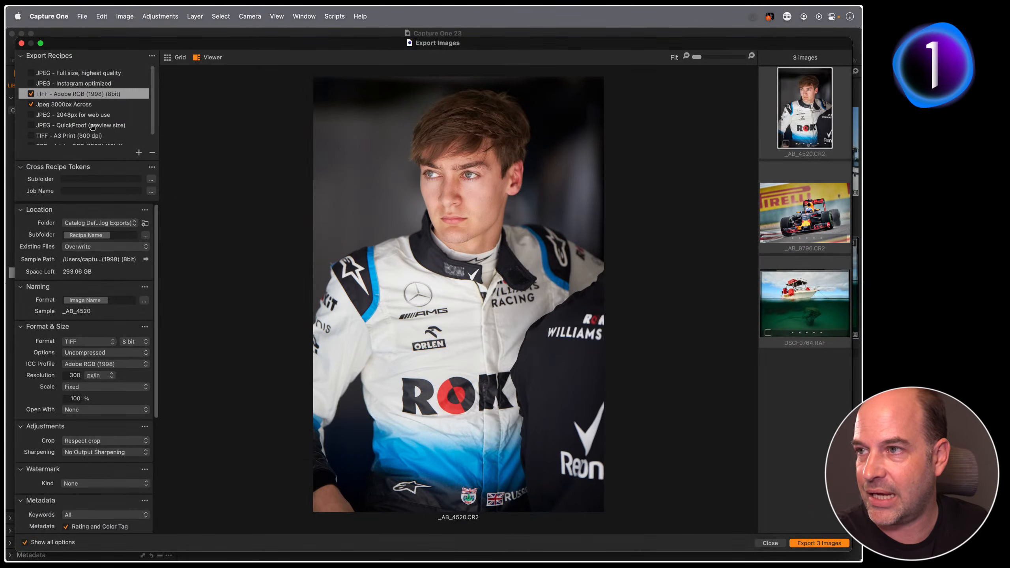
# - Set the subfolder of the Jpeg 3000px Across recipe to the Recipe Name token
pyautogui.click(78, 105)
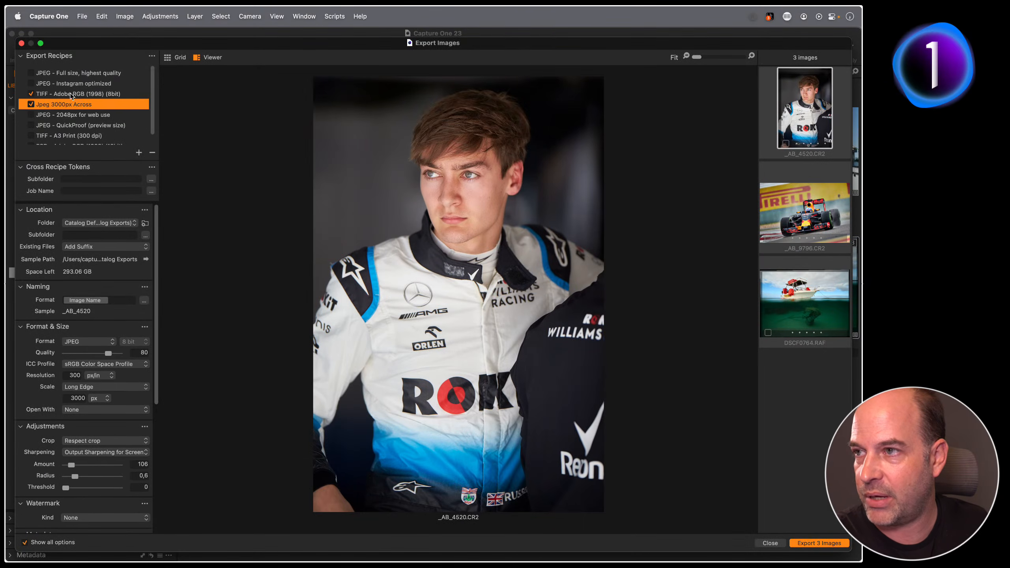
pyautogui.click(145, 236)
pyautogui.scroll(-10, 428, 347)
pyautogui.scroll(-8, 428, 347)
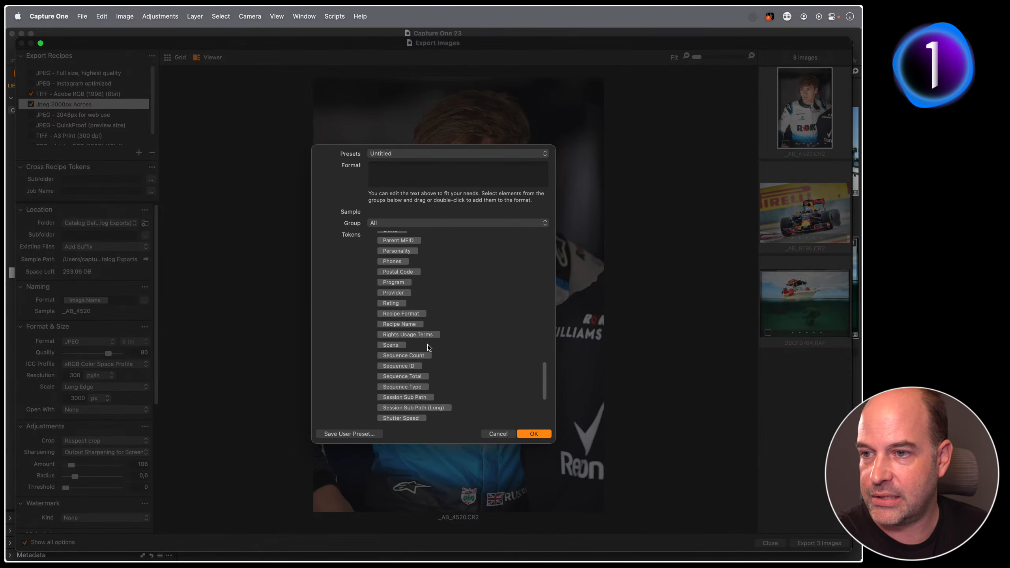
pyautogui.moveTo(393, 326); pyautogui.dragTo(398, 167)
pyautogui.click(533, 433)
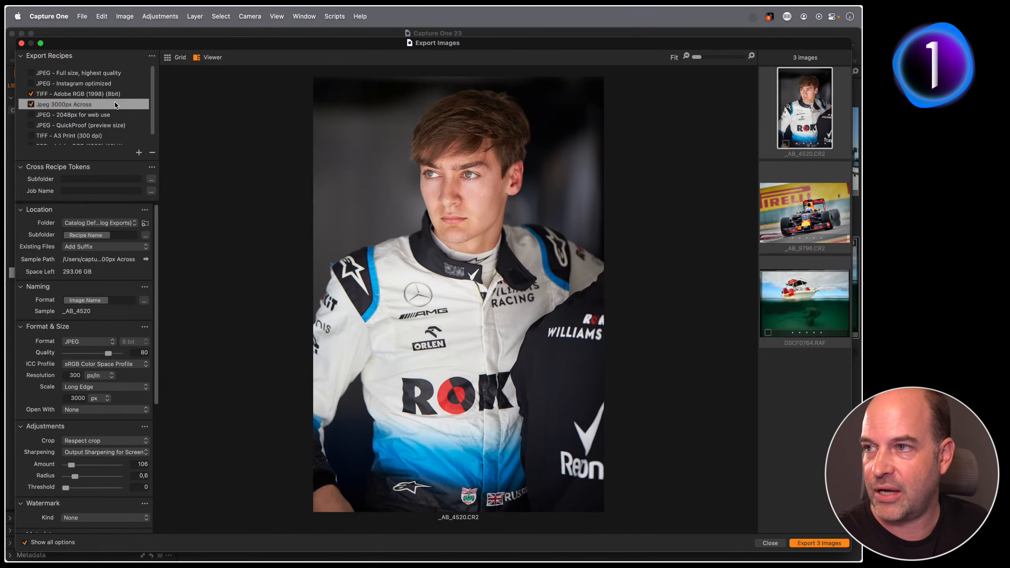
pyautogui.click(80, 105)
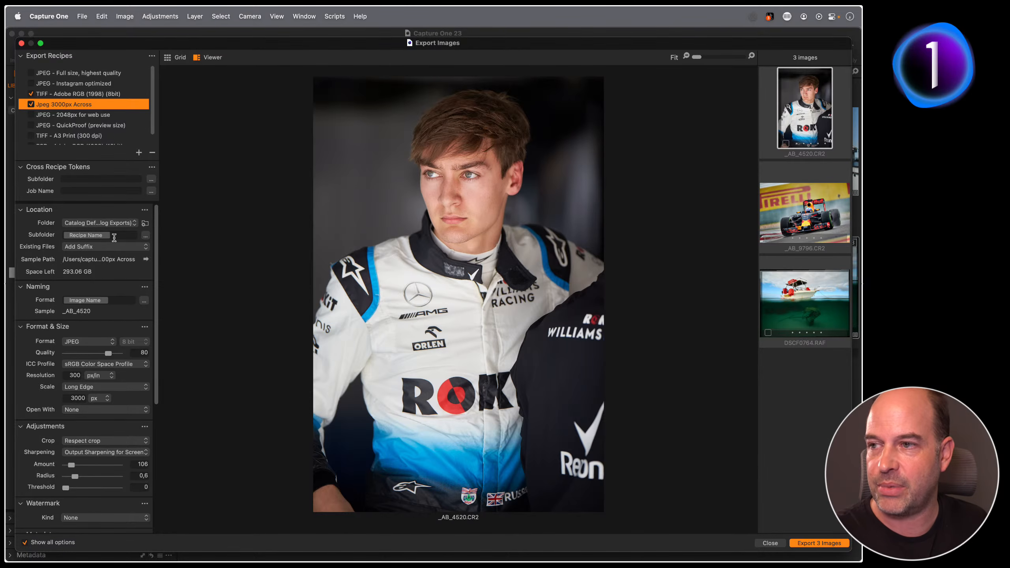
# - Switch to Finder and delete all six previously exported files from Catalog Exports, keeping the folder itself
pyautogui.press('super+Tab')
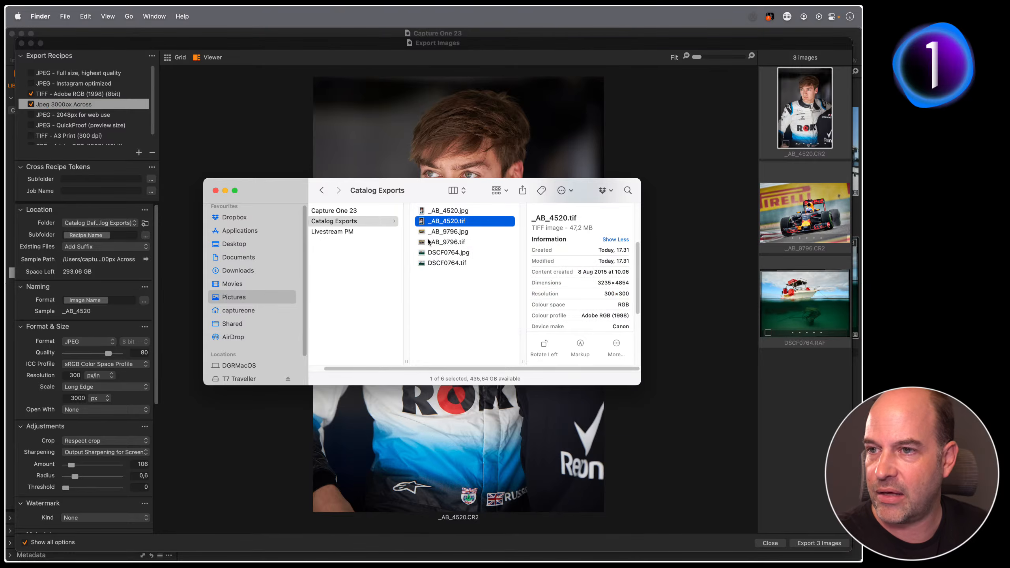
pyautogui.click(344, 224)
pyautogui.moveTo(453, 277); pyautogui.dragTo(462, 185)
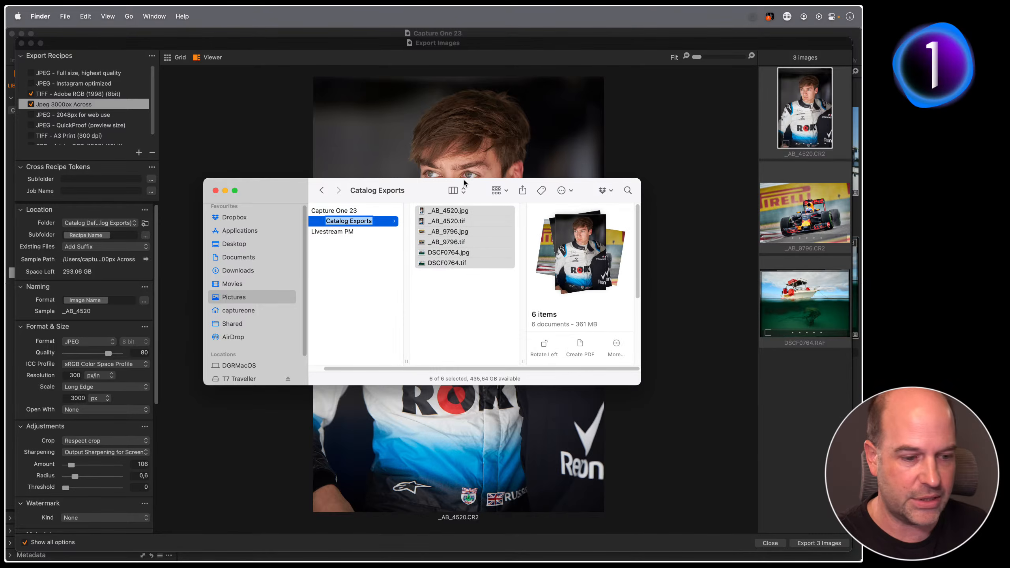
pyautogui.press('super+BackSpace')
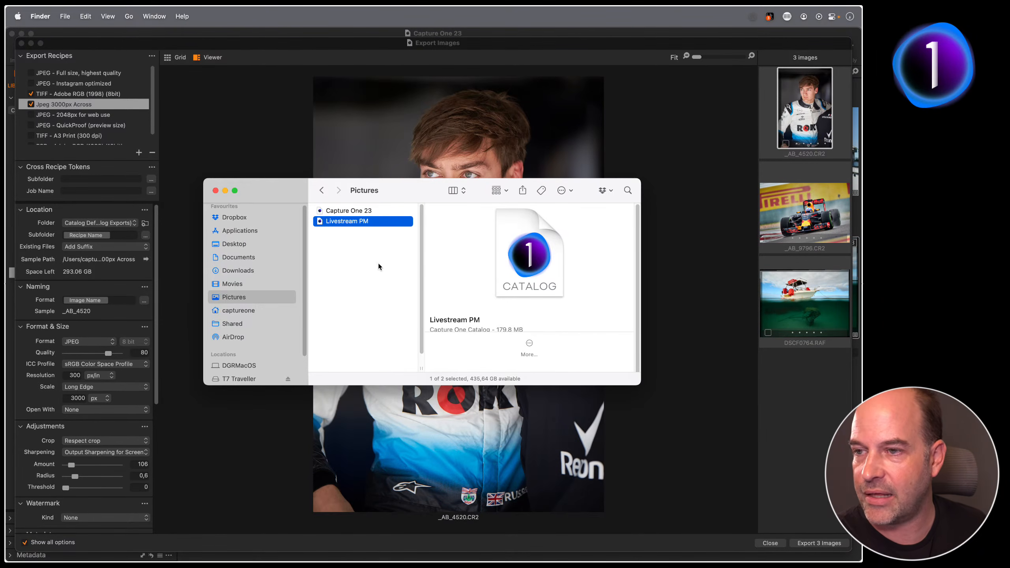
pyautogui.press('super+z')
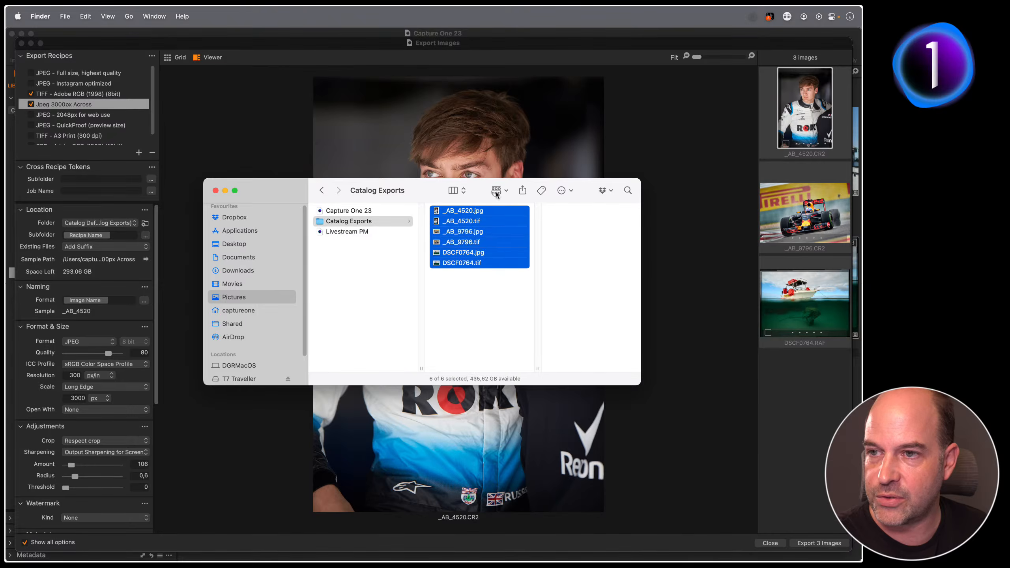
pyautogui.press('super+BackSpace')
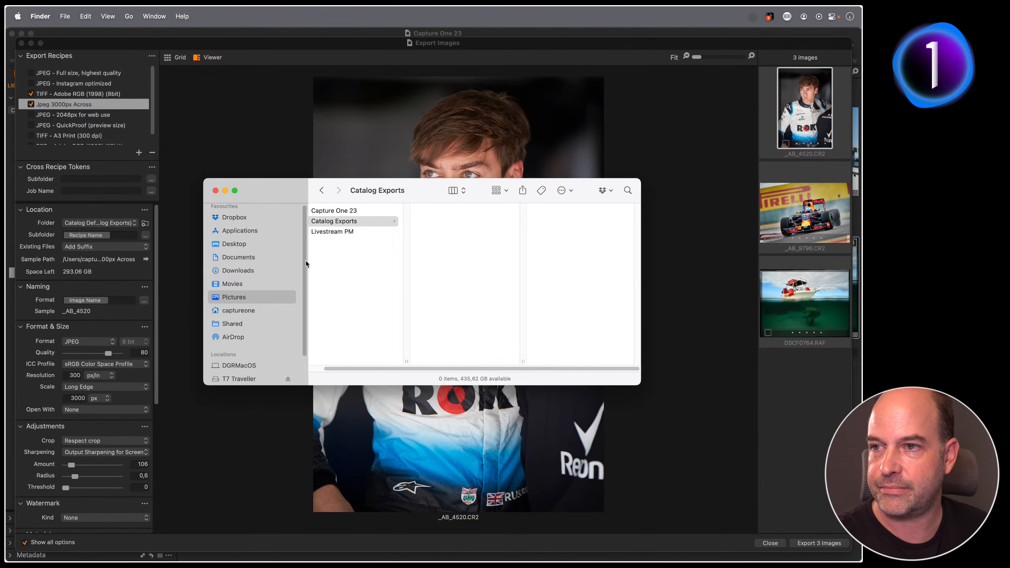
# - Return to Capture One and export the three images with both enabled recipes
pyautogui.click(341, 278)
pyautogui.click(222, 138)
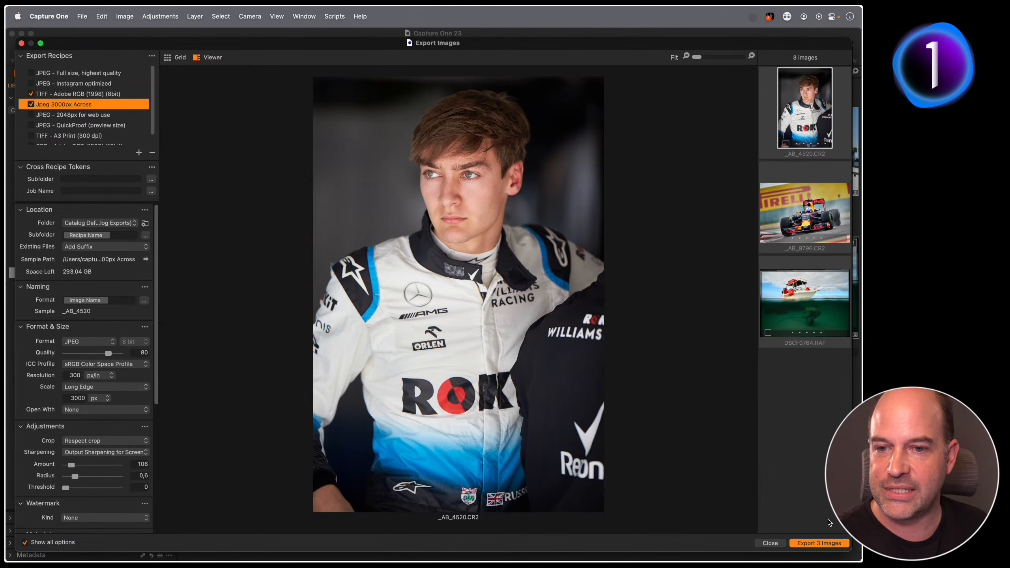
pyautogui.click(818, 543)
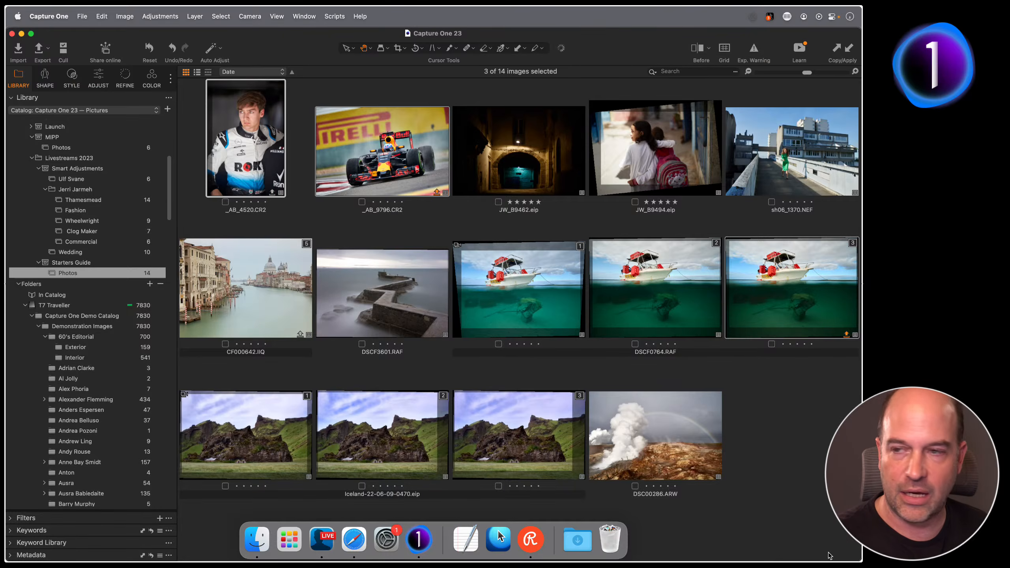
# - Switch to Finder and examine the exported files in the Jpeg 3000px Across and 8-bit TIFF subfolders of Catalog Exports
pyautogui.press('super+Tab')
pyautogui.click(338, 222)
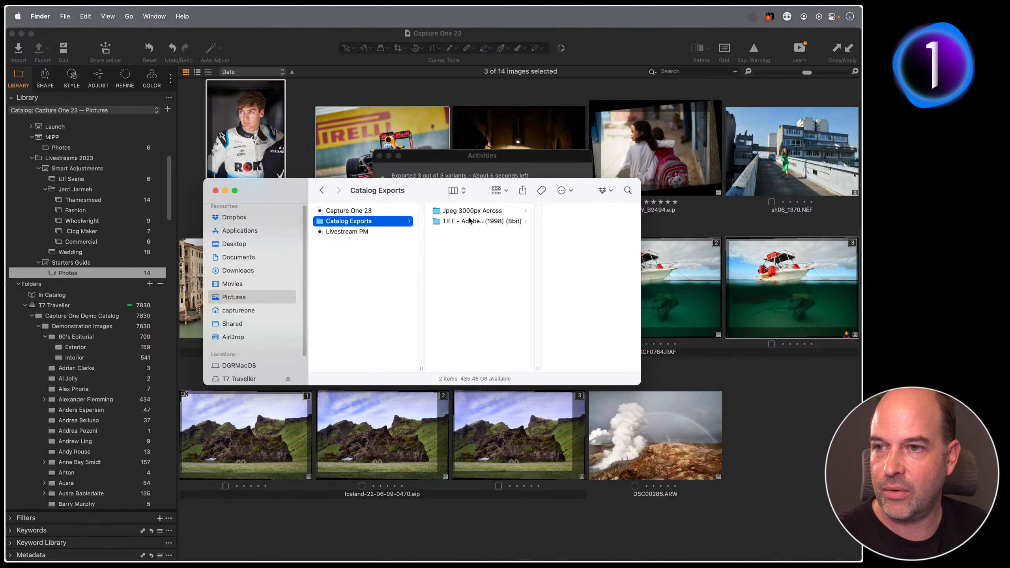
pyautogui.click(463, 211)
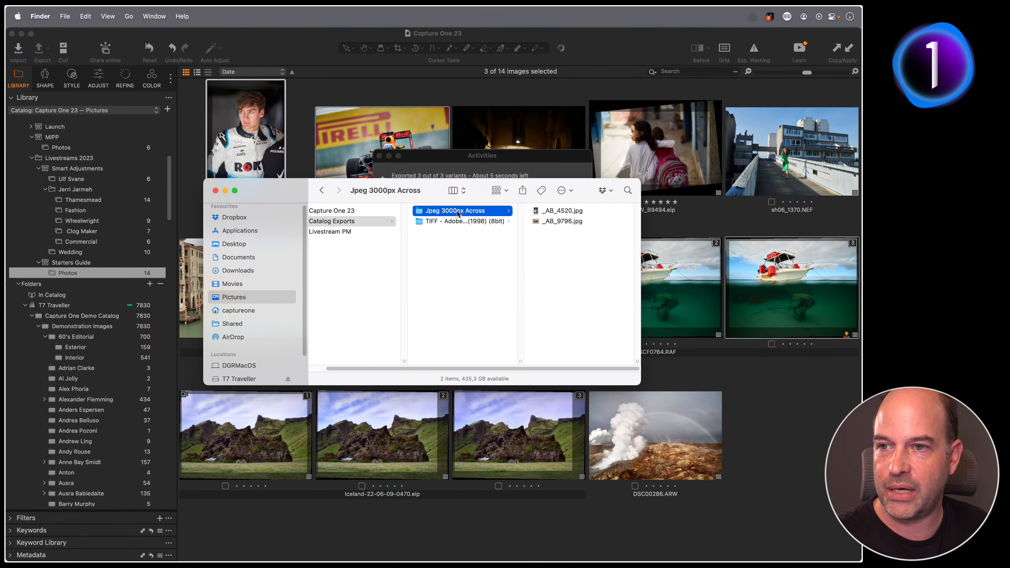
pyautogui.click(562, 212)
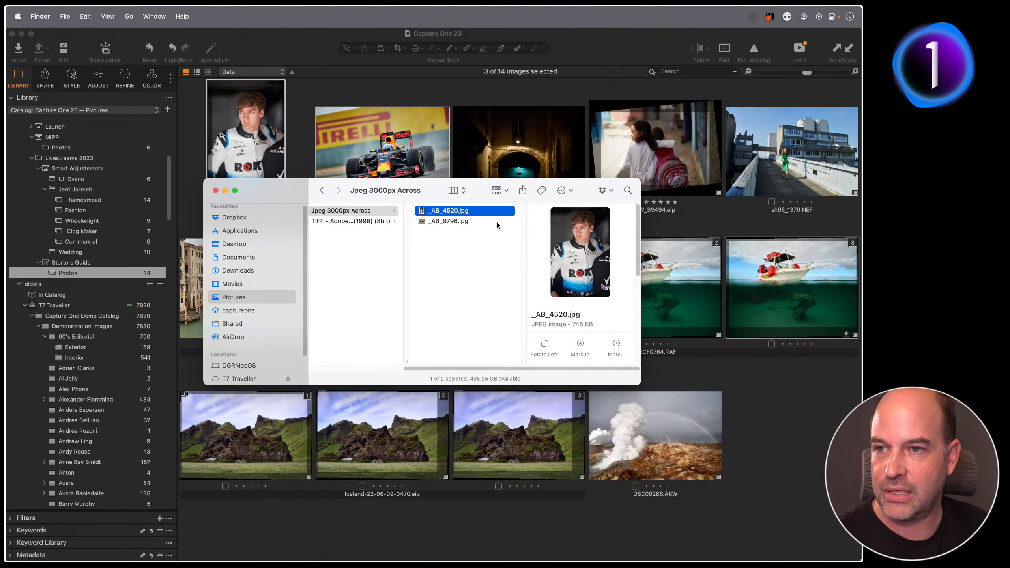
pyautogui.click(497, 222)
pyautogui.click(343, 224)
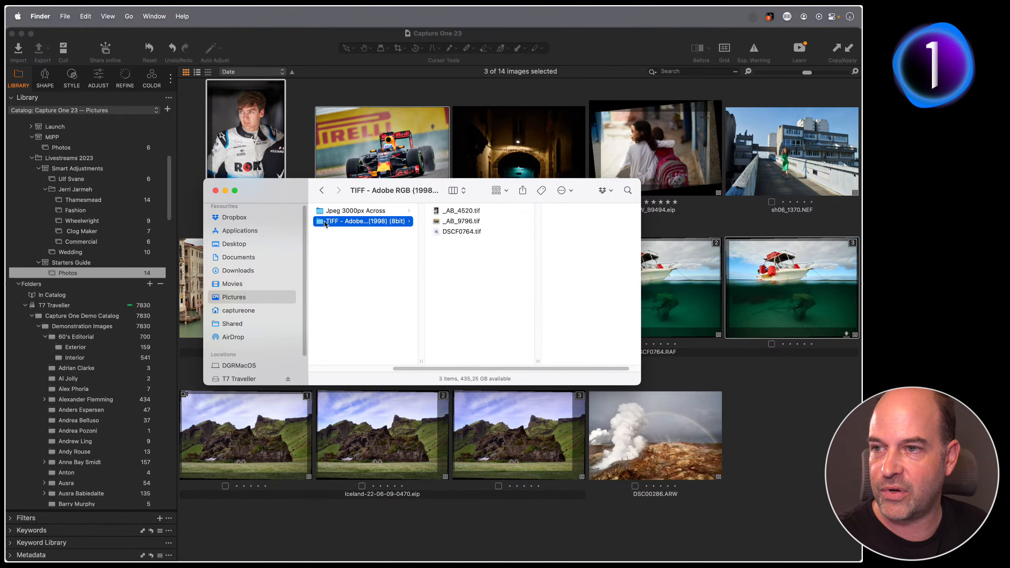
pyautogui.click(452, 211)
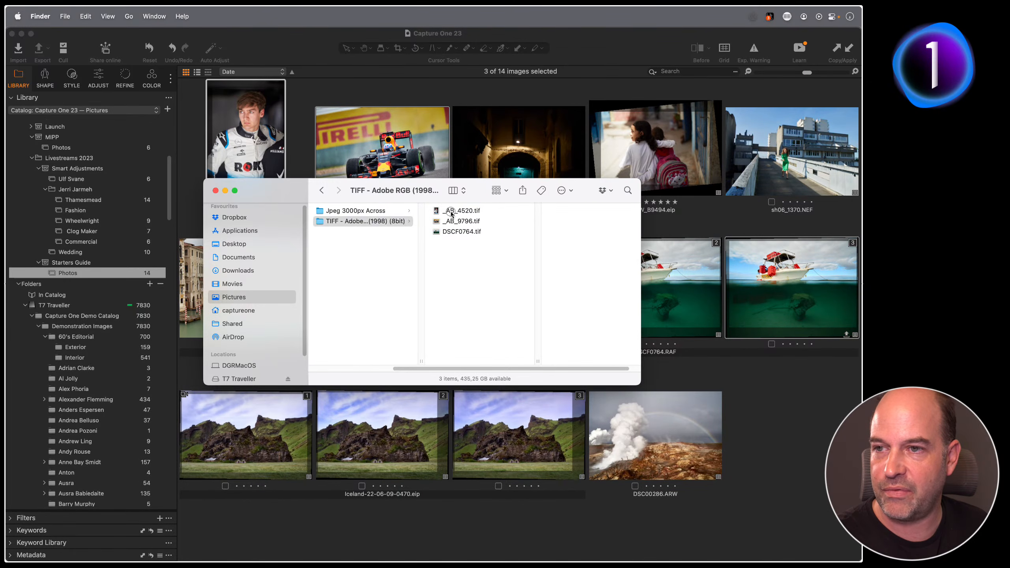
pyautogui.click(440, 222)
pyautogui.click(441, 231)
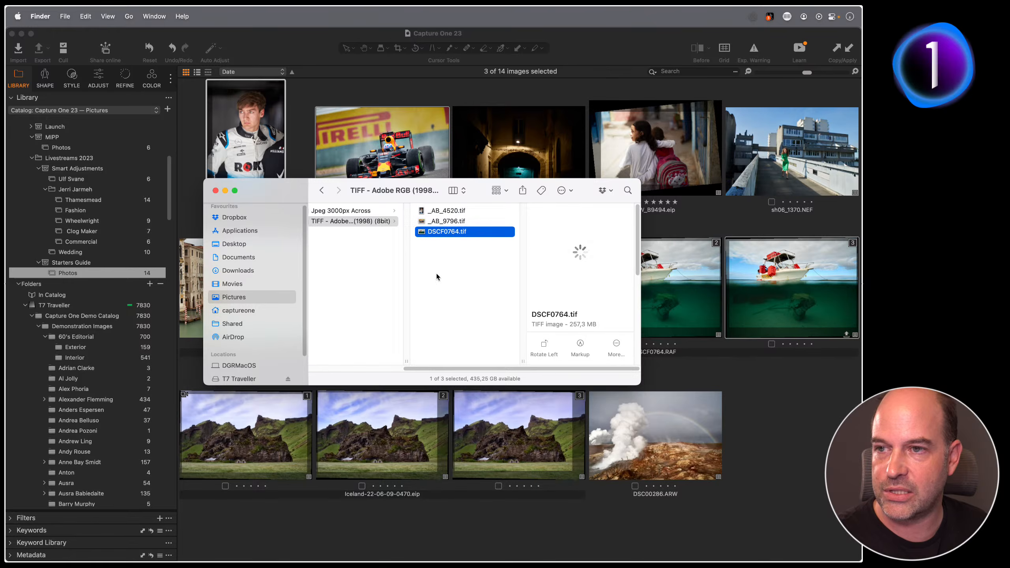
# - Switch to Capture One, open the Crop tool's Learn More article in the browser and skim it
pyautogui.press('super+Tab')
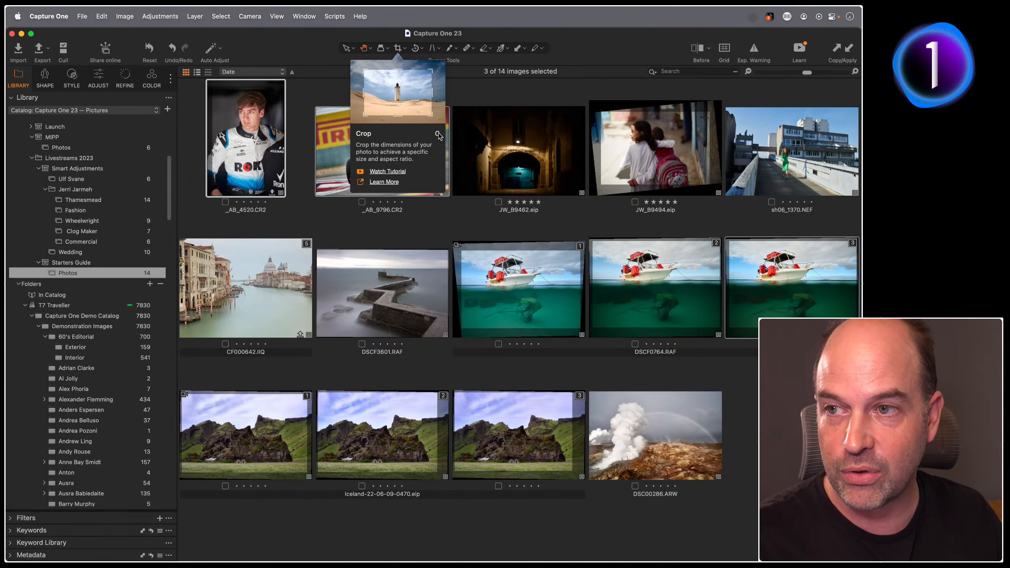
pyautogui.click(384, 182)
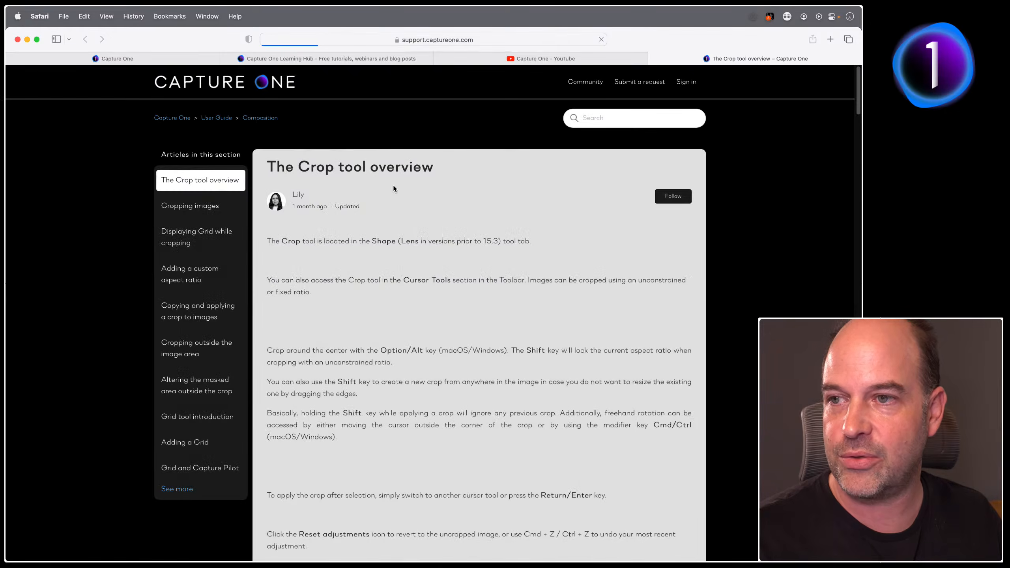
pyautogui.scroll(-15, 410, 313)
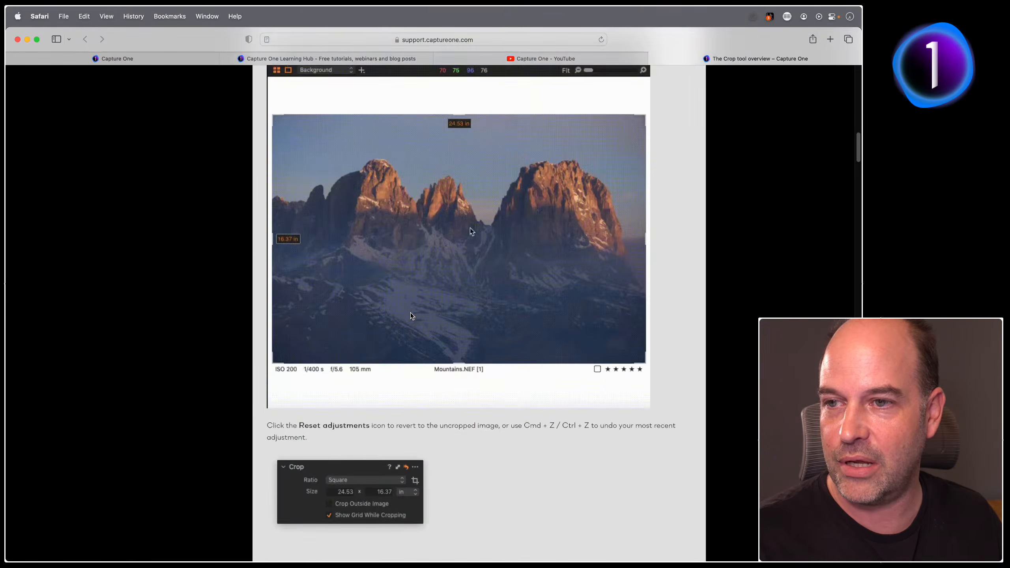
pyautogui.scroll(15, 411, 313)
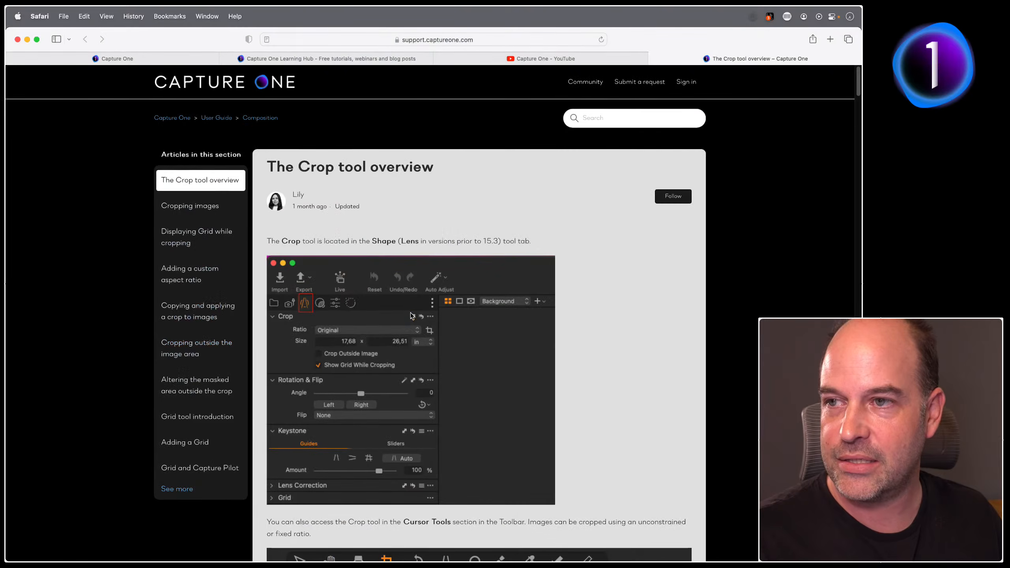
# - Search the Capture One support site for "curves" and open the article The Curve tool overview
pyautogui.click(248, 79)
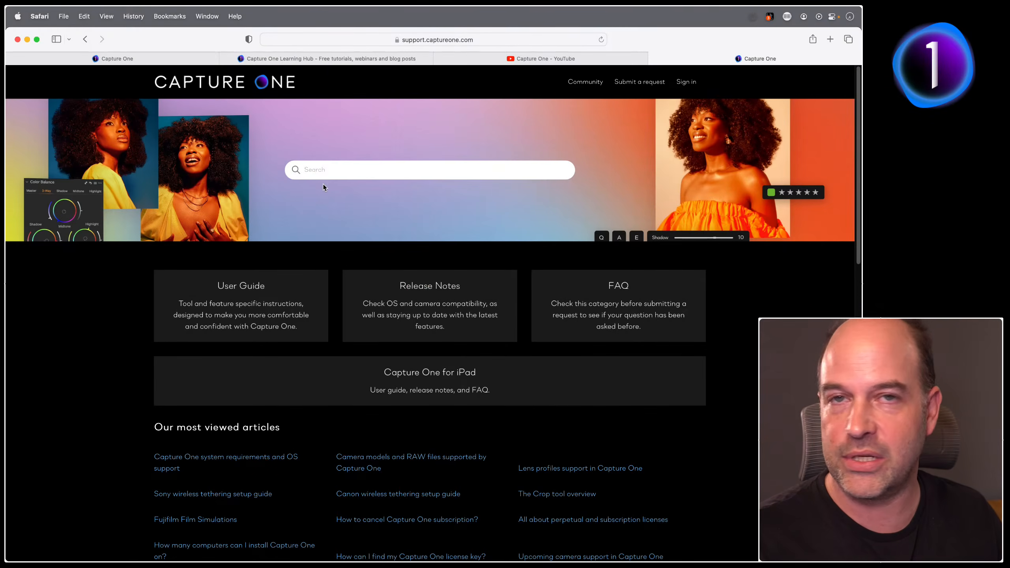
pyautogui.write('curves')
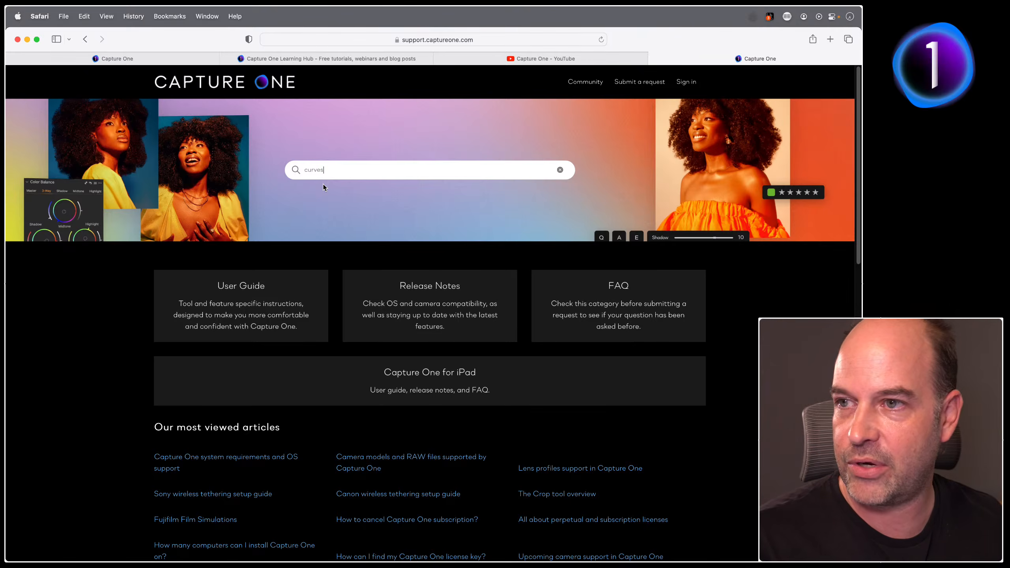
pyautogui.press('Return')
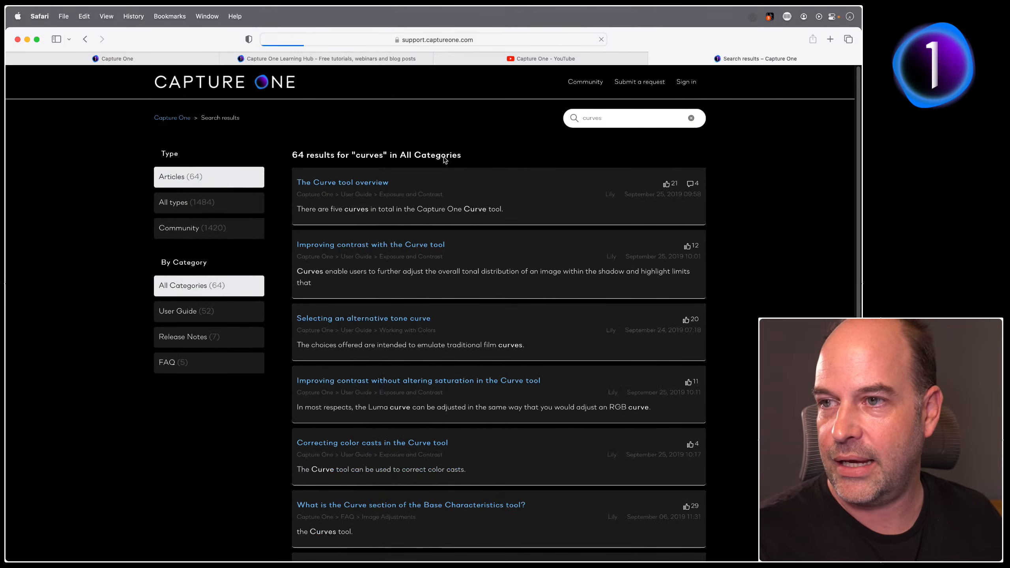
pyautogui.click(356, 183)
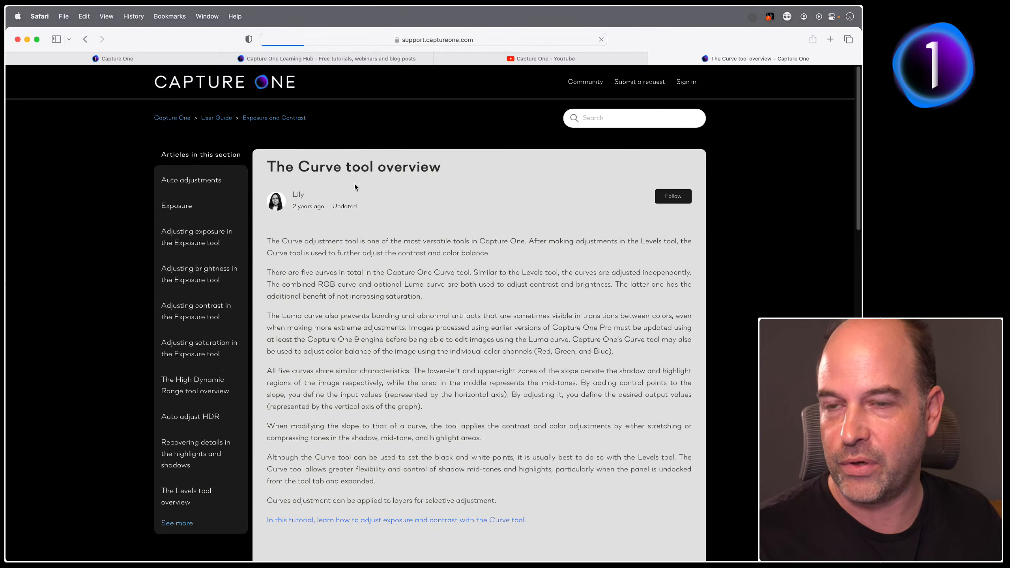
# - Skim the Curve tool overview article from start to end and close it
pyautogui.scroll(-12, 354, 213)
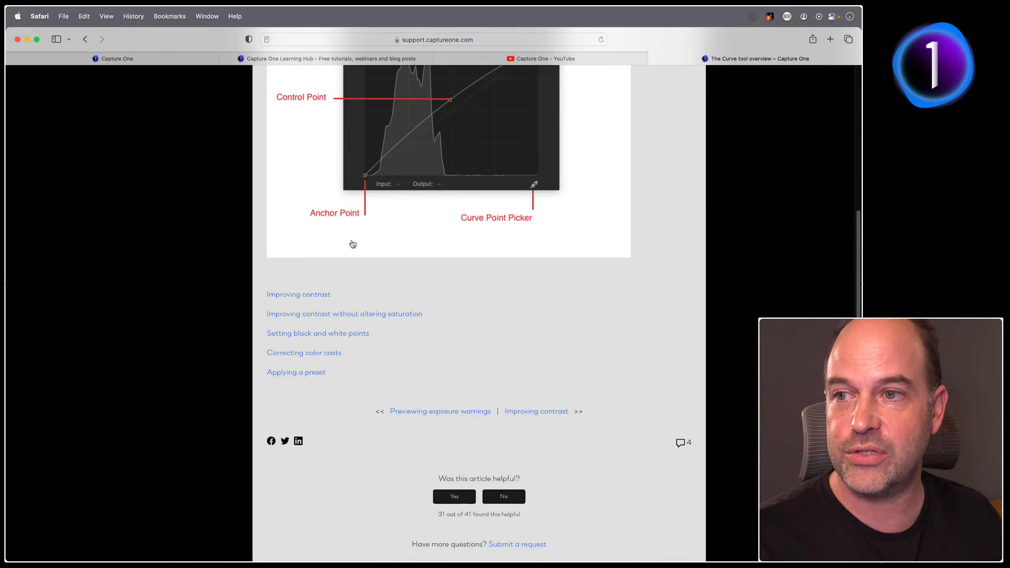
pyautogui.scroll(12, 353, 244)
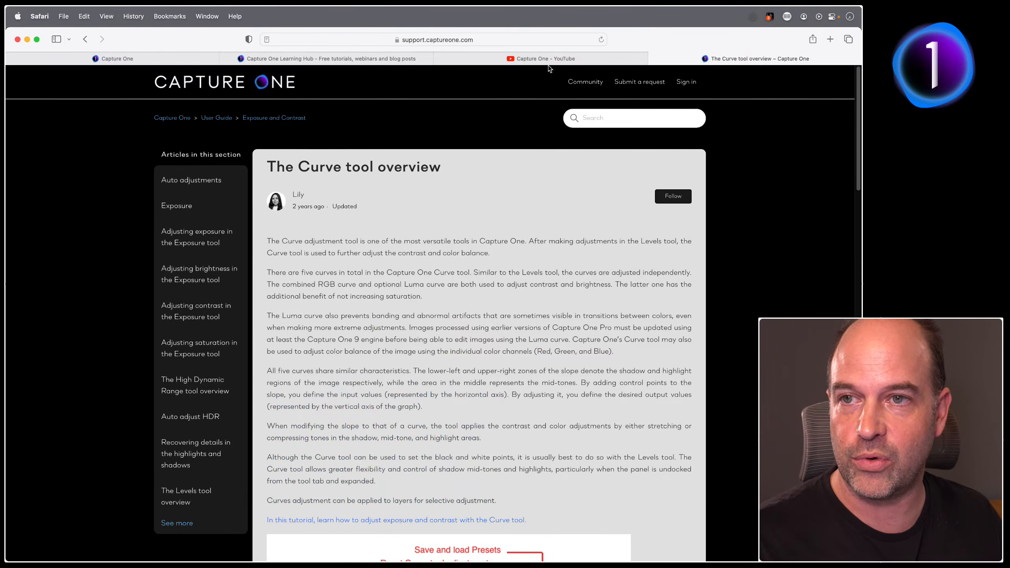
pyautogui.click(656, 59)
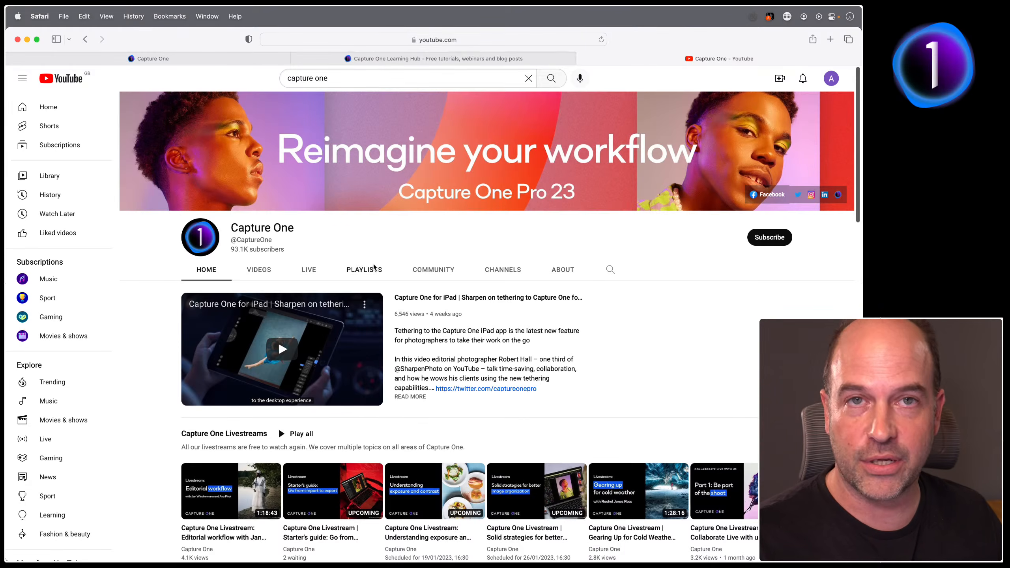
# - Browse the home page of Capture One's YouTube channel for livestreams and iPad tutorials
pyautogui.scroll(-2, 326, 236)
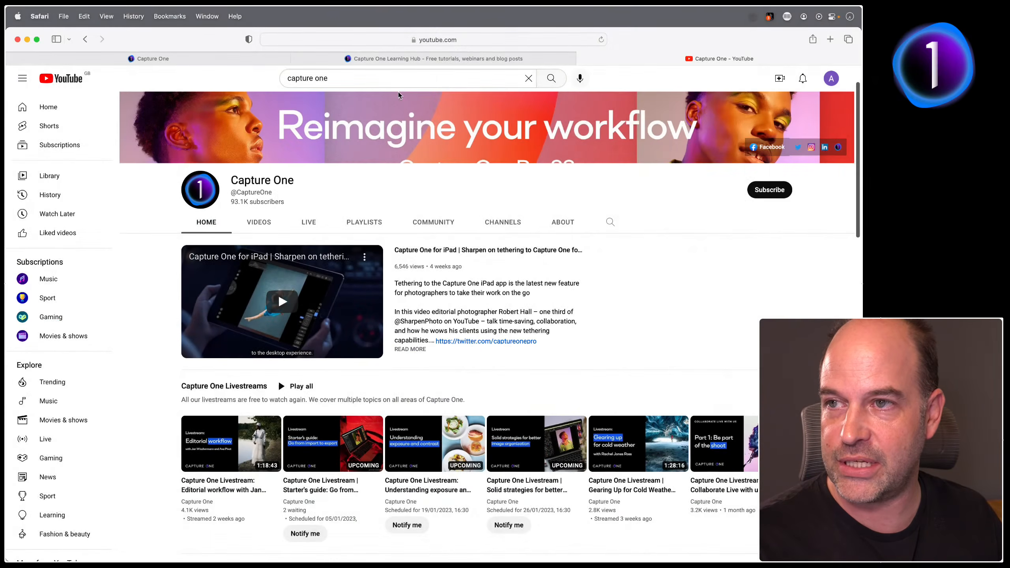
pyautogui.click(313, 78)
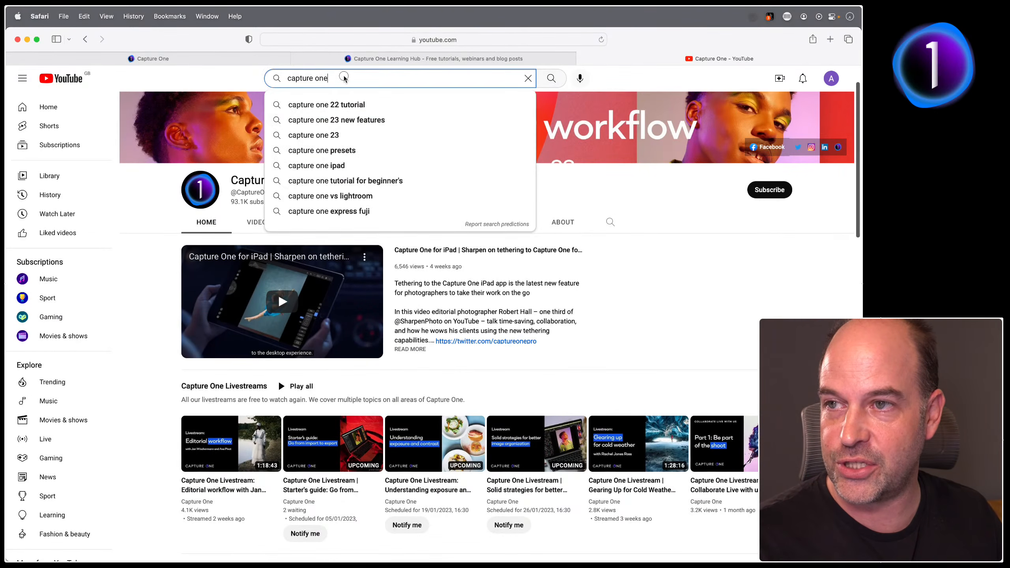
pyautogui.click(678, 295)
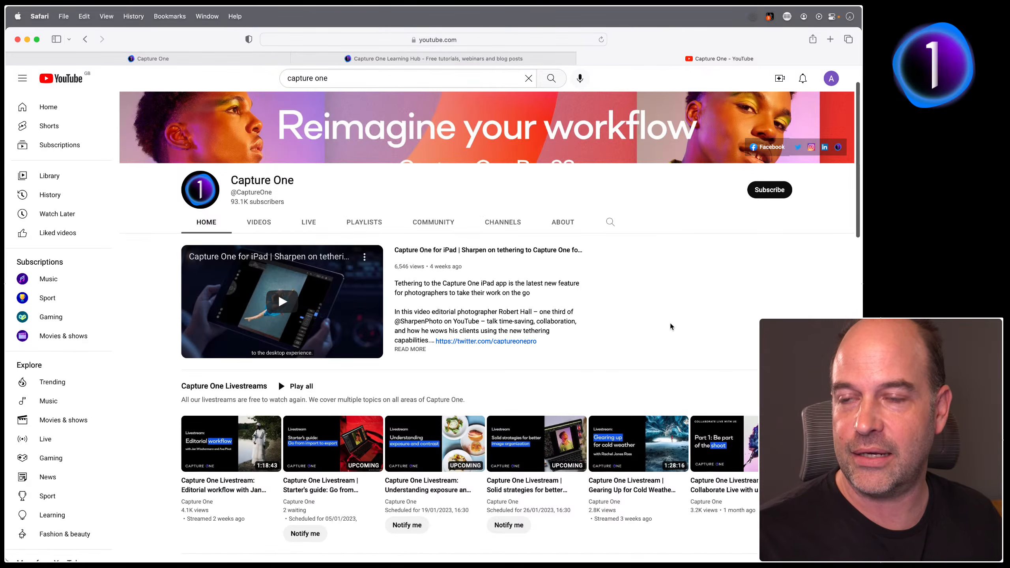
pyautogui.scroll(2, 623, 263)
pyautogui.scroll(-5, 623, 265)
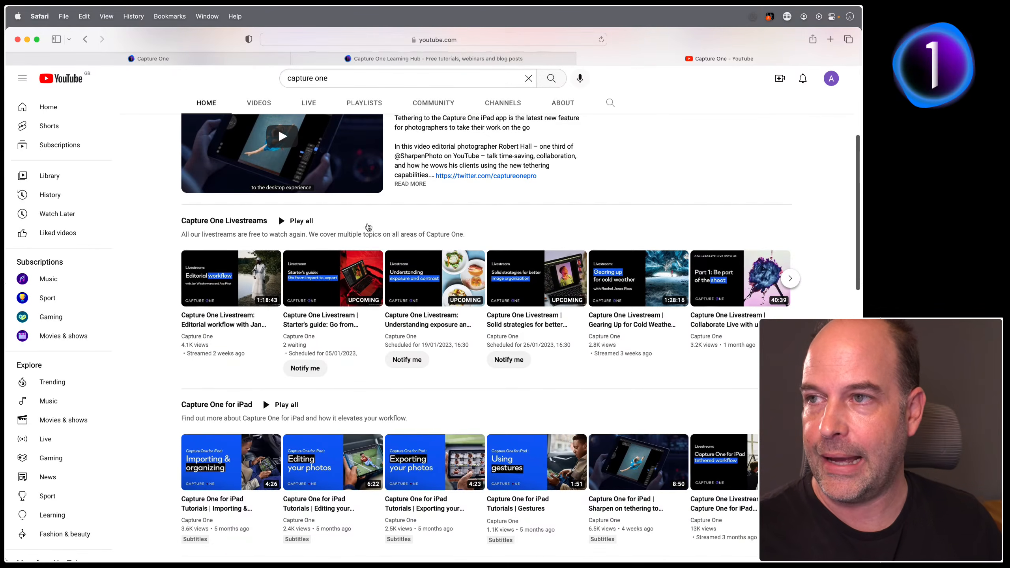
# - Open the Webinars on the Capture One Learning Hub, view the Solid strategies for better image organization page and return to the hub
pyautogui.click(209, 62)
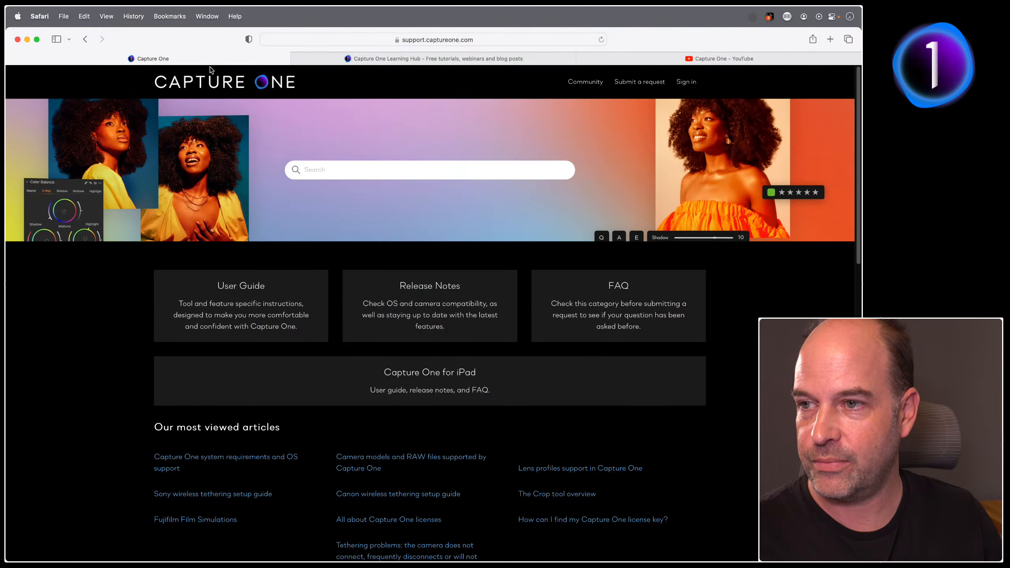
pyautogui.click(334, 64)
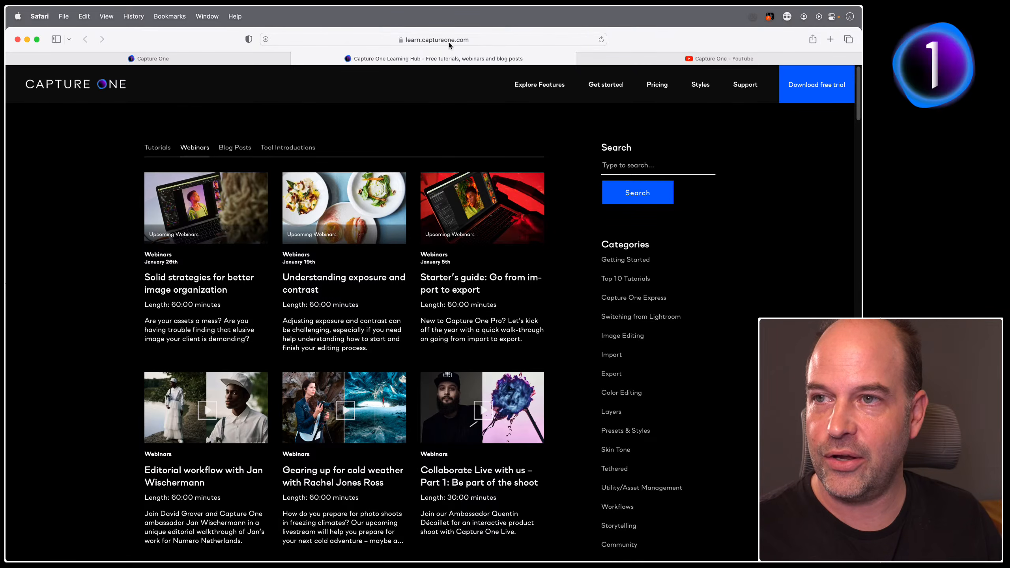
pyautogui.click(193, 148)
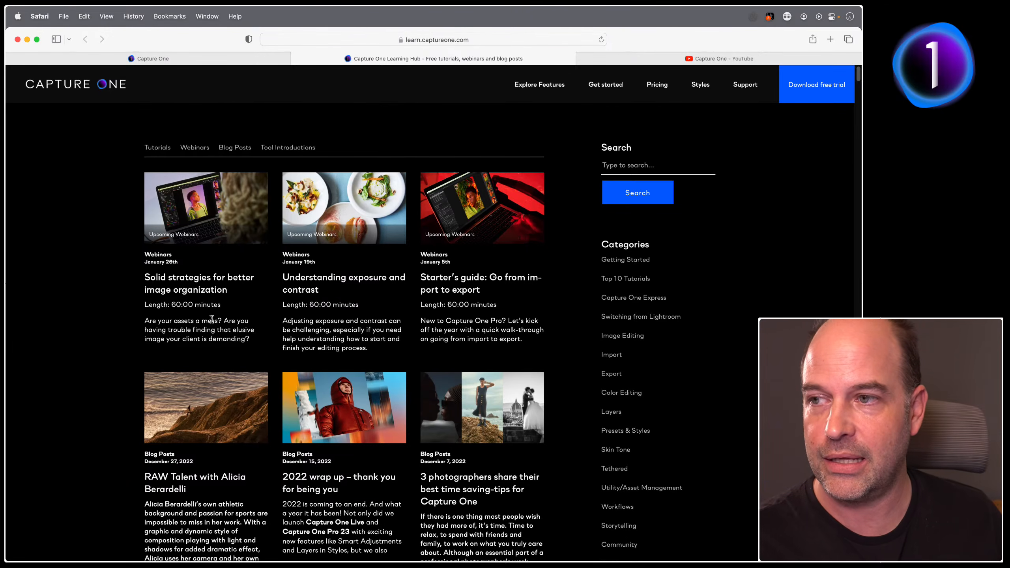
pyautogui.click(200, 218)
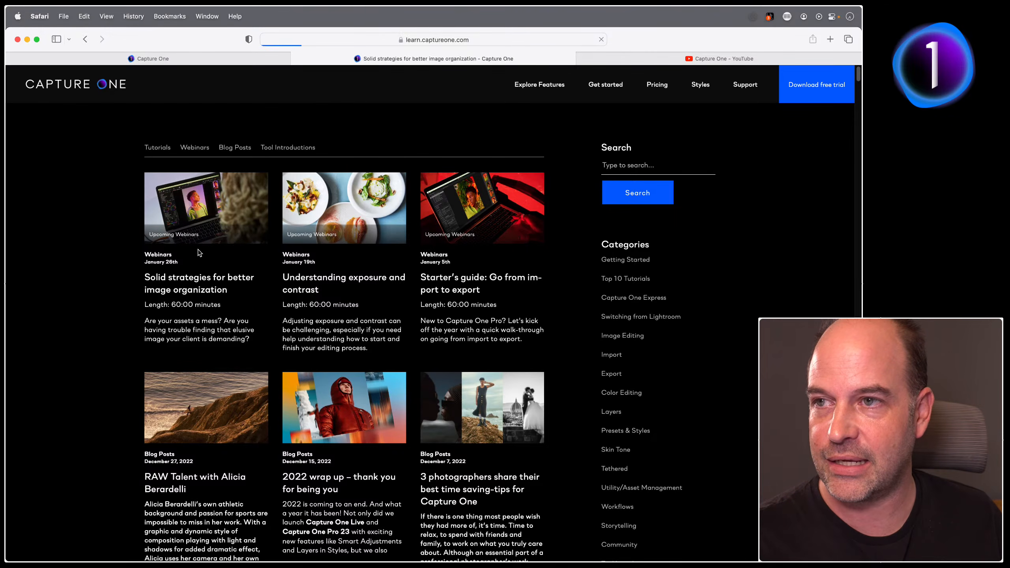
pyautogui.scroll(-6, 197, 246)
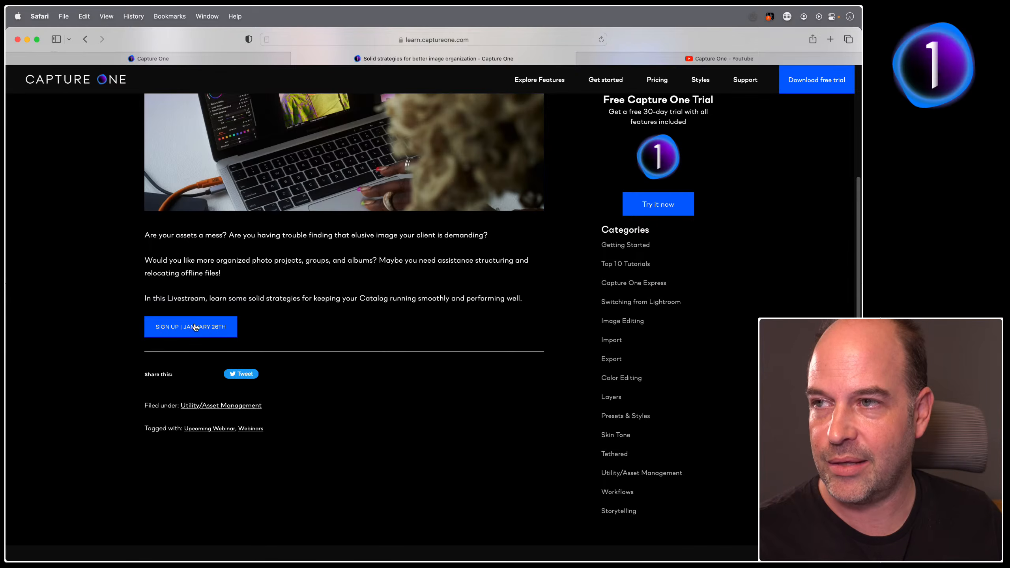
pyautogui.click(84, 38)
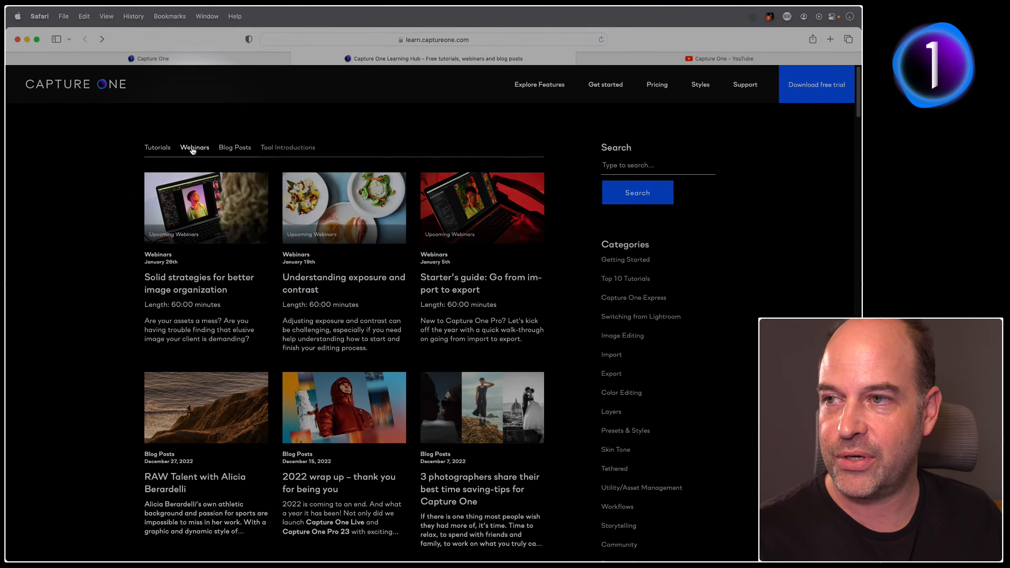
# - Browse the Learning Hub's Tool Introductions and return to the Capture One support home page
pyautogui.click(295, 148)
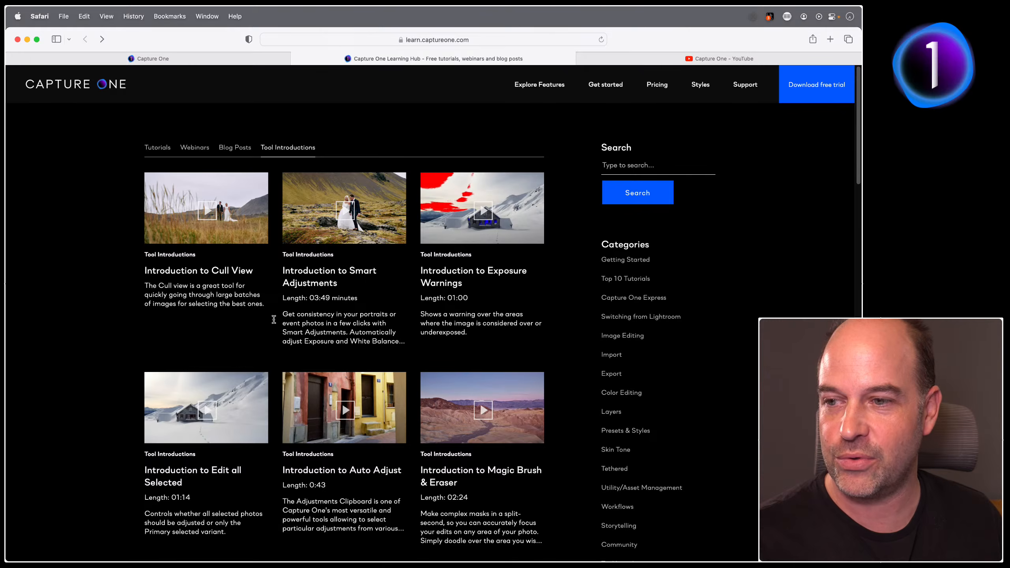
pyautogui.scroll(-5, 315, 307)
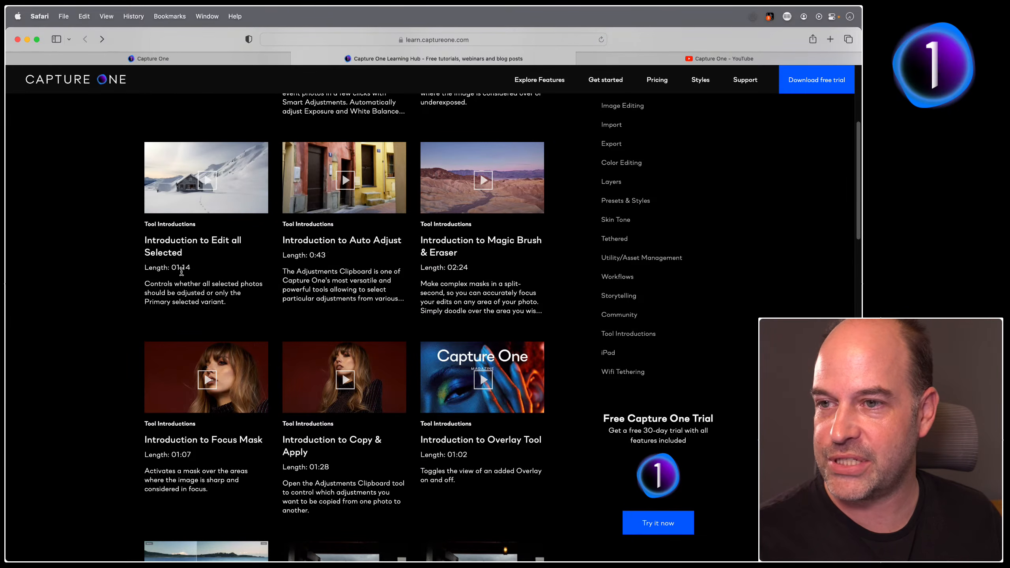
pyautogui.scroll(5, 476, 259)
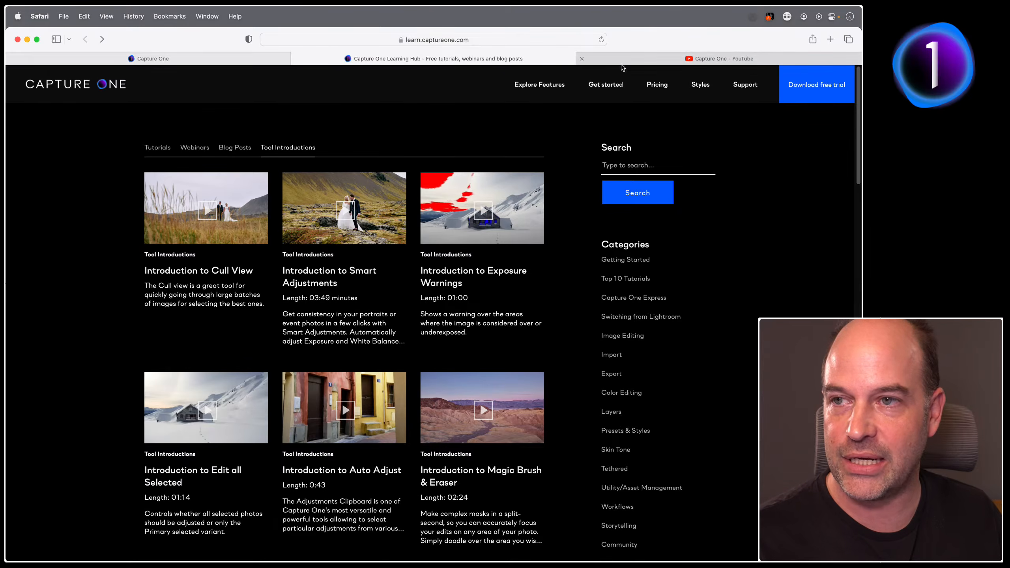
pyautogui.click(230, 60)
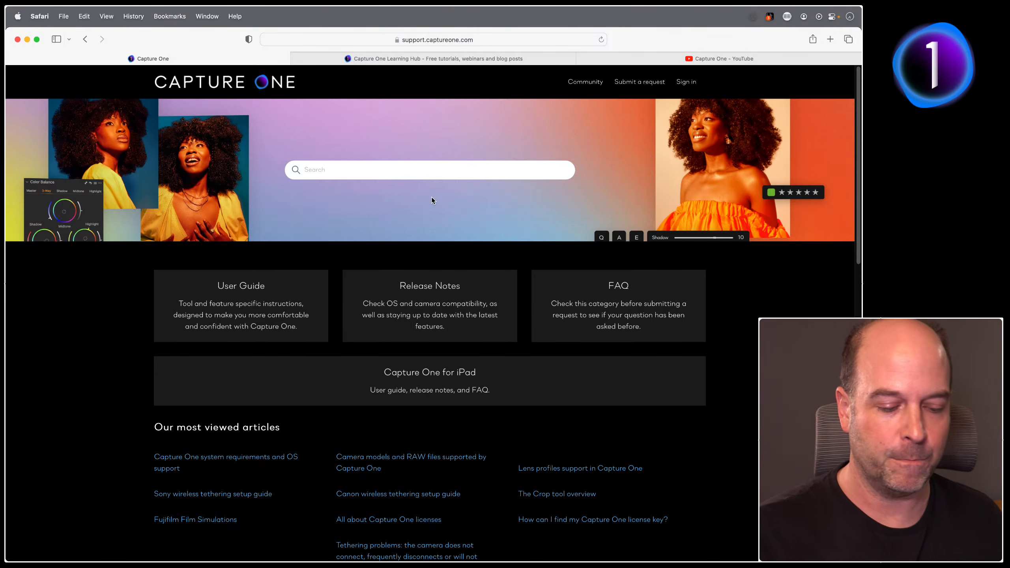
# - Switch to Capture One, apply the DGR V7 workspace and set its tool tabs to Icons Only (Compact)
pyautogui.press('super+Tab')
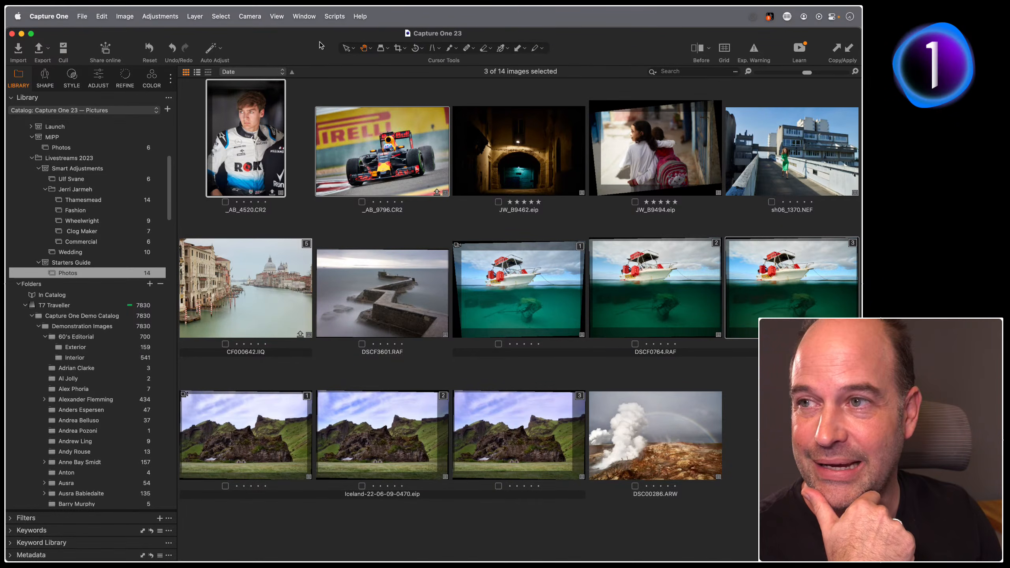
pyautogui.click(304, 16)
pyautogui.moveTo(308, 35)
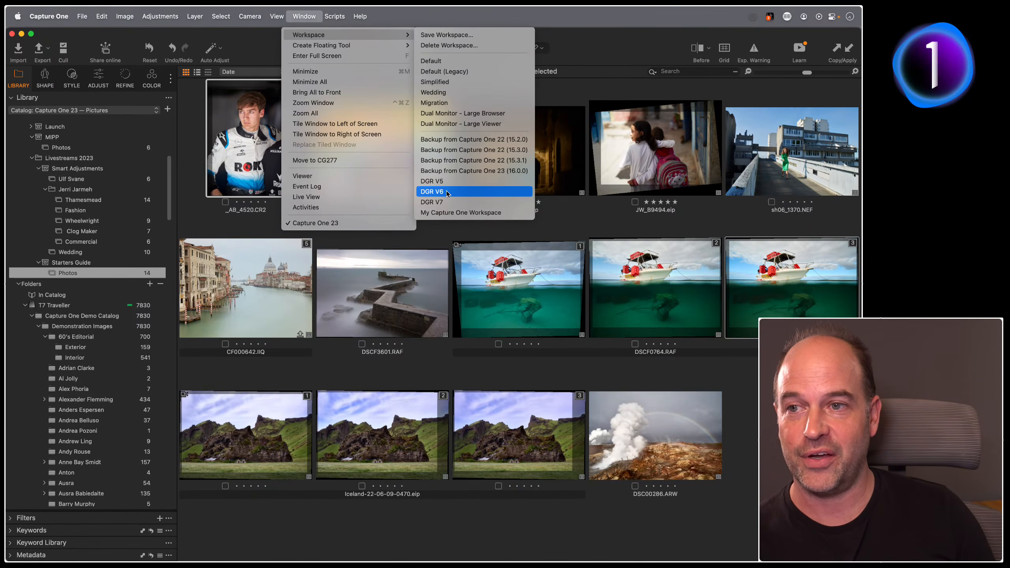
pyautogui.click(454, 23)
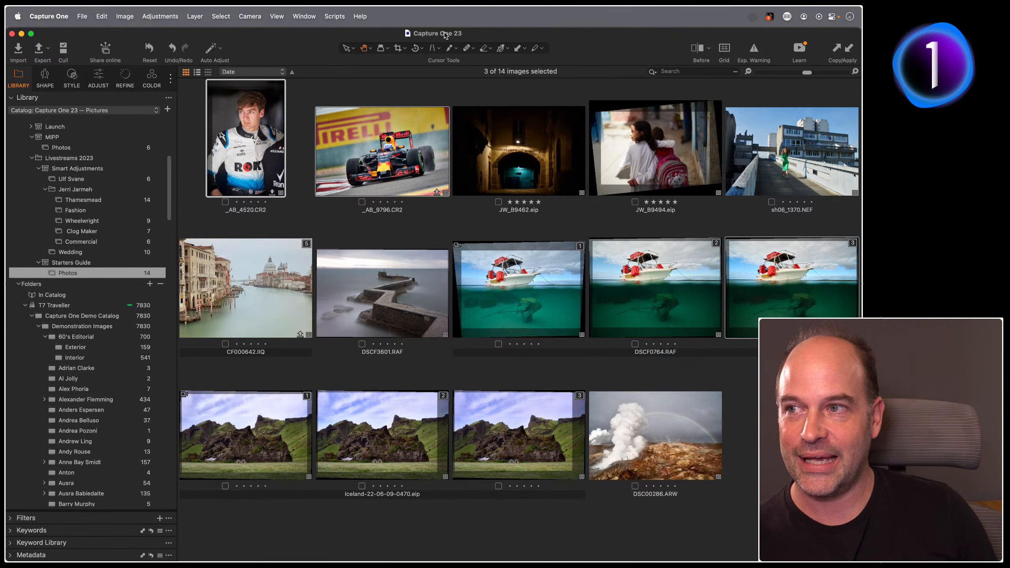
pyautogui.click(304, 16)
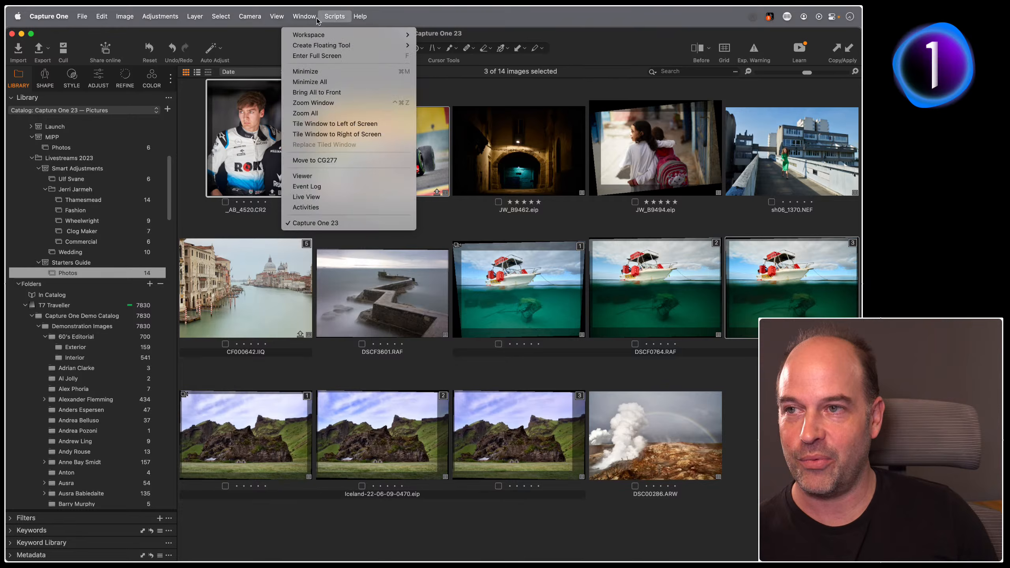
pyautogui.click(310, 19)
pyautogui.click(310, 18)
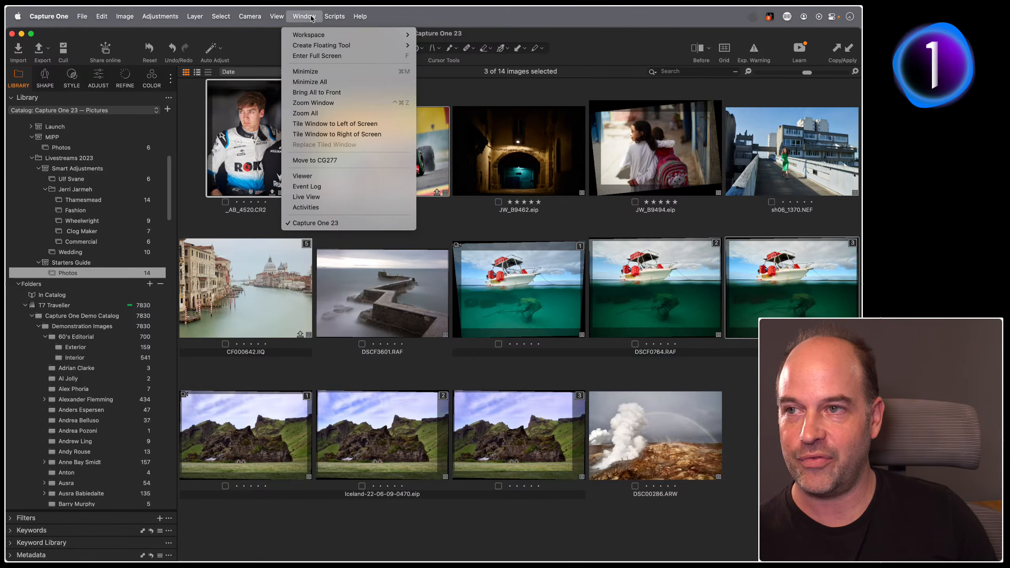
pyautogui.moveTo(307, 34)
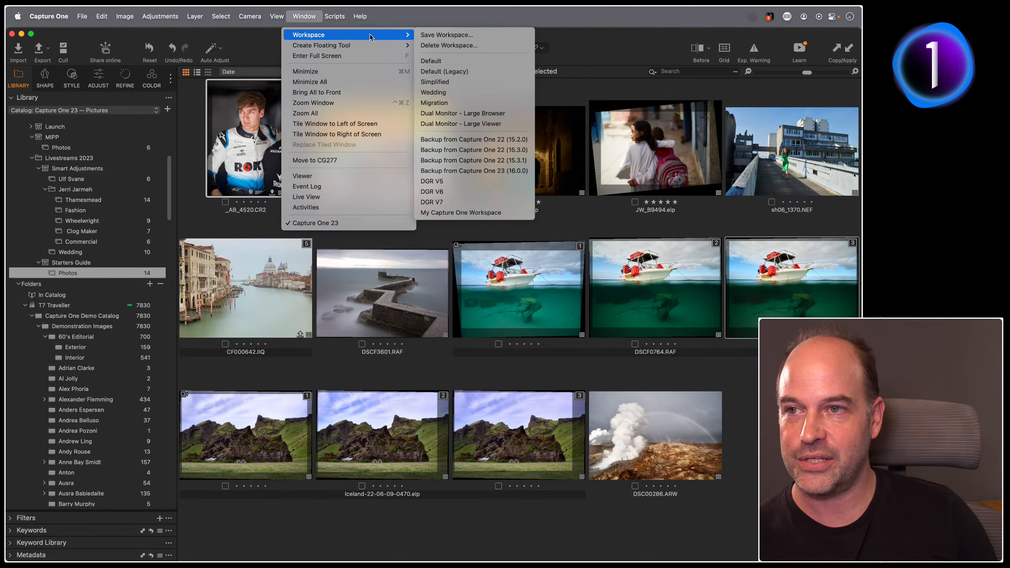
pyautogui.click(456, 203)
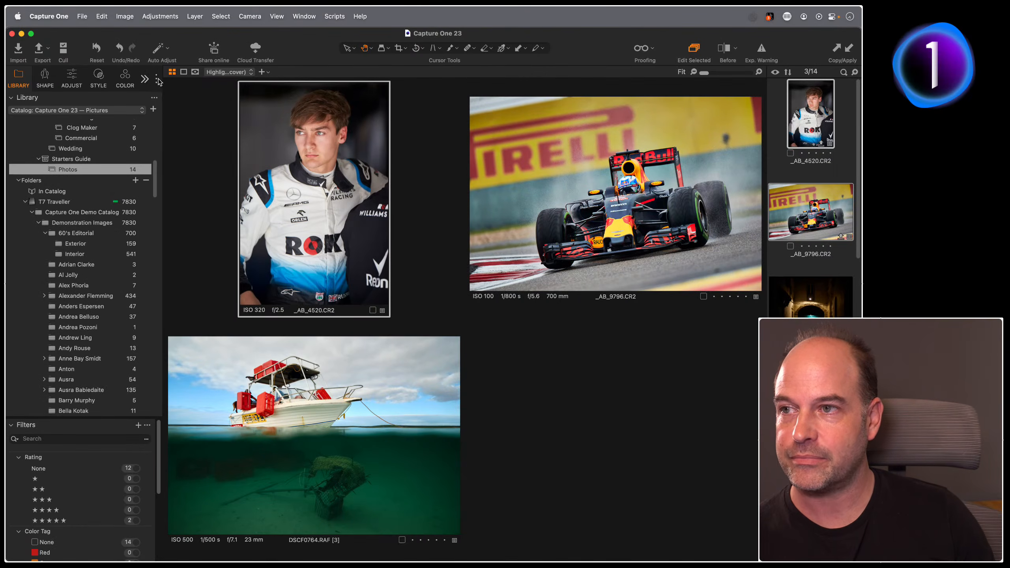
pyautogui.click(158, 79)
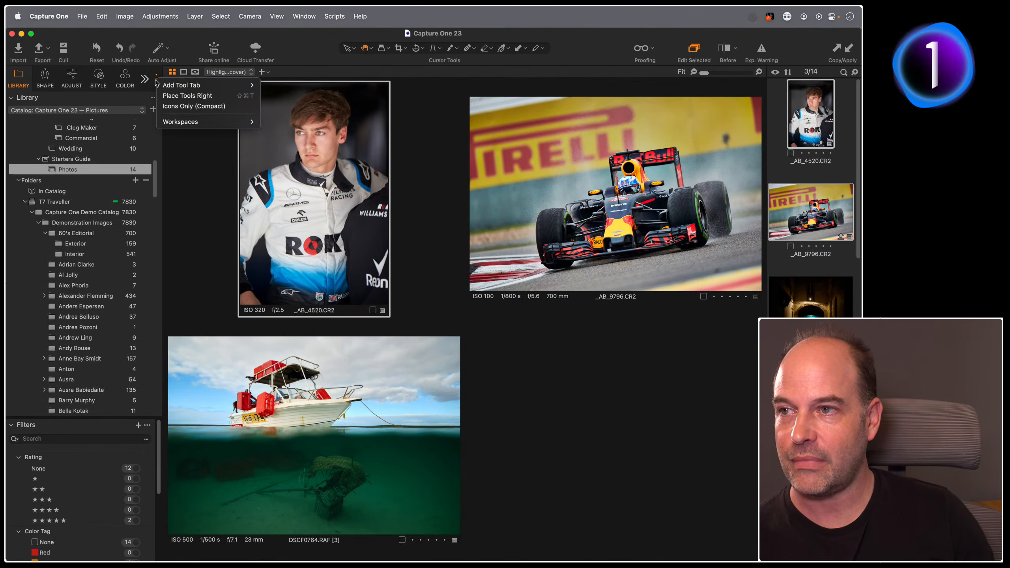
pyautogui.click(170, 107)
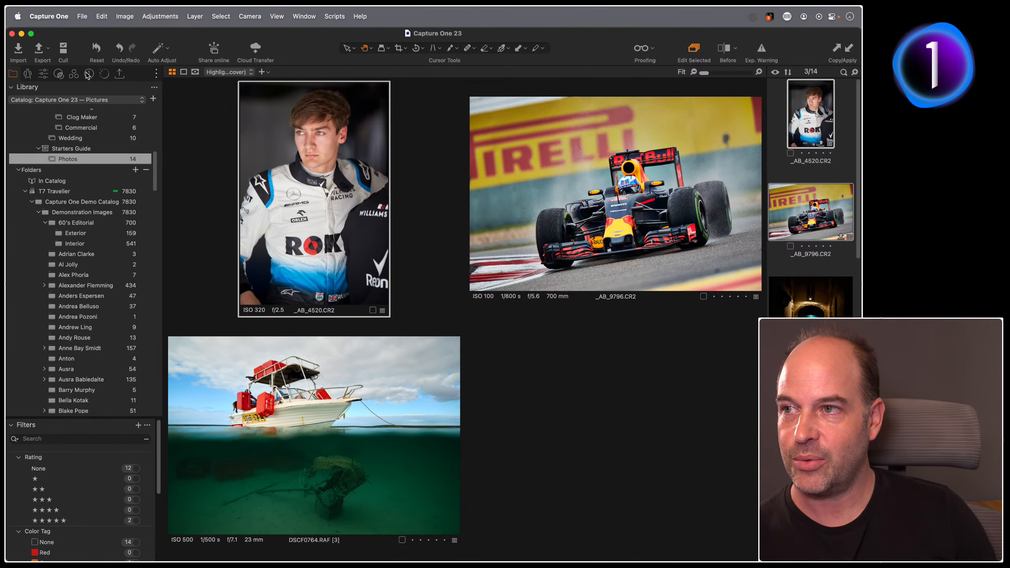
# - Look through the workspace's export, style brush, styles and presets, and adjustment tools
pyautogui.click(119, 74)
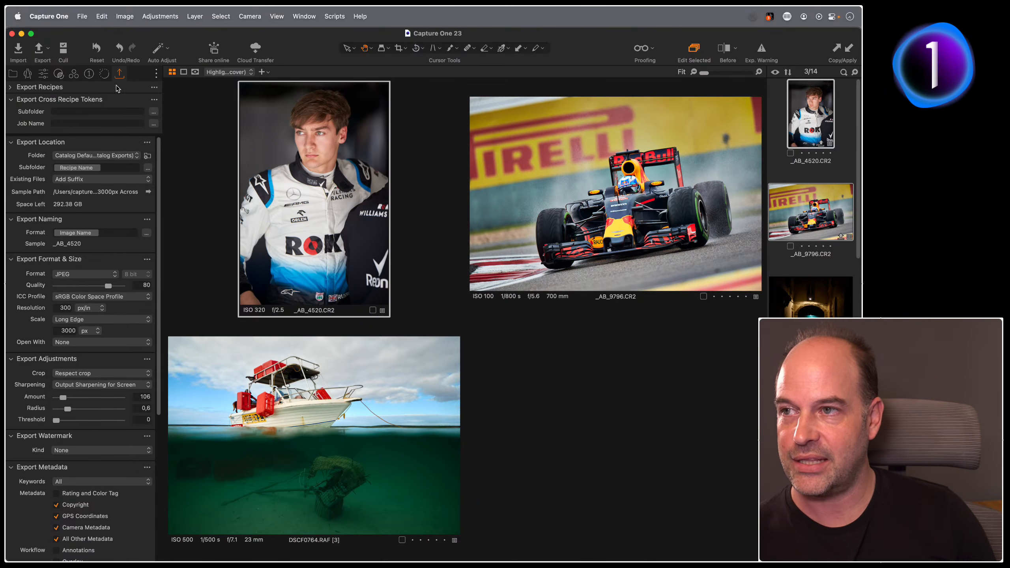
pyautogui.click(89, 74)
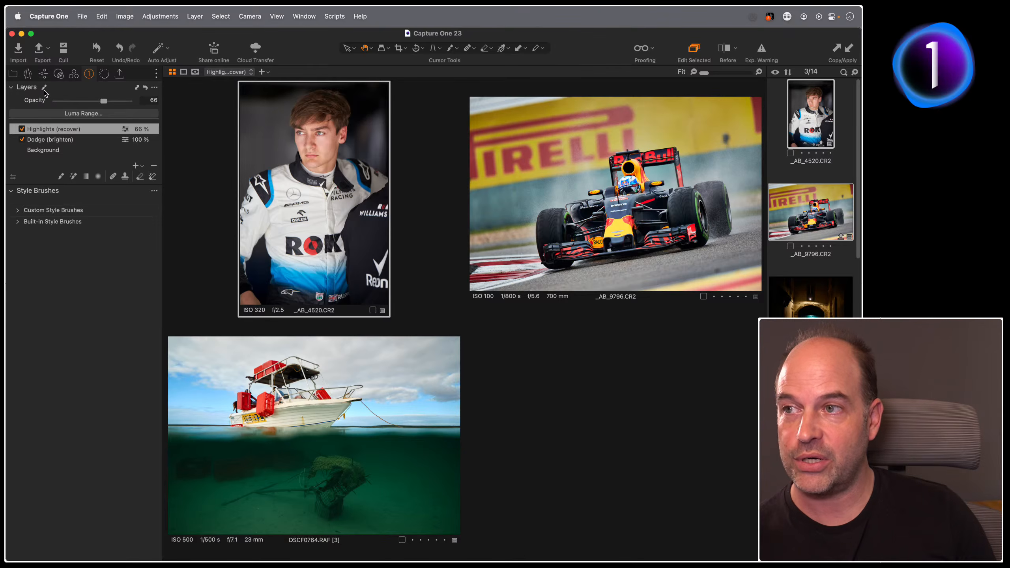
pyautogui.click(73, 74)
pyautogui.click(59, 75)
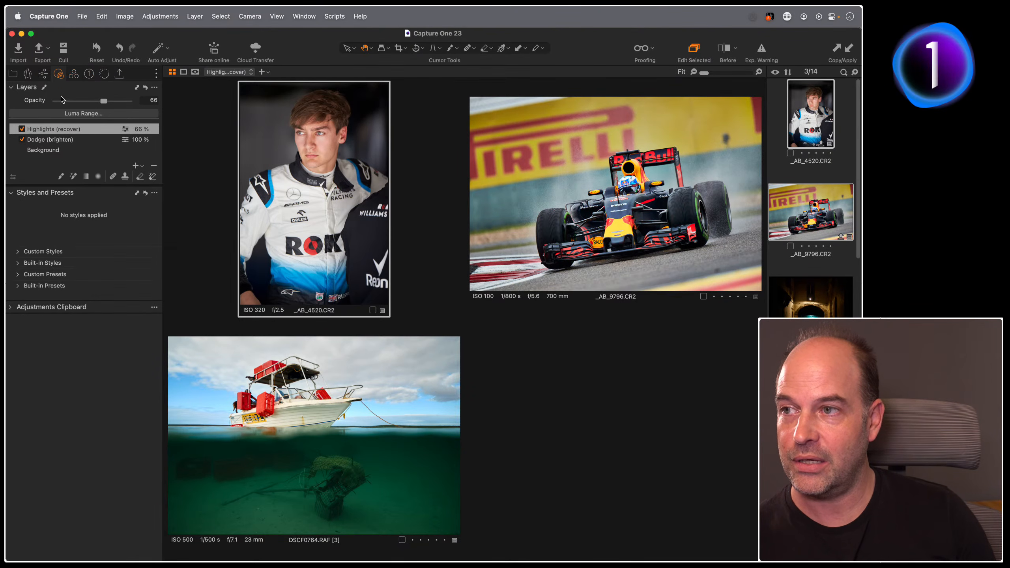
pyautogui.click(43, 75)
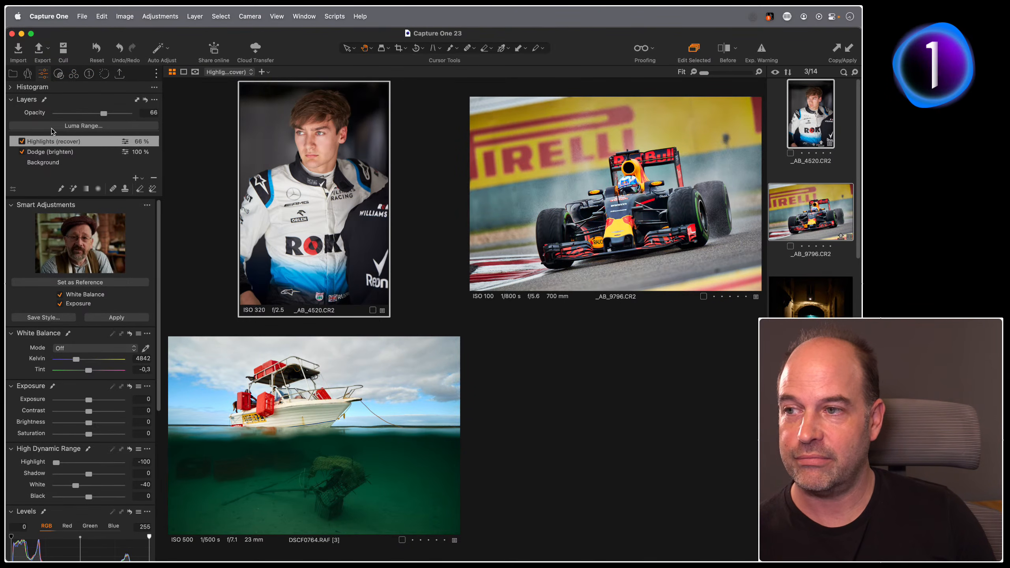